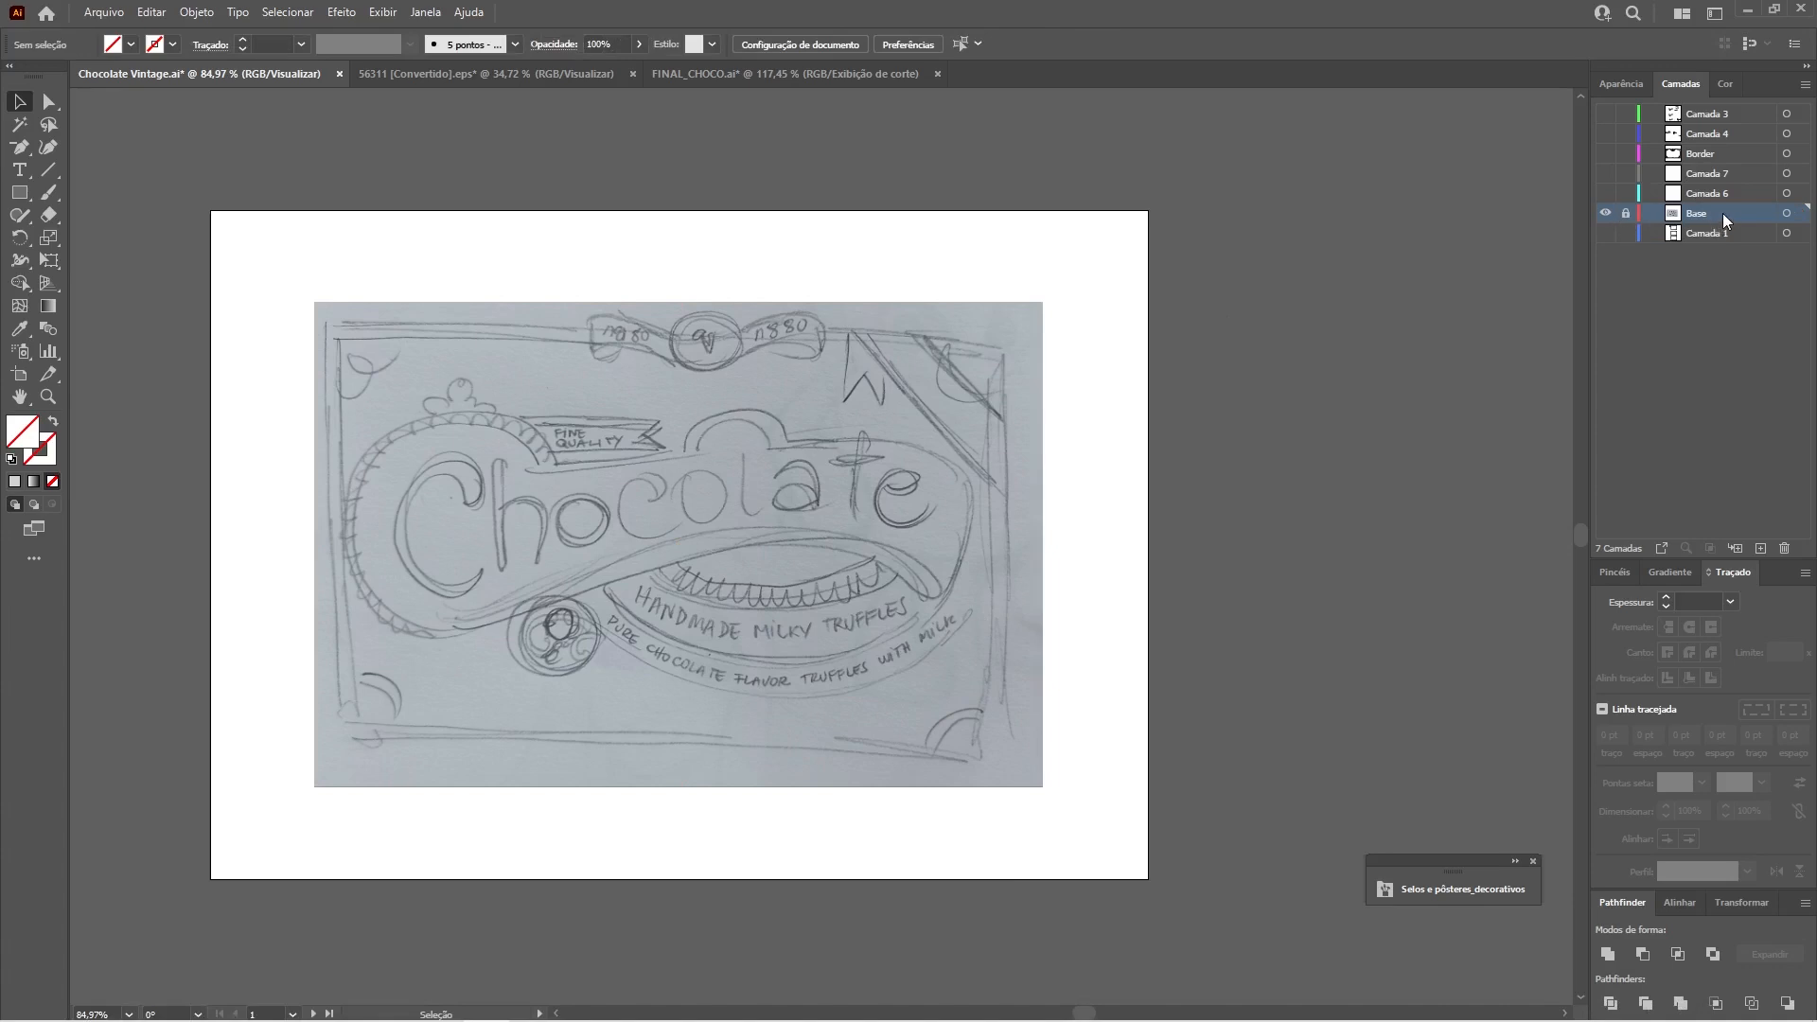
Add a new layer above Base and place two separate text objects, "C" and "hocolate", over the sketched lettering.
left_click(1760, 548)
key("z")
left_click_drag(627, 656, 802, 683)
key("t")
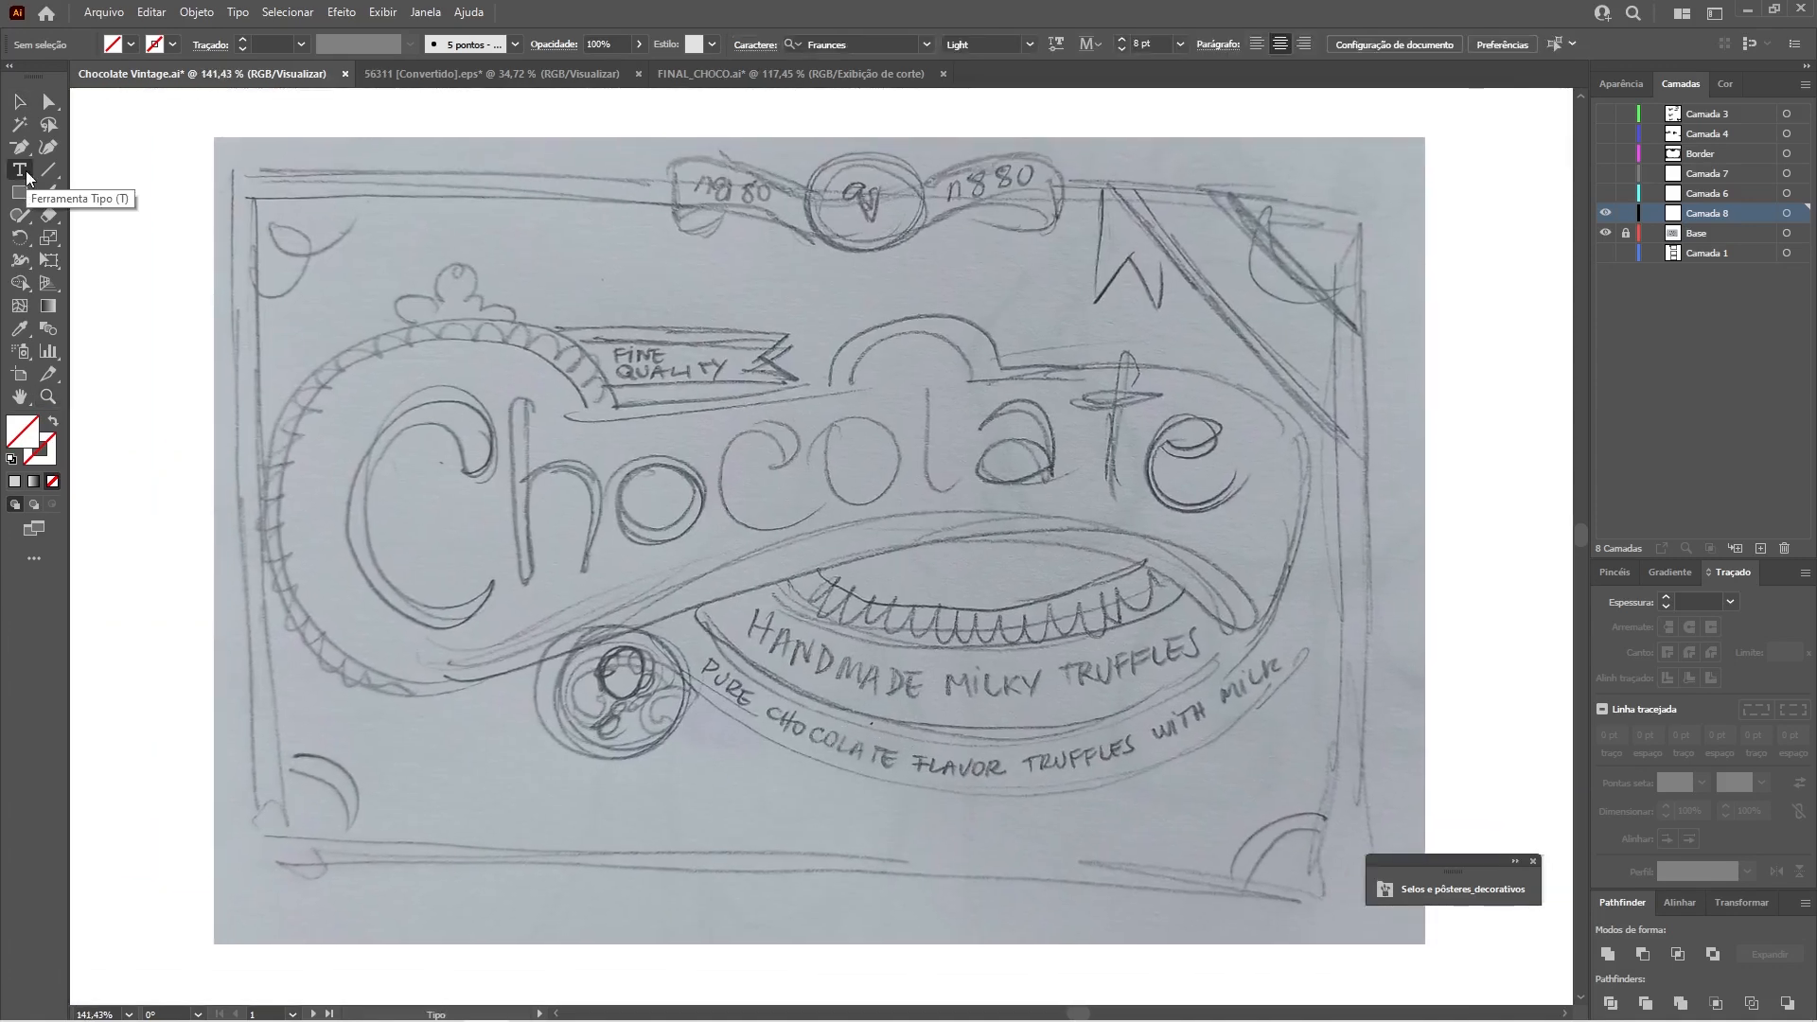
left_click(390, 485)
type("C")
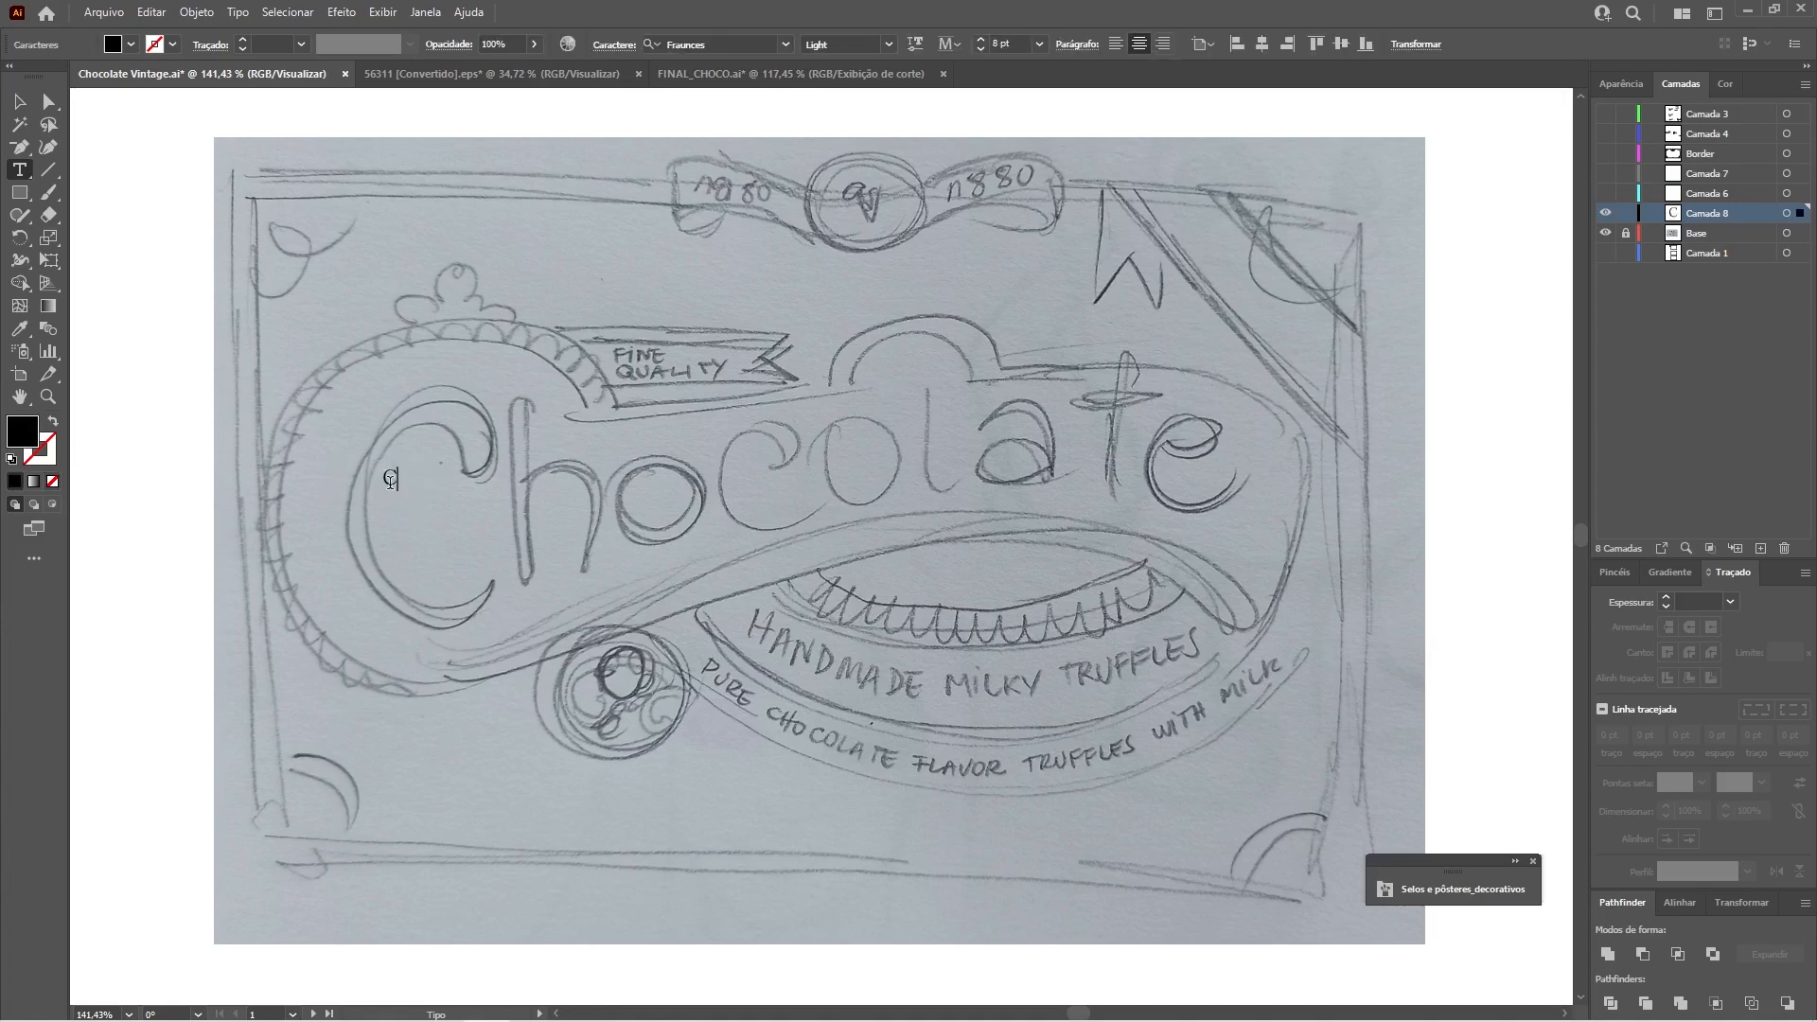
key("Escape")
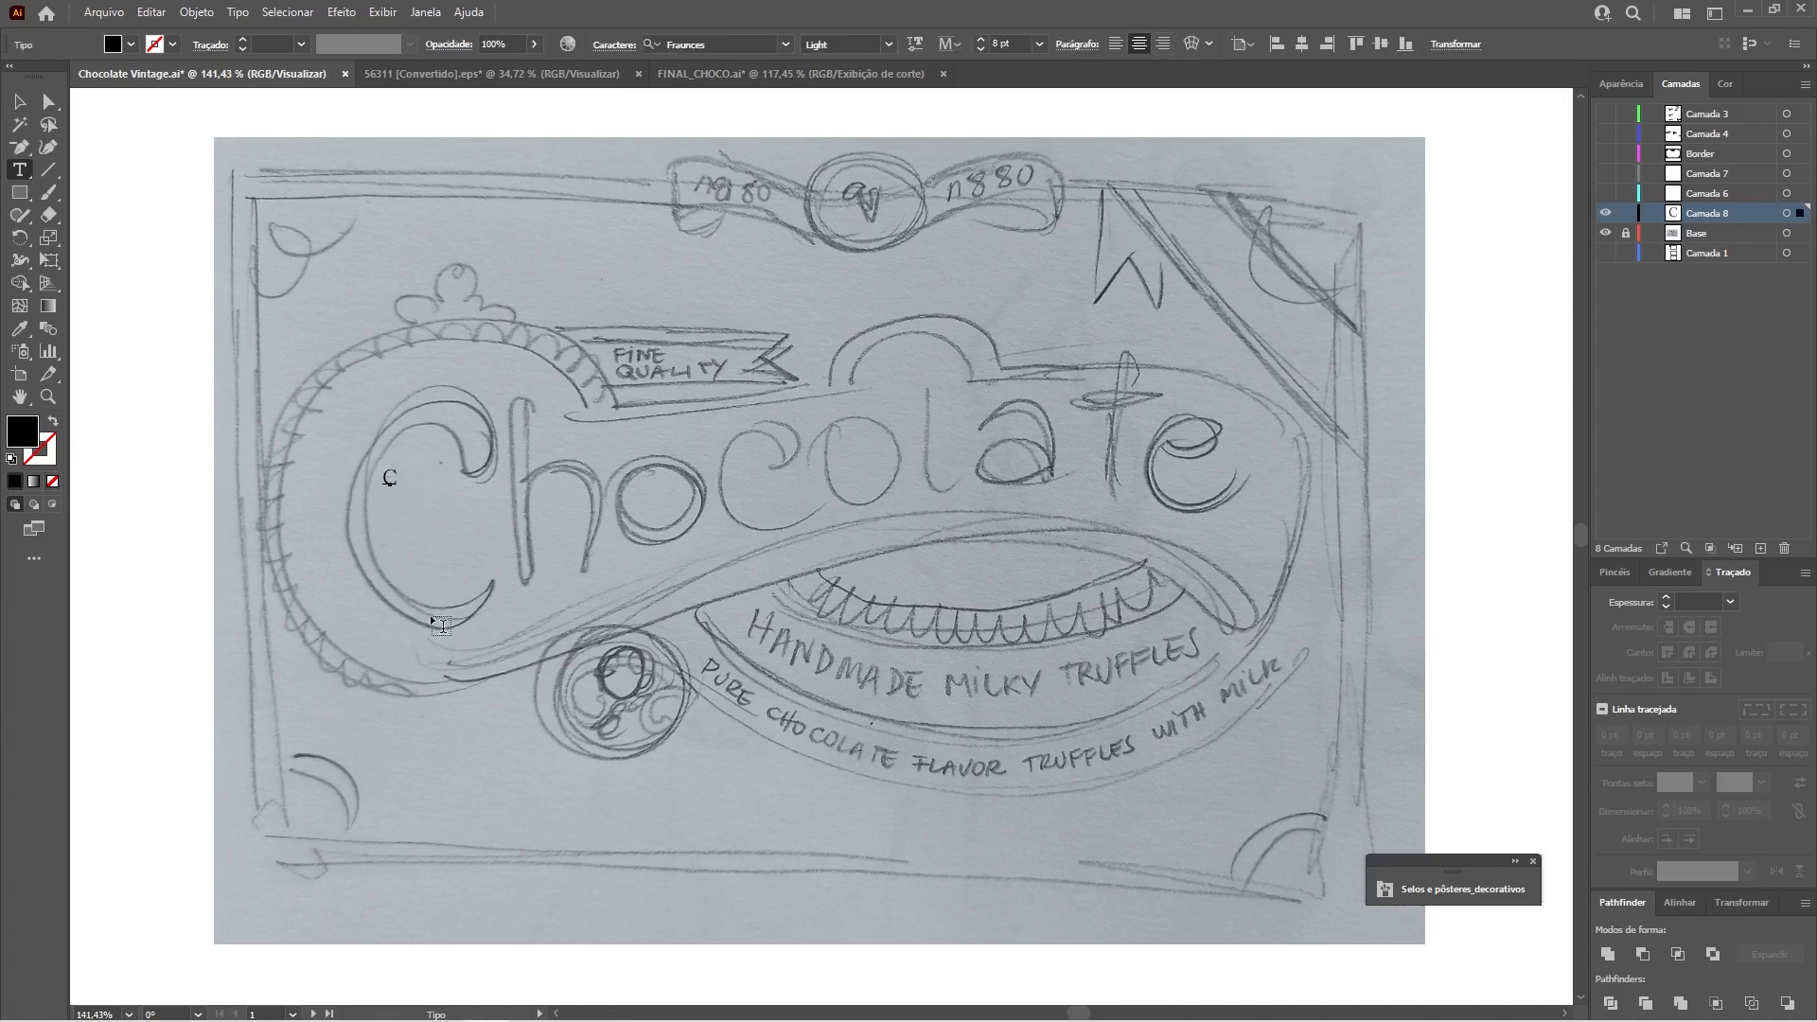
left_click(504, 547)
type("H")
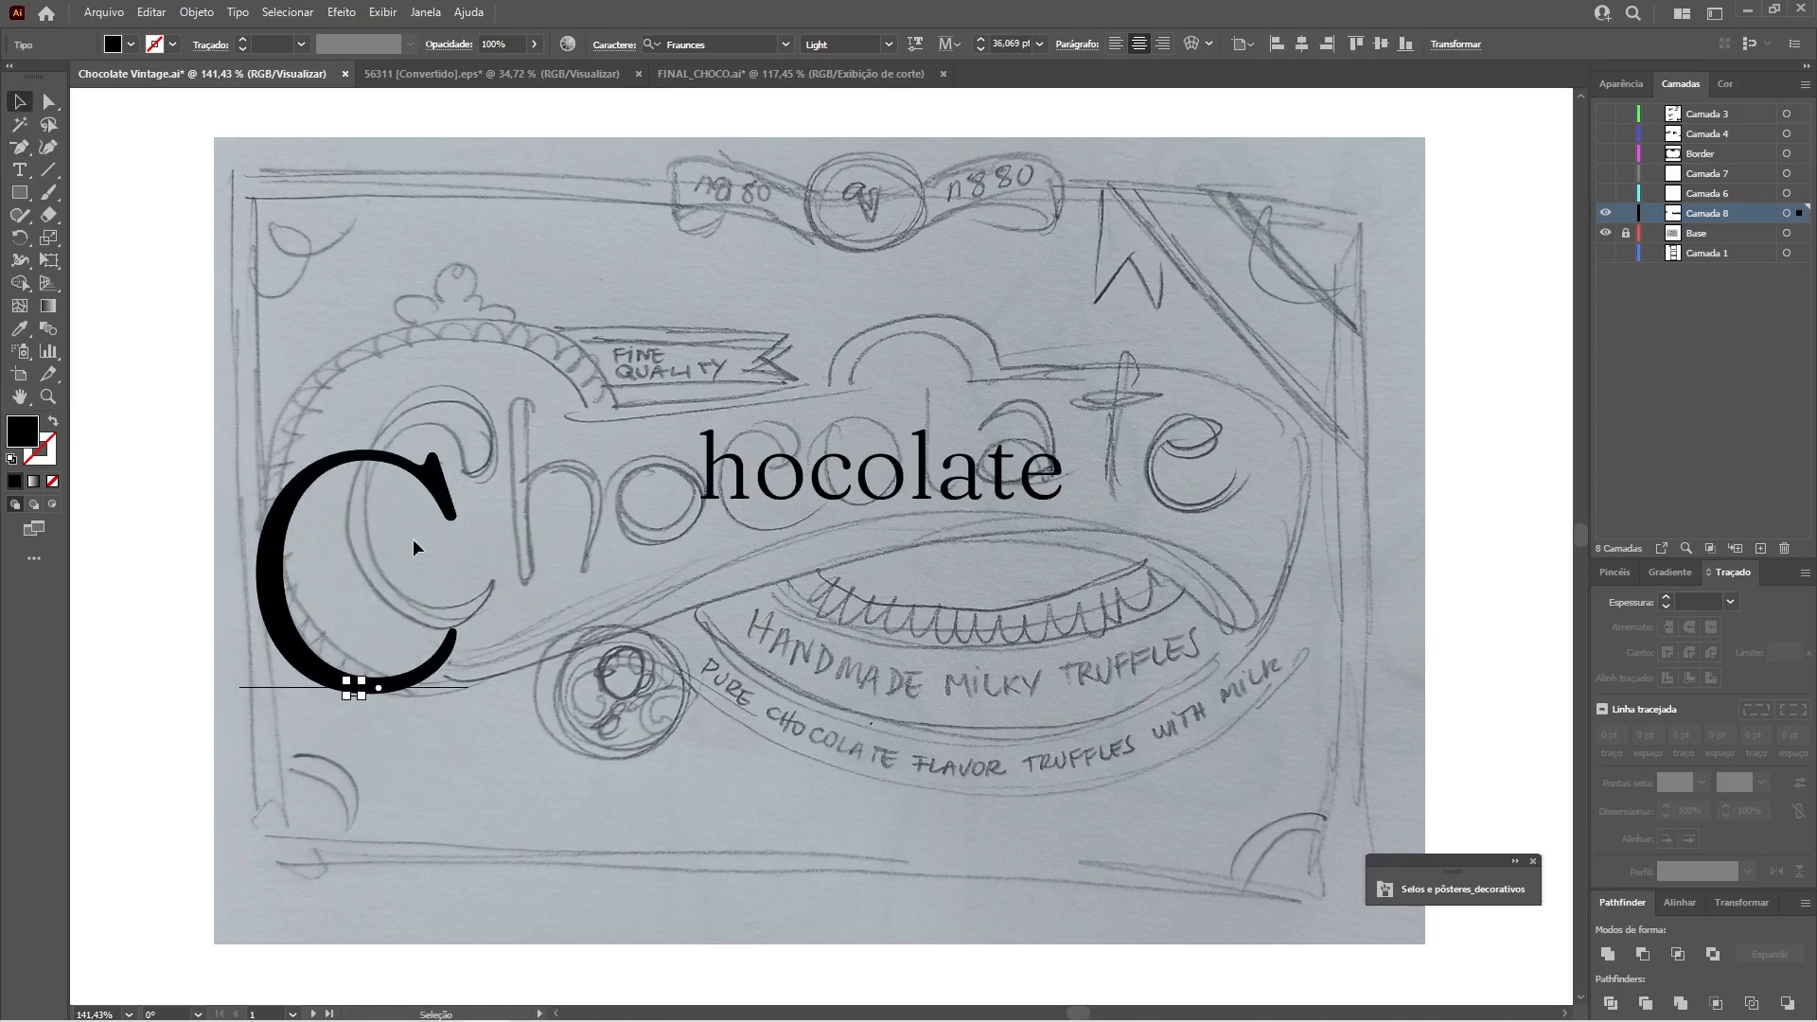
Move the large "C" onto its sketched letter, then place "hocolate" beside it and enlarge it to about 60 pt.
left_click_drag(413, 537, 503, 410)
left_click(849, 520)
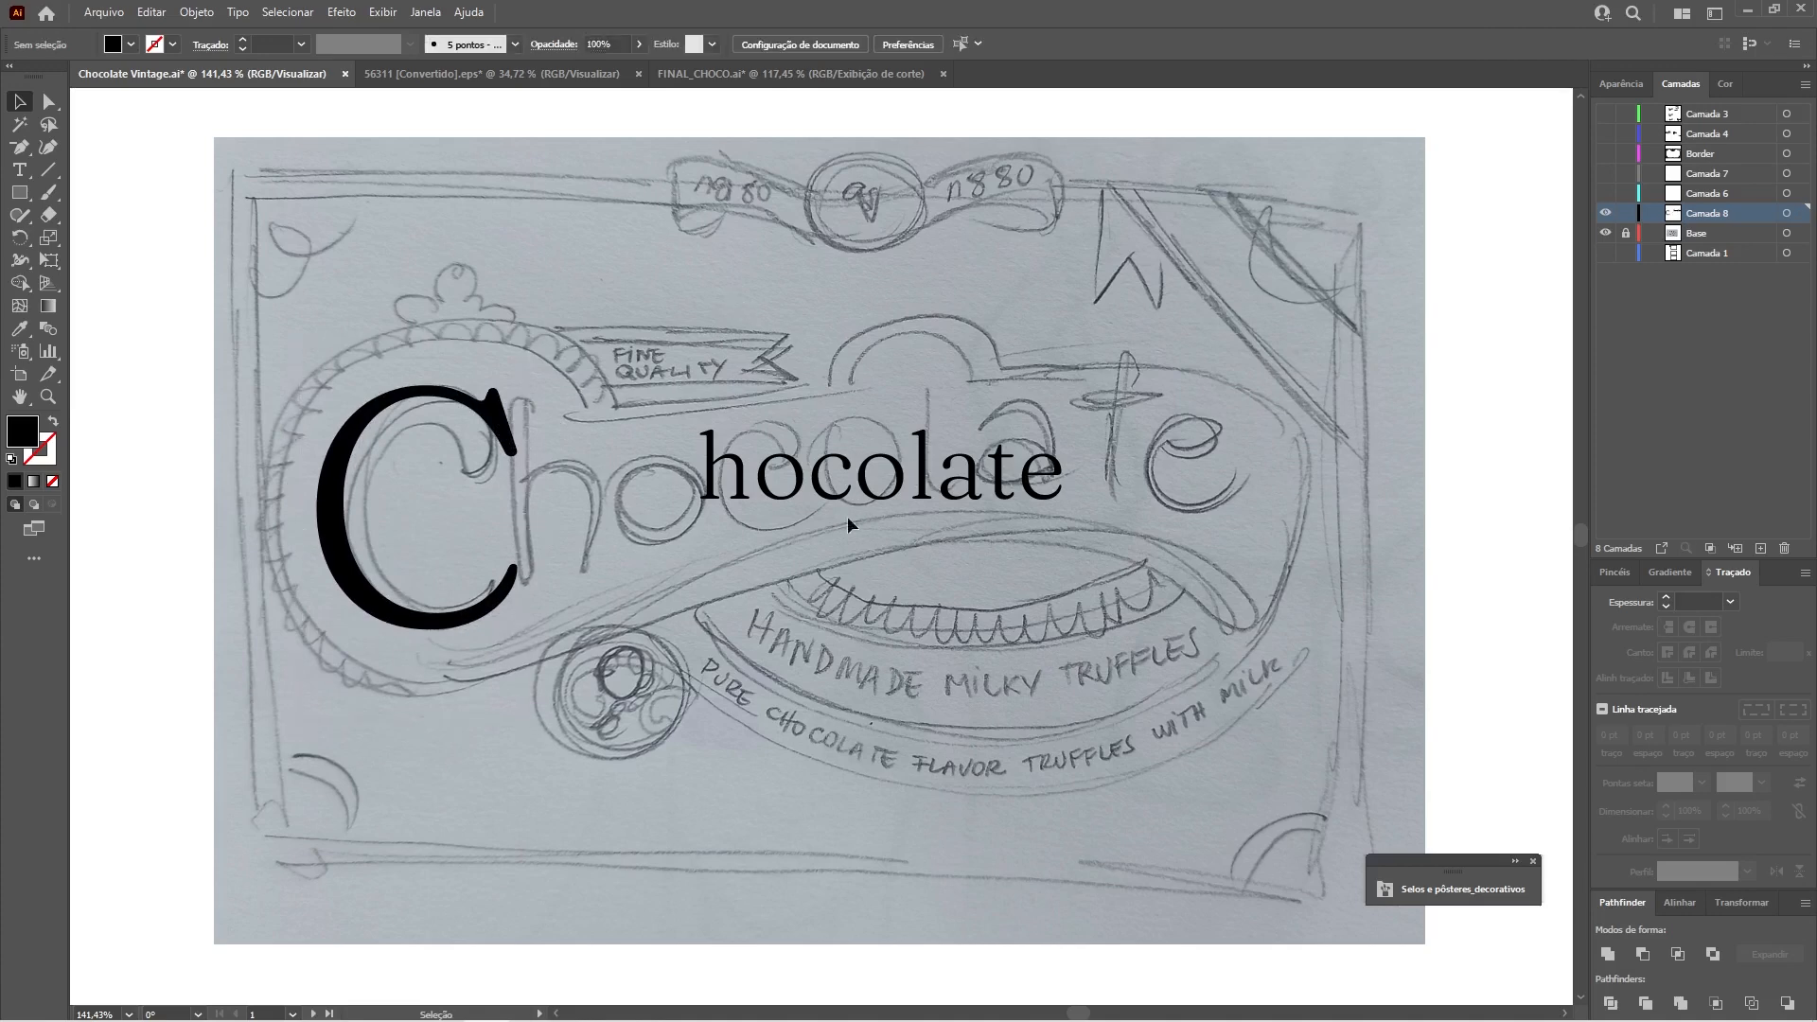
left_click_drag(842, 491, 668, 535)
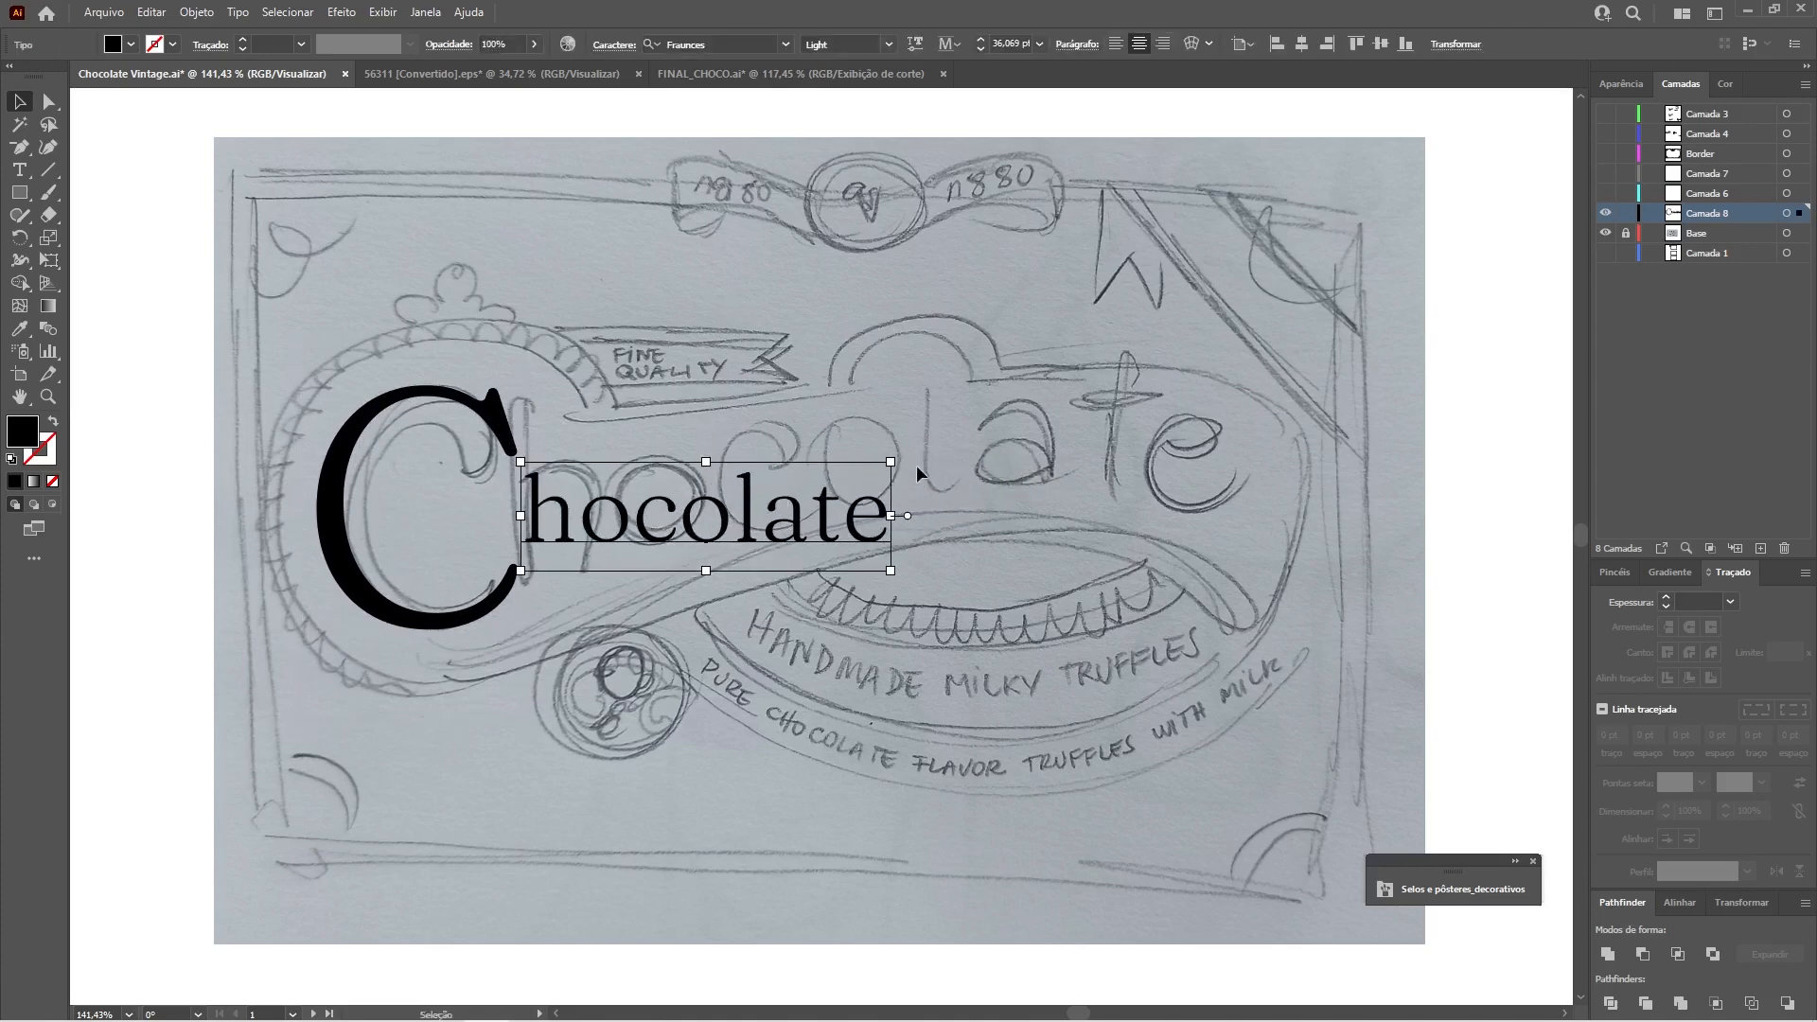
left_click_drag(893, 461, 1236, 497)
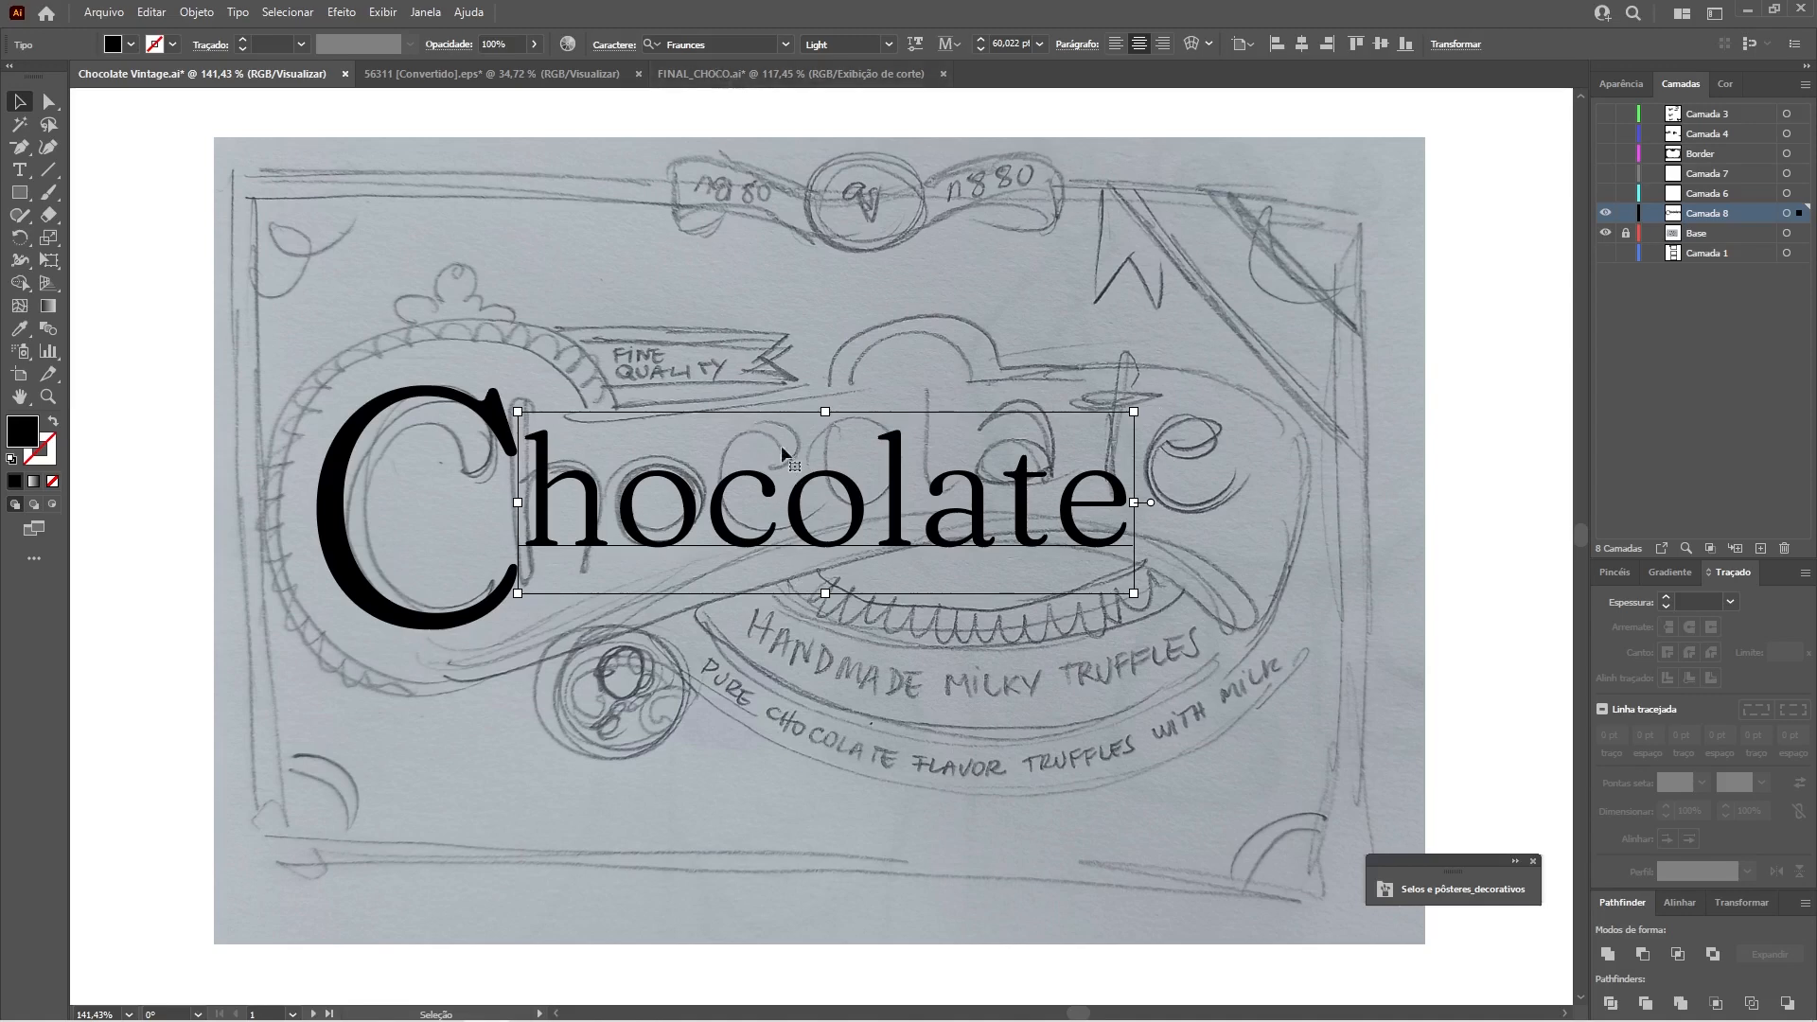
Set both text objects to Bristol maver Regular, then enlarge "hocolate" to about 75 pt and move it beside the C.
key("ctrl+a")
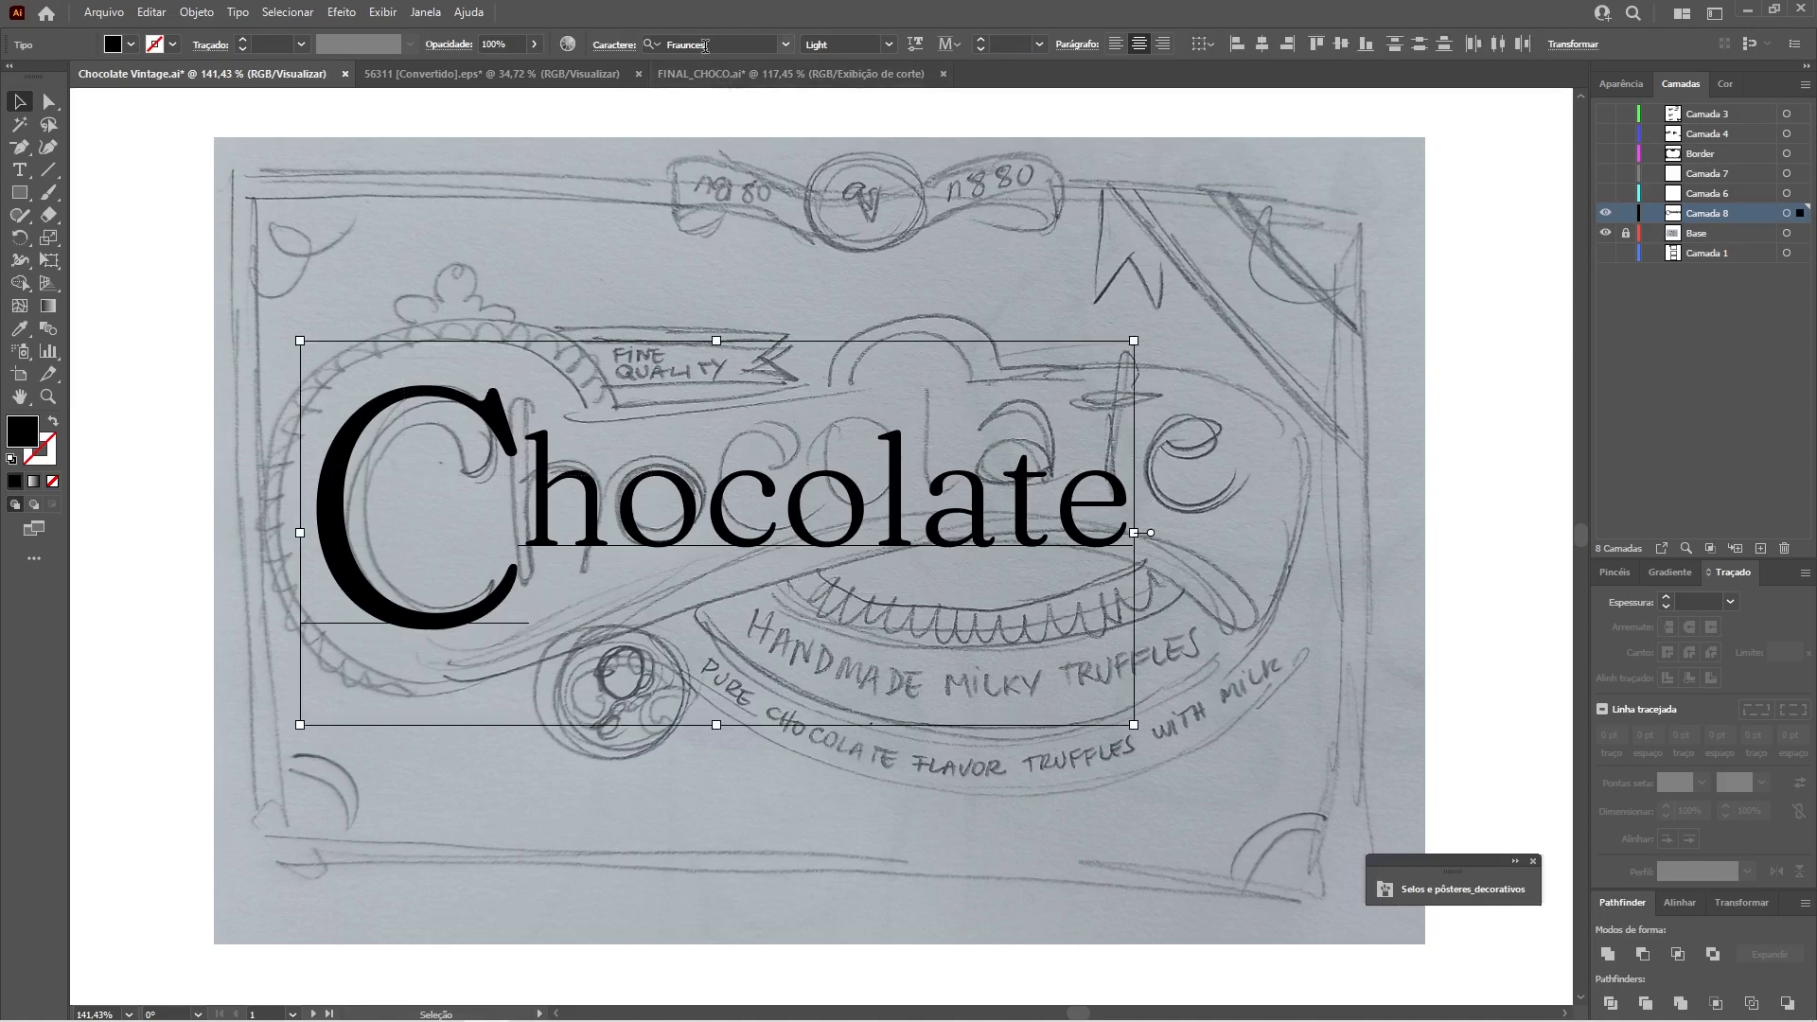
left_click(778, 45)
type("bri")
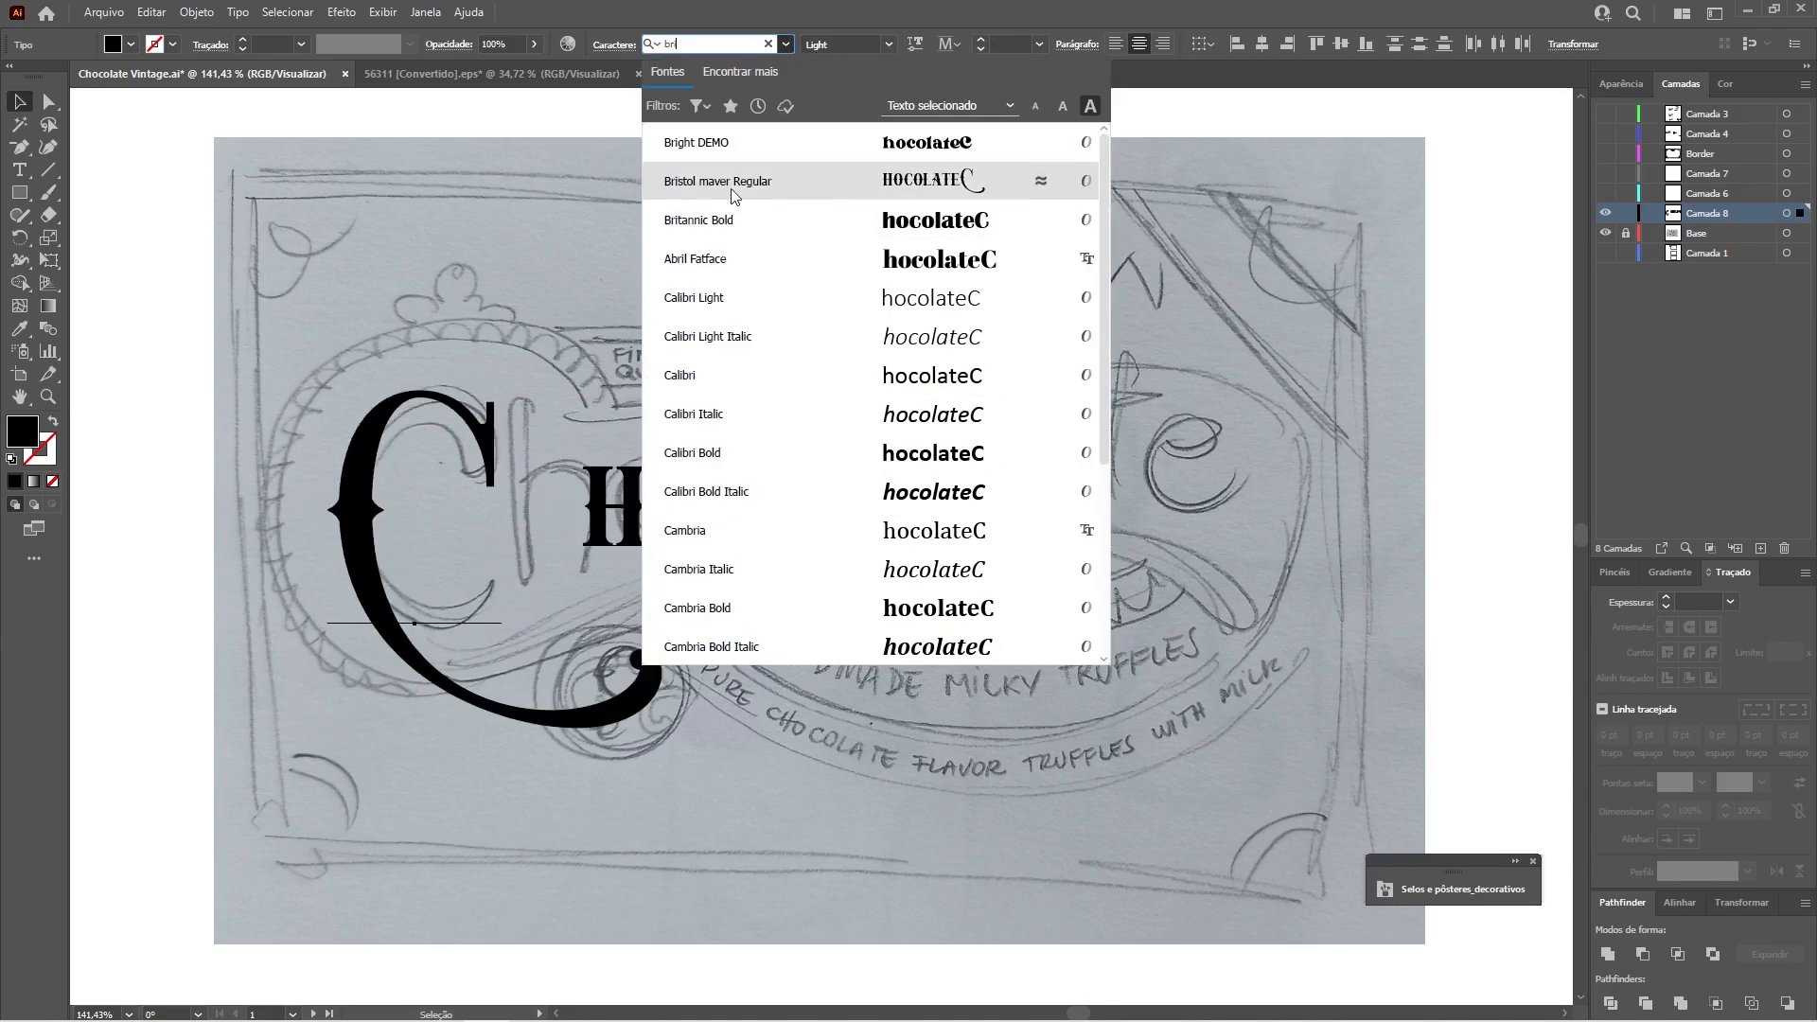
left_click(731, 191)
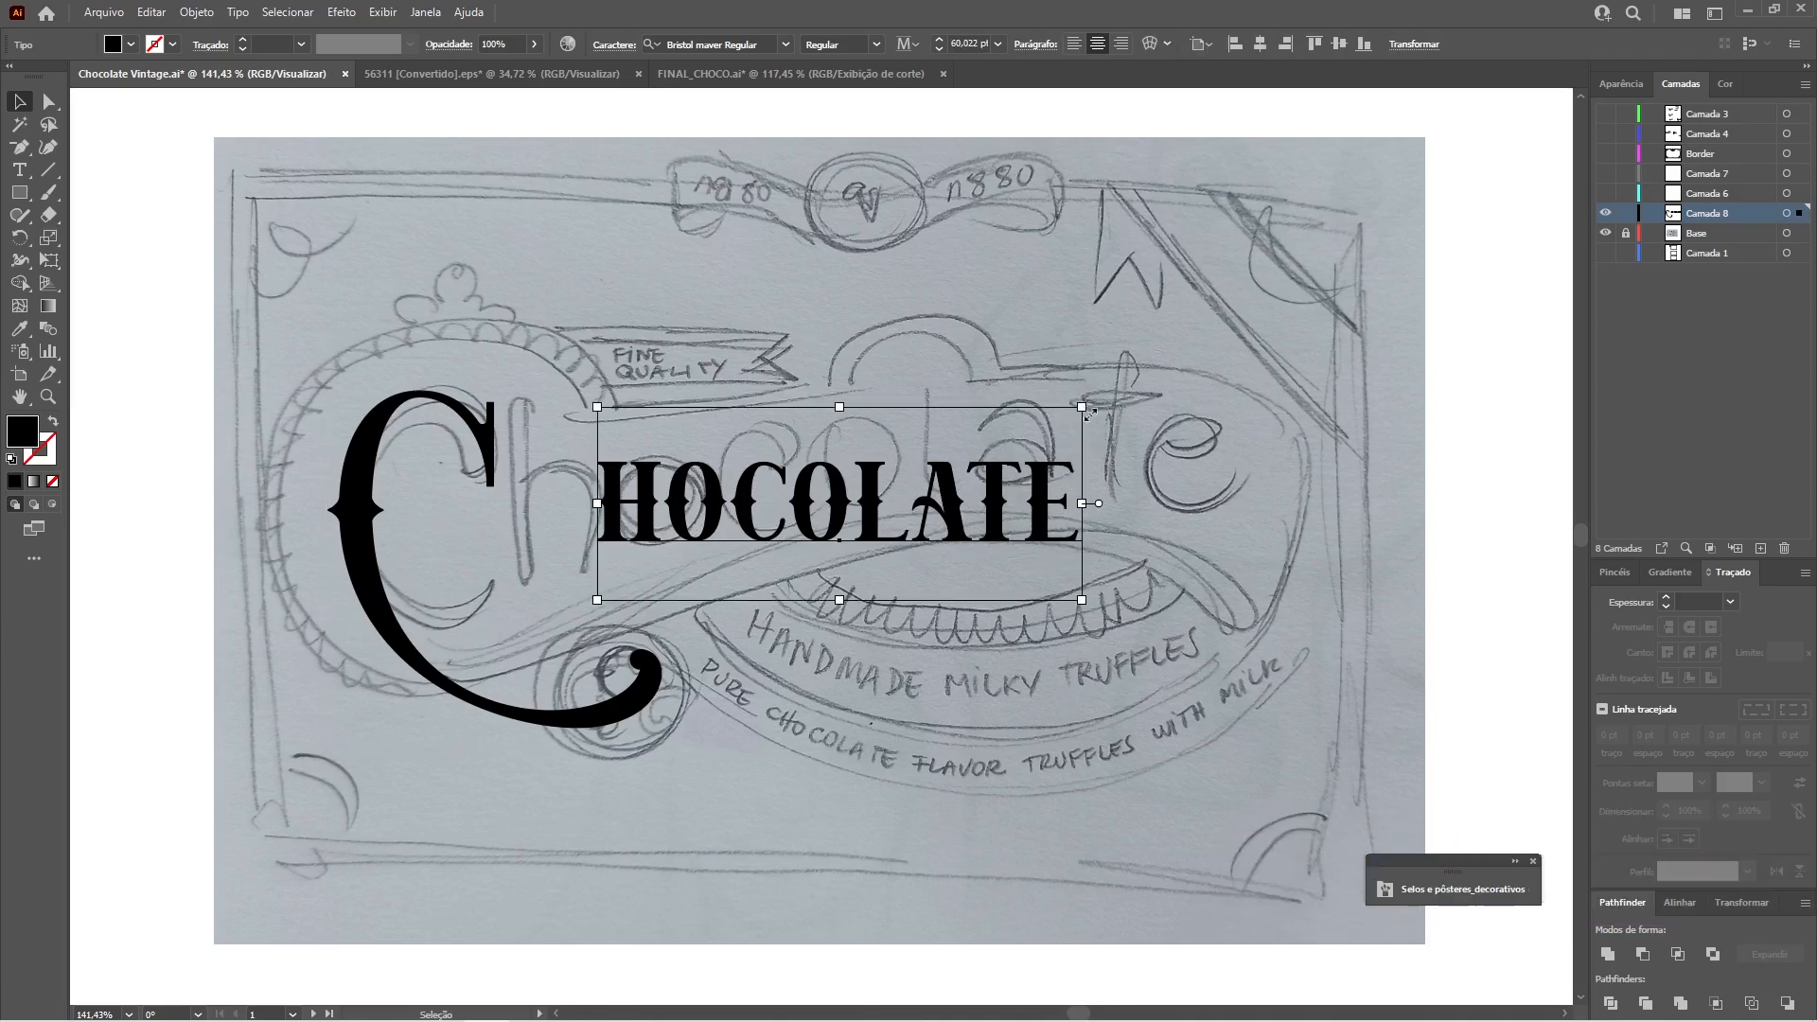
left_click_drag(1082, 407, 1203, 359)
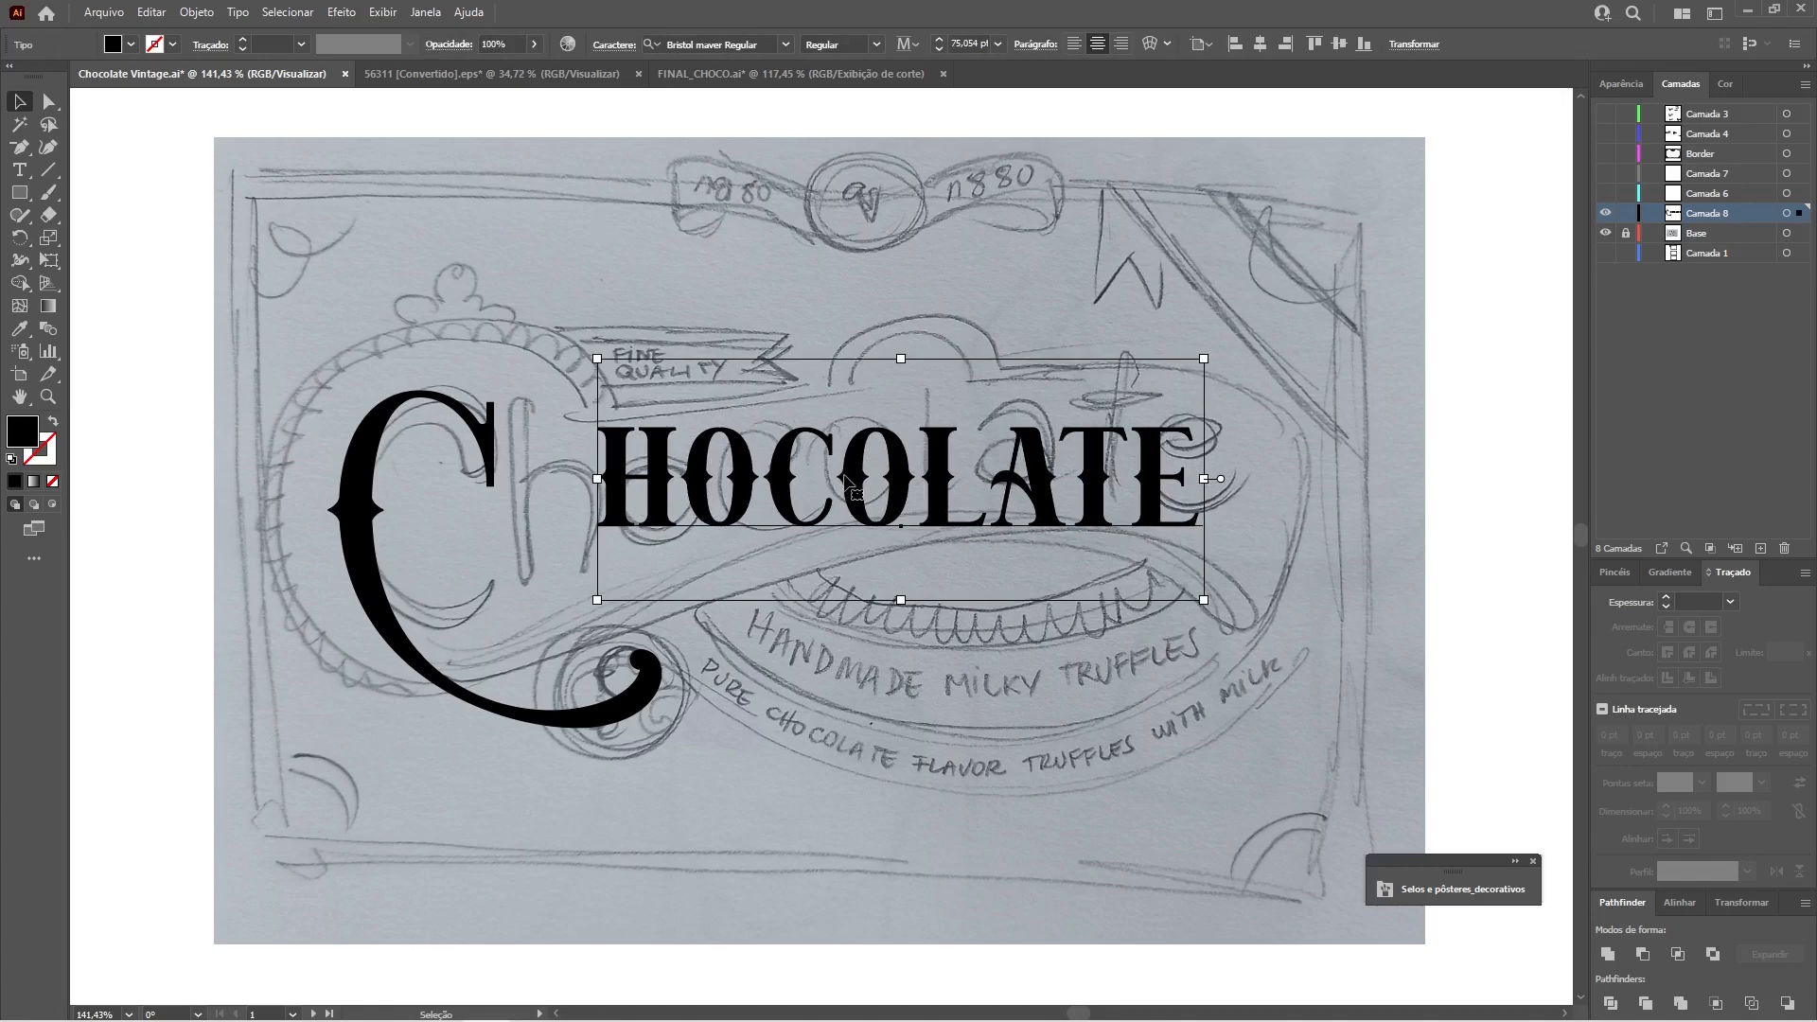
left_click_drag(847, 482, 783, 504)
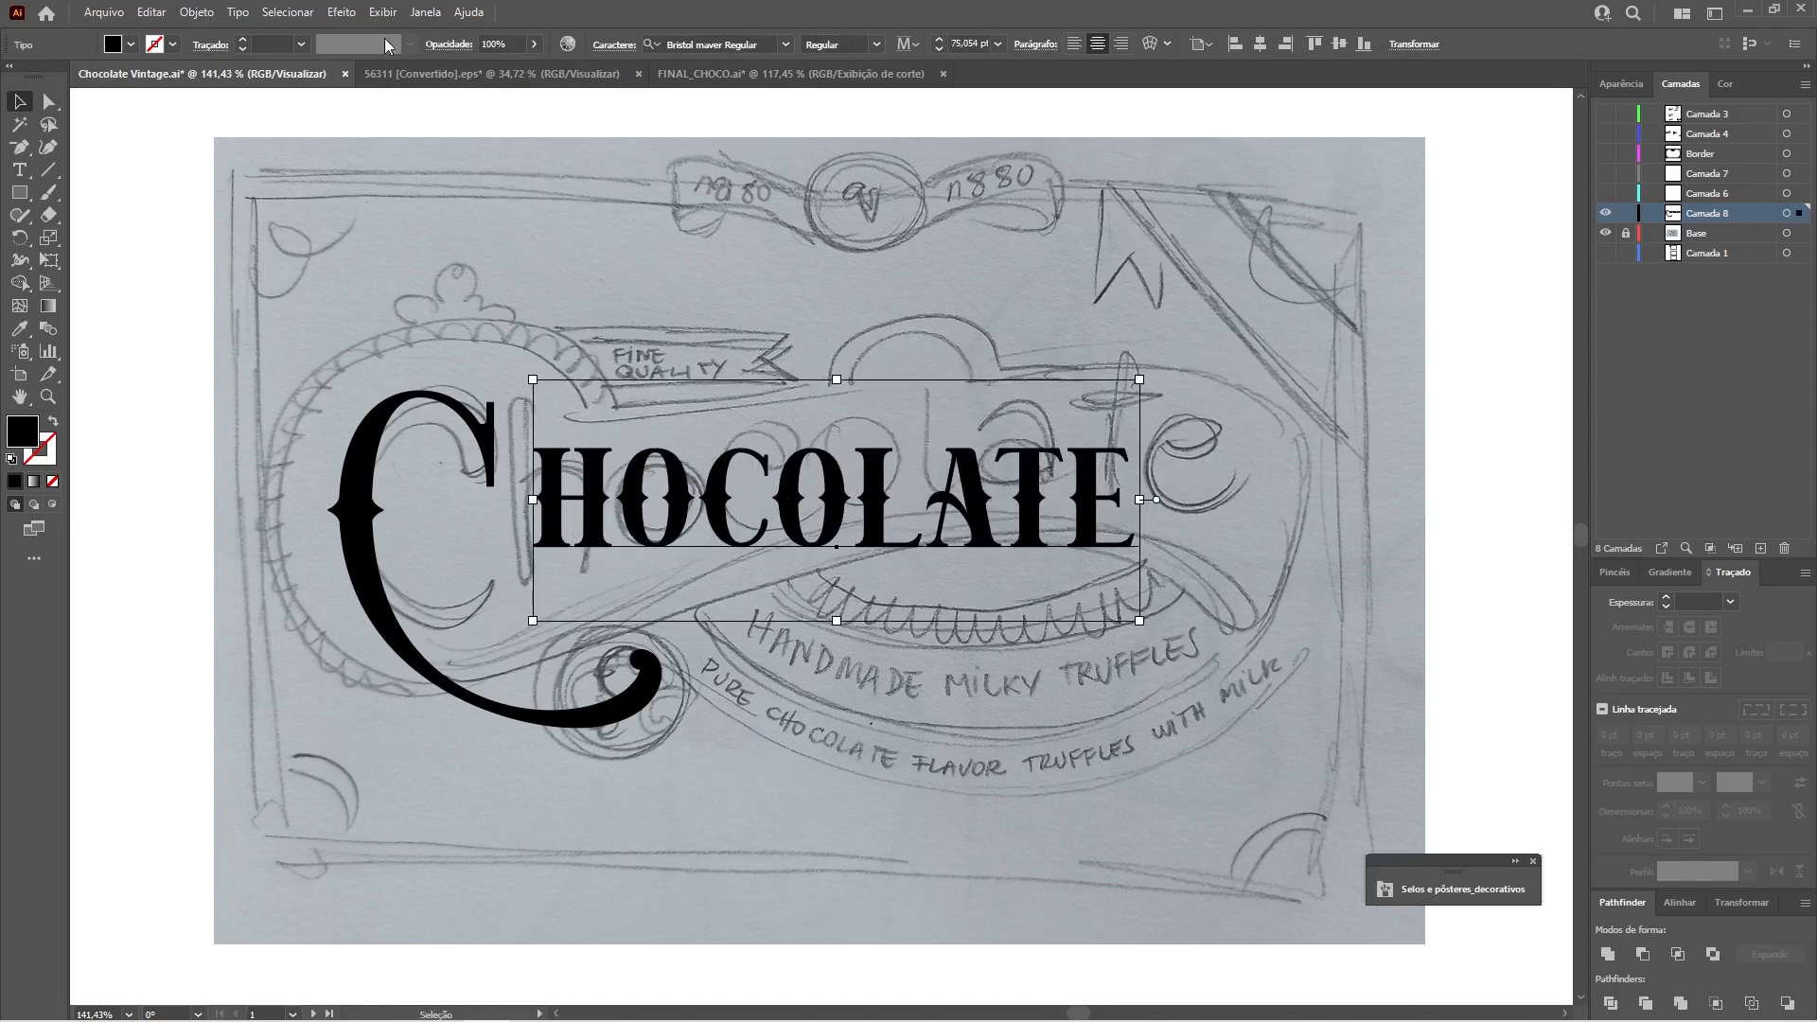
Apply a horizontal Rise (Elevação) warp effect with a 62% bend to the "hocolate" text.
left_click(343, 12)
mouse_move(562, 168)
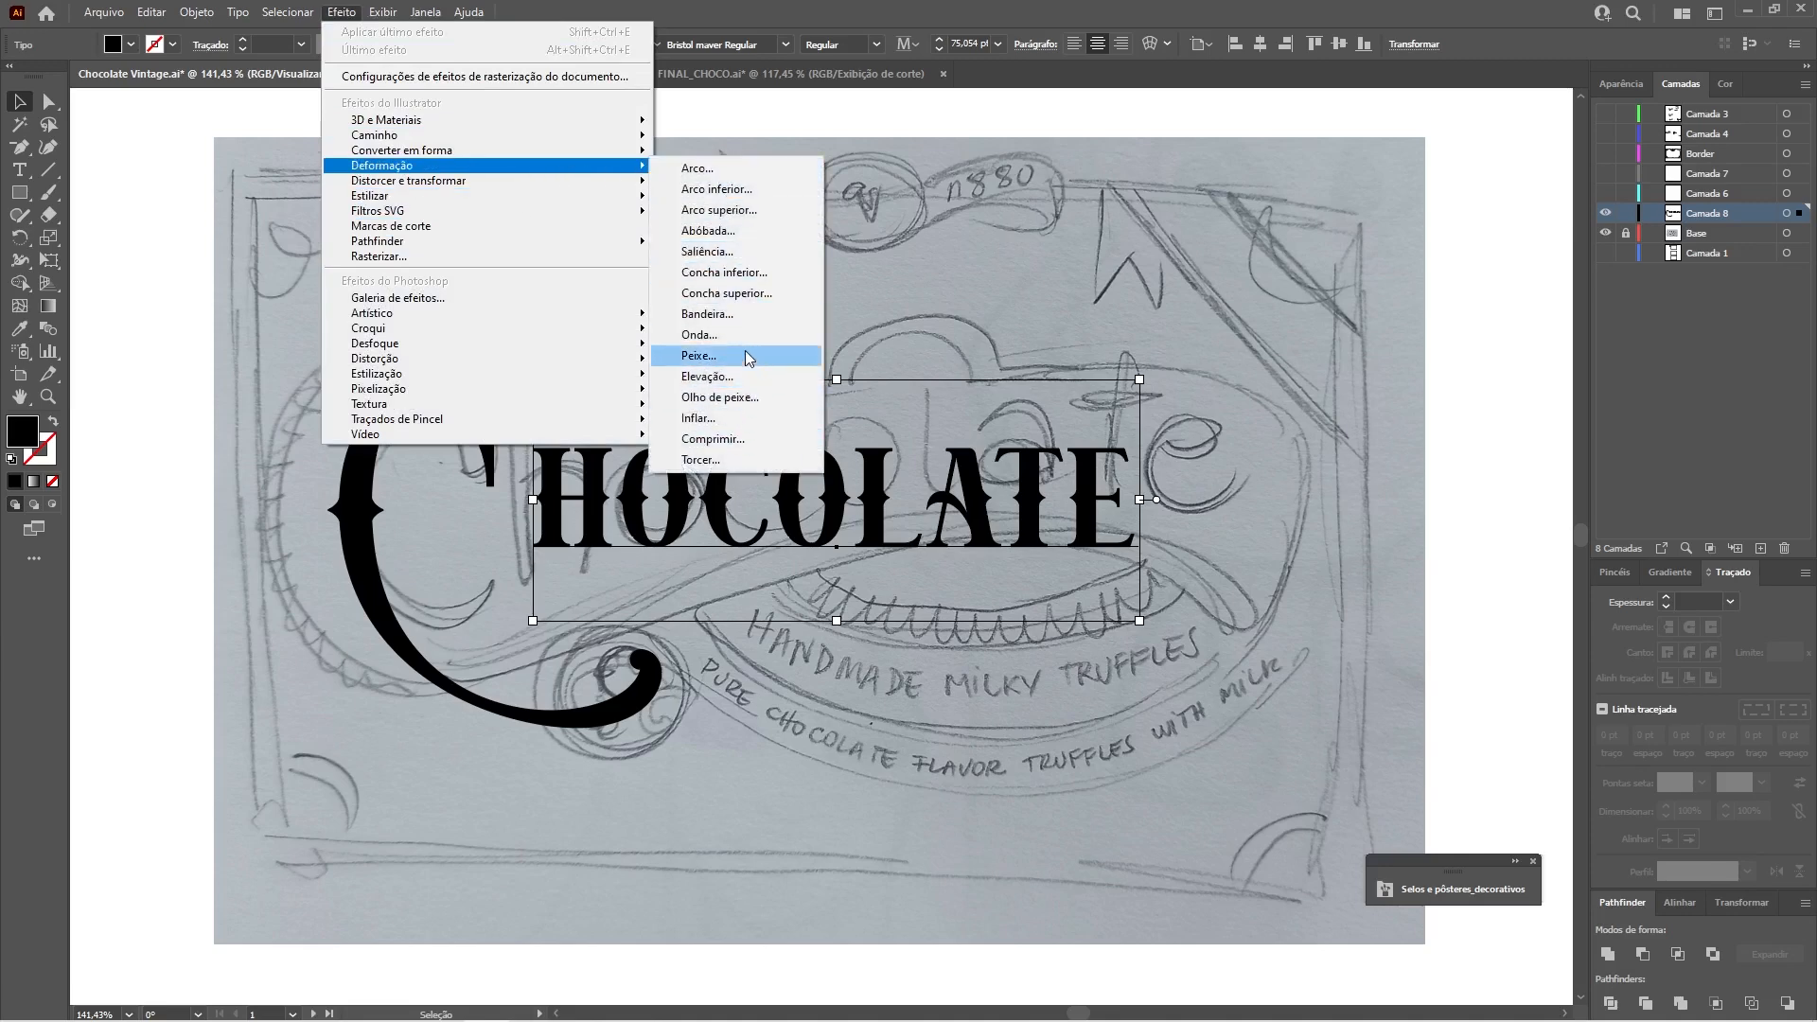
left_click(705, 169)
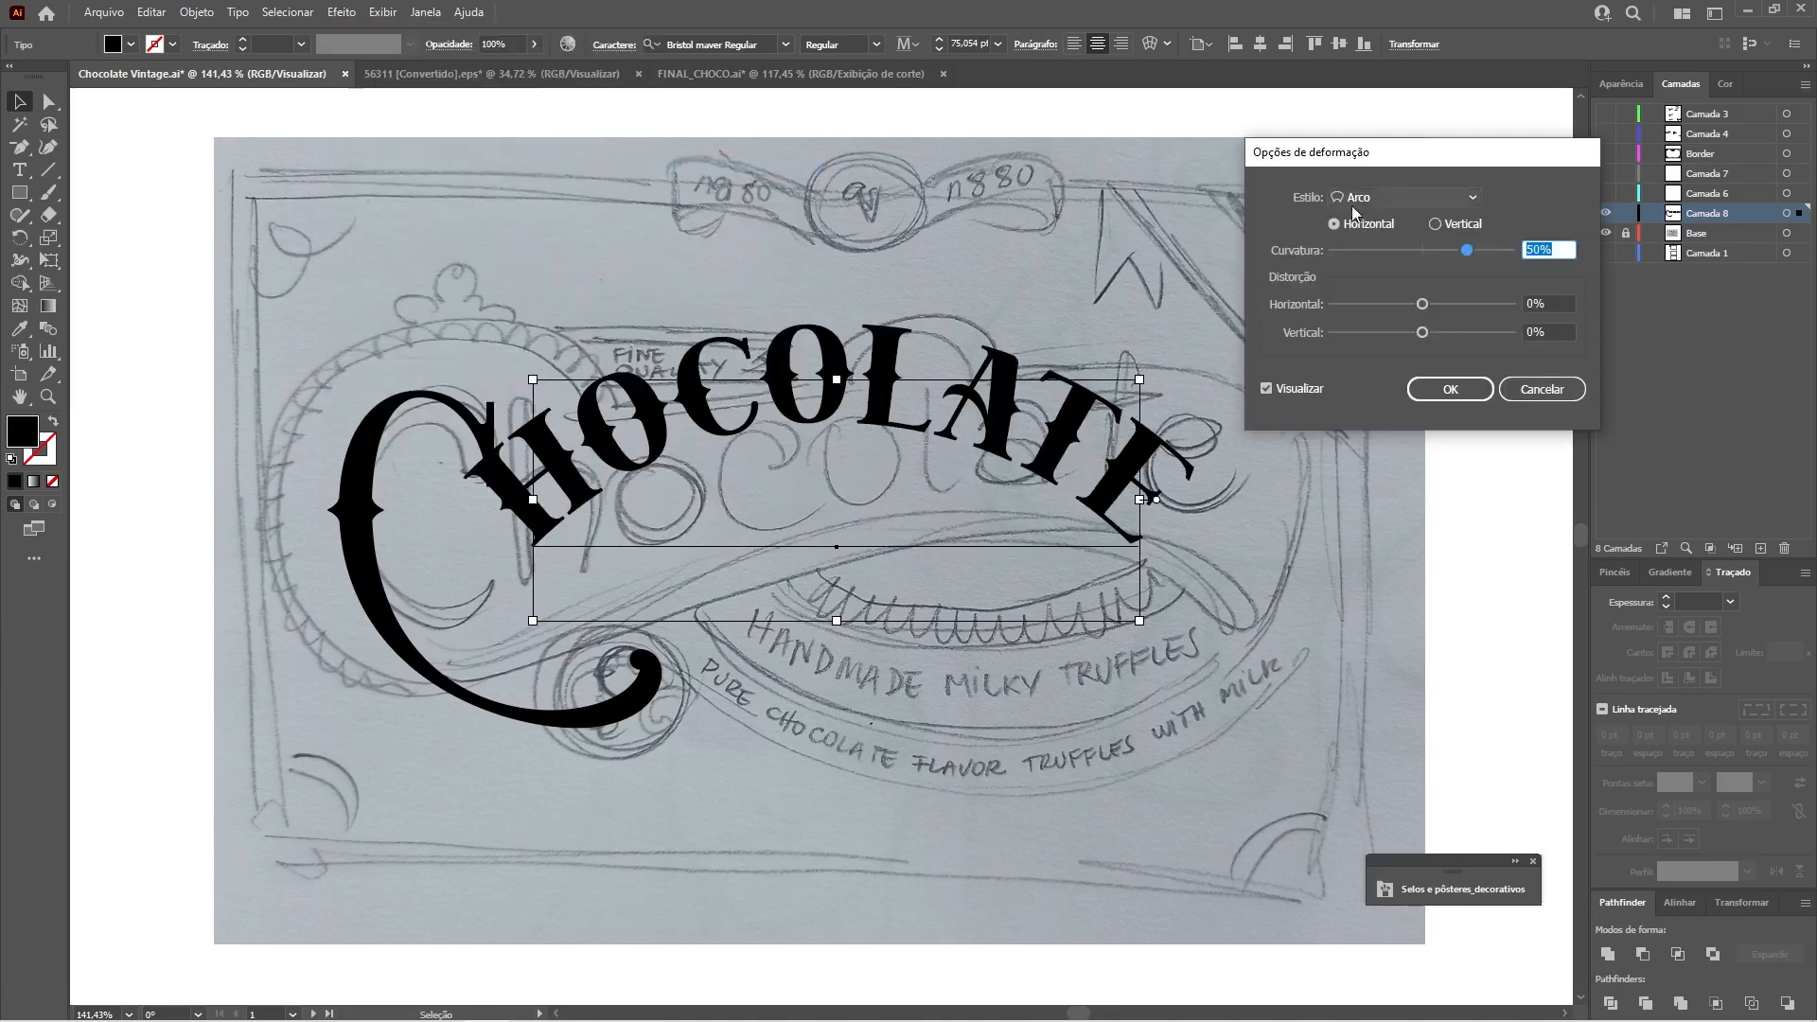
left_click_drag(1375, 159, 1274, 159)
left_click(1349, 197)
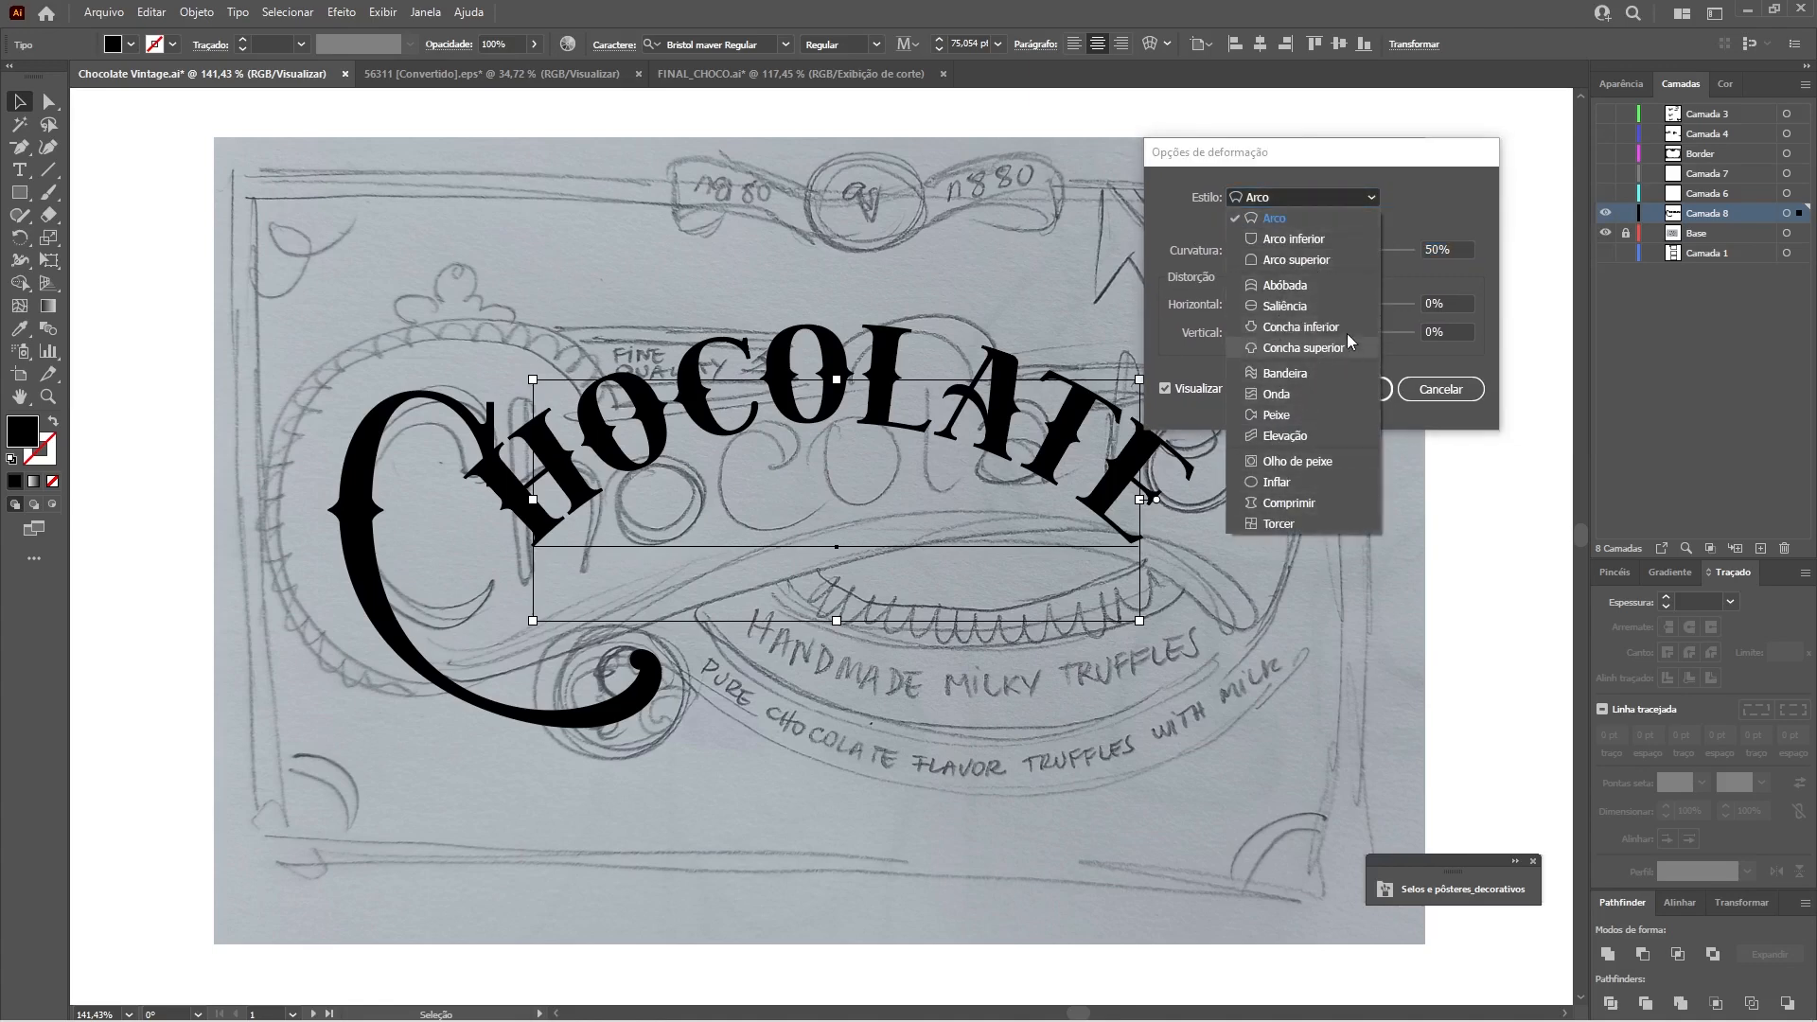
left_click(1284, 437)
left_click_drag(1366, 252, 1376, 251)
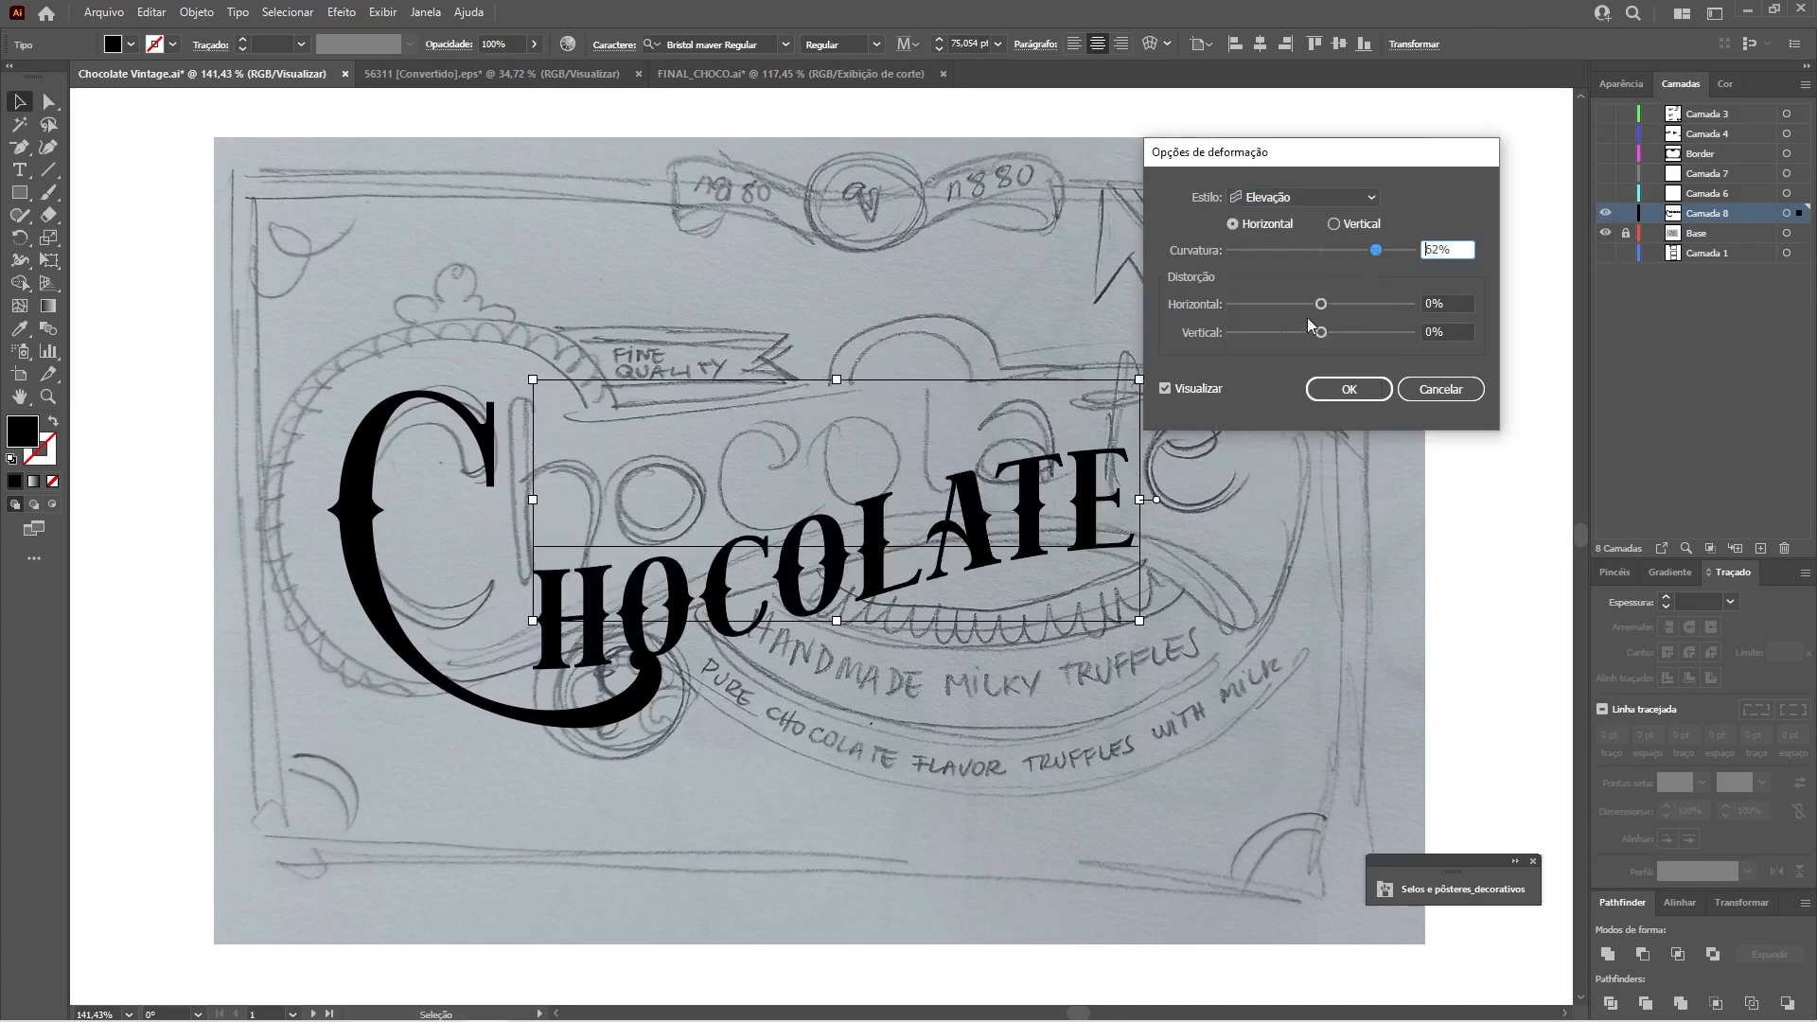
left_click(1363, 389)
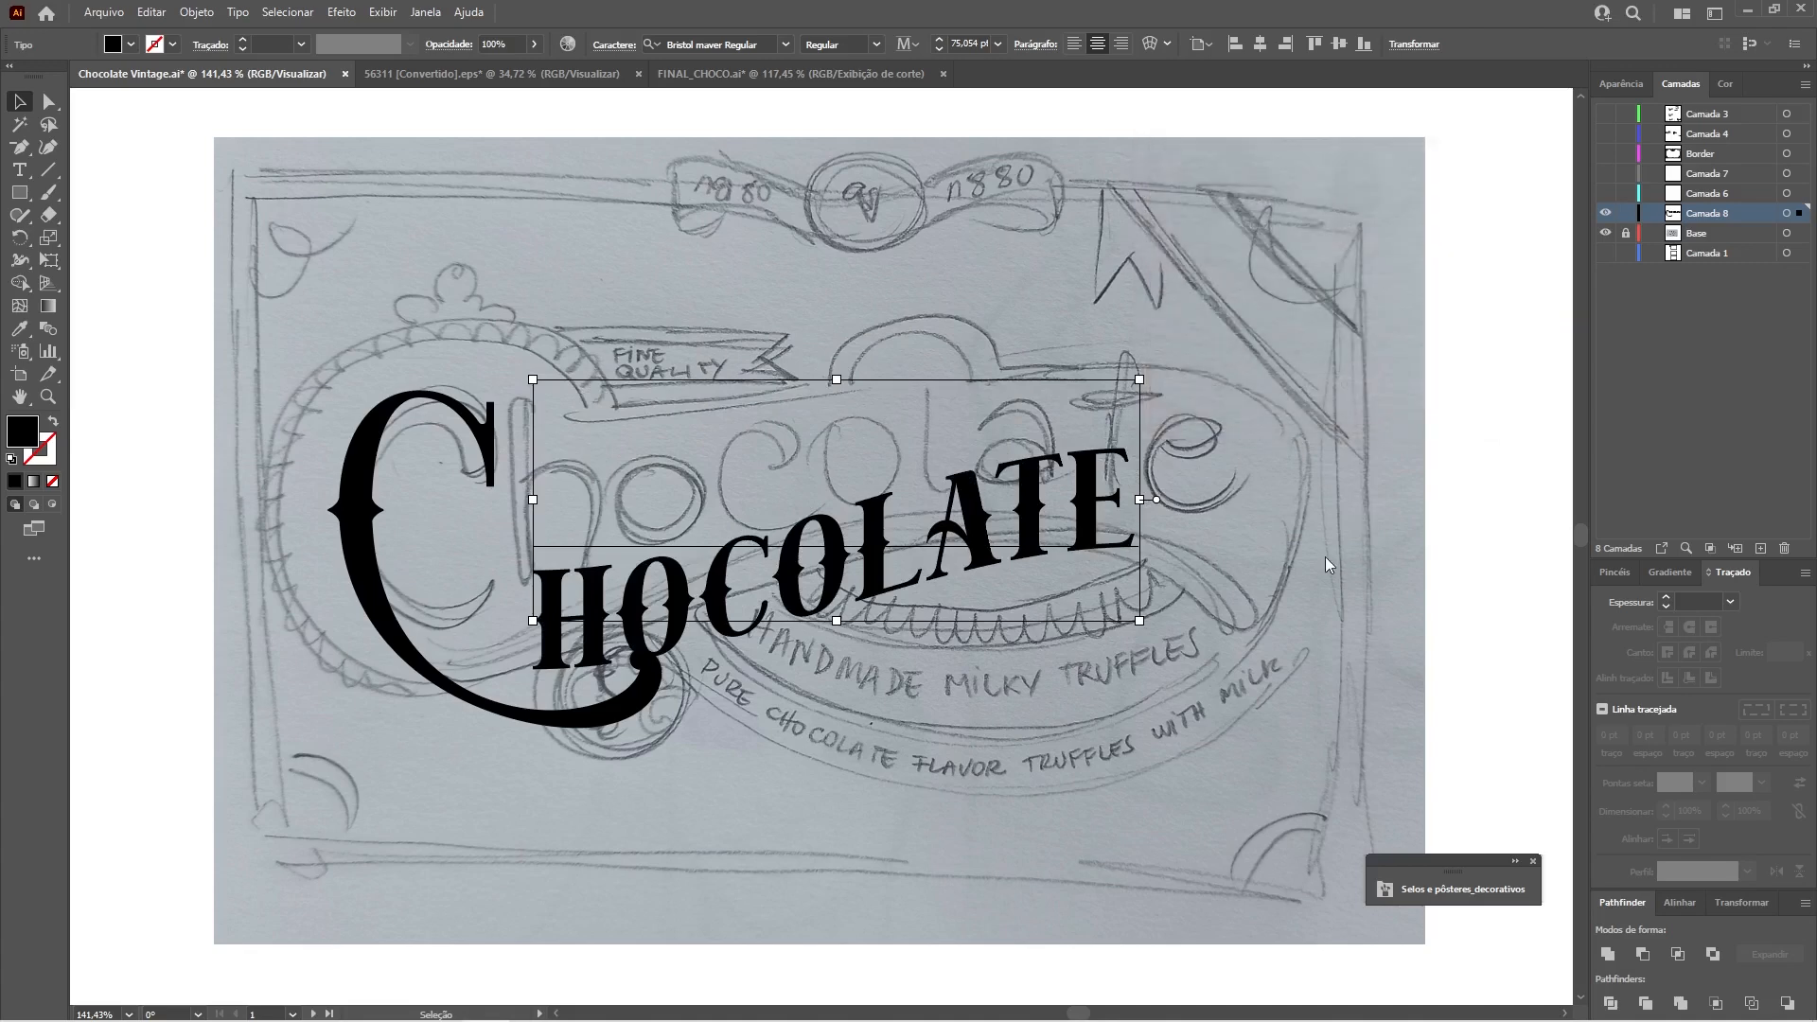
Move the warped "hocolate" text up onto the sketched word and reposition the C against it.
left_click(960, 574)
left_click_drag(967, 534, 977, 454)
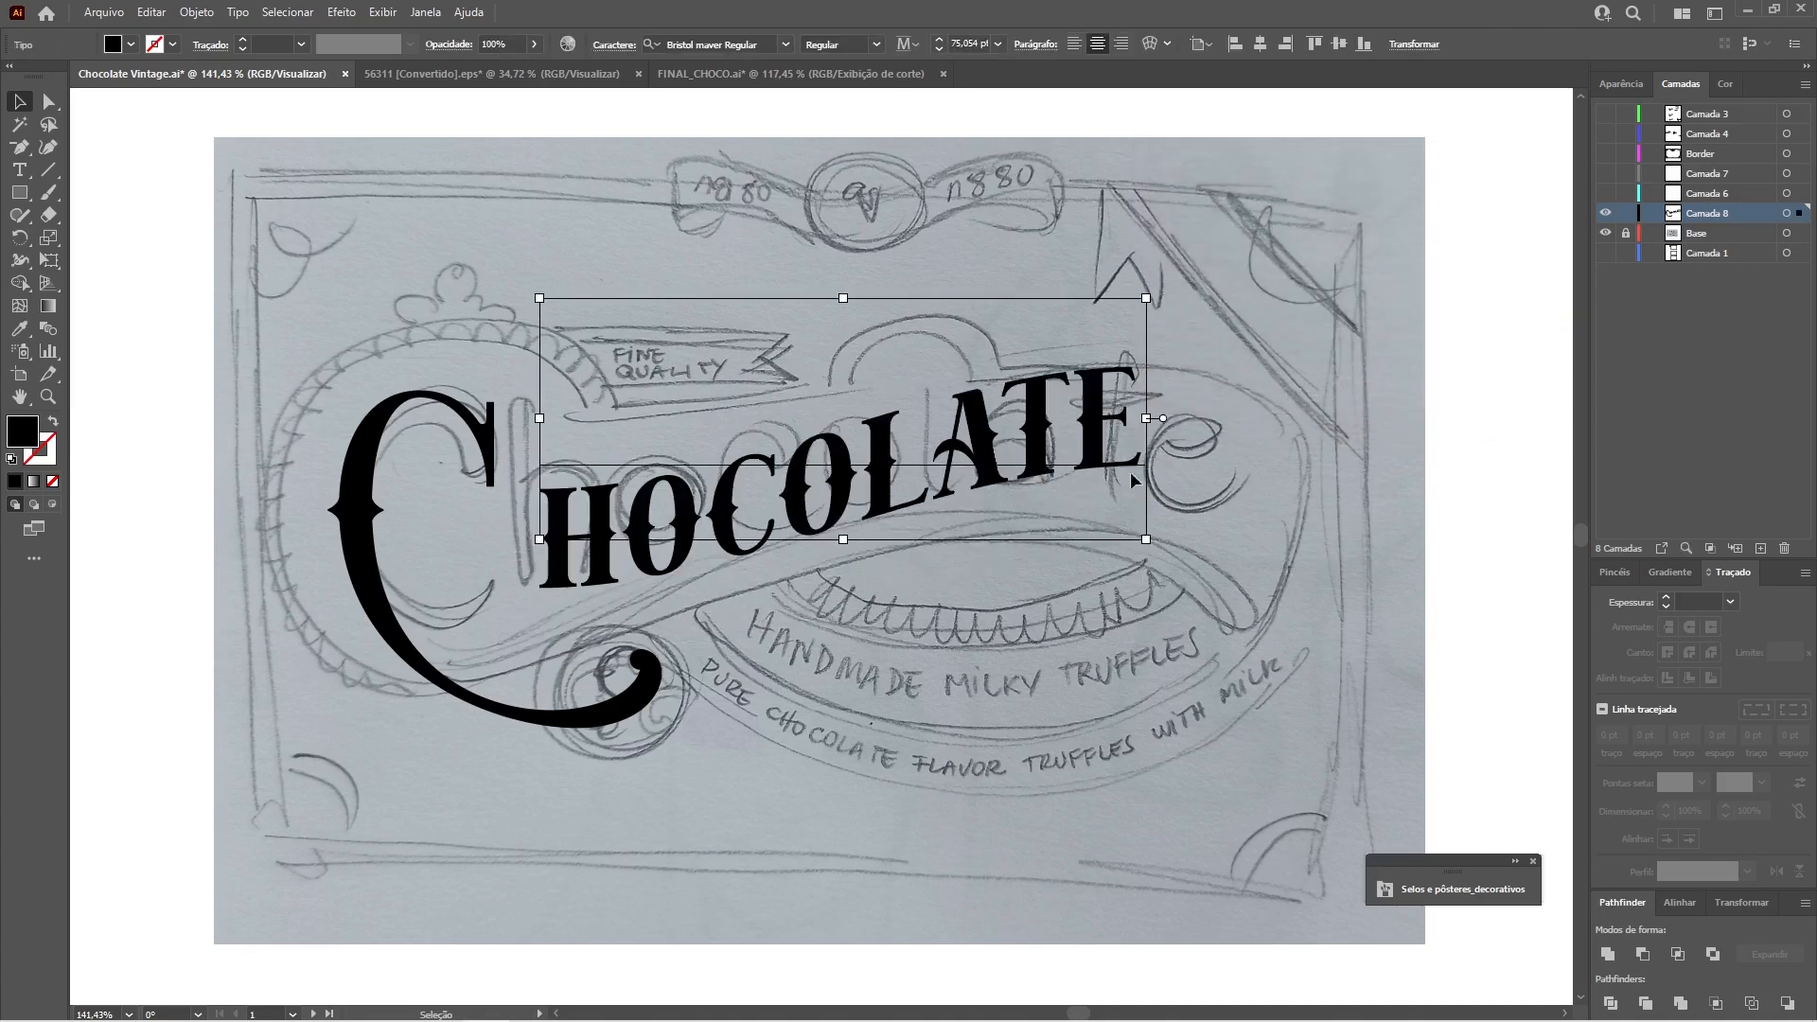
left_click_drag(1083, 464, 1080, 467)
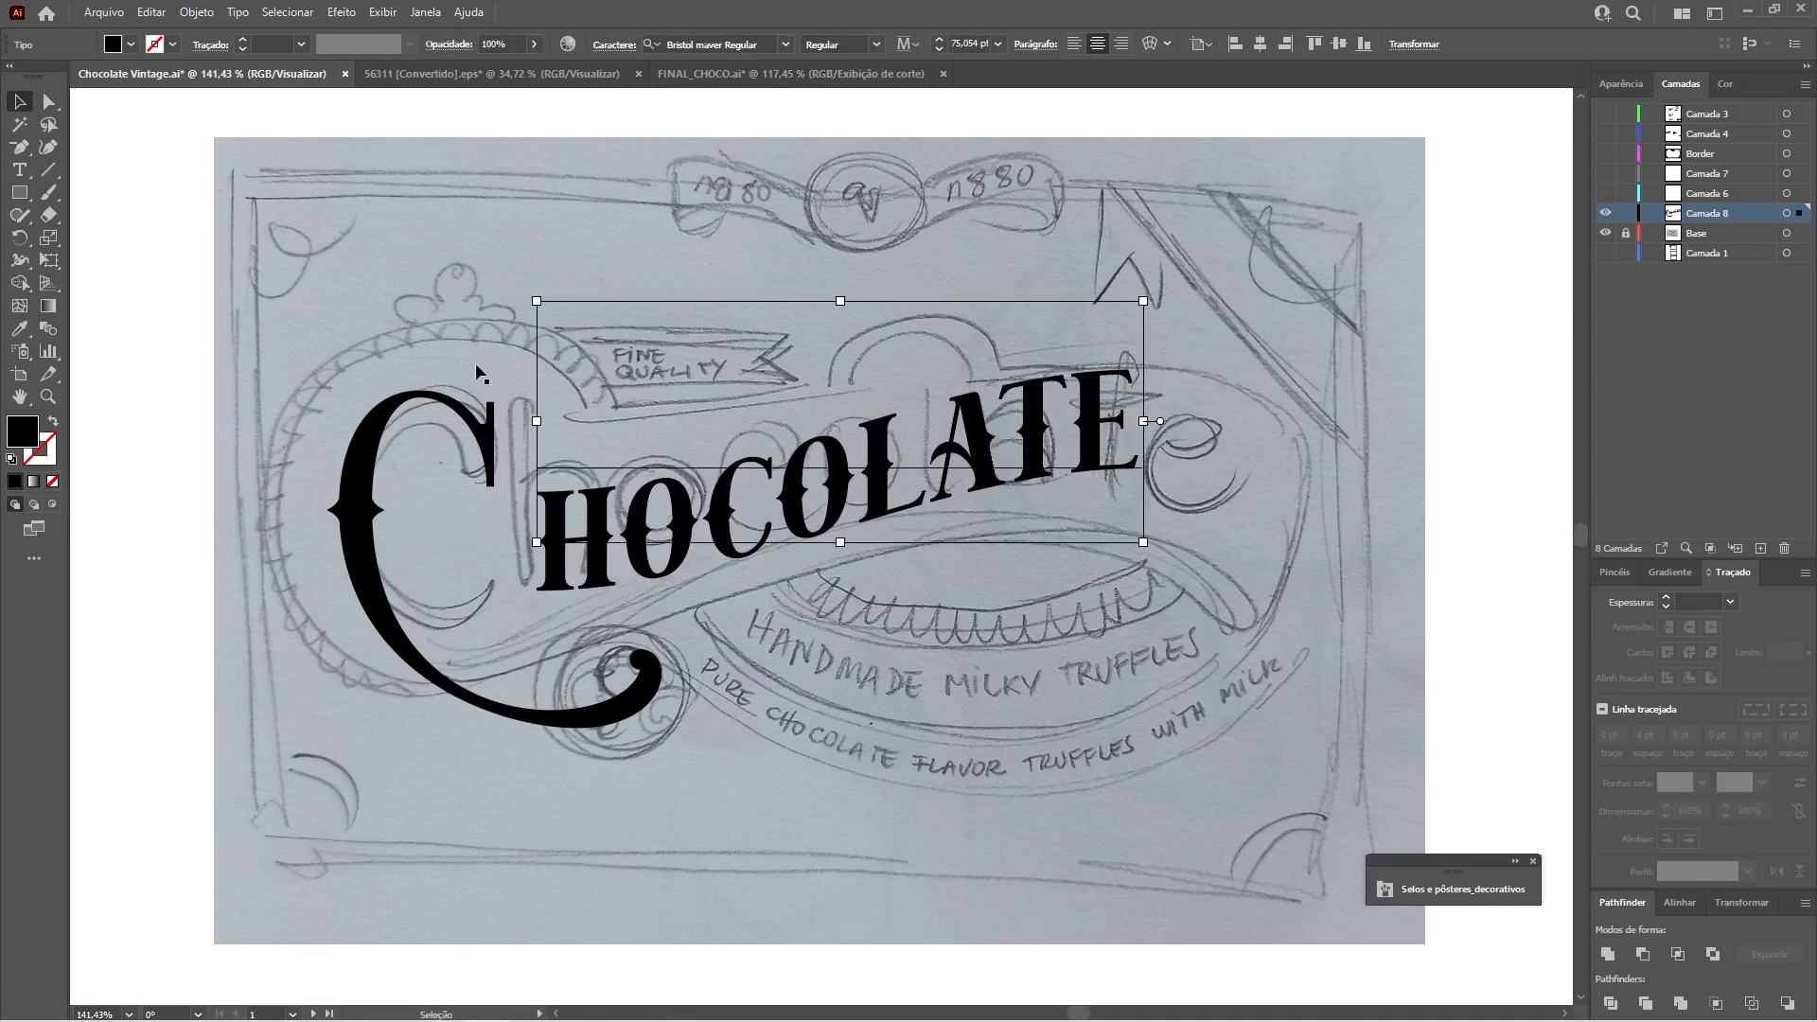
left_click_drag(486, 454, 535, 417)
left_click(570, 278)
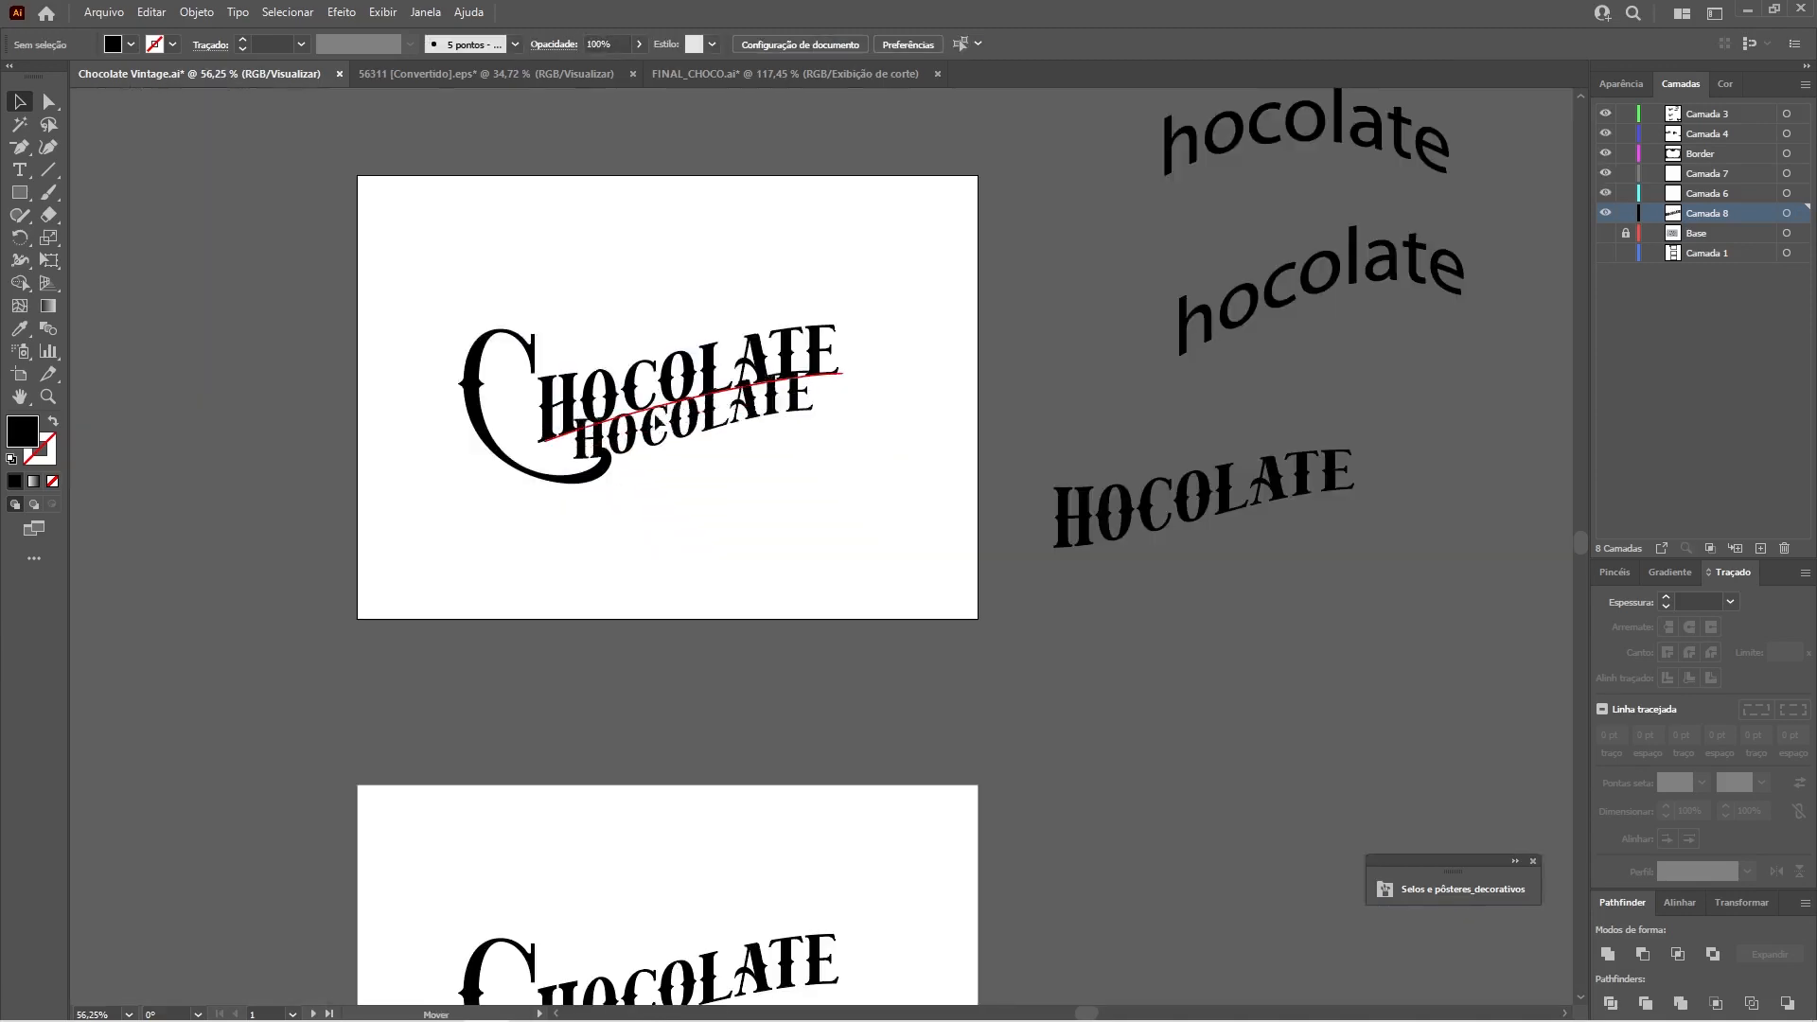
Move the warped live text above the finished CHOCOLATE lettering that has the red guide curve.
left_click_drag(640, 398, 640, 269)
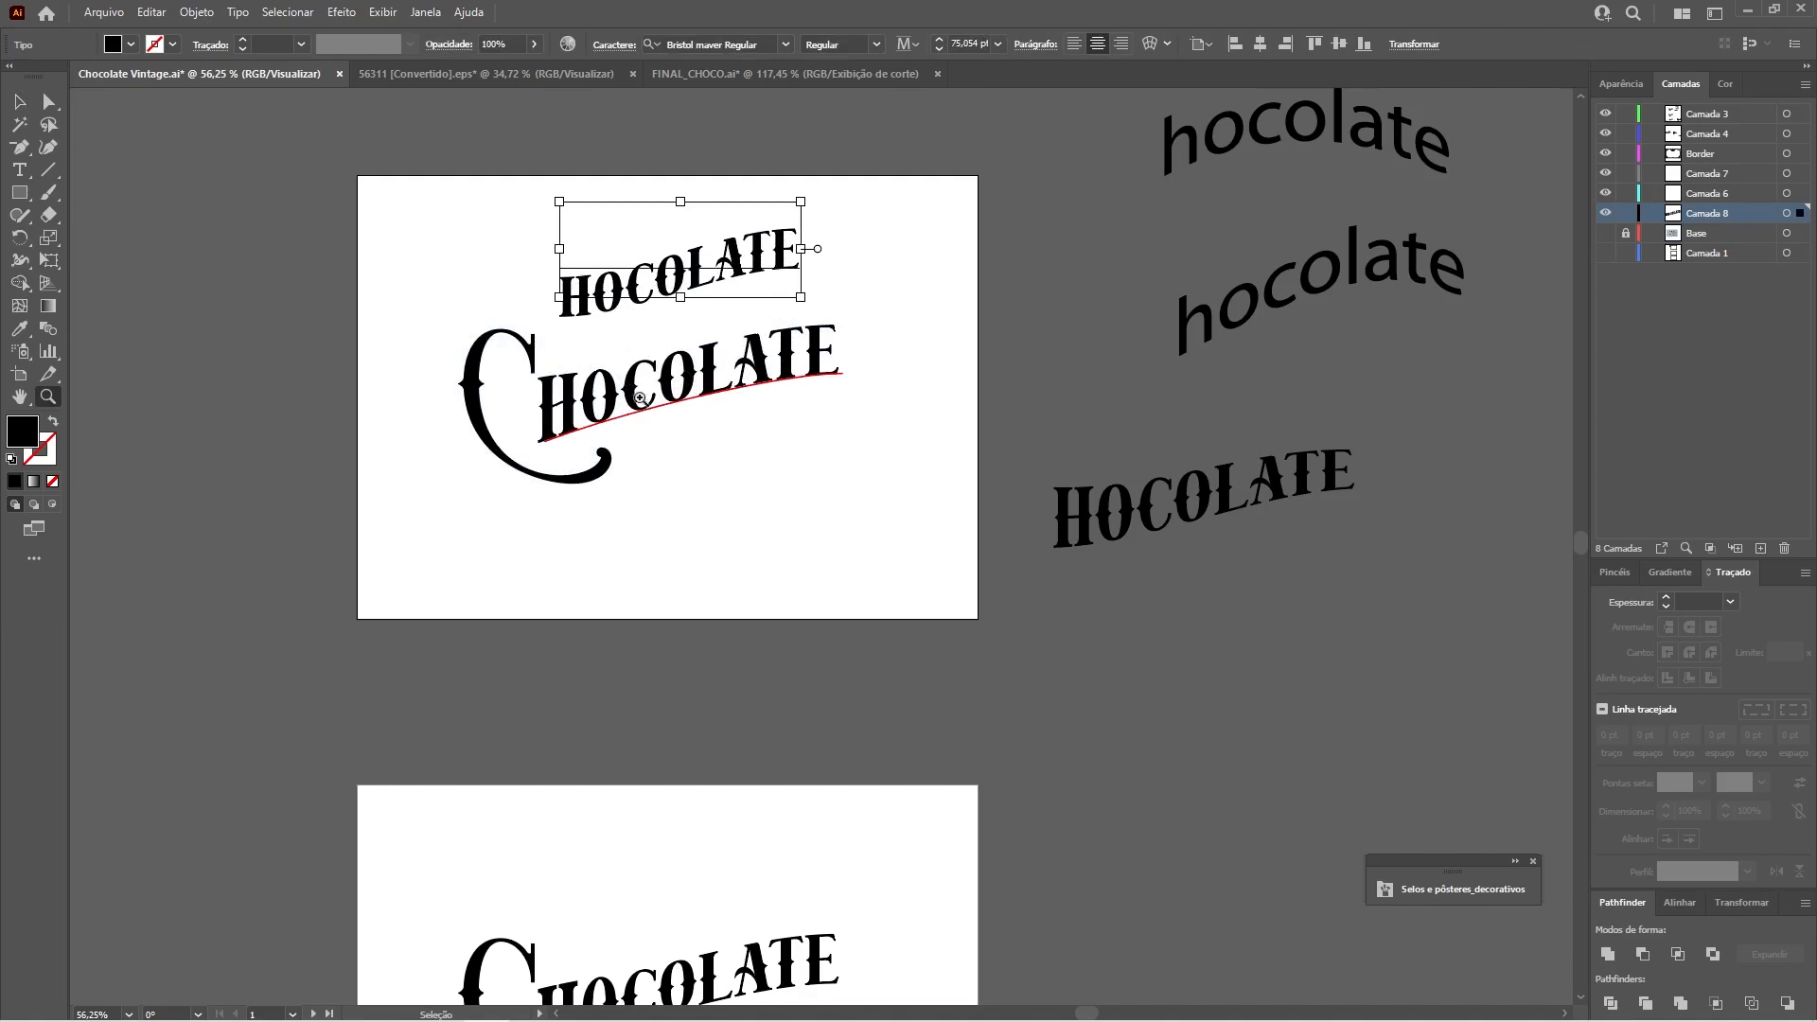
left_click(798, 475)
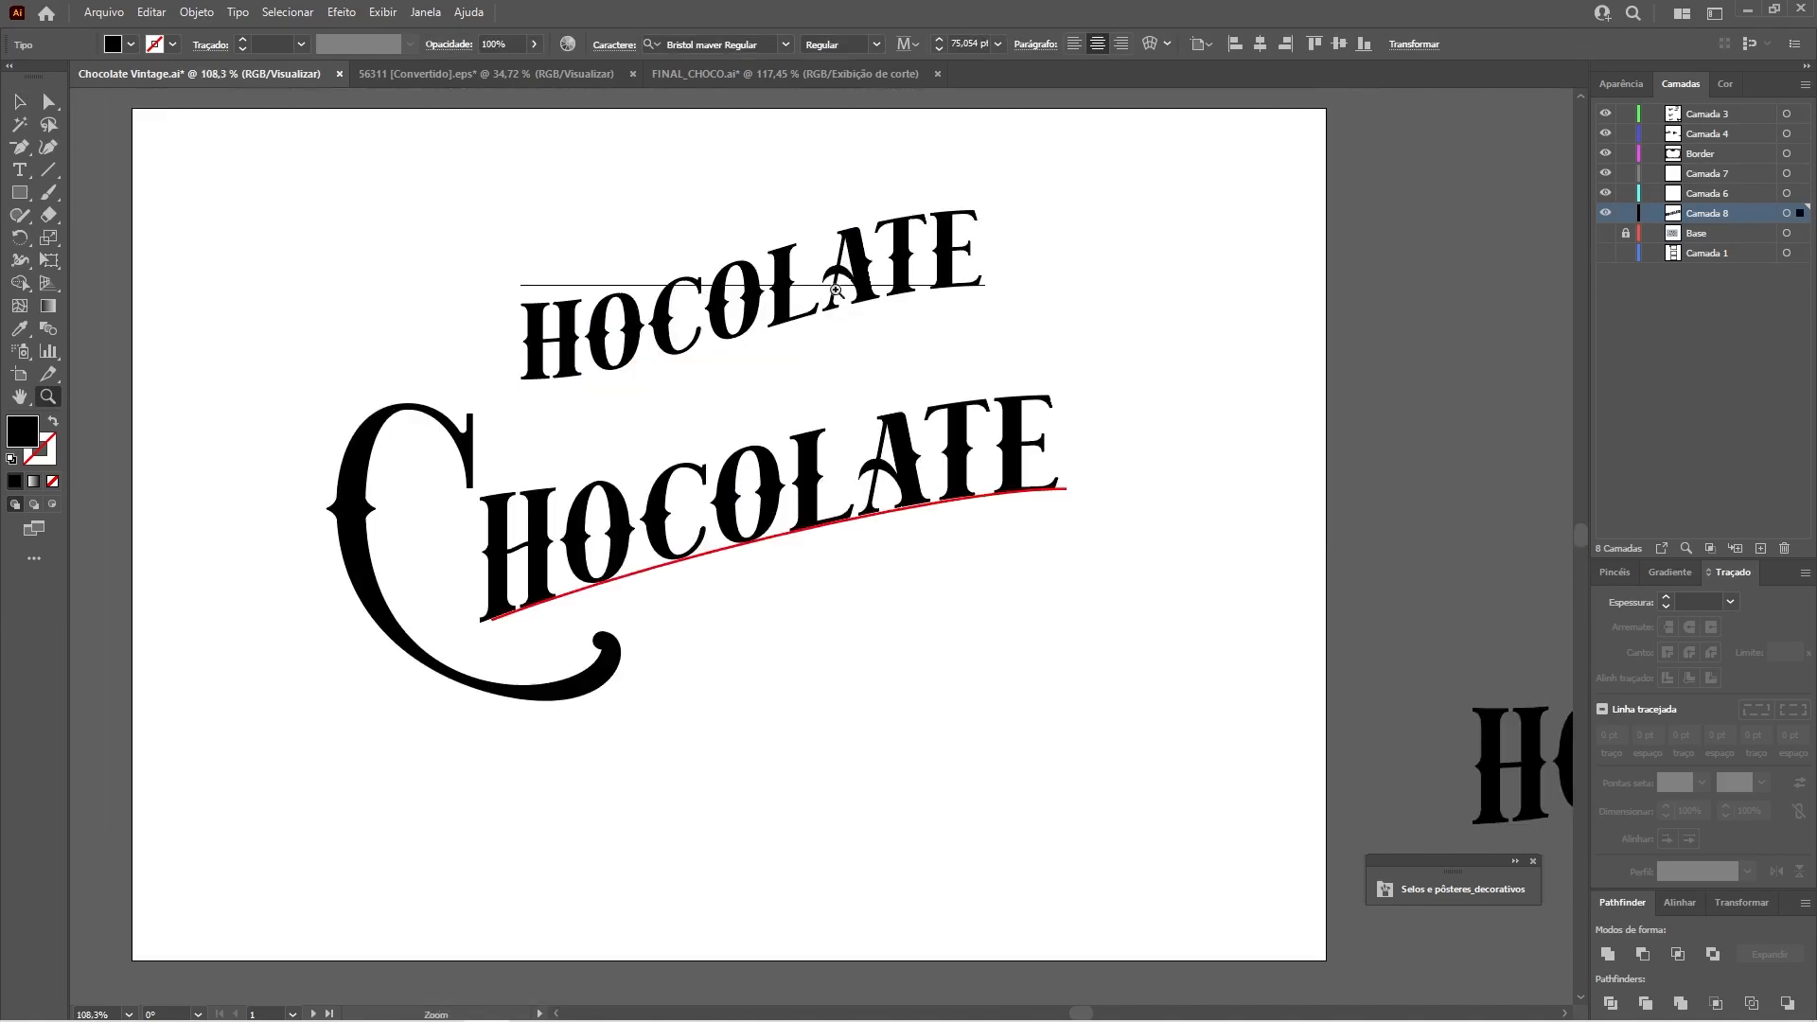
left_click(19, 101)
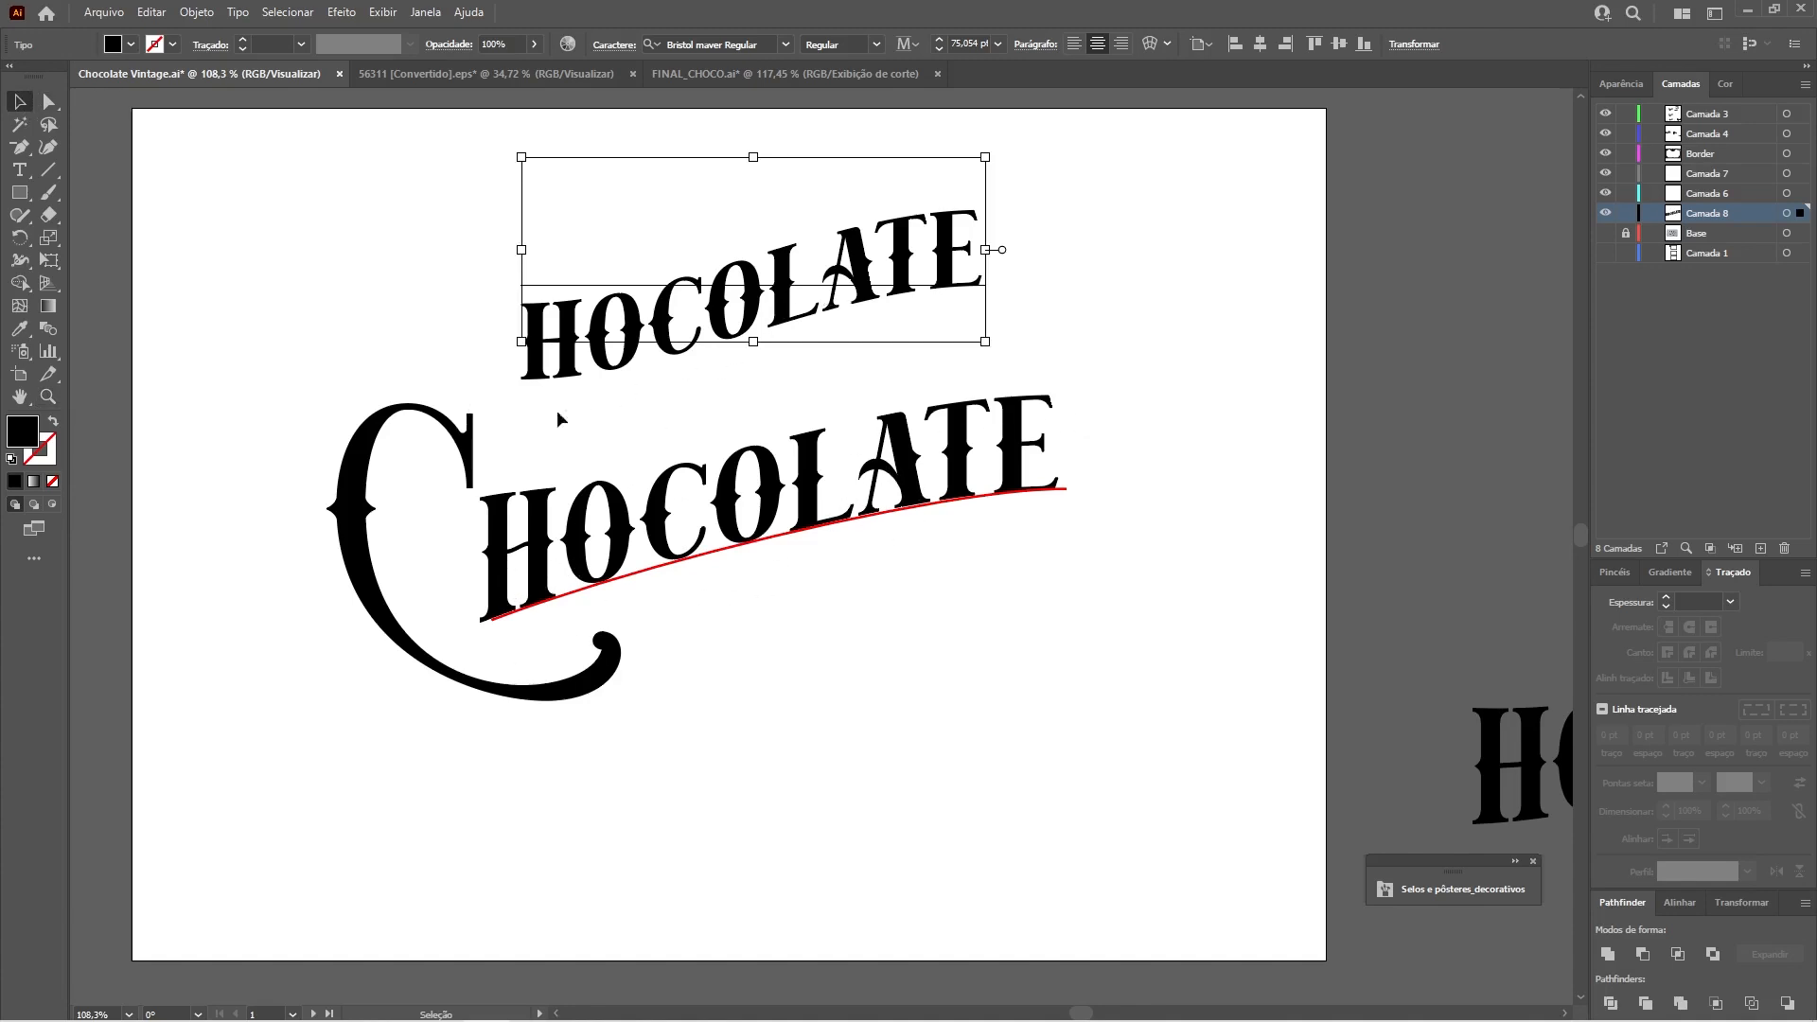
key("z")
left_click(785, 467)
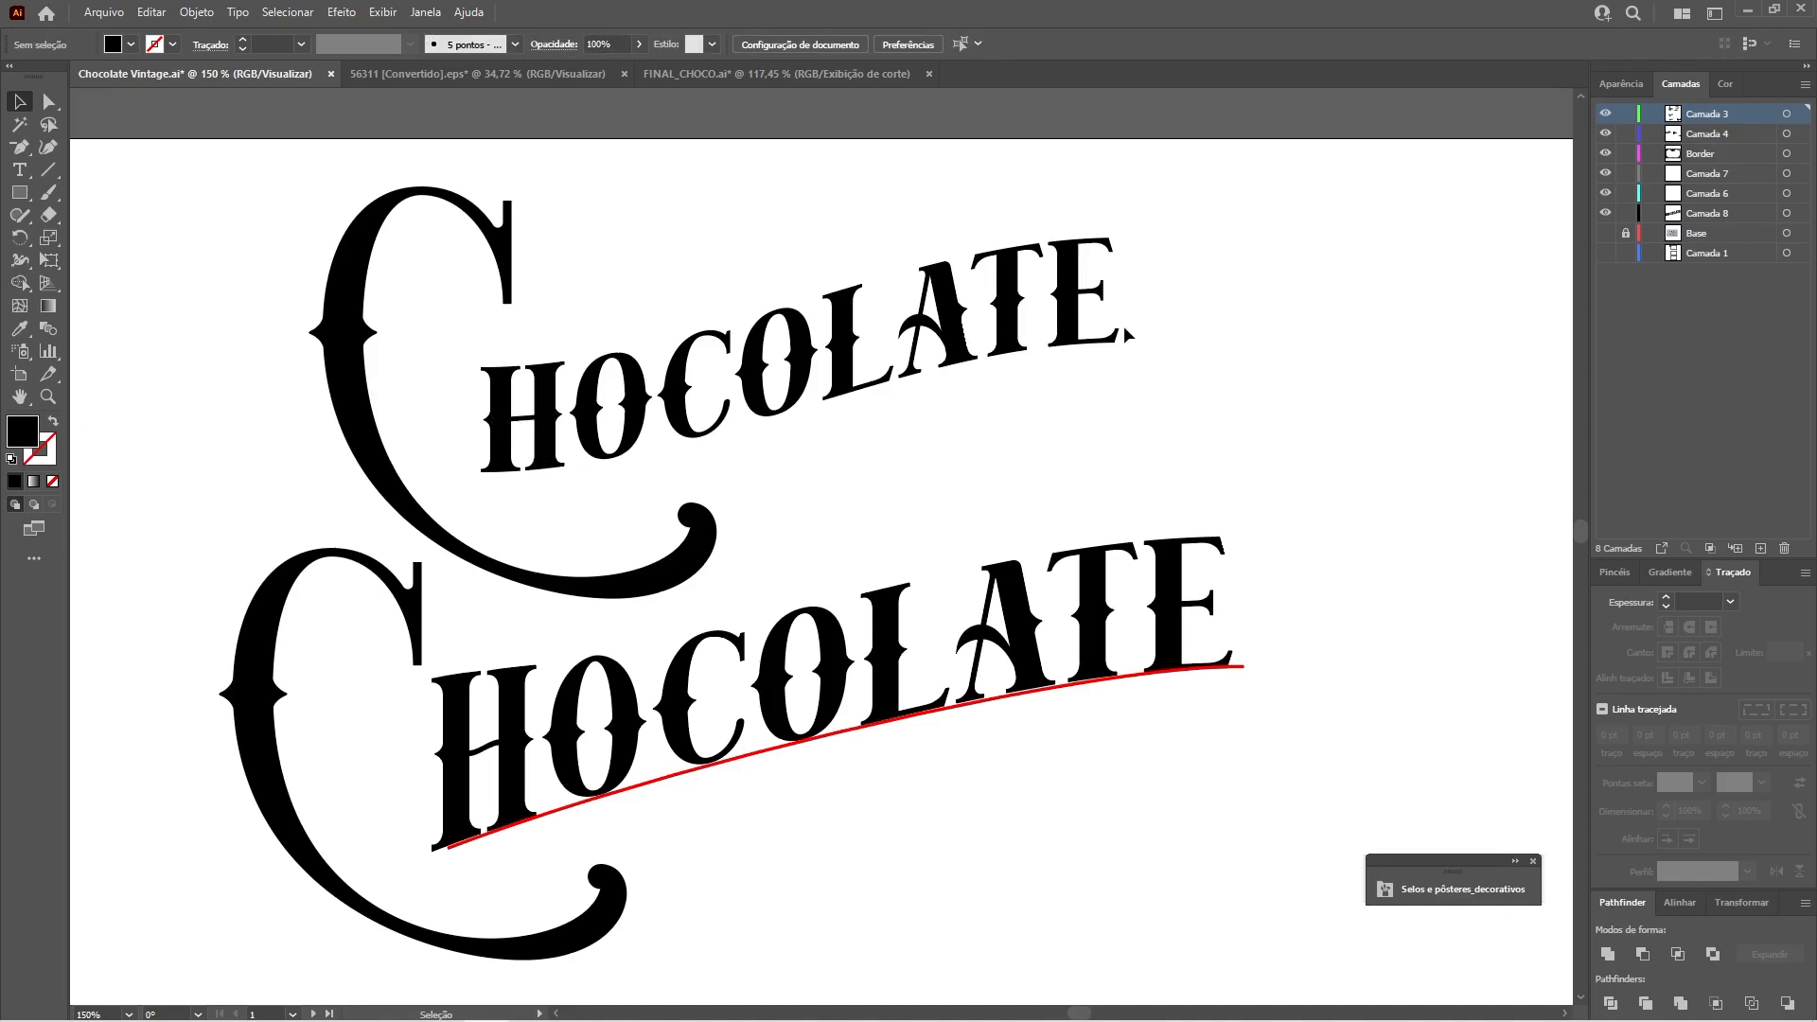
Delete the upper live-text lettering and select the outlined HOCOLATE group on the red guide curve.
left_click(603, 392)
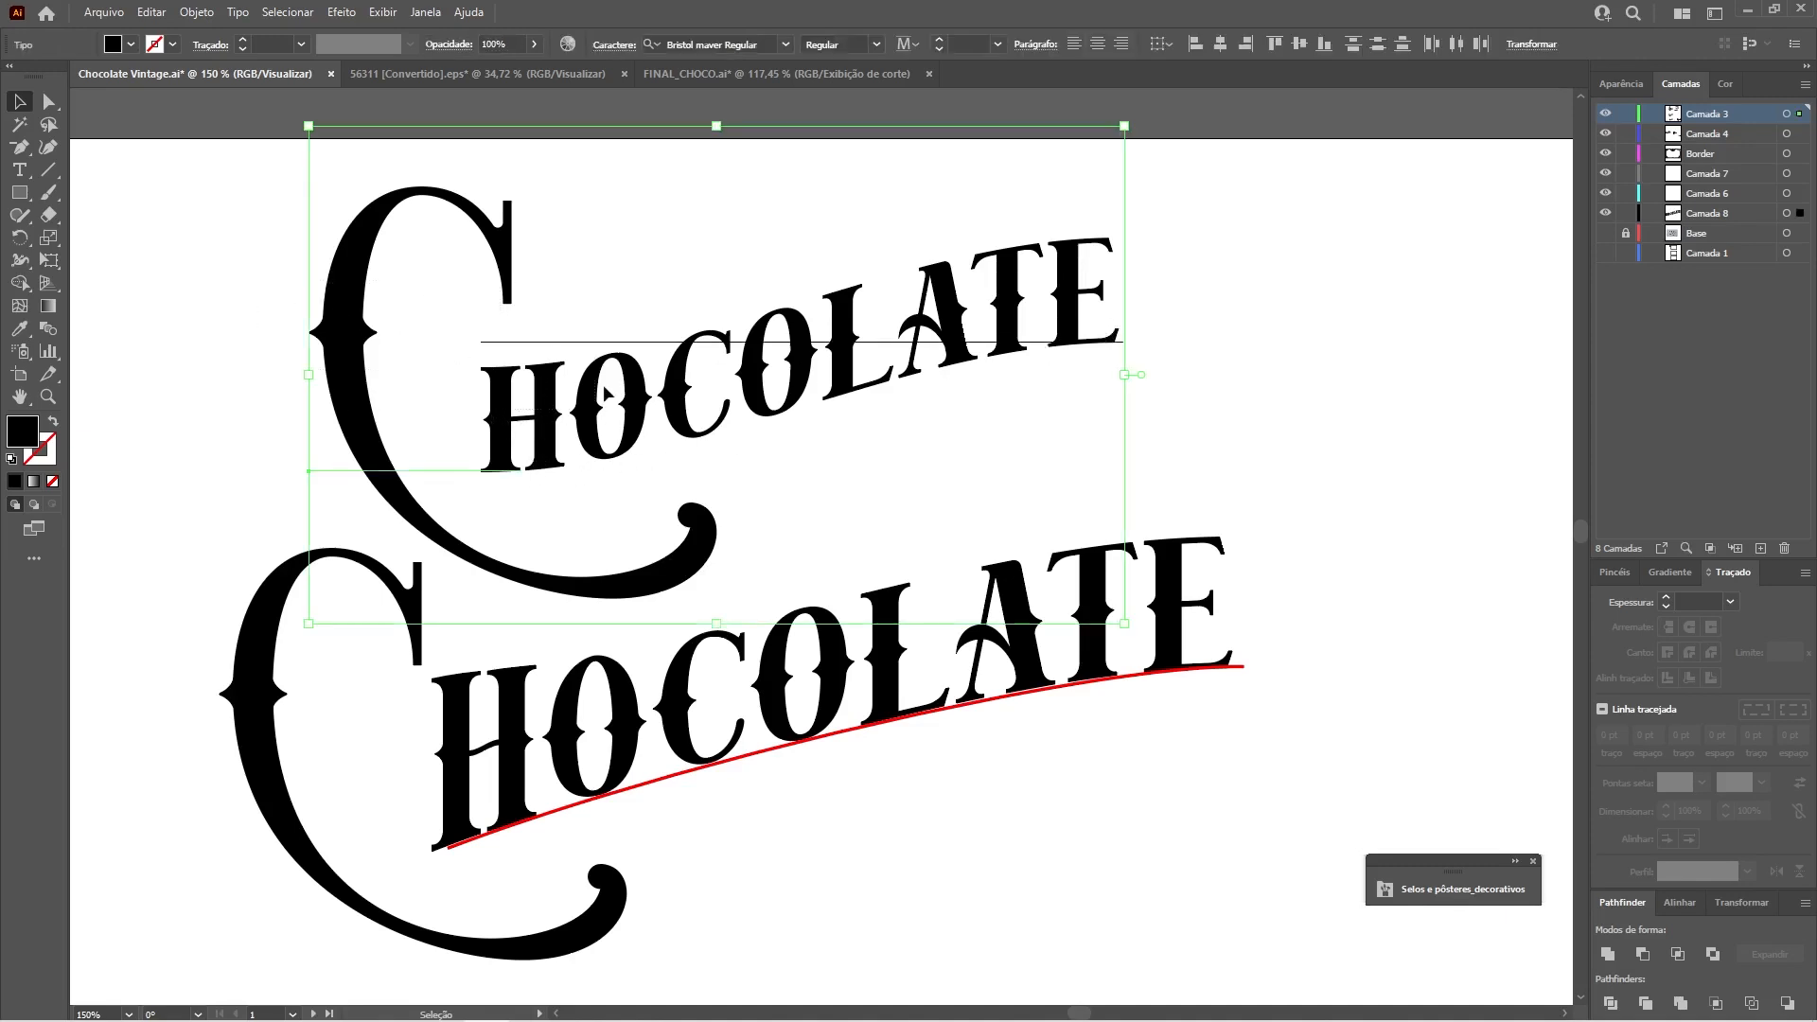
key("Delete")
key("z")
left_click_drag(835, 758, 907, 481)
left_click_drag(783, 442, 915, 583)
key("v")
left_click(916, 583)
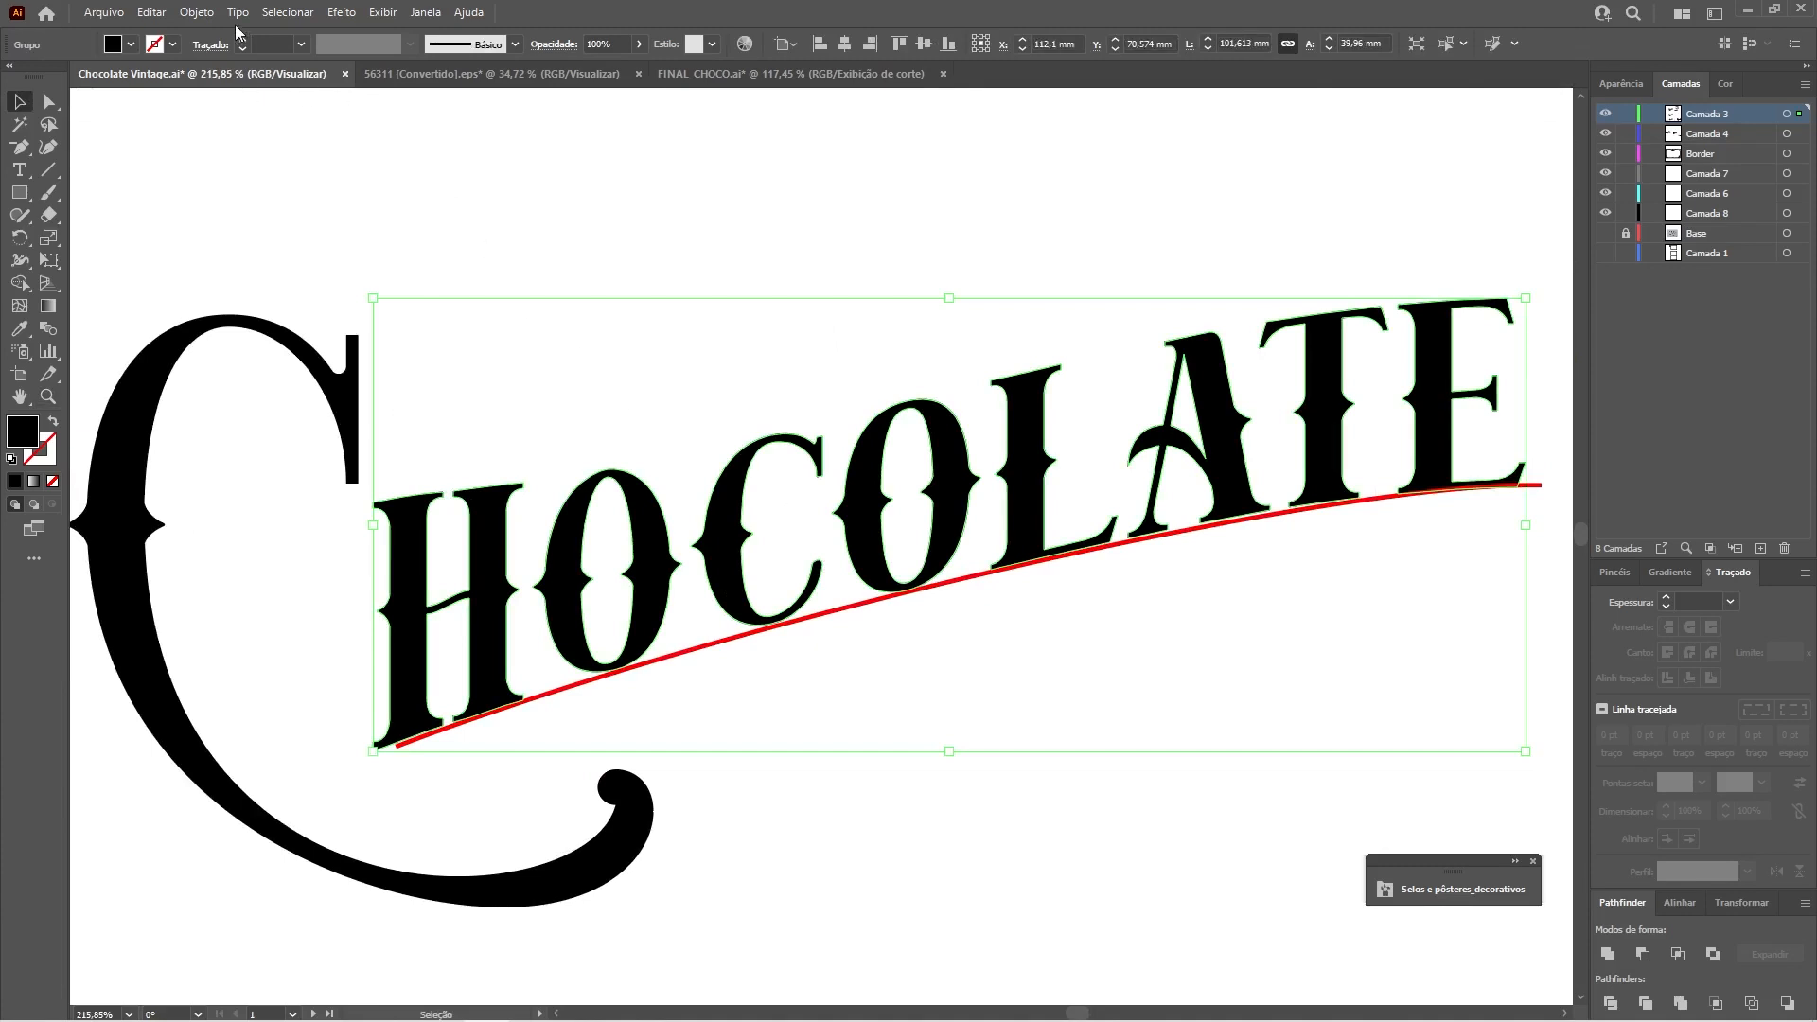
Check whether the Create Outlines command (Criar contornos) is available for the selected HOCOLATE group.
left_click(238, 13)
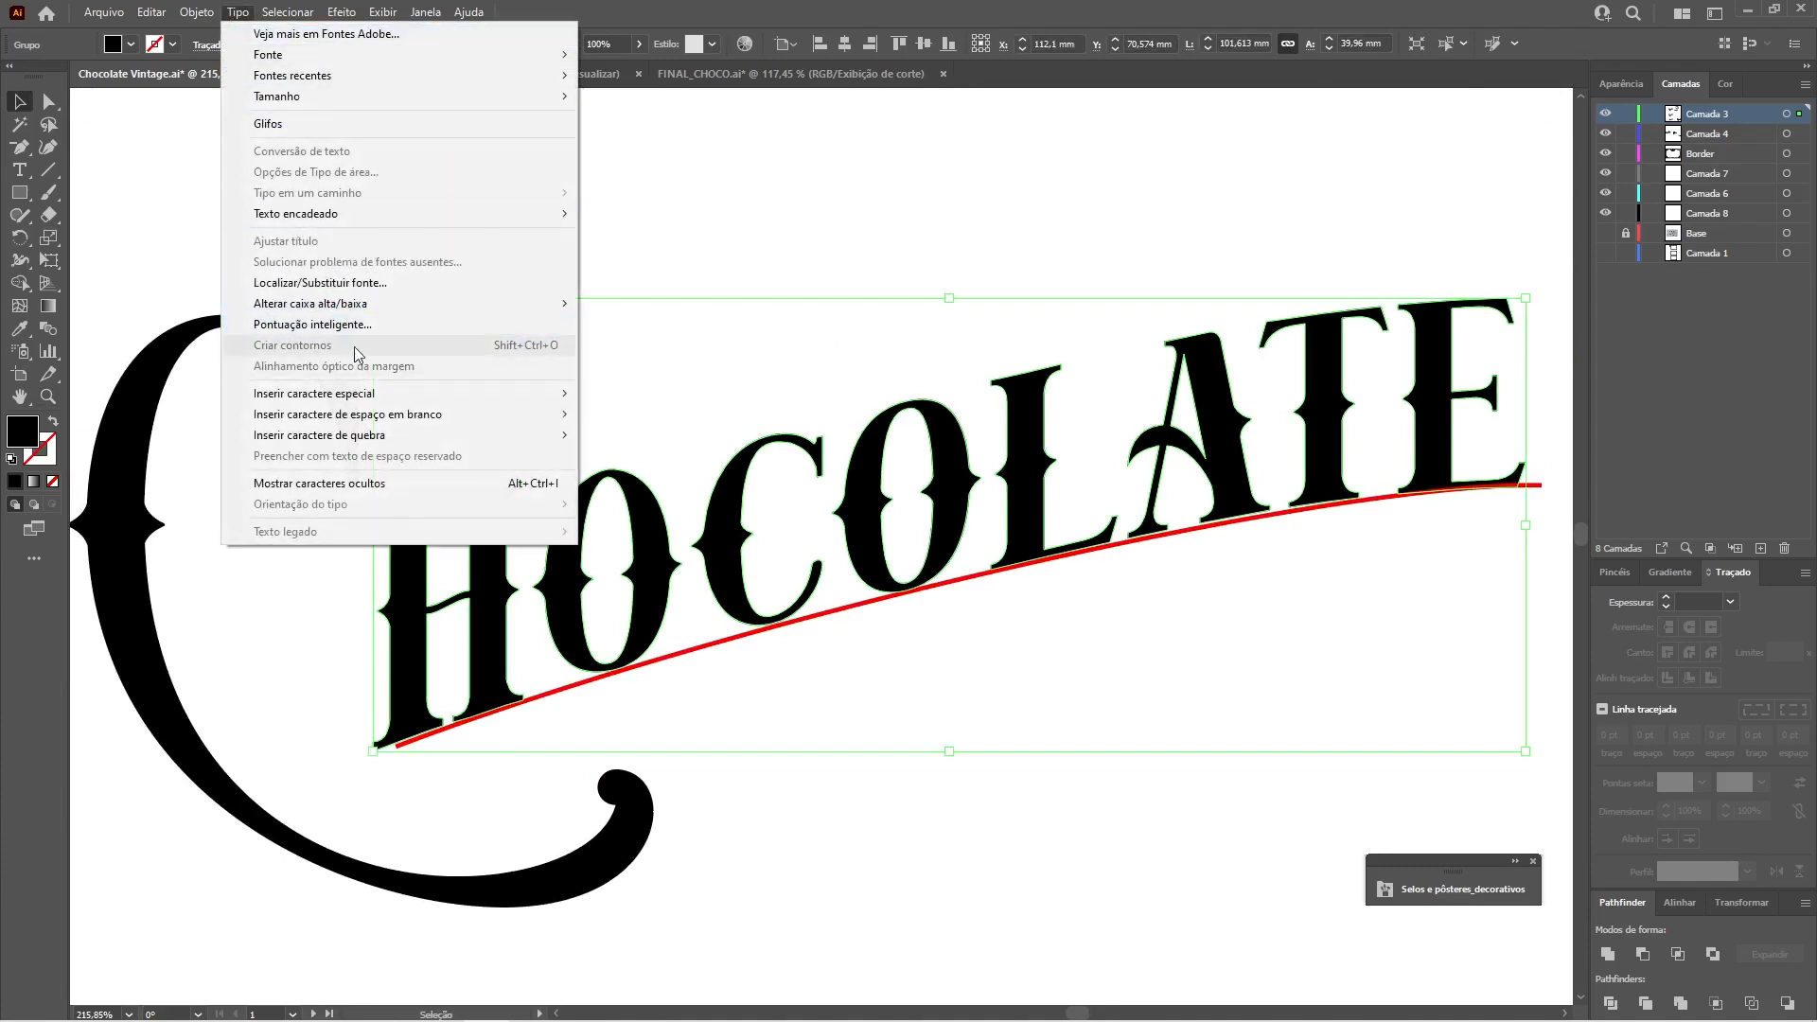
left_click(453, 571)
left_click(479, 615)
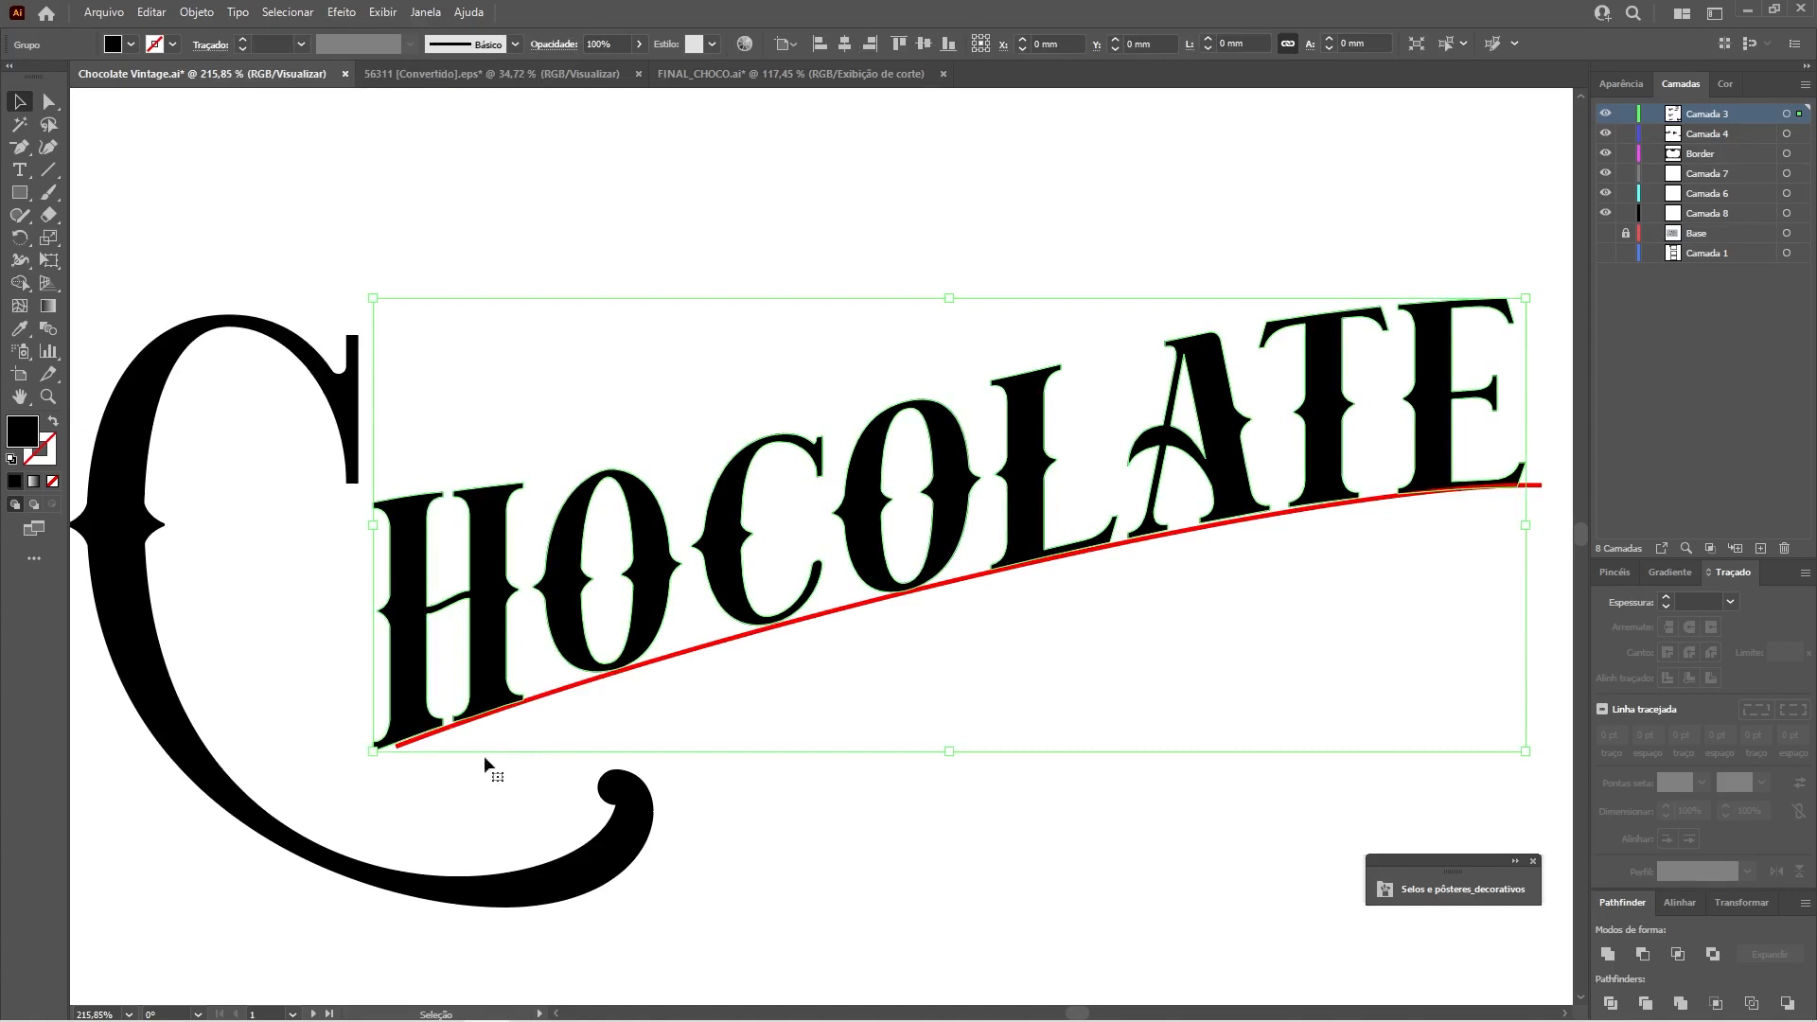
Examine the path of the red guide curve beneath the H and O by direct selection.
key("z")
left_click_drag(539, 750, 721, 673)
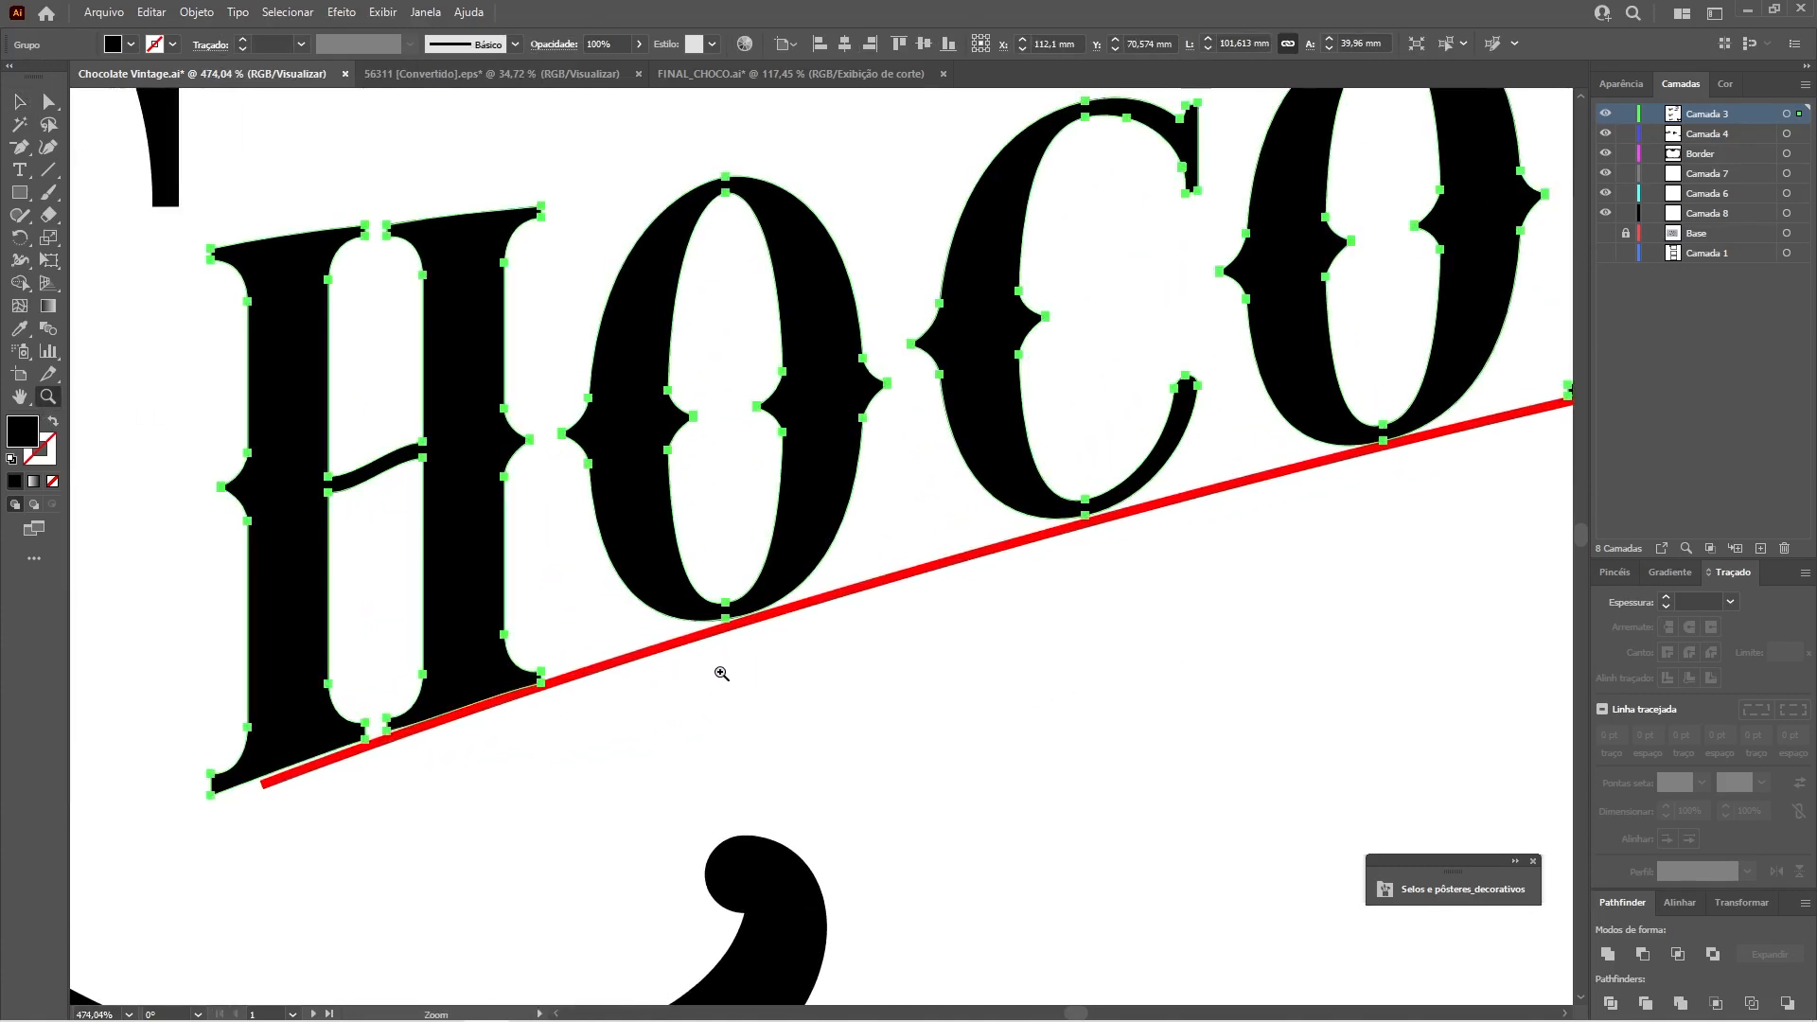
scroll(804, 667, "left", 3)
key("a")
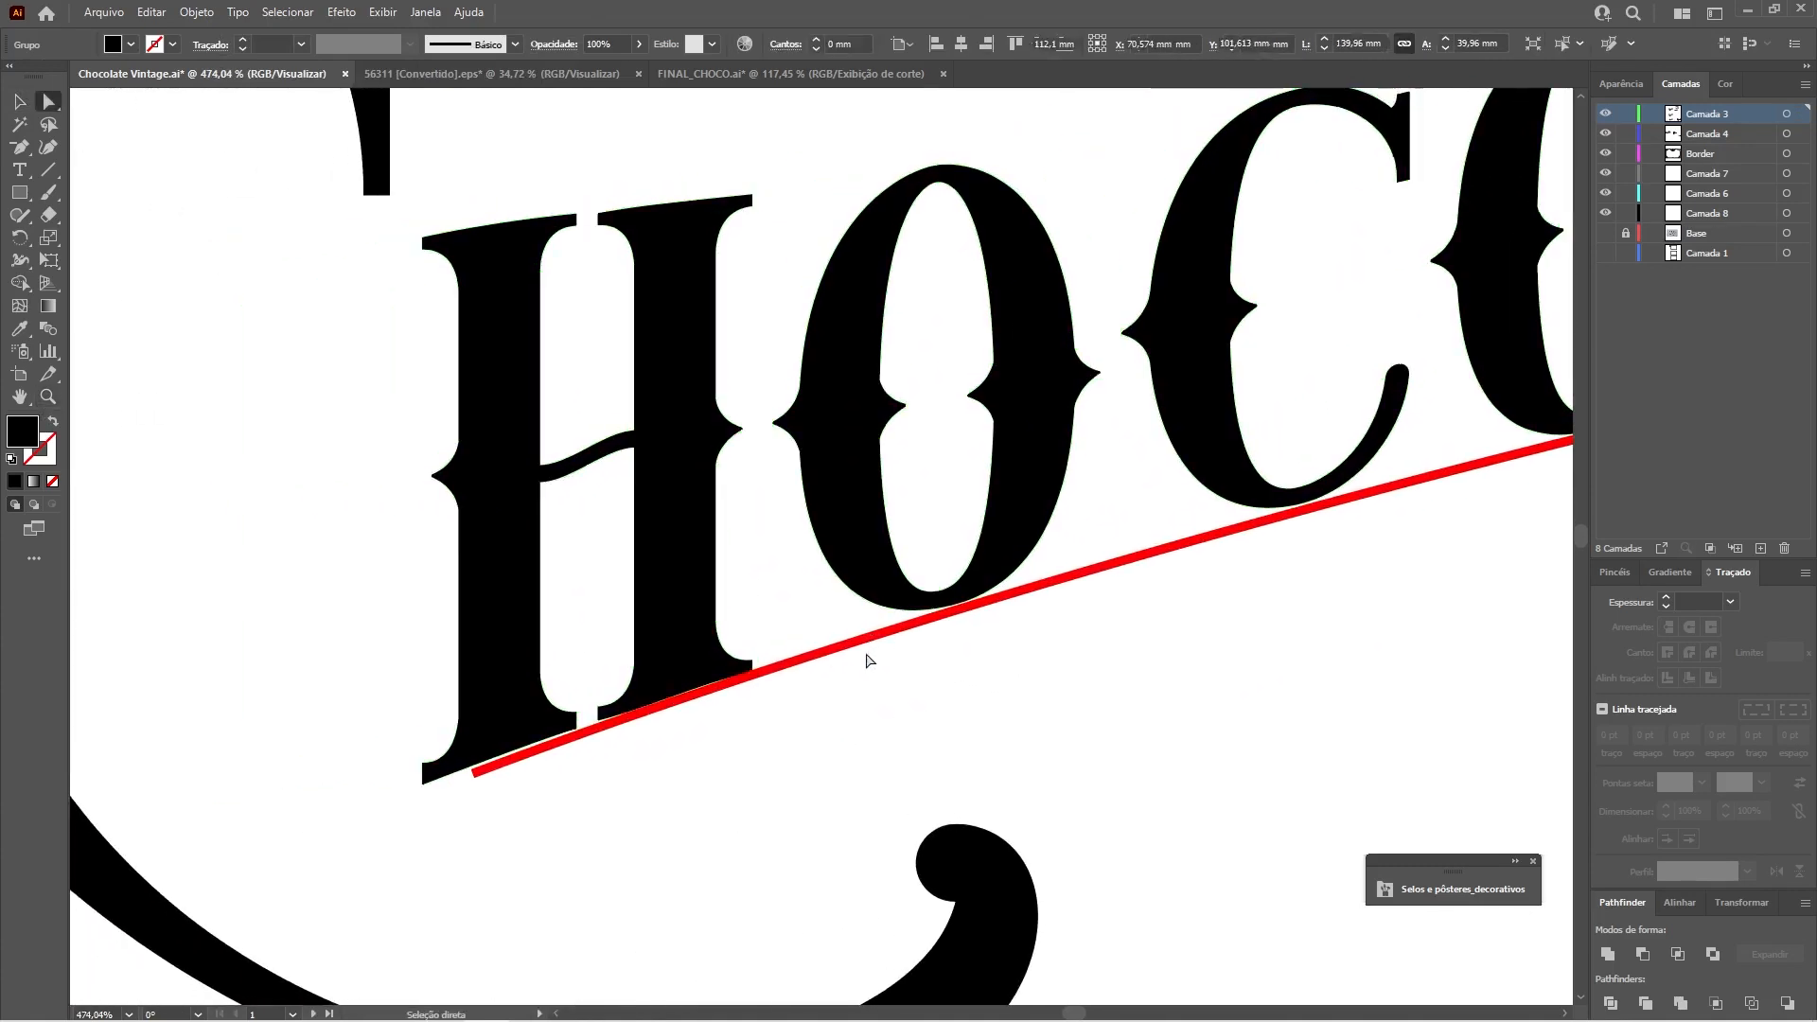
left_click(869, 660)
left_click(873, 647)
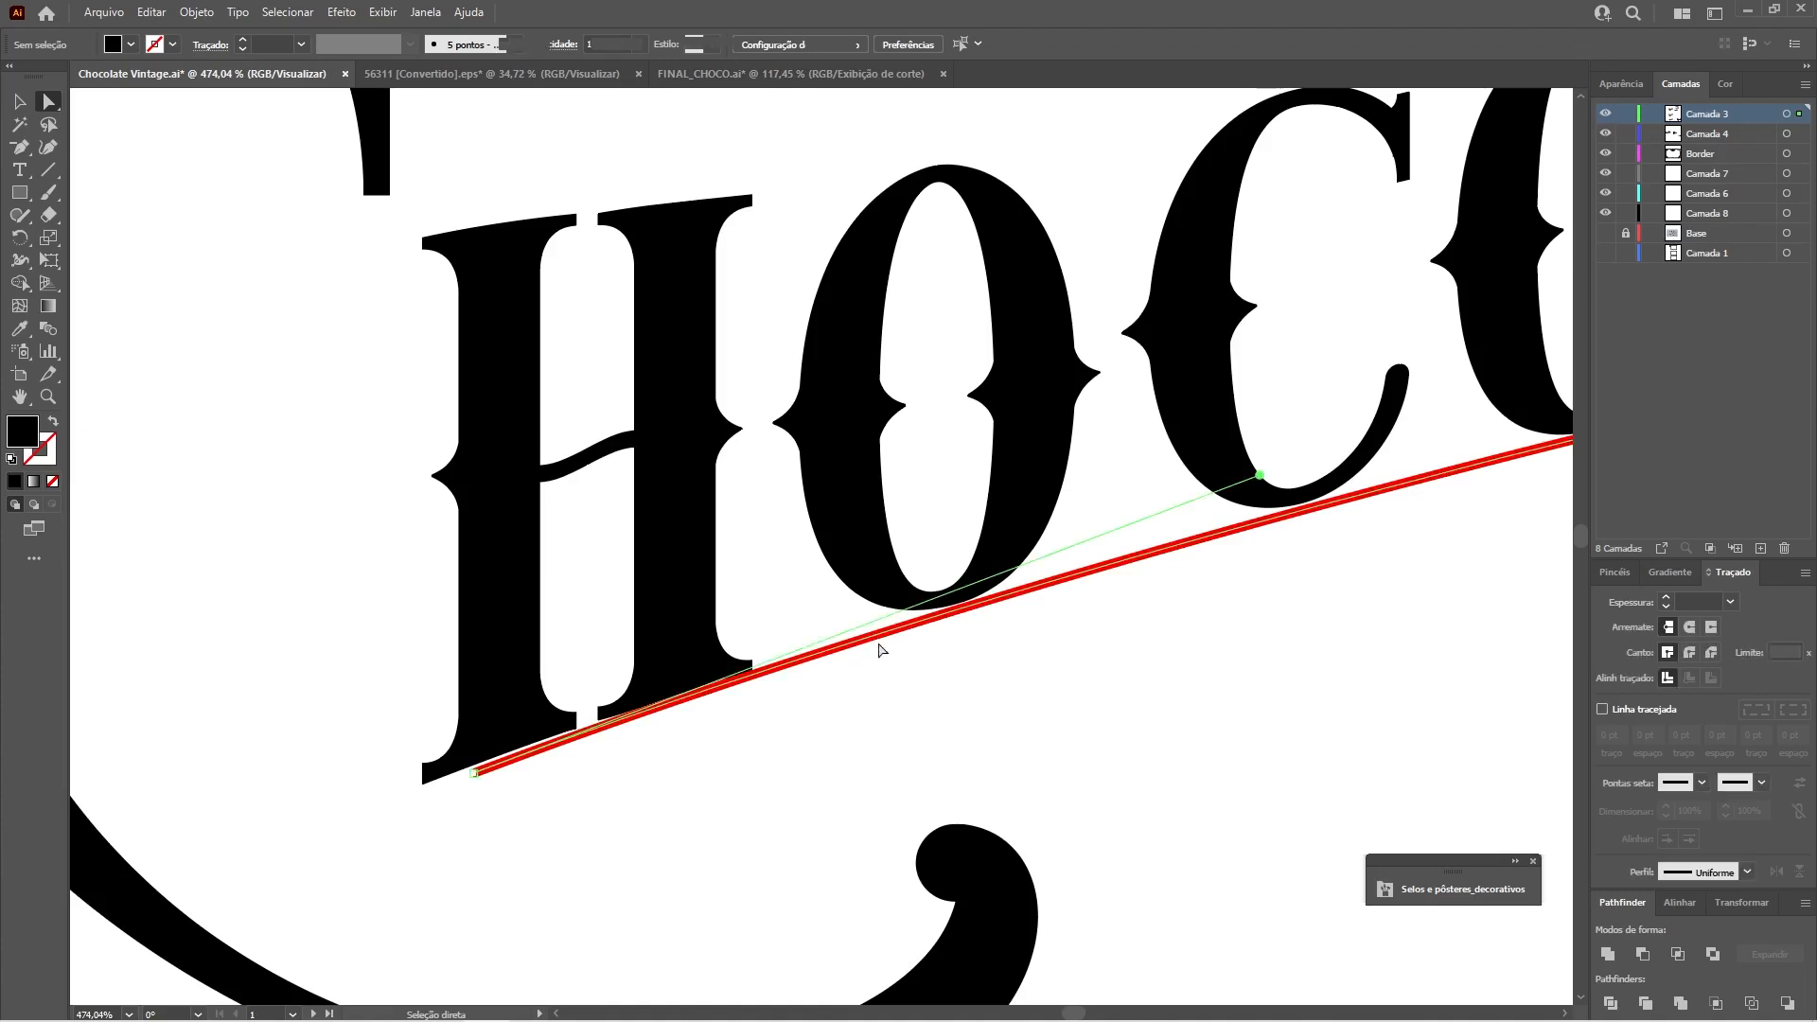
left_click(815, 691, "ctrl")
key("ctrl+z")
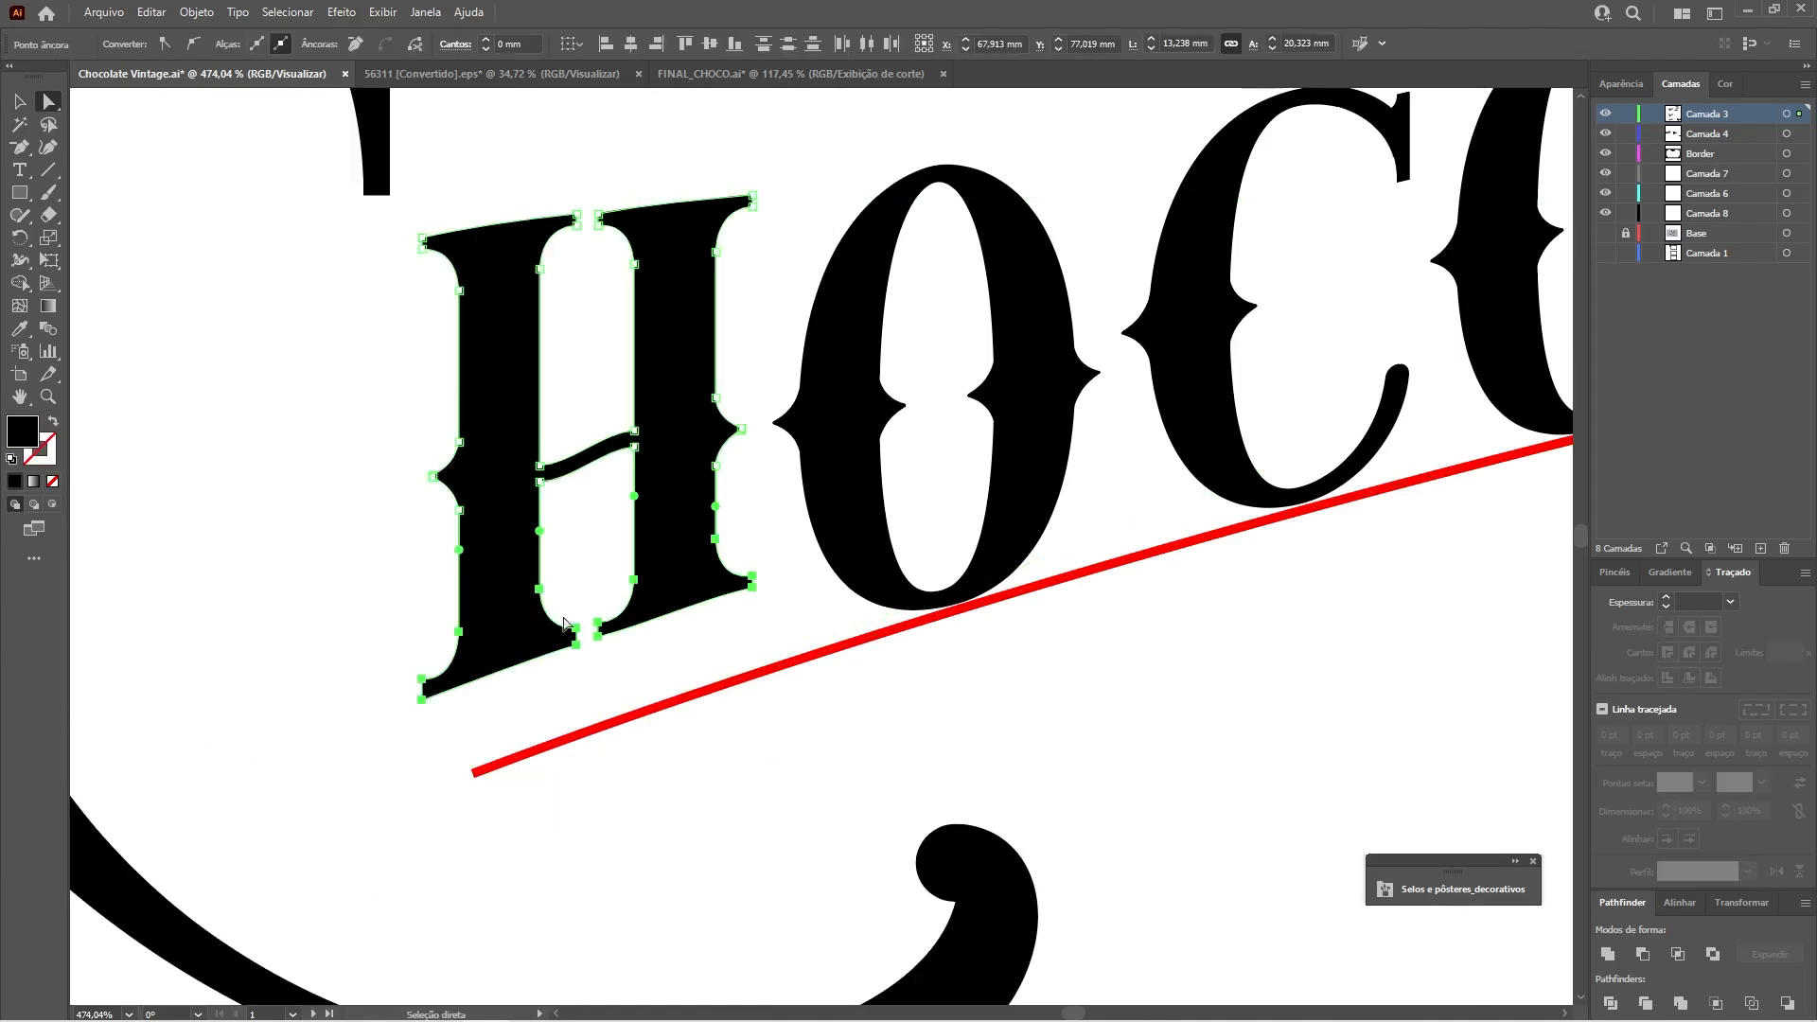
Stretch the lower anchor points of the H straight down to the red guide curve and deselect the letter.
left_click_drag(389, 755, 786, 532)
left_click_drag(755, 593, 754, 668)
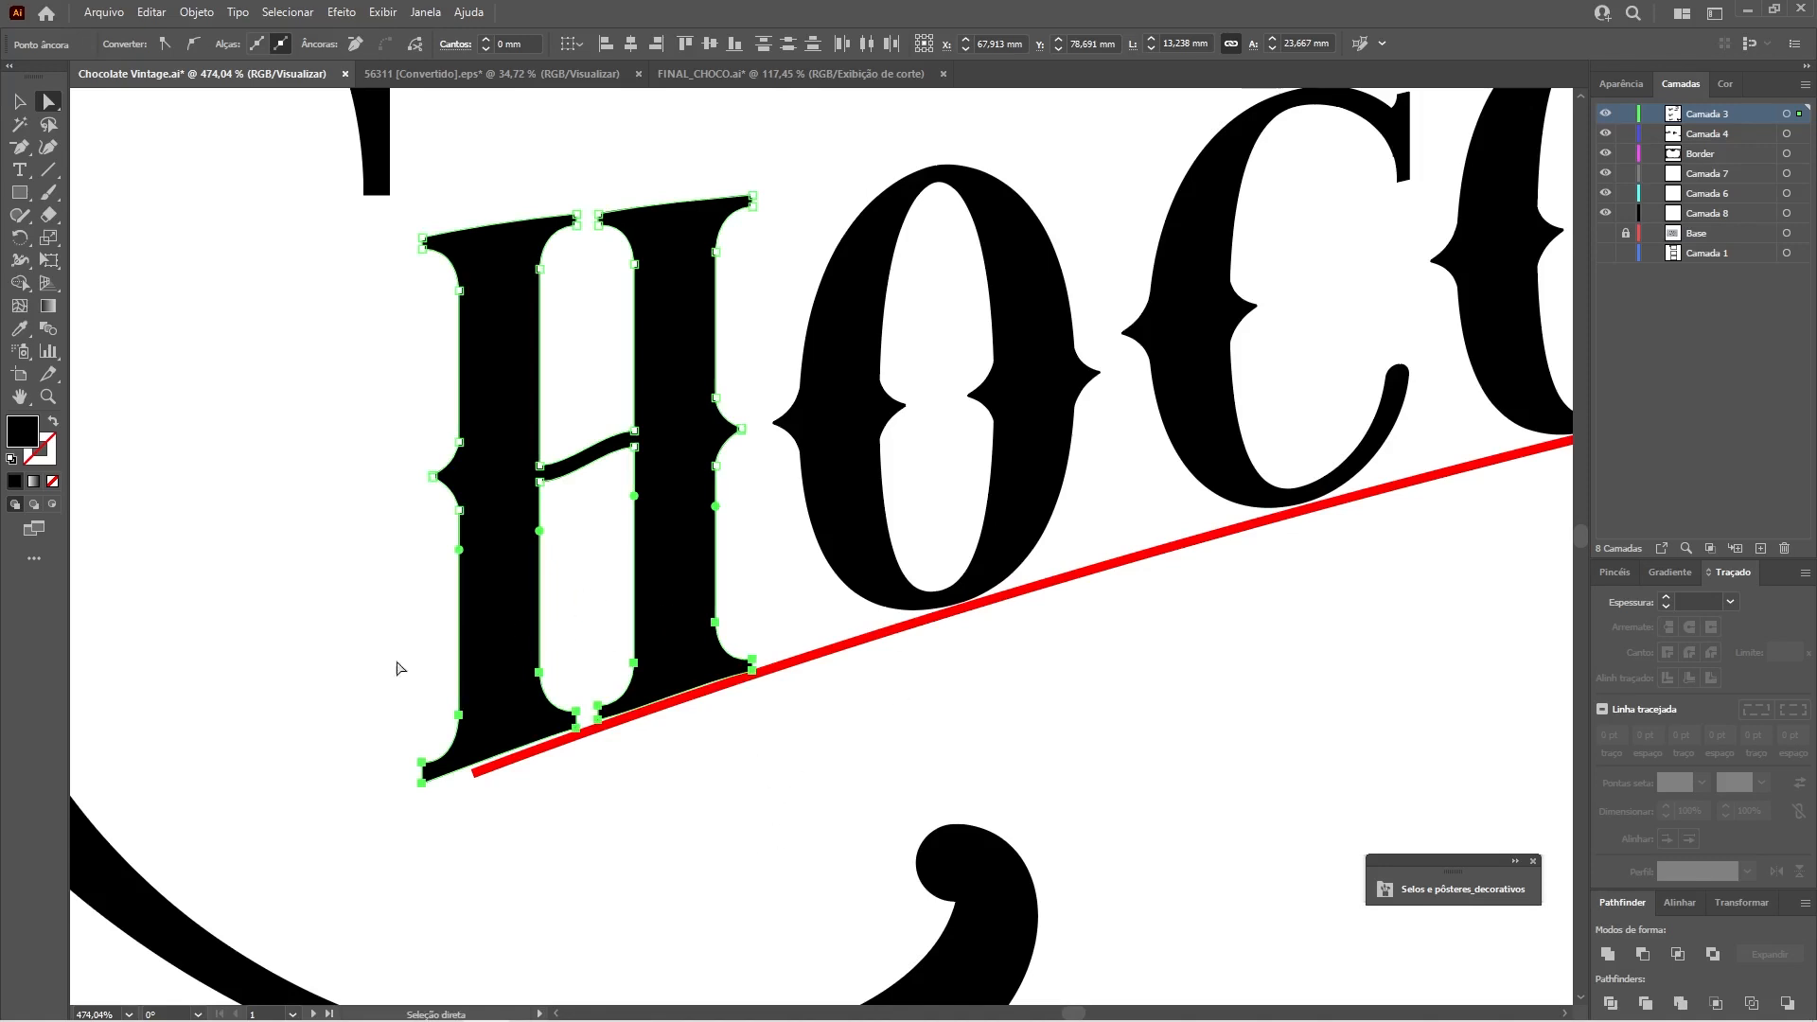
left_click(1045, 666)
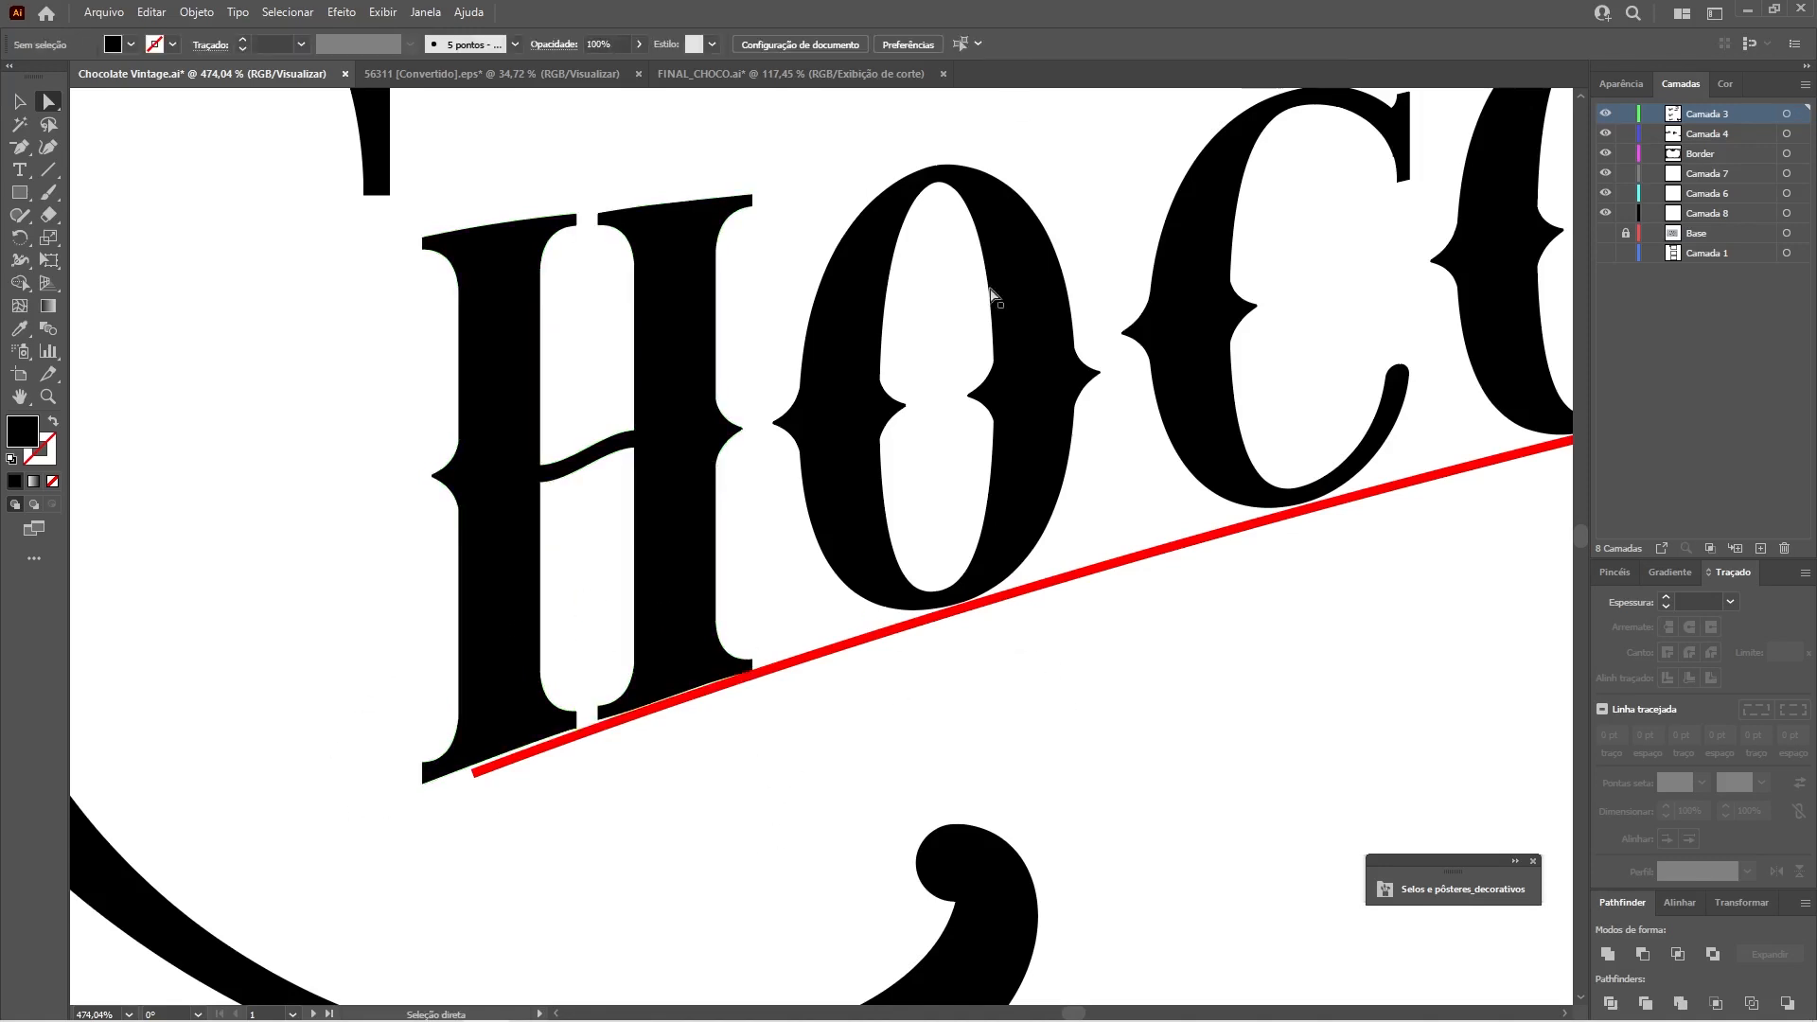
Select the whole outline of the first O in HOCOLATE with all its anchor points.
key("ctrl+minus")
key("ctrl+minus")
left_click_drag(814, 433, 627, 491)
left_click(626, 491)
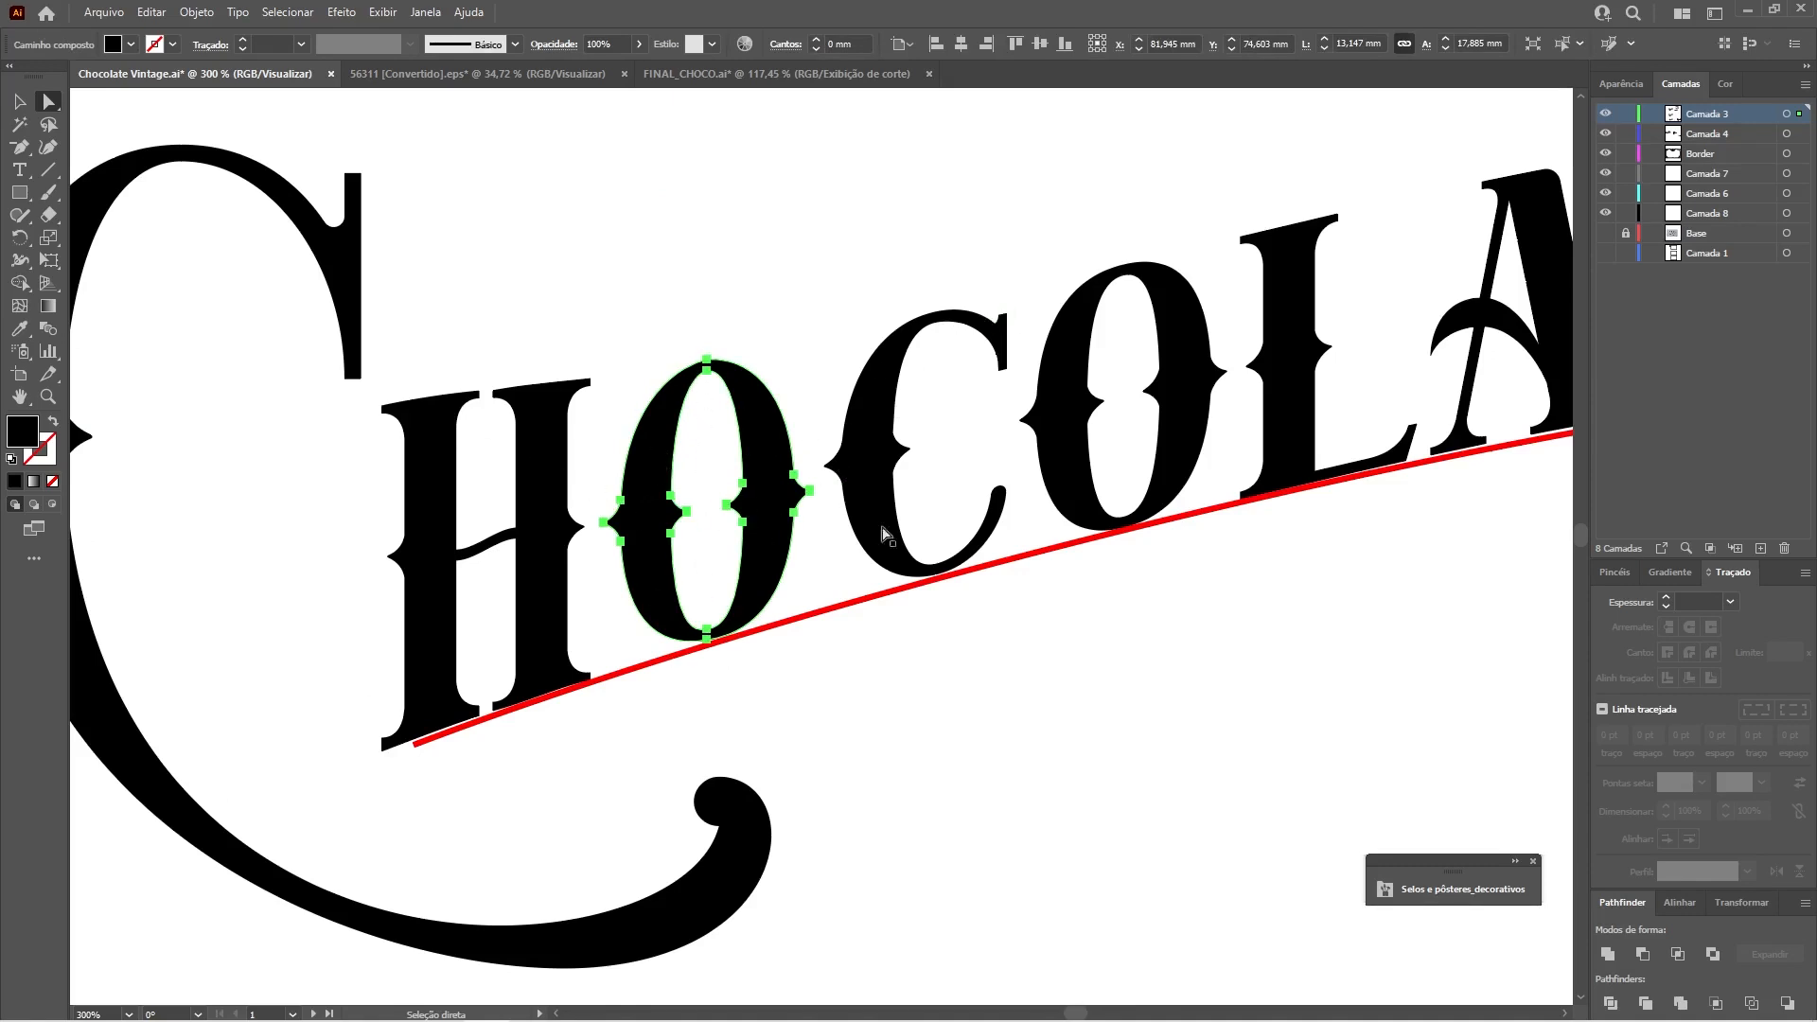
Try moving the white shape off the top of the H to uncover its serifs, and undo the move.
left_click(1037, 684)
key("ctrl+minus")
key("ctrl+minus")
key("ctrl+minus")
left_click_drag(1035, 677, 881, 142)
left_click_drag(474, 428, 567, 428)
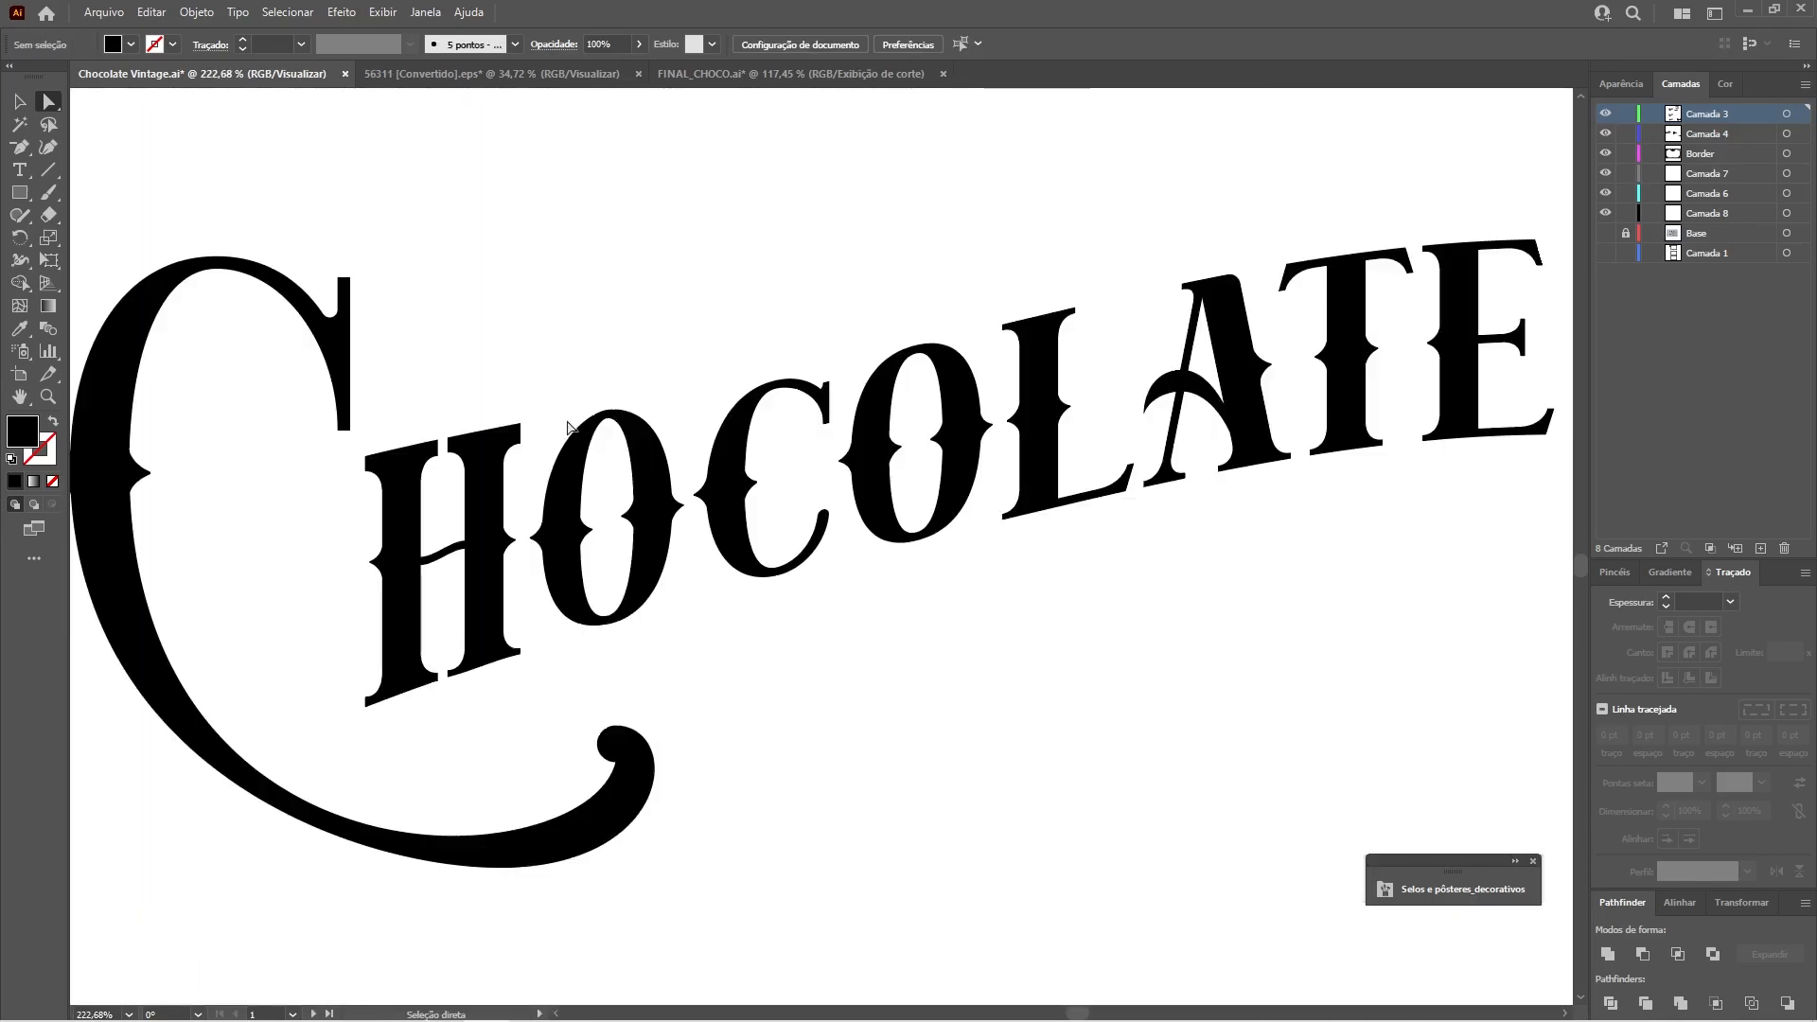
left_click(426, 441)
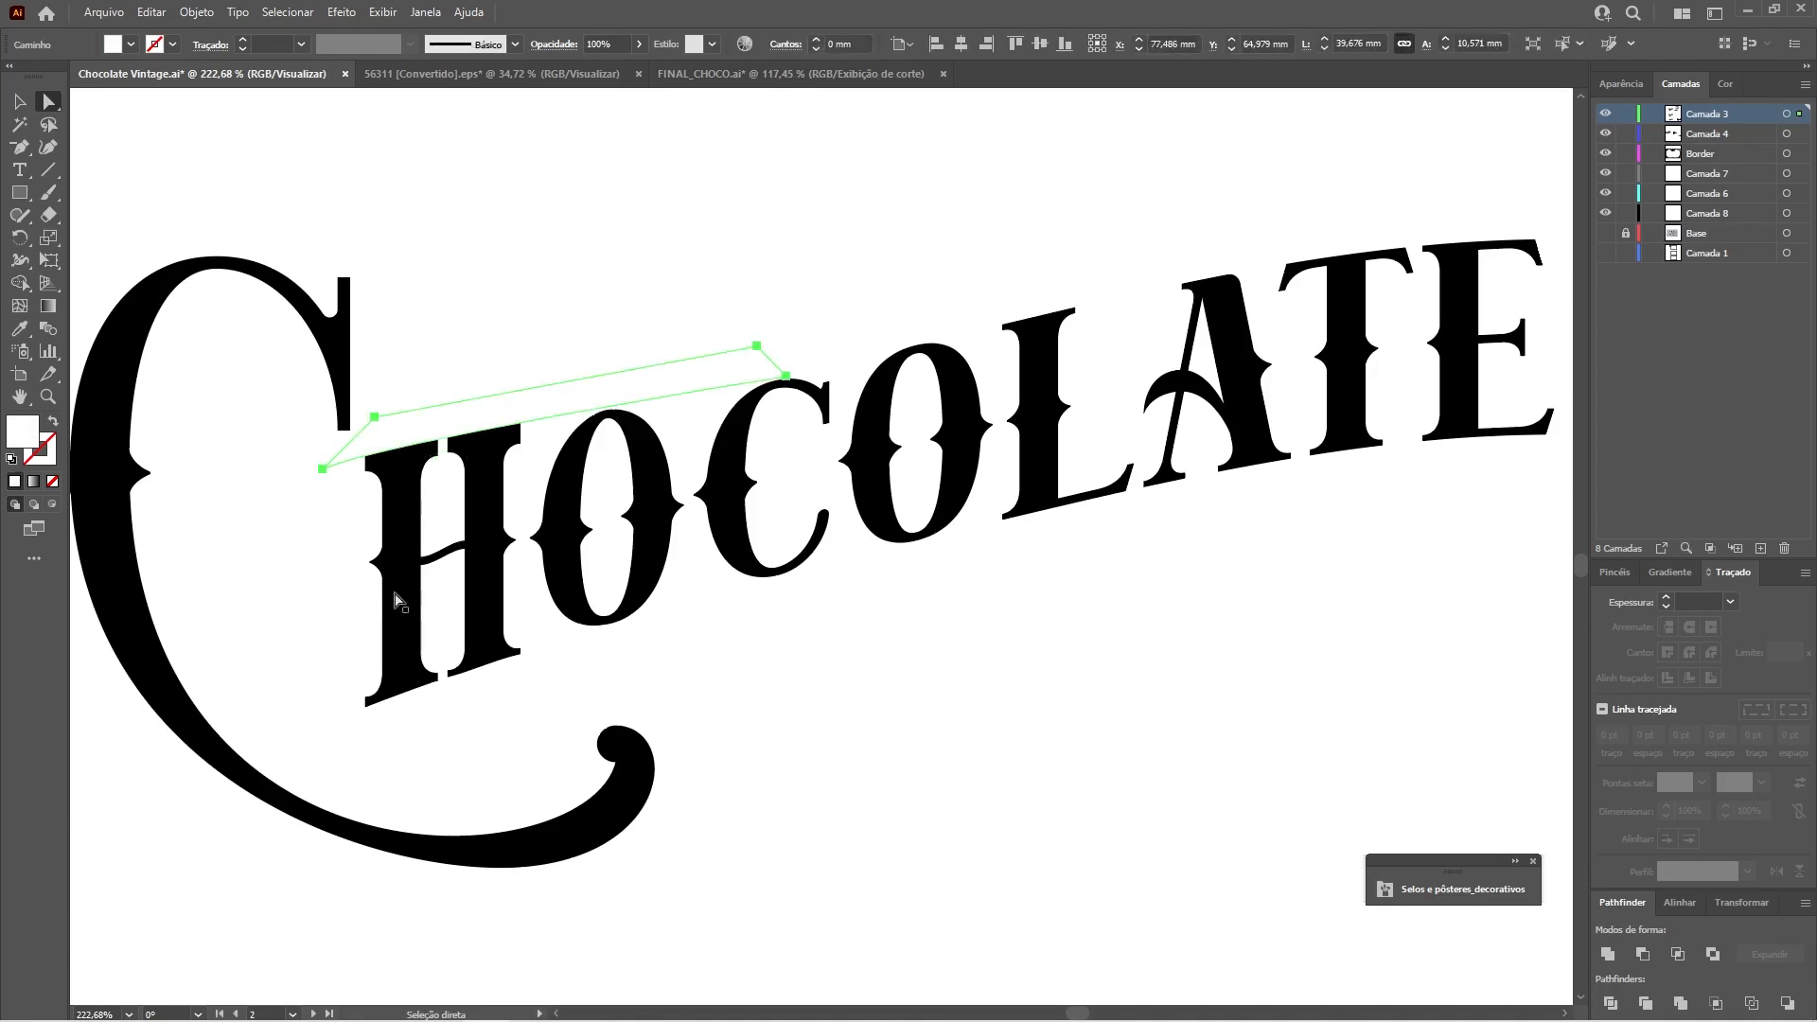
left_click_drag(528, 413, 583, 290)
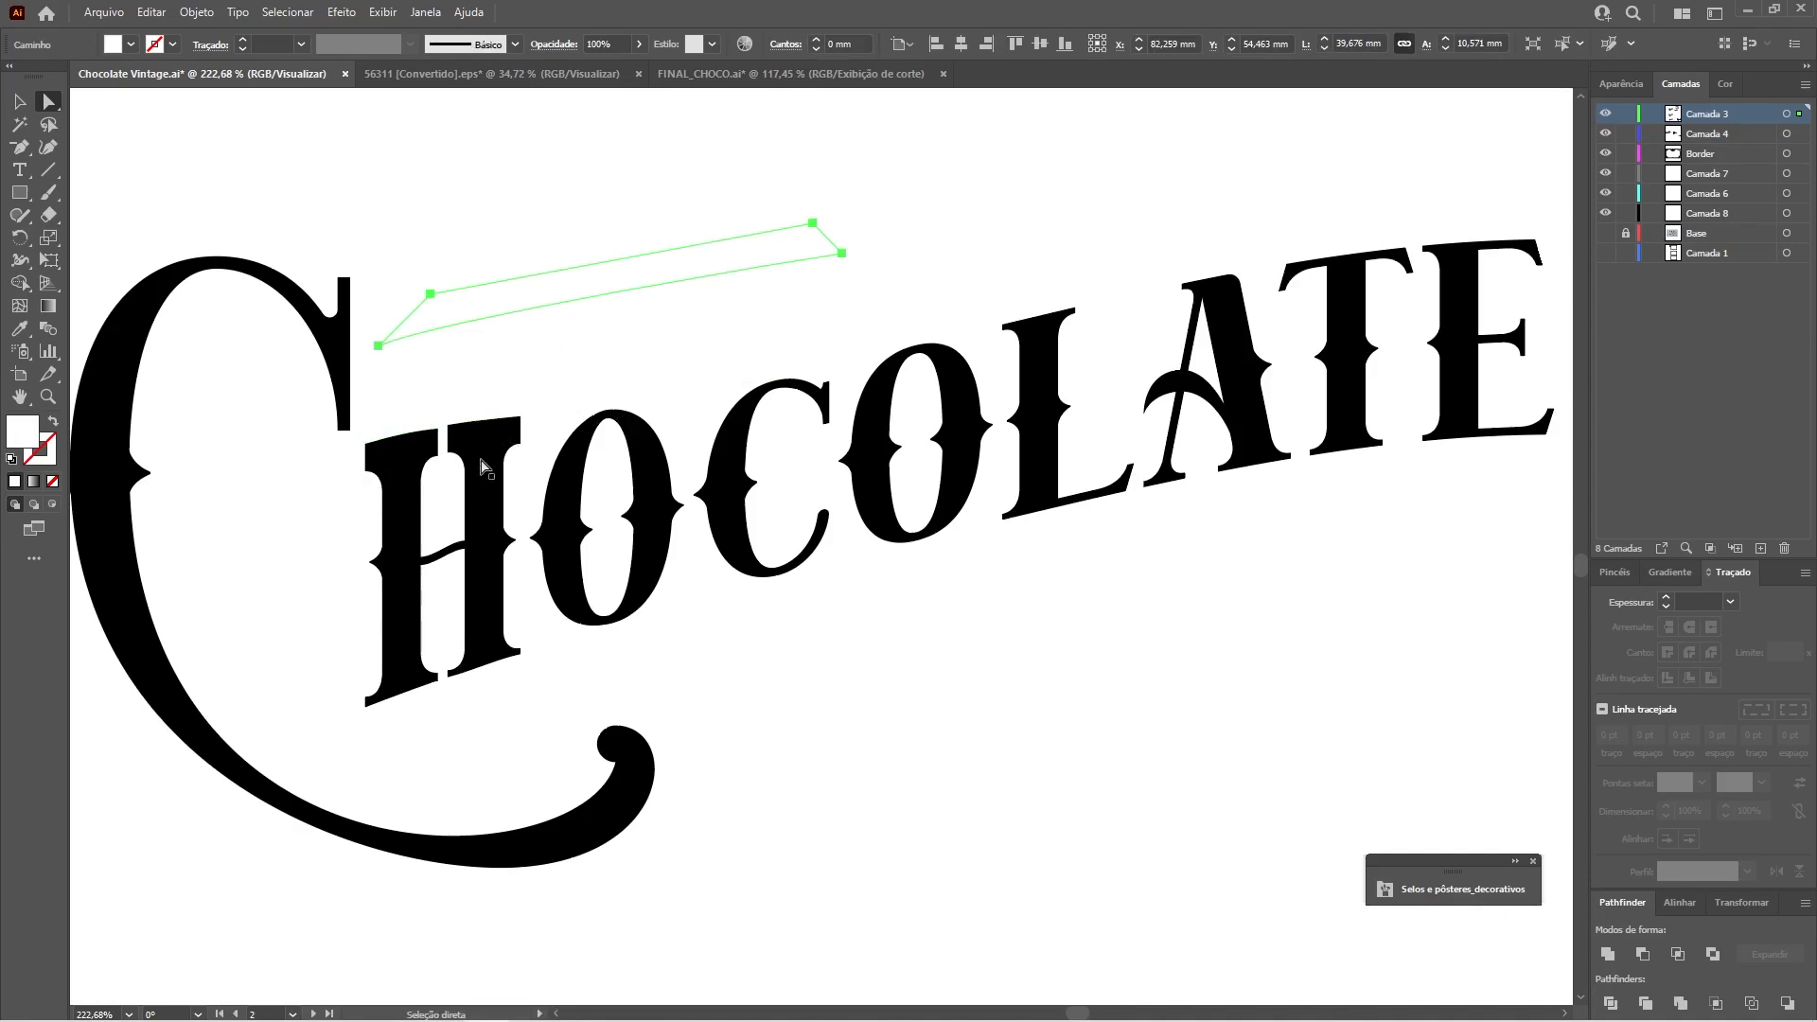
key("ctrl+z")
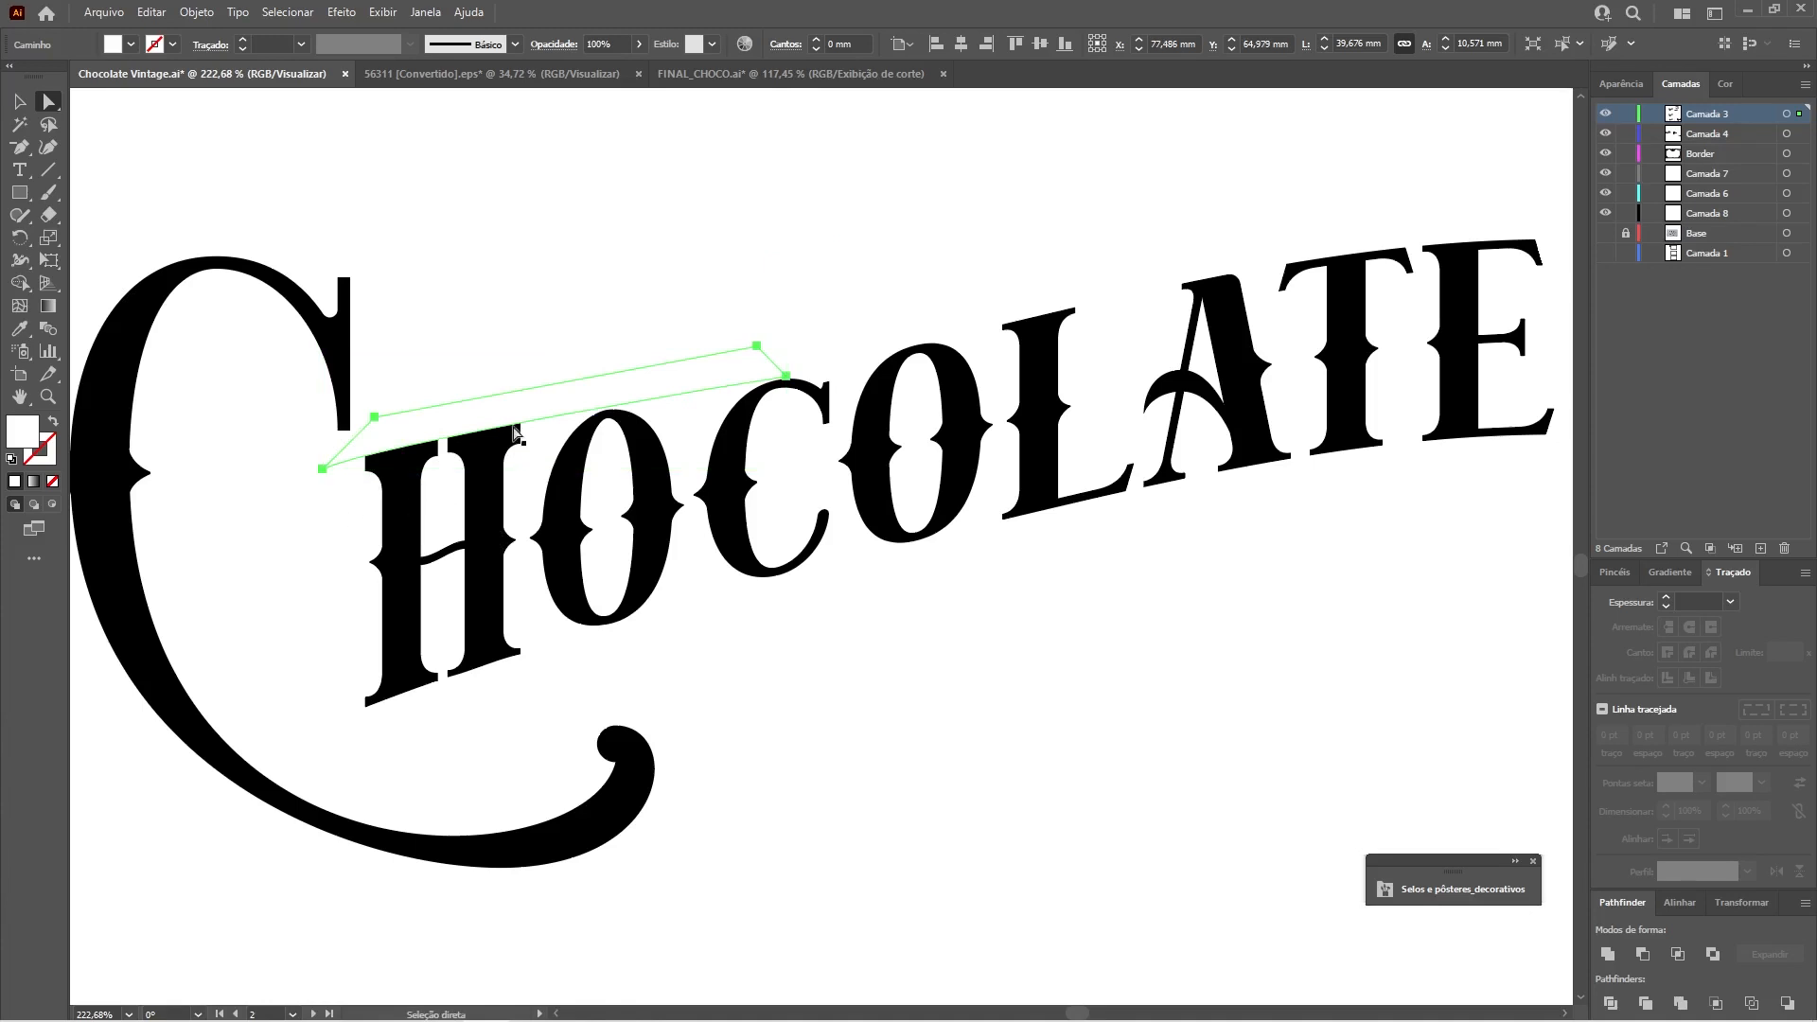
Cut the top of the H along the white shape by selecting both and applying Pathfinder Minus Front.
left_click_drag(556, 396, 560, 400)
left_click(529, 298)
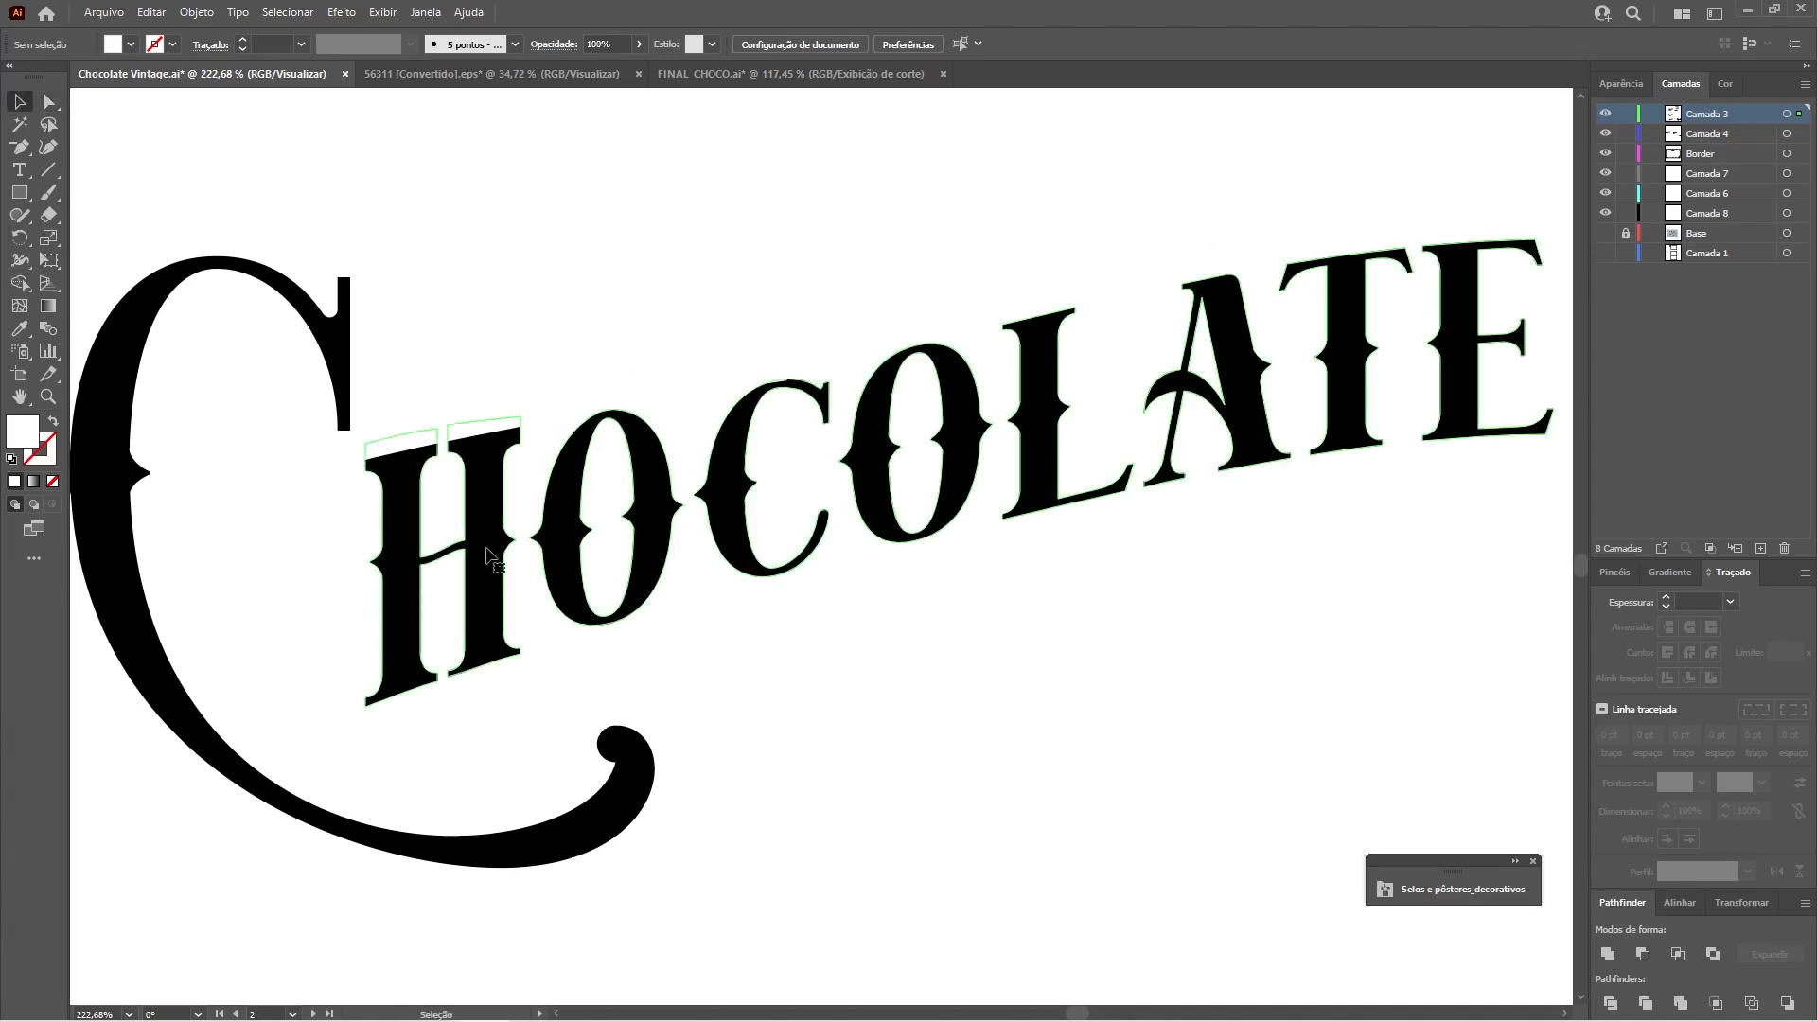
left_click(483, 578, "ctrl")
left_click(668, 275)
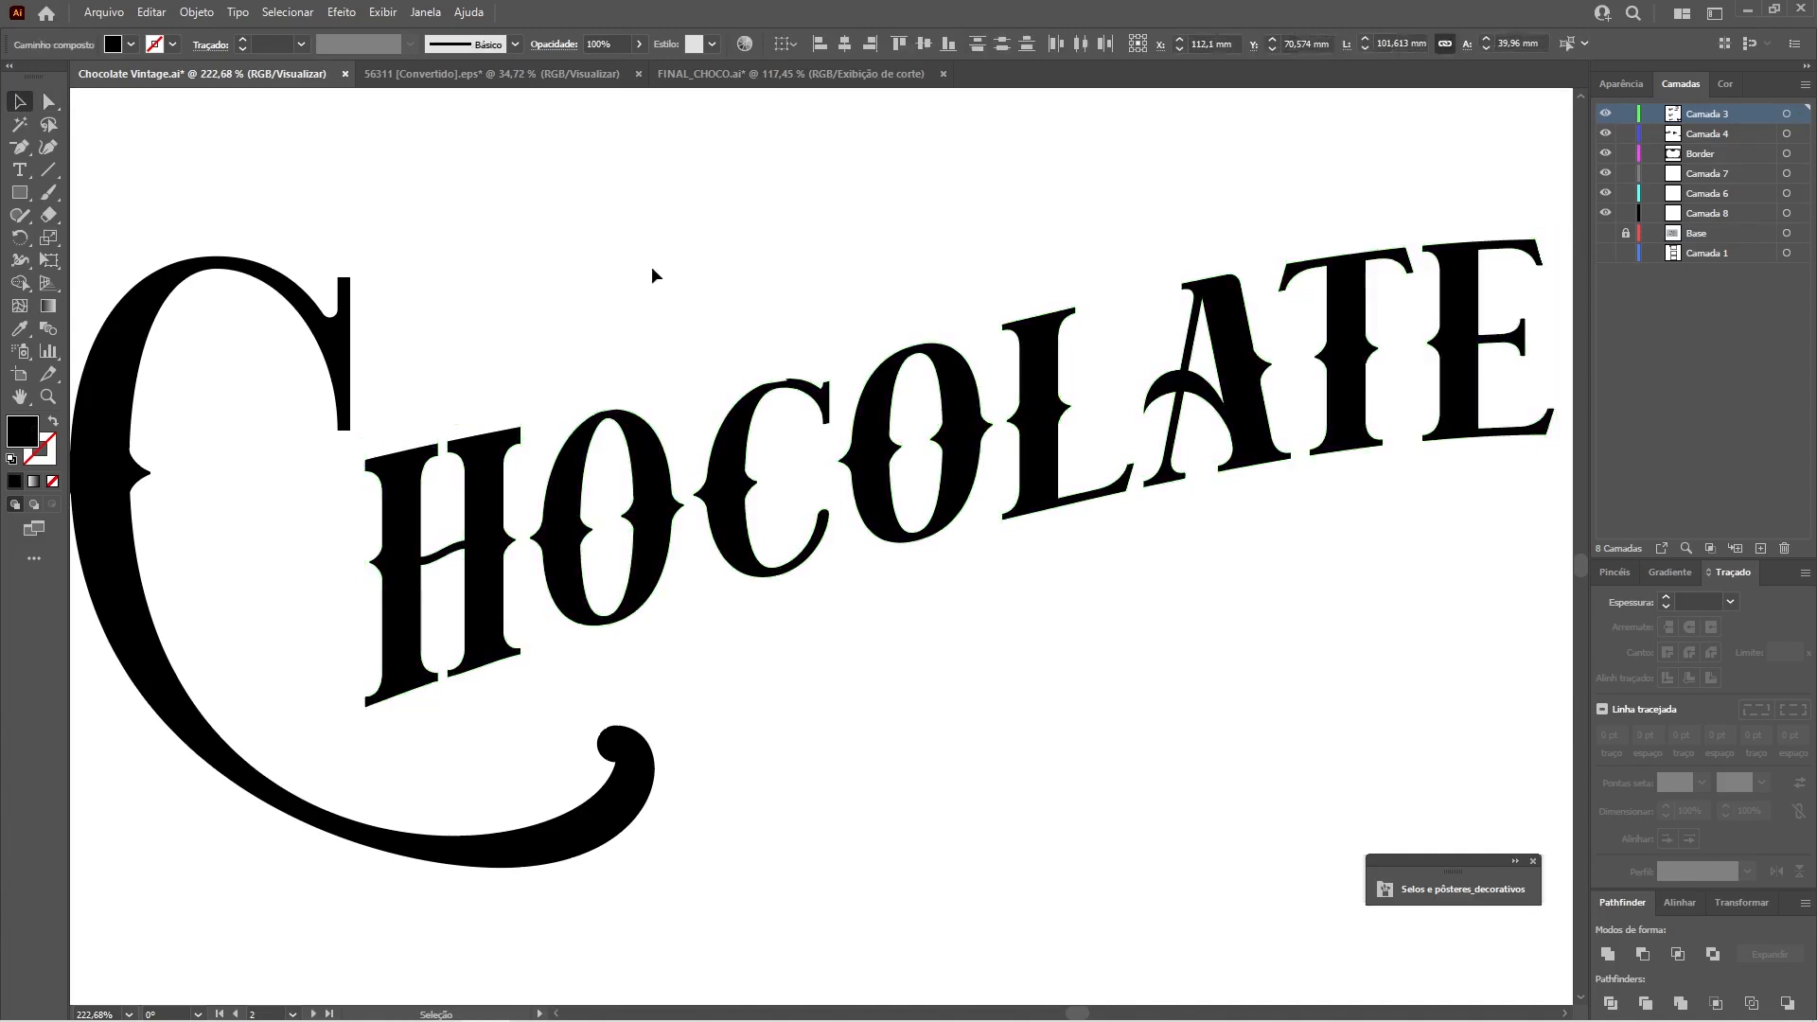
left_click(455, 438)
left_click(457, 442, "shift")
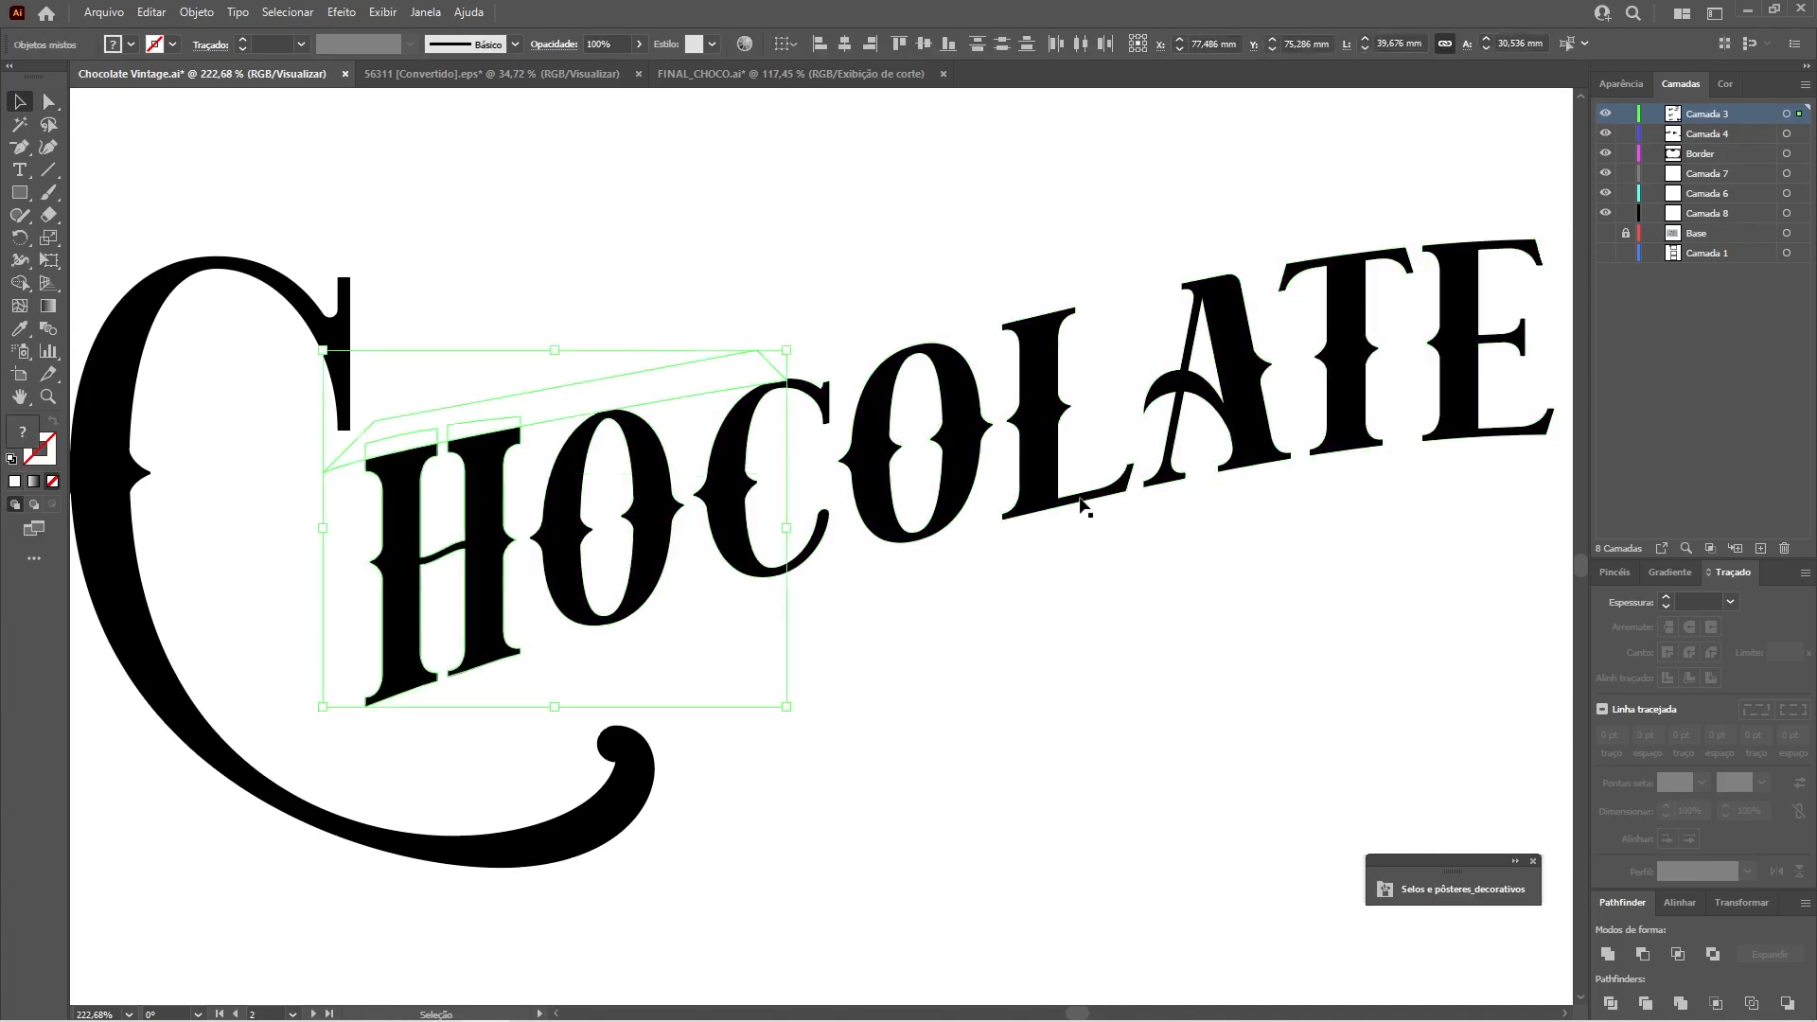
left_click_drag(1628, 905, 871, 669)
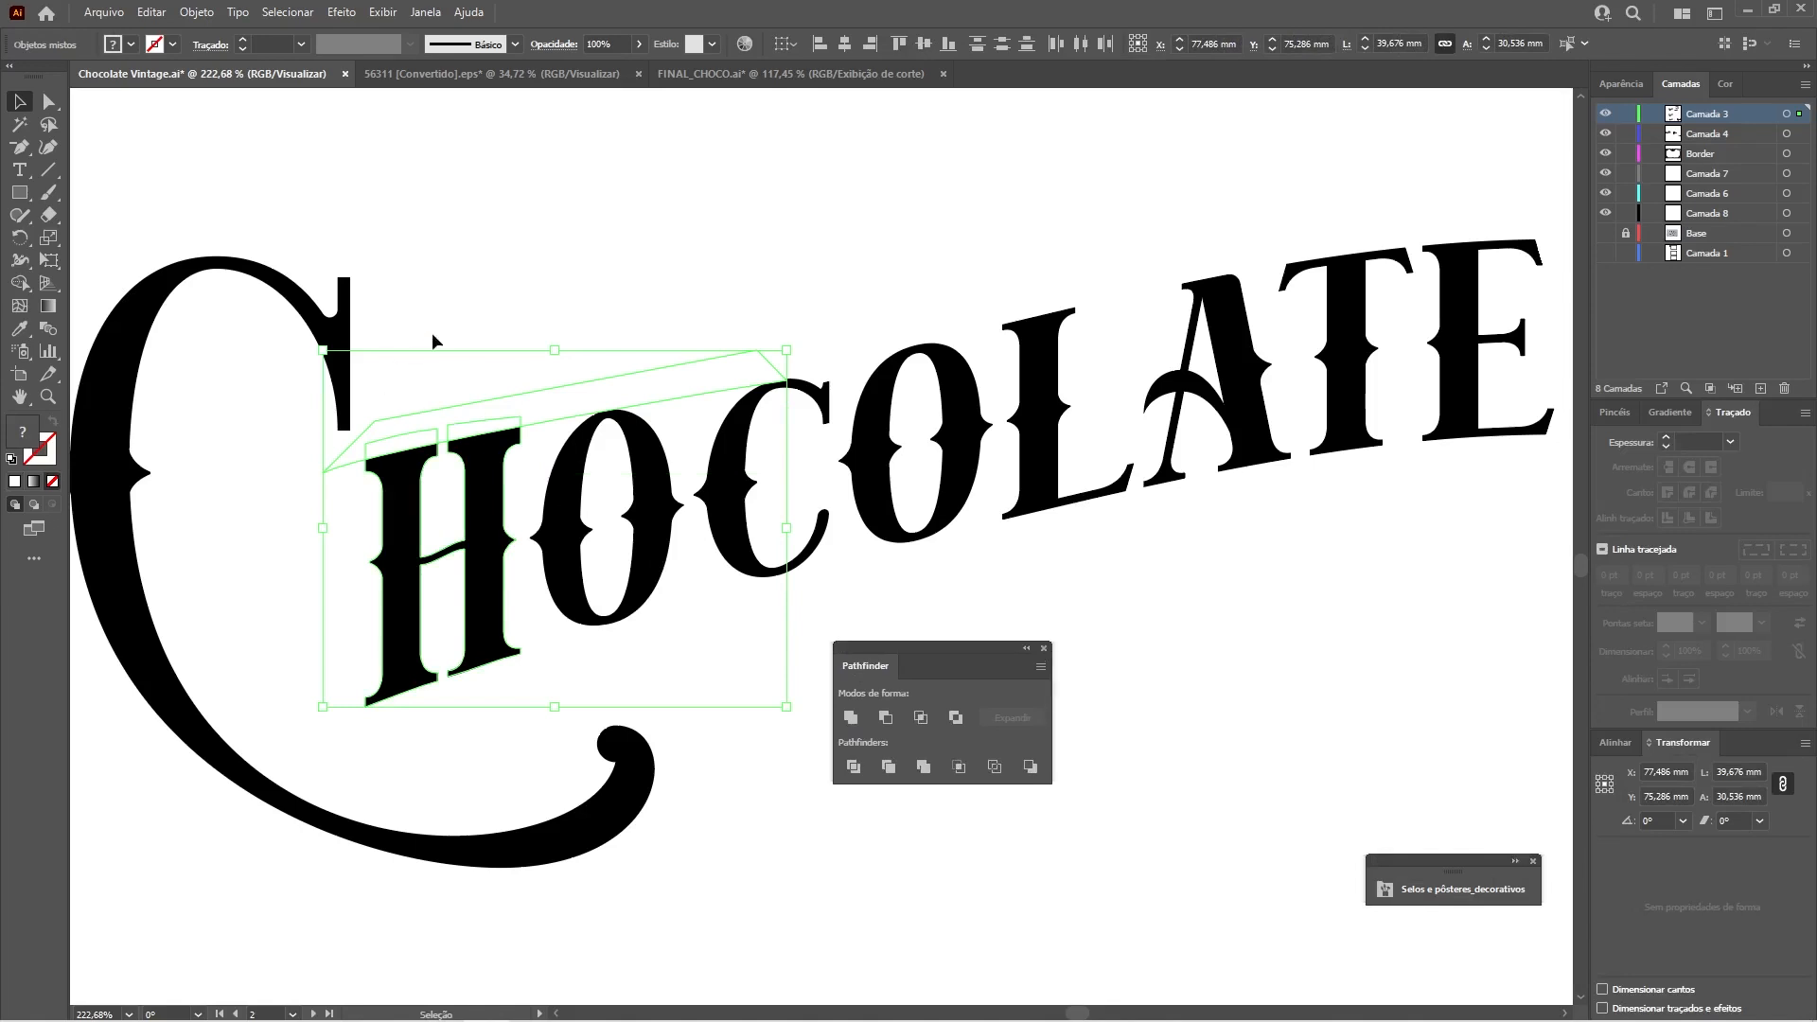
left_click(891, 725)
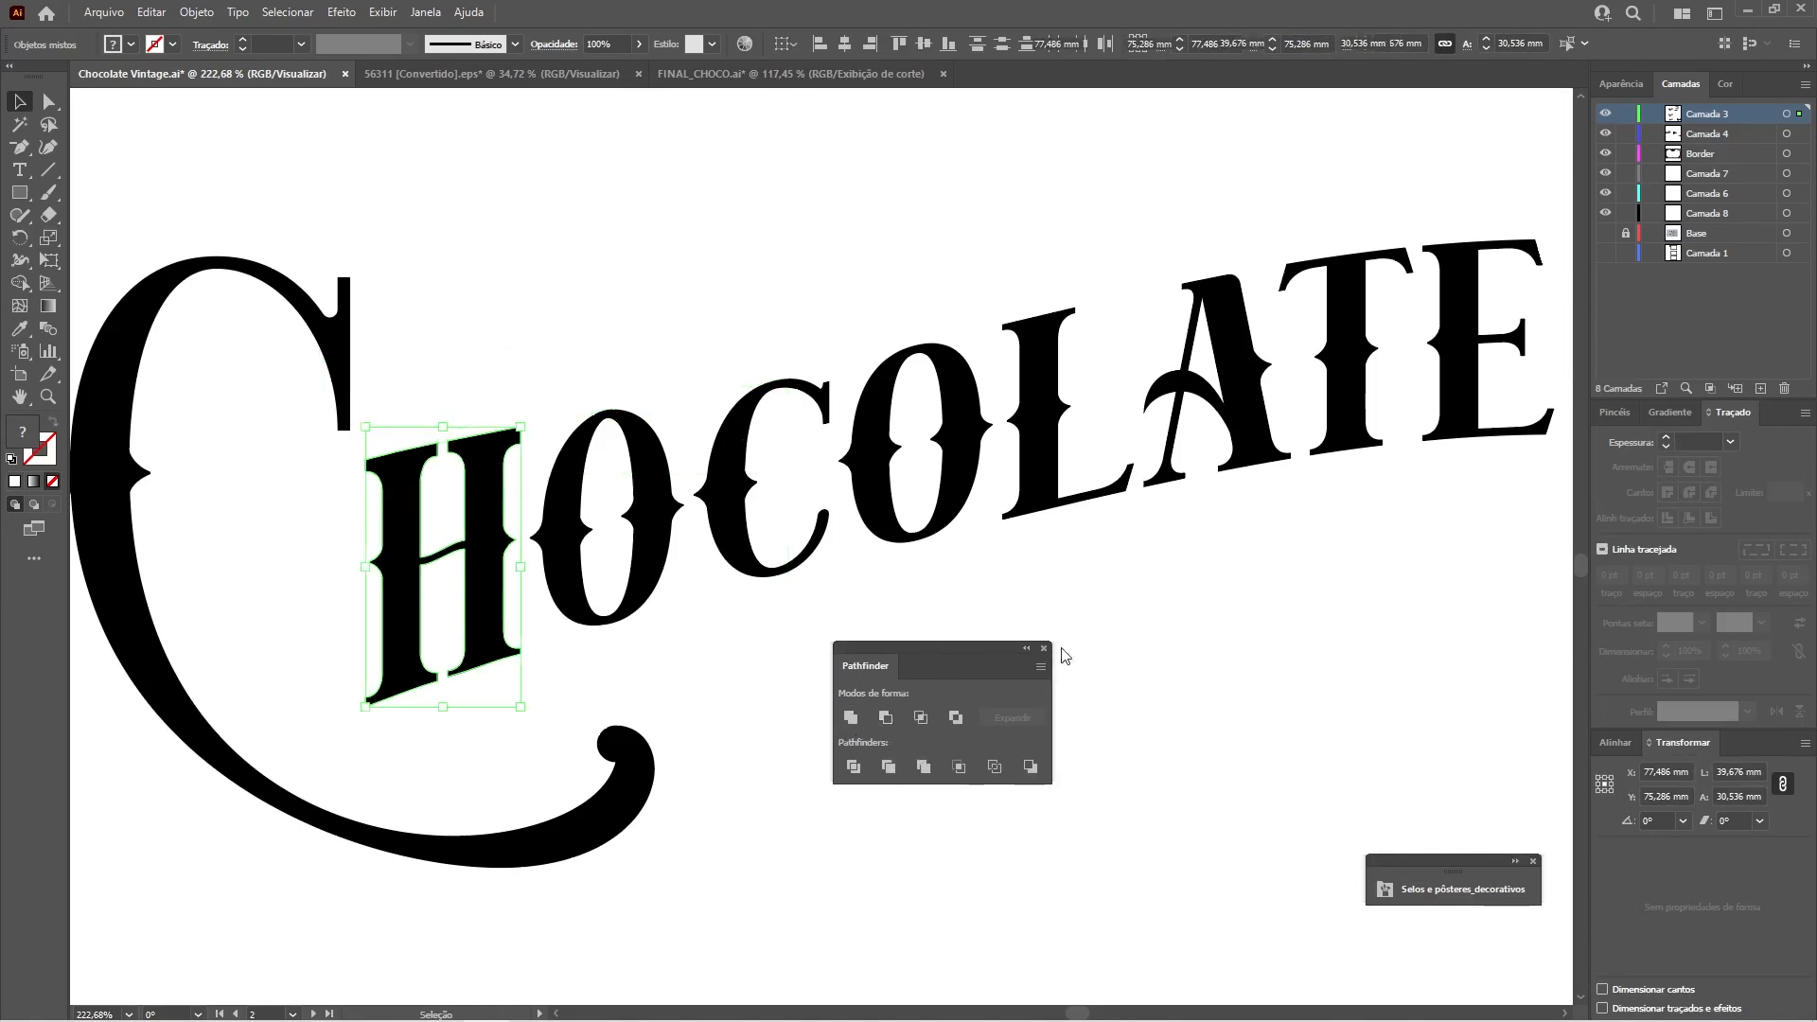
left_click(1129, 618)
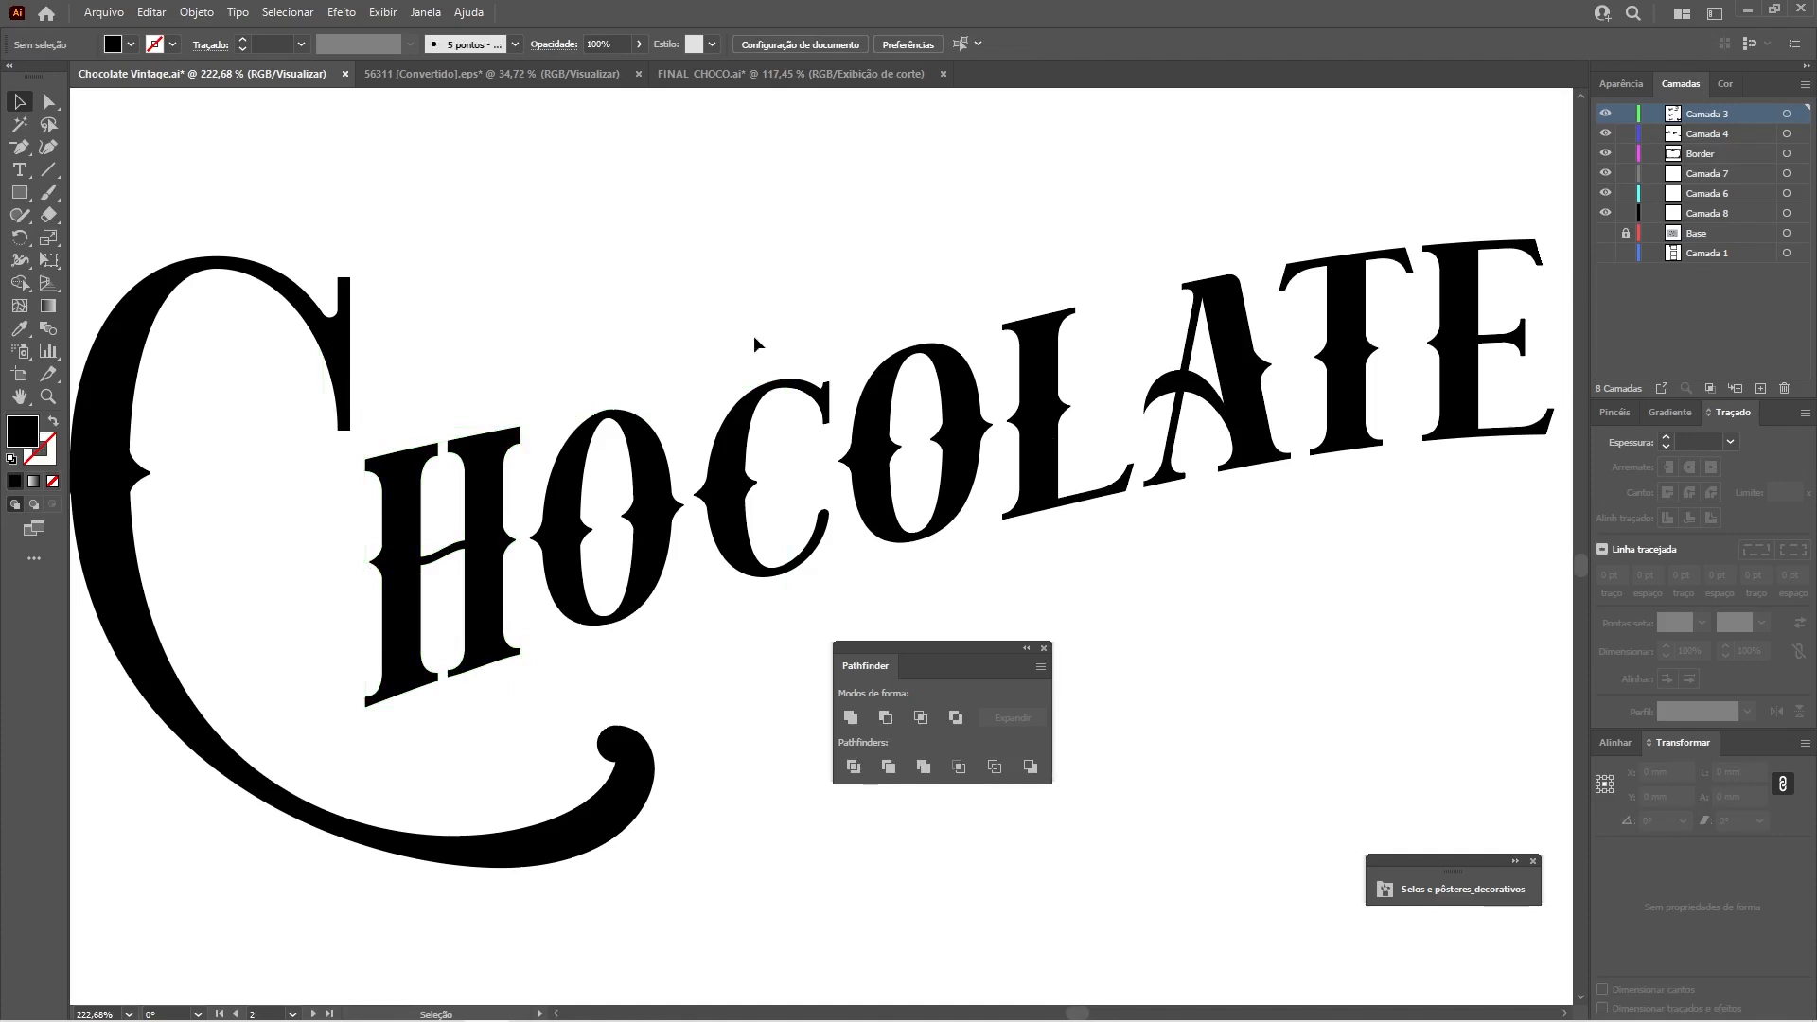
Adjust the anchor points of the top serifs on both stems of the H by direct selection.
key("z")
left_click_drag(410, 505, 694, 490)
key("space")
left_click_drag(474, 489, 632, 459)
key("a")
left_click_drag(431, 380, 650, 445)
left_click_drag(673, 340, 753, 364)
key("ctrl+z")
mouse_move(710, 333)
left_mouse_down()
mouse_move(774, 396)
mouse_move(752, 374)
left_mouse_up()
left_click_drag(934, 289, 845, 377)
left_click(914, 298)
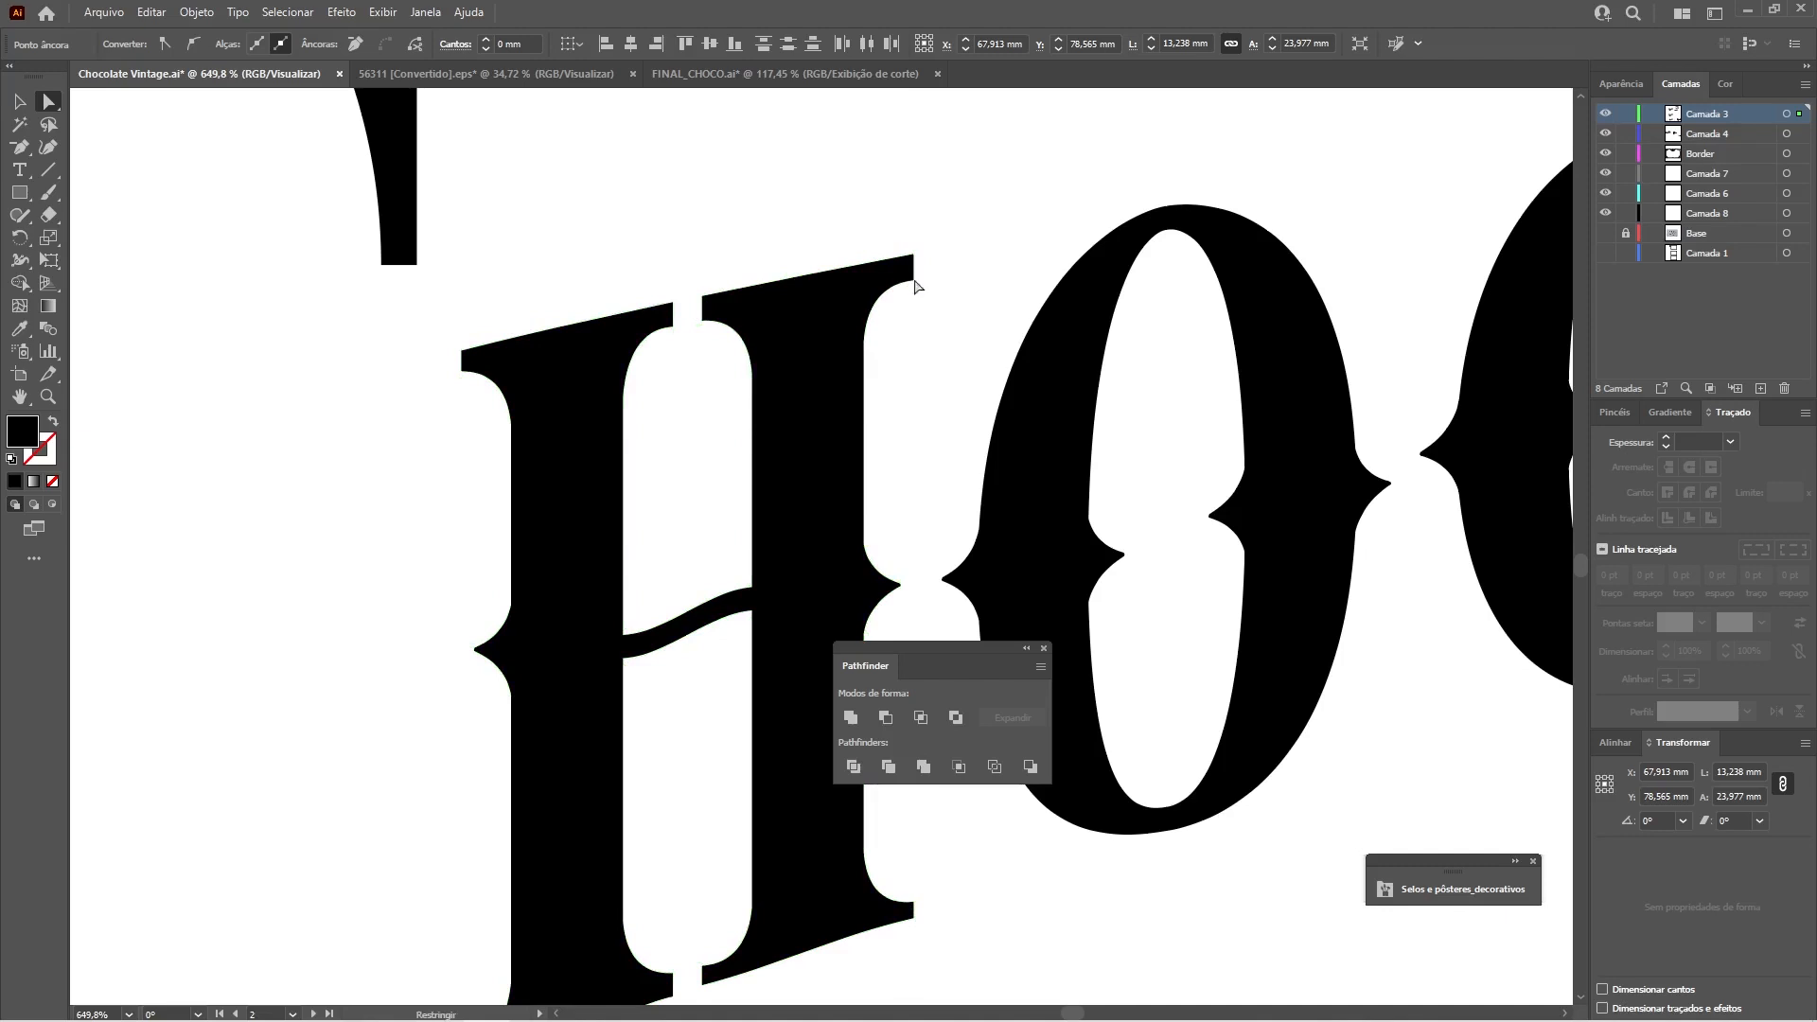
left_click(810, 163)
Delete the light-blue ribbon behind the lettering together with its two fold outlines.
key("ctrl+0")
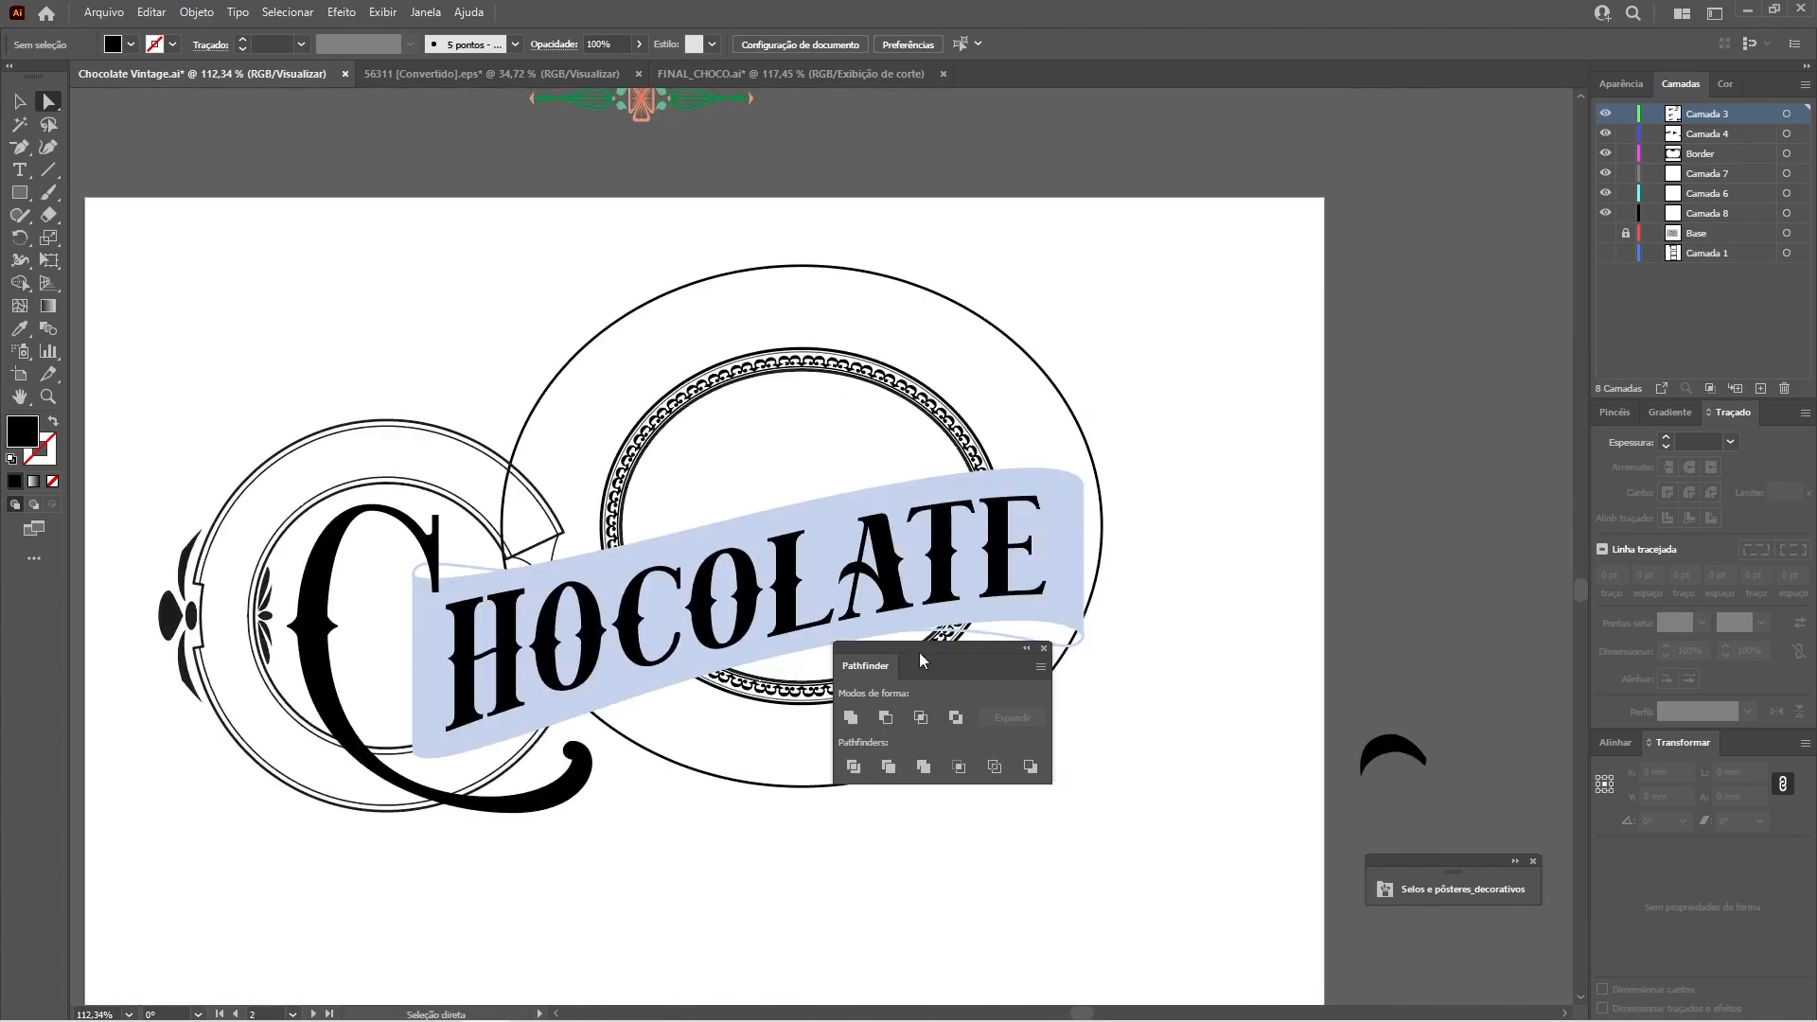
left_click_drag(922, 649, 1402, 373)
key("z")
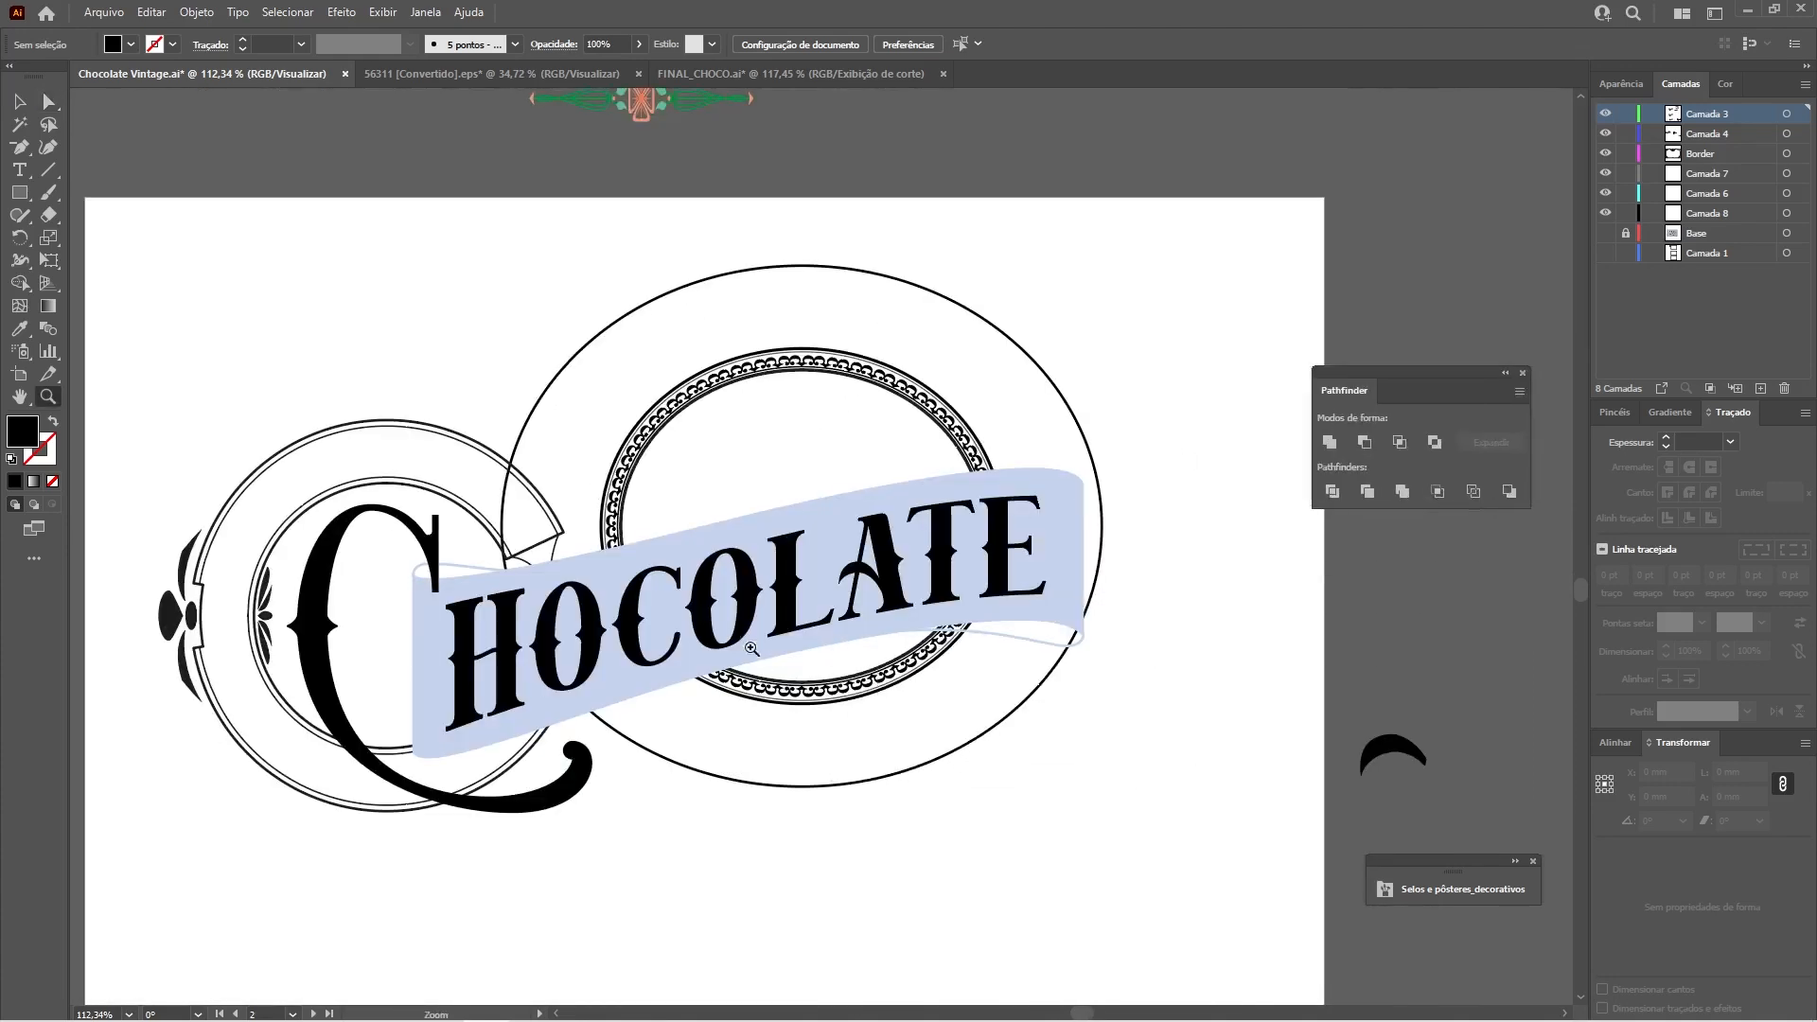
left_click(727, 665)
left_click_drag(1459, 390, 1162, 832)
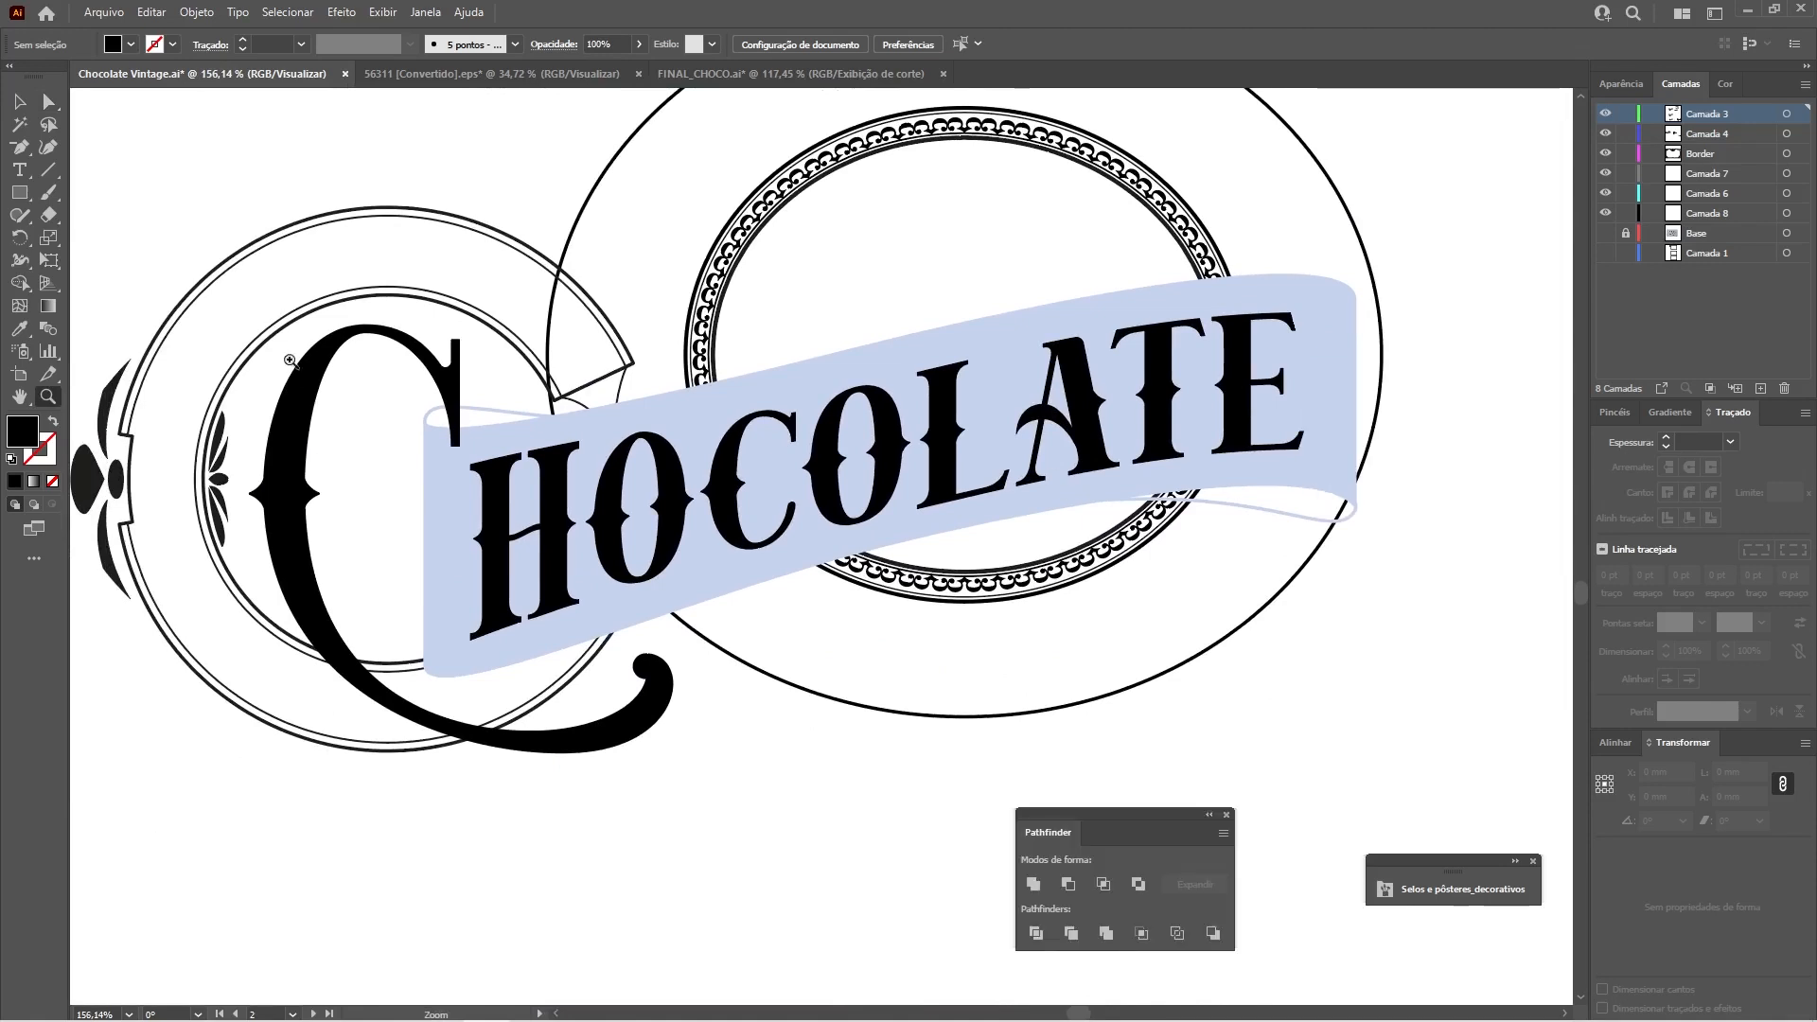
left_click(19, 102)
left_click(431, 418)
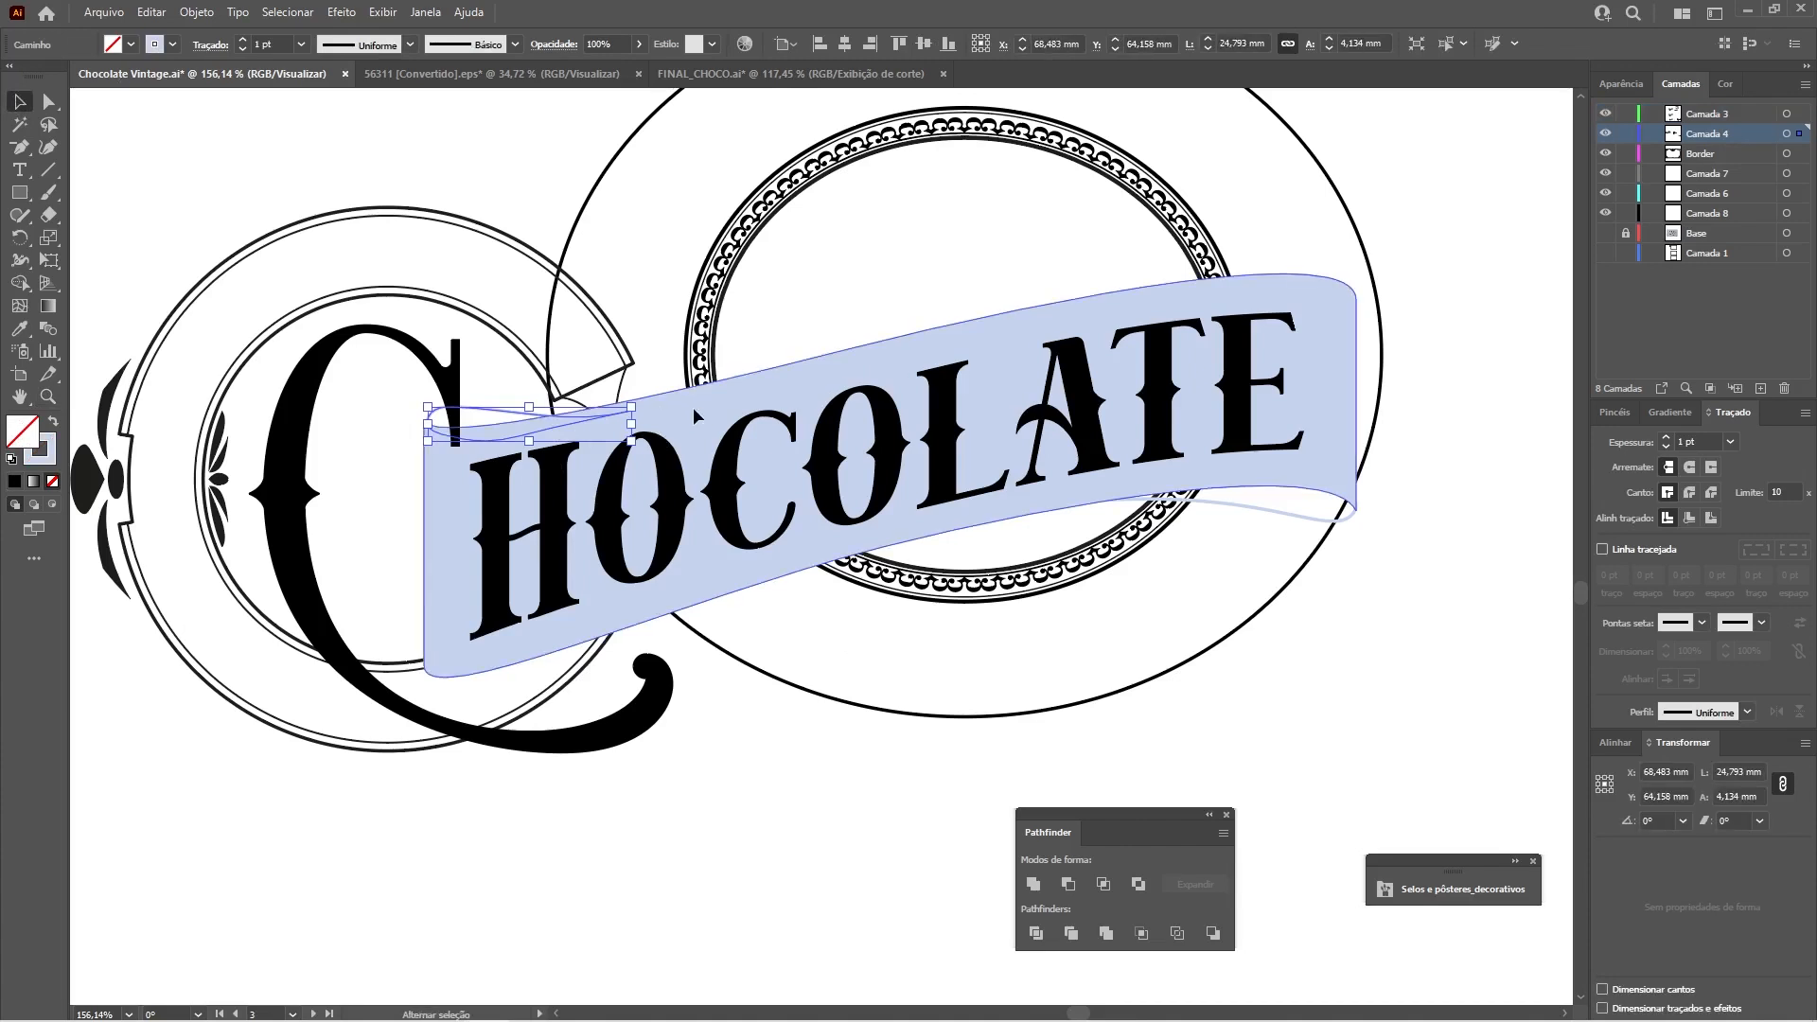
left_click(693, 407, "shift")
key("Delete")
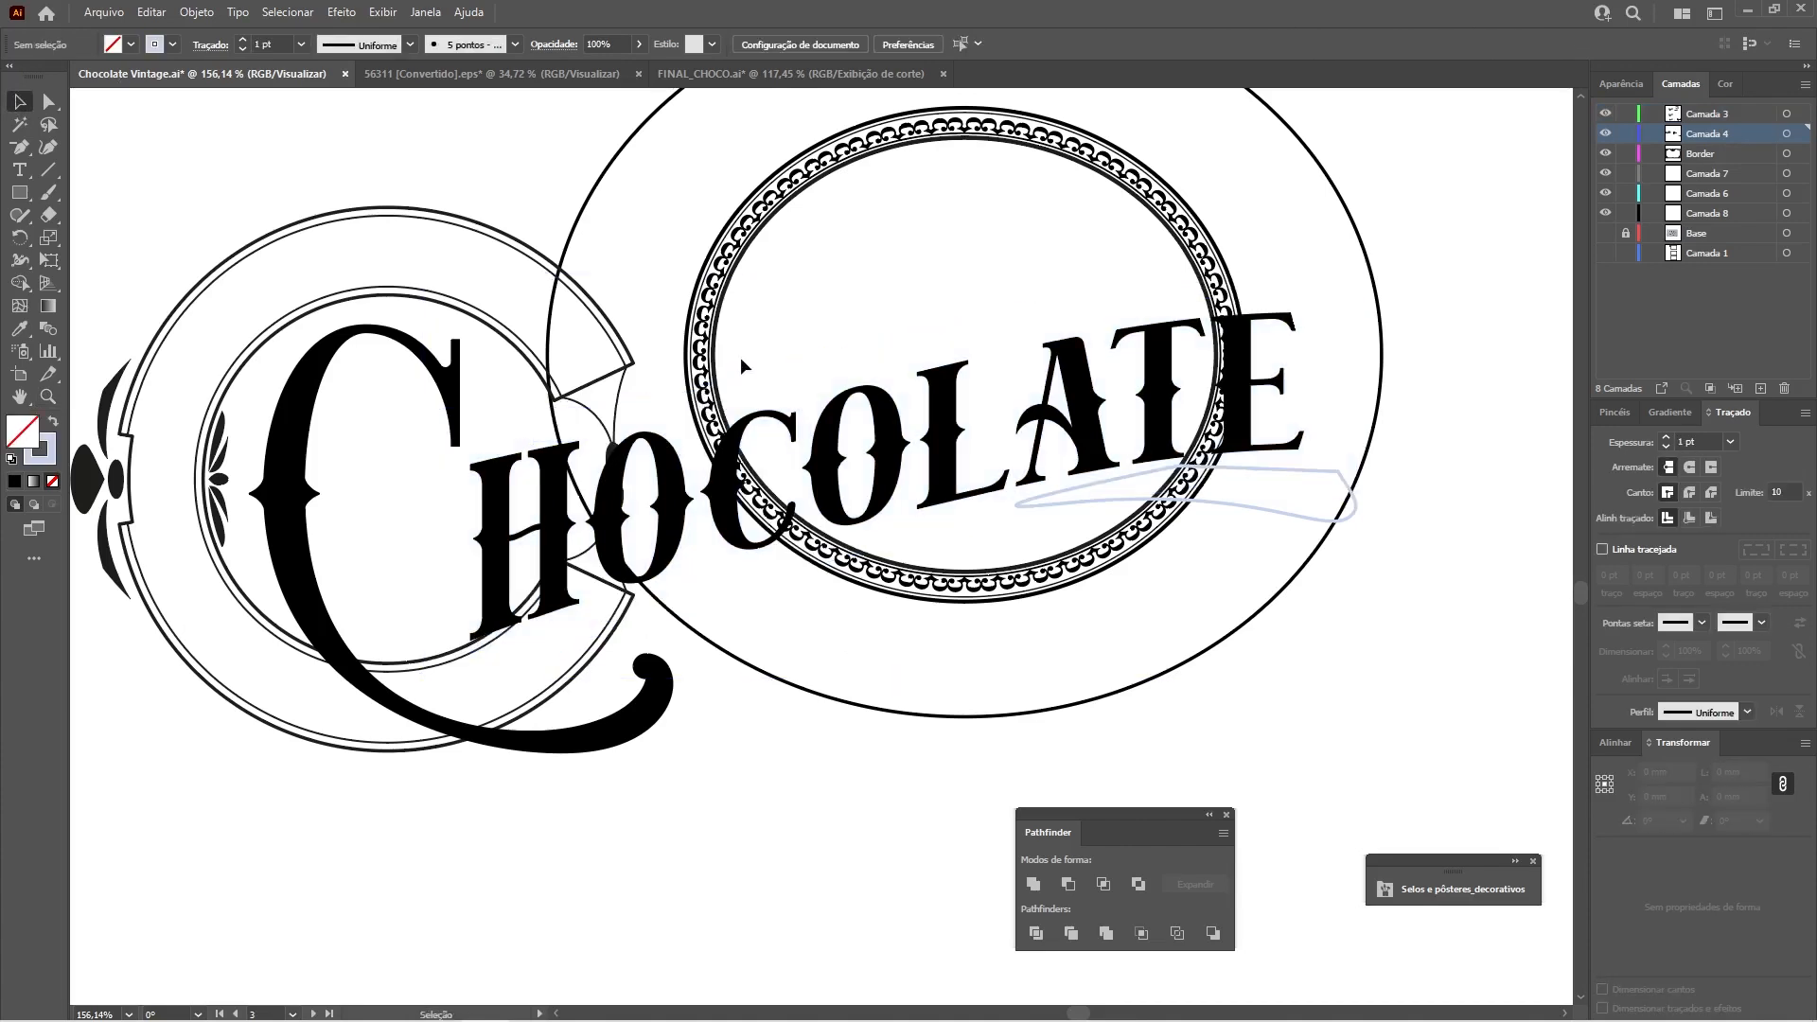
left_click(1324, 528)
key("Delete")
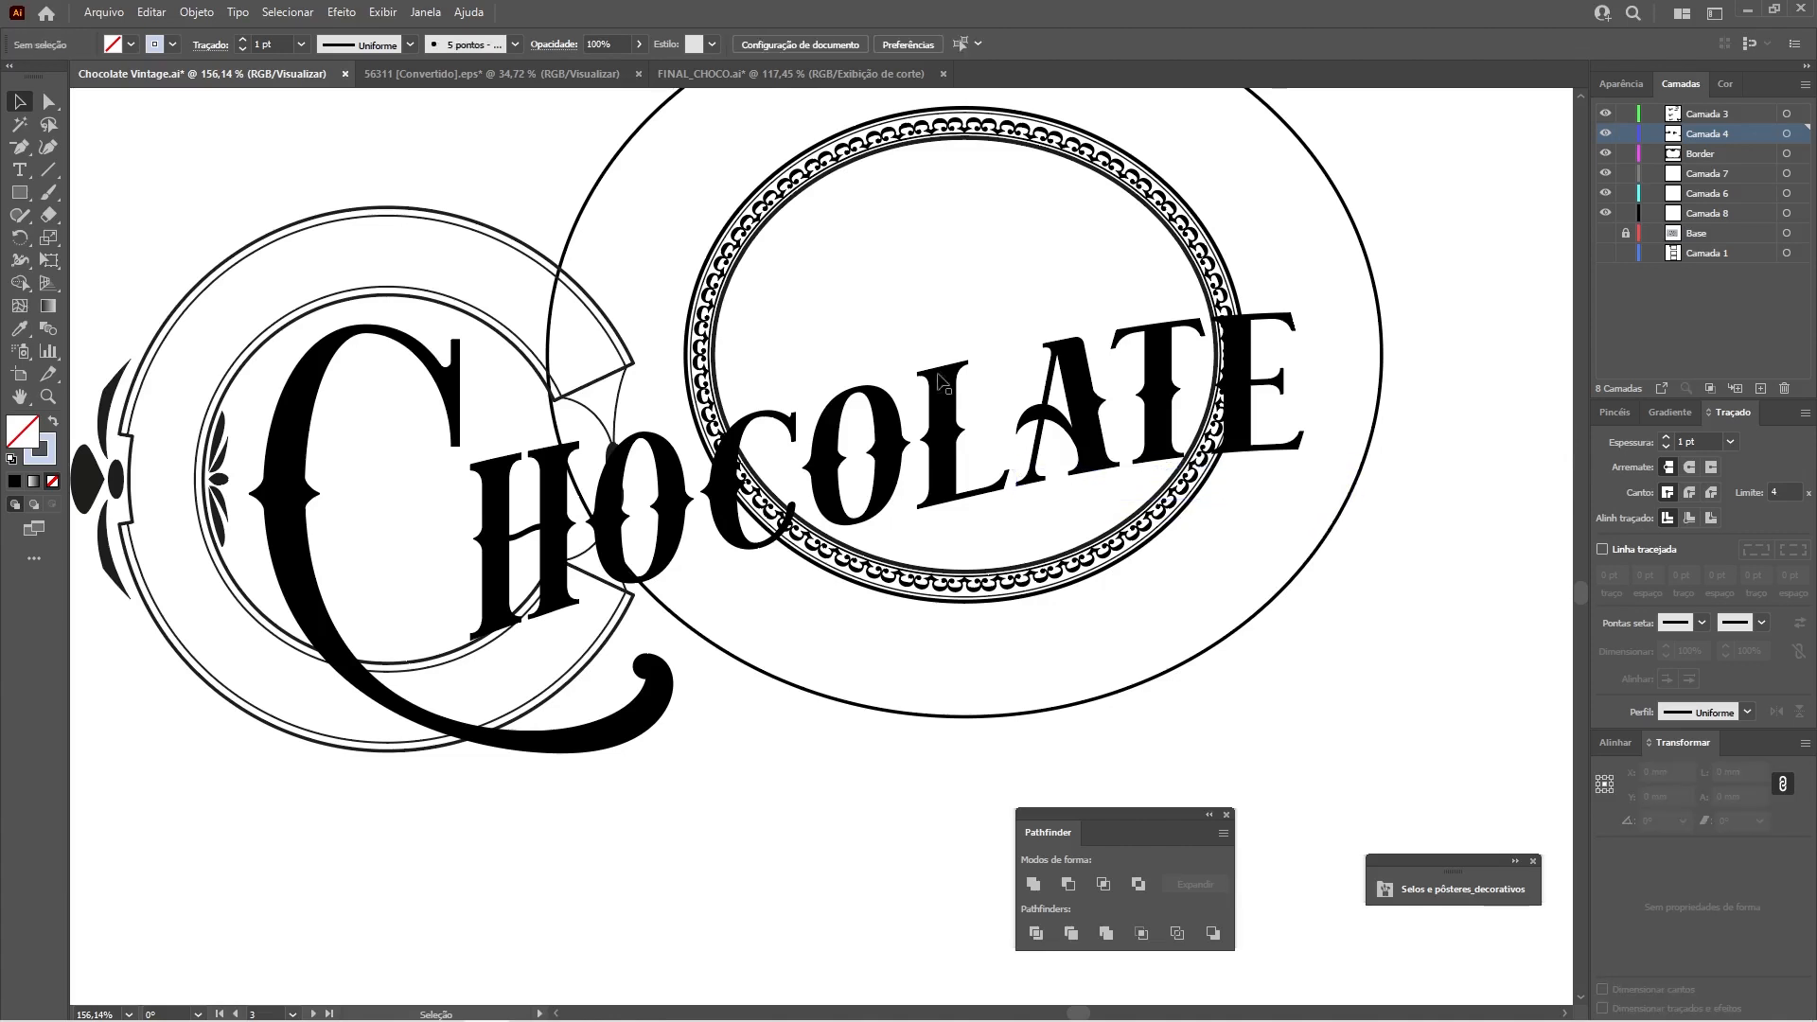
Hide the ornament layer Camada 4 and add a new layer directly above Border.
left_click(42, 452)
left_click(1684, 84)
left_click(1607, 136)
left_click(1607, 136)
left_click(1607, 137)
left_click(1701, 156)
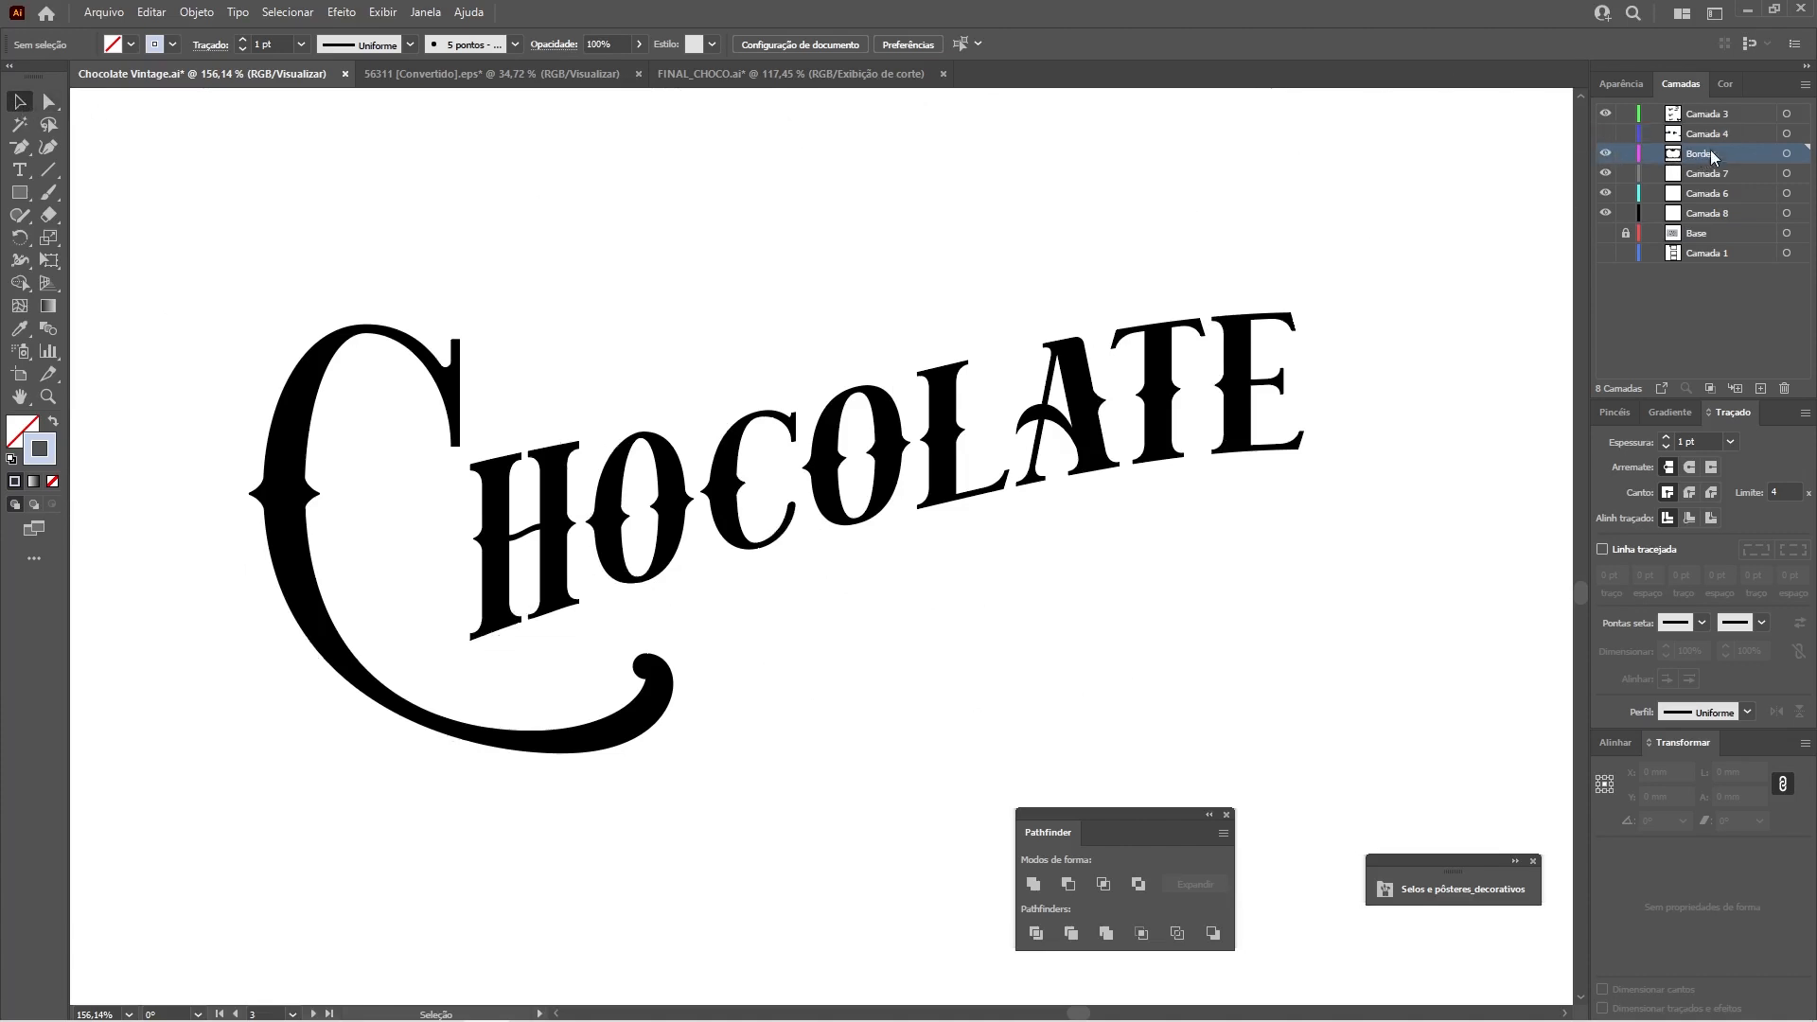
left_click(1760, 388)
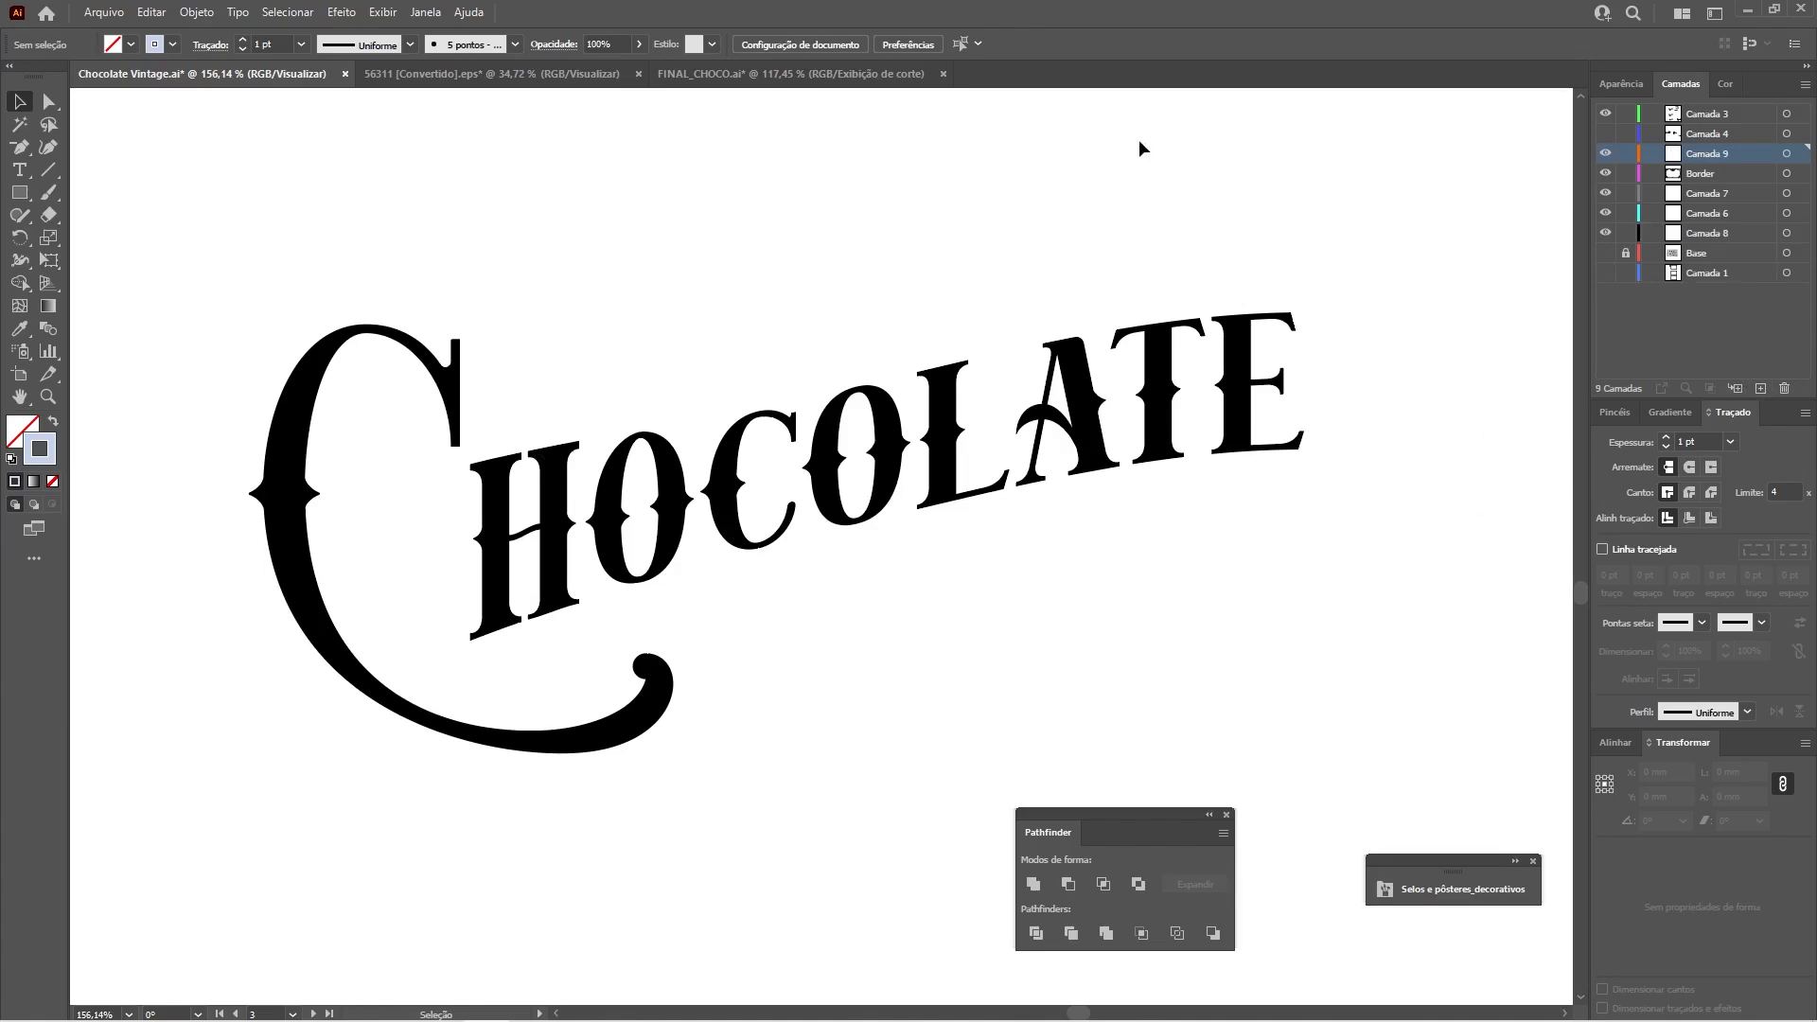
Draw a banner outline about 107 × 49 mm around HOCOLATE with the Pen tool, with rising curved long edges and straight ends.
left_click(19, 146)
left_click_drag(452, 446, 469, 429)
left_click_drag(1320, 289, 1414, 303)
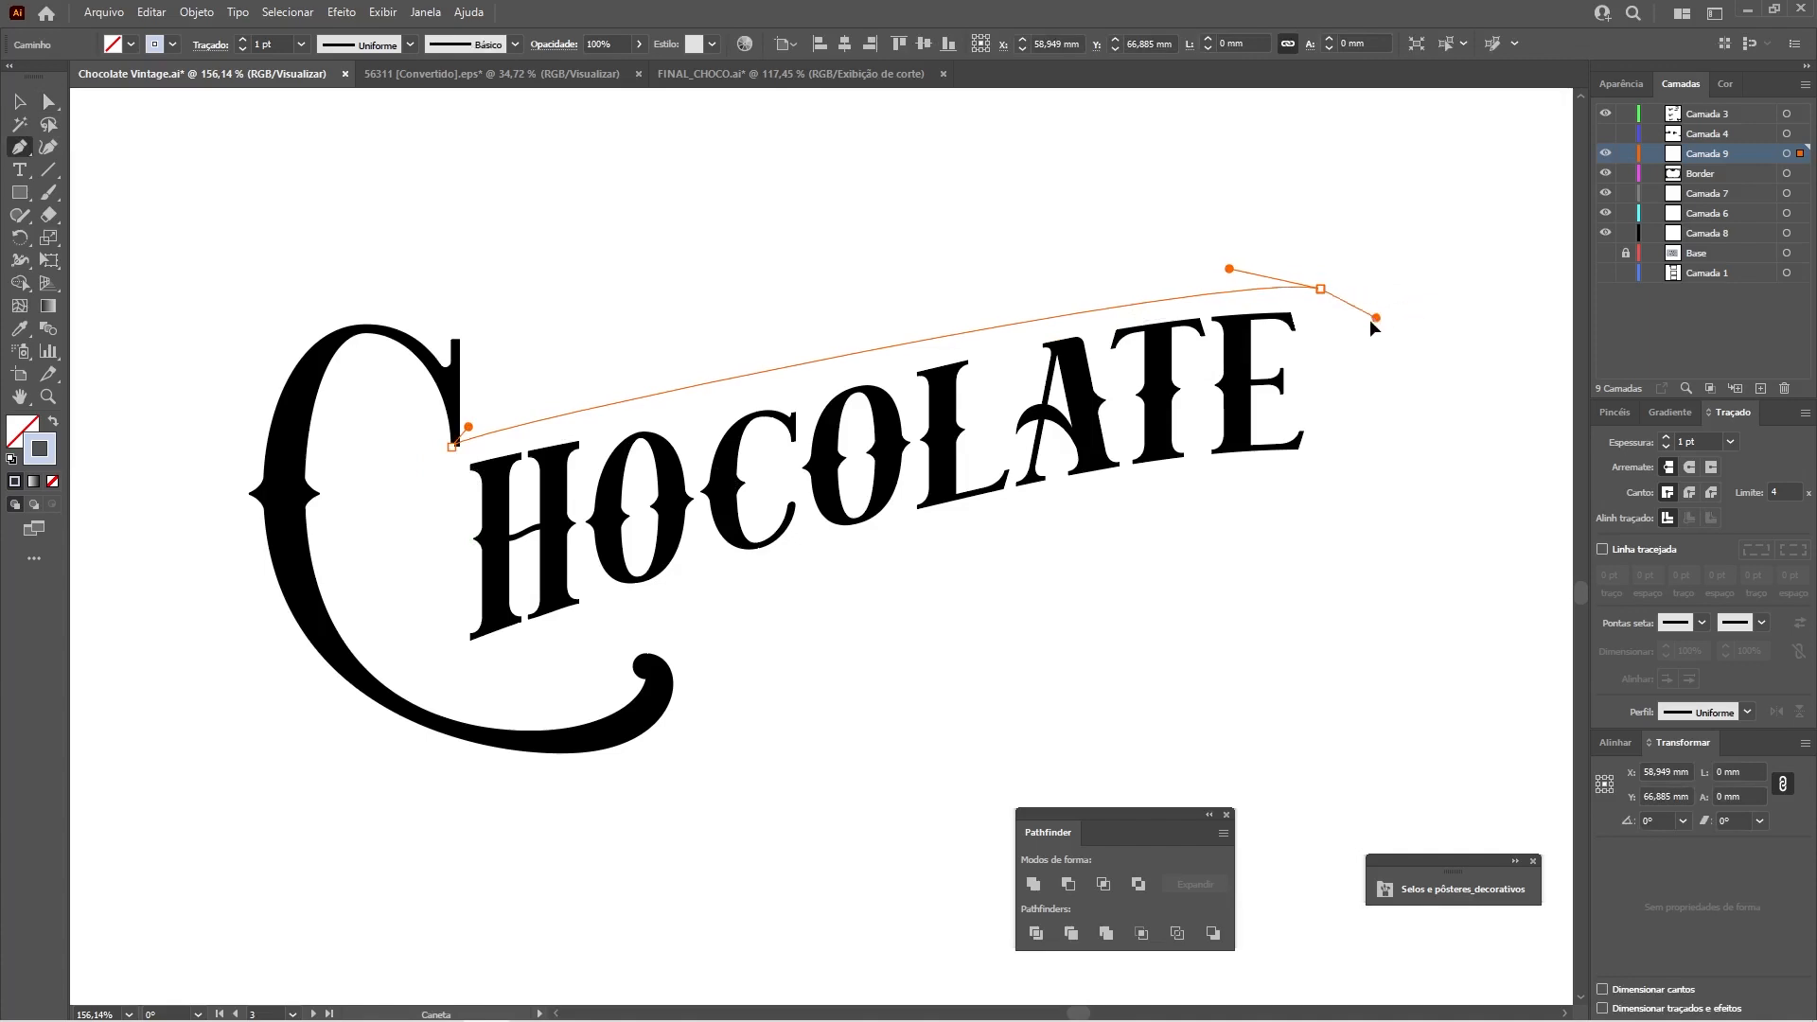
left_click_drag(1325, 353, 1320, 351)
left_click_drag(1321, 474, 1274, 474)
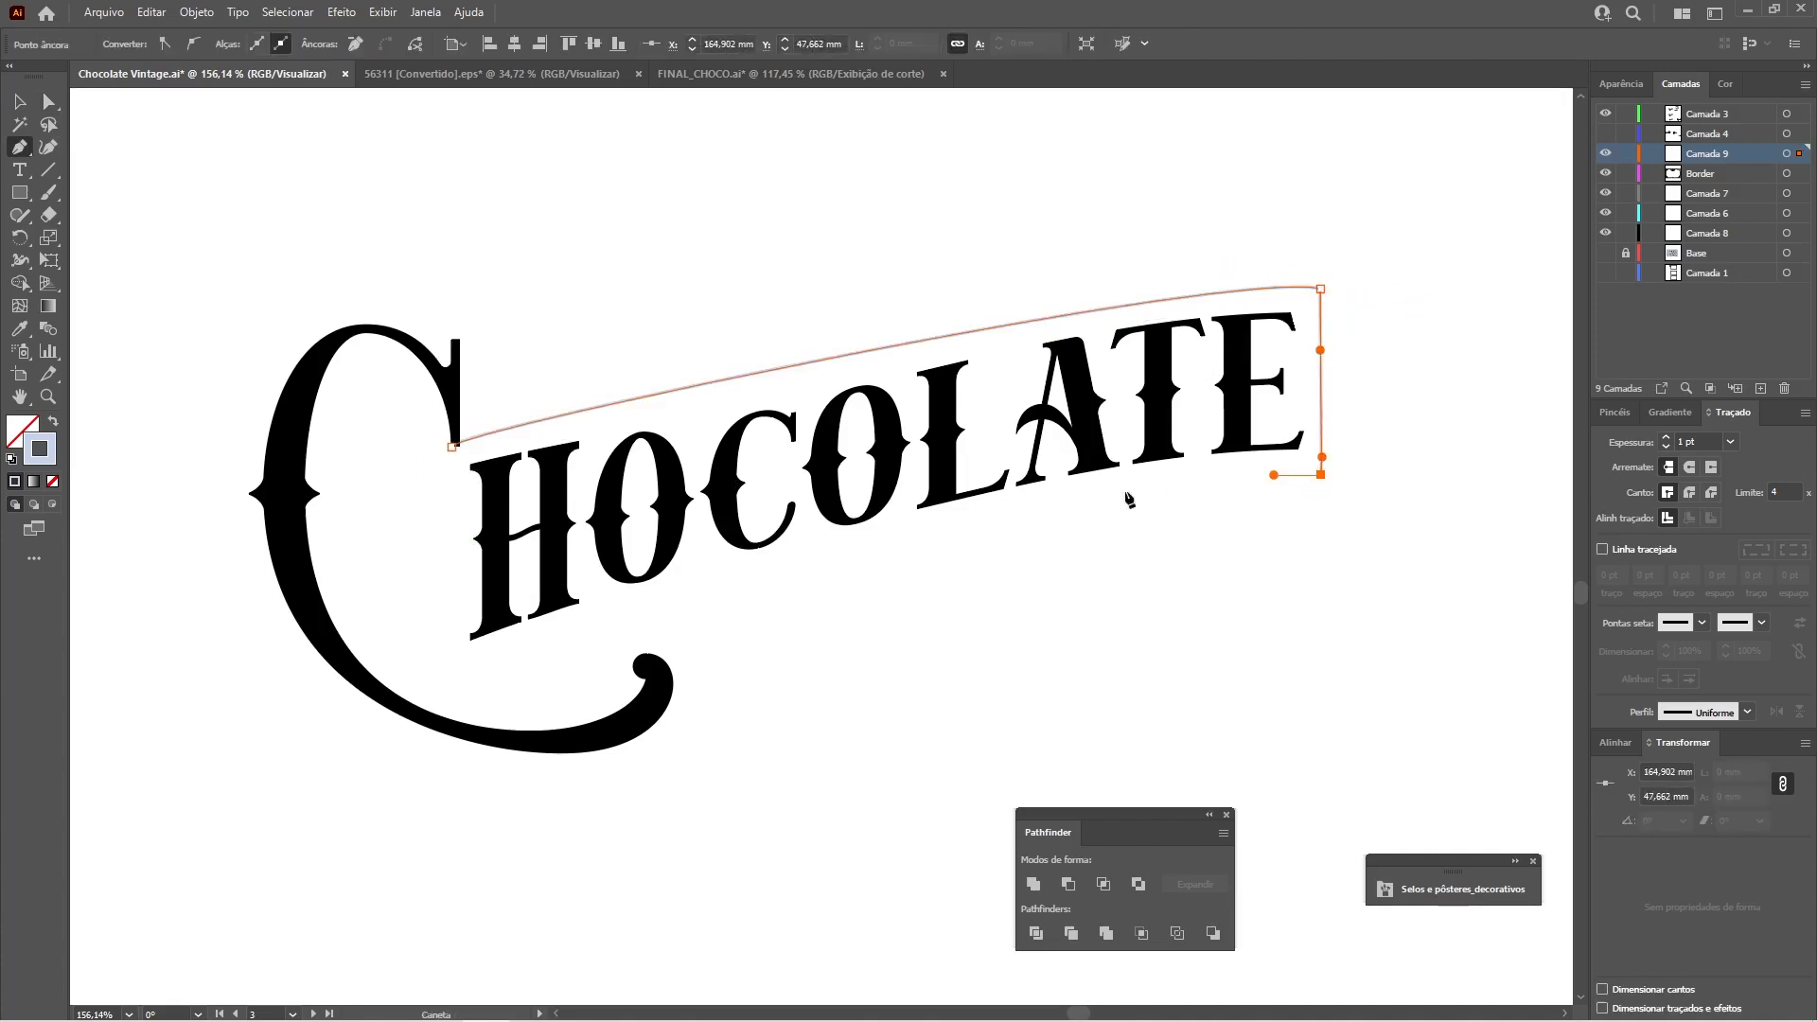
left_click_drag(458, 679, 459, 608)
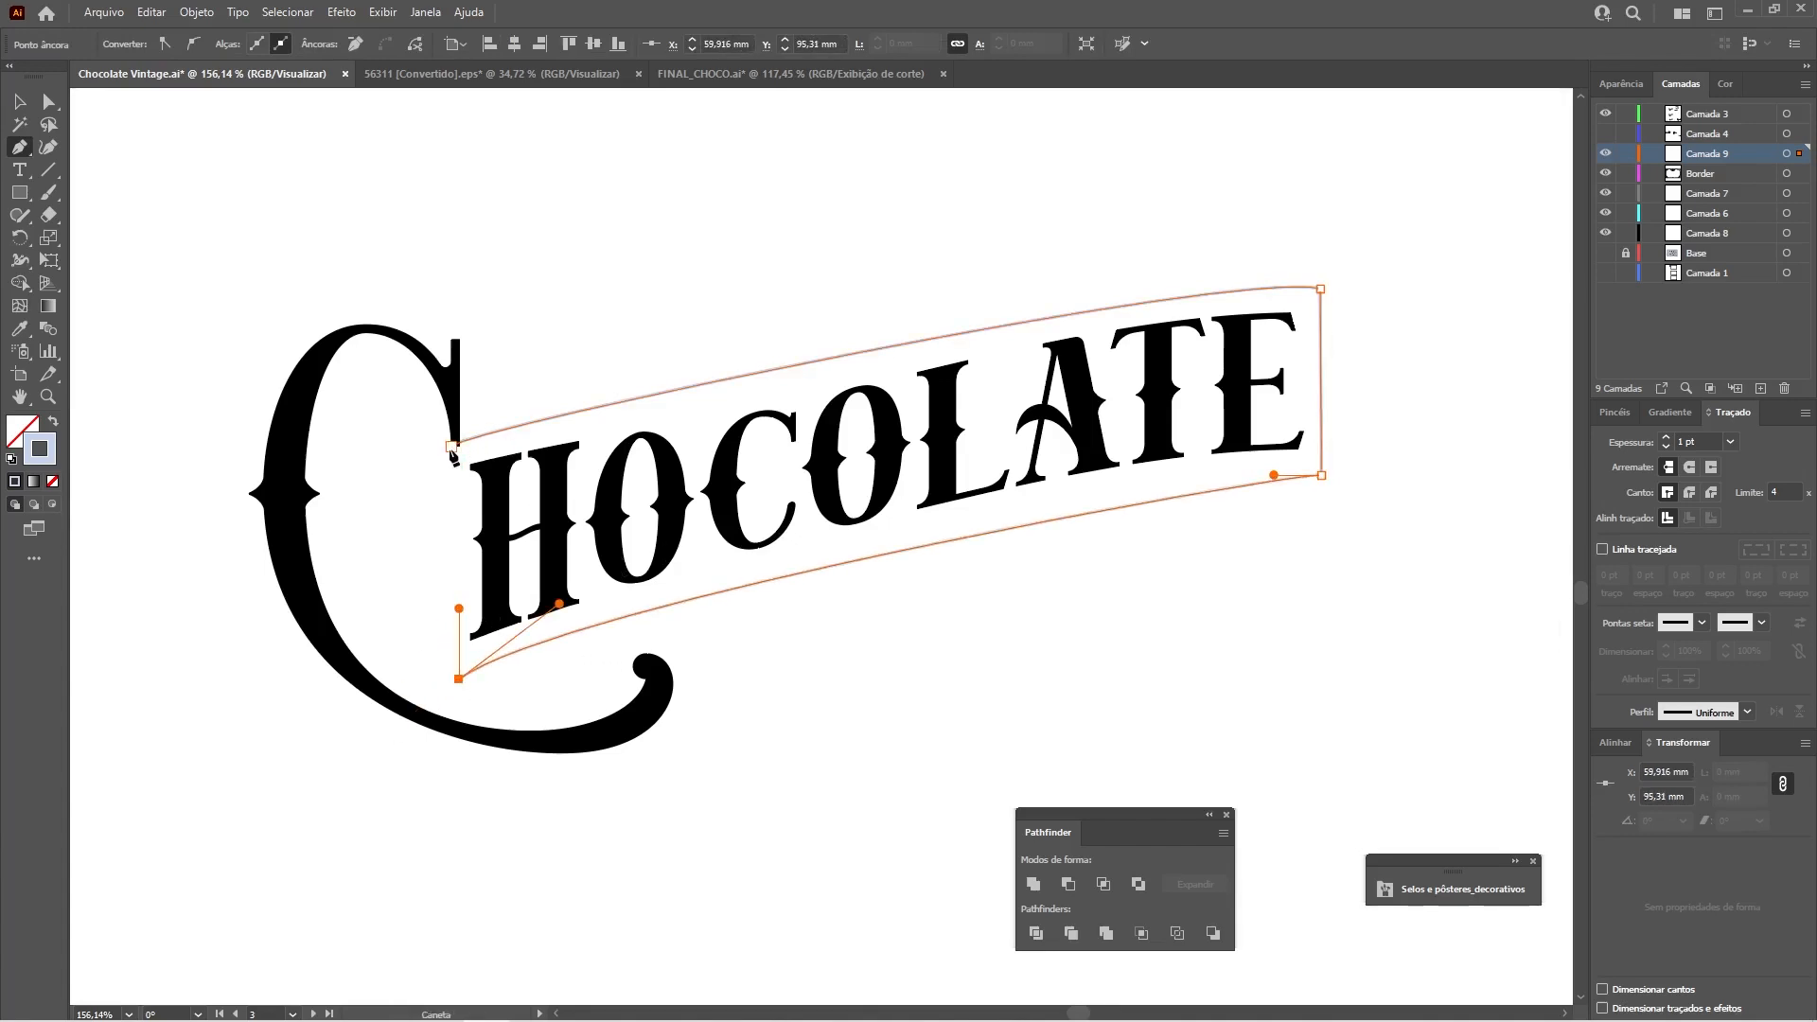
left_click(451, 446)
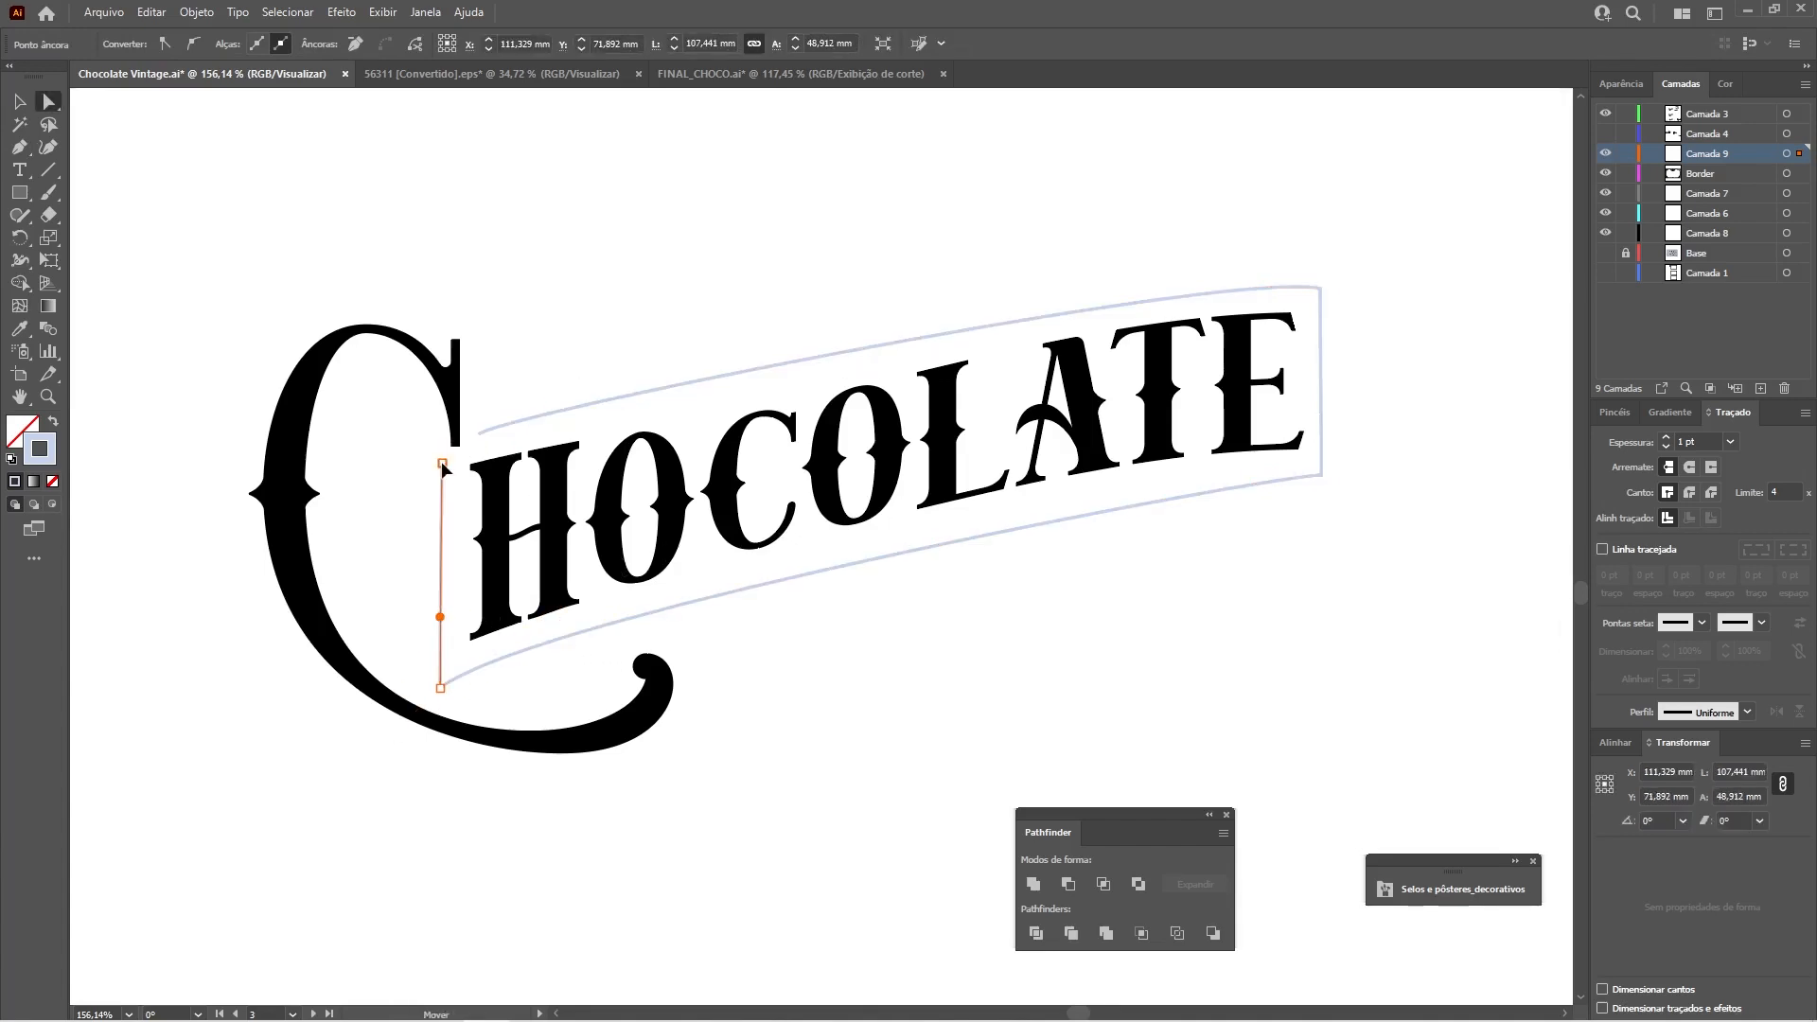
Align the banner outline's upper-left corner with its left edge and connect the path endpoints there.
mouse_move(443, 470)
left_mouse_down()
mouse_move(477, 436)
mouse_move(440, 459)
mouse_move(463, 470)
left_mouse_up()
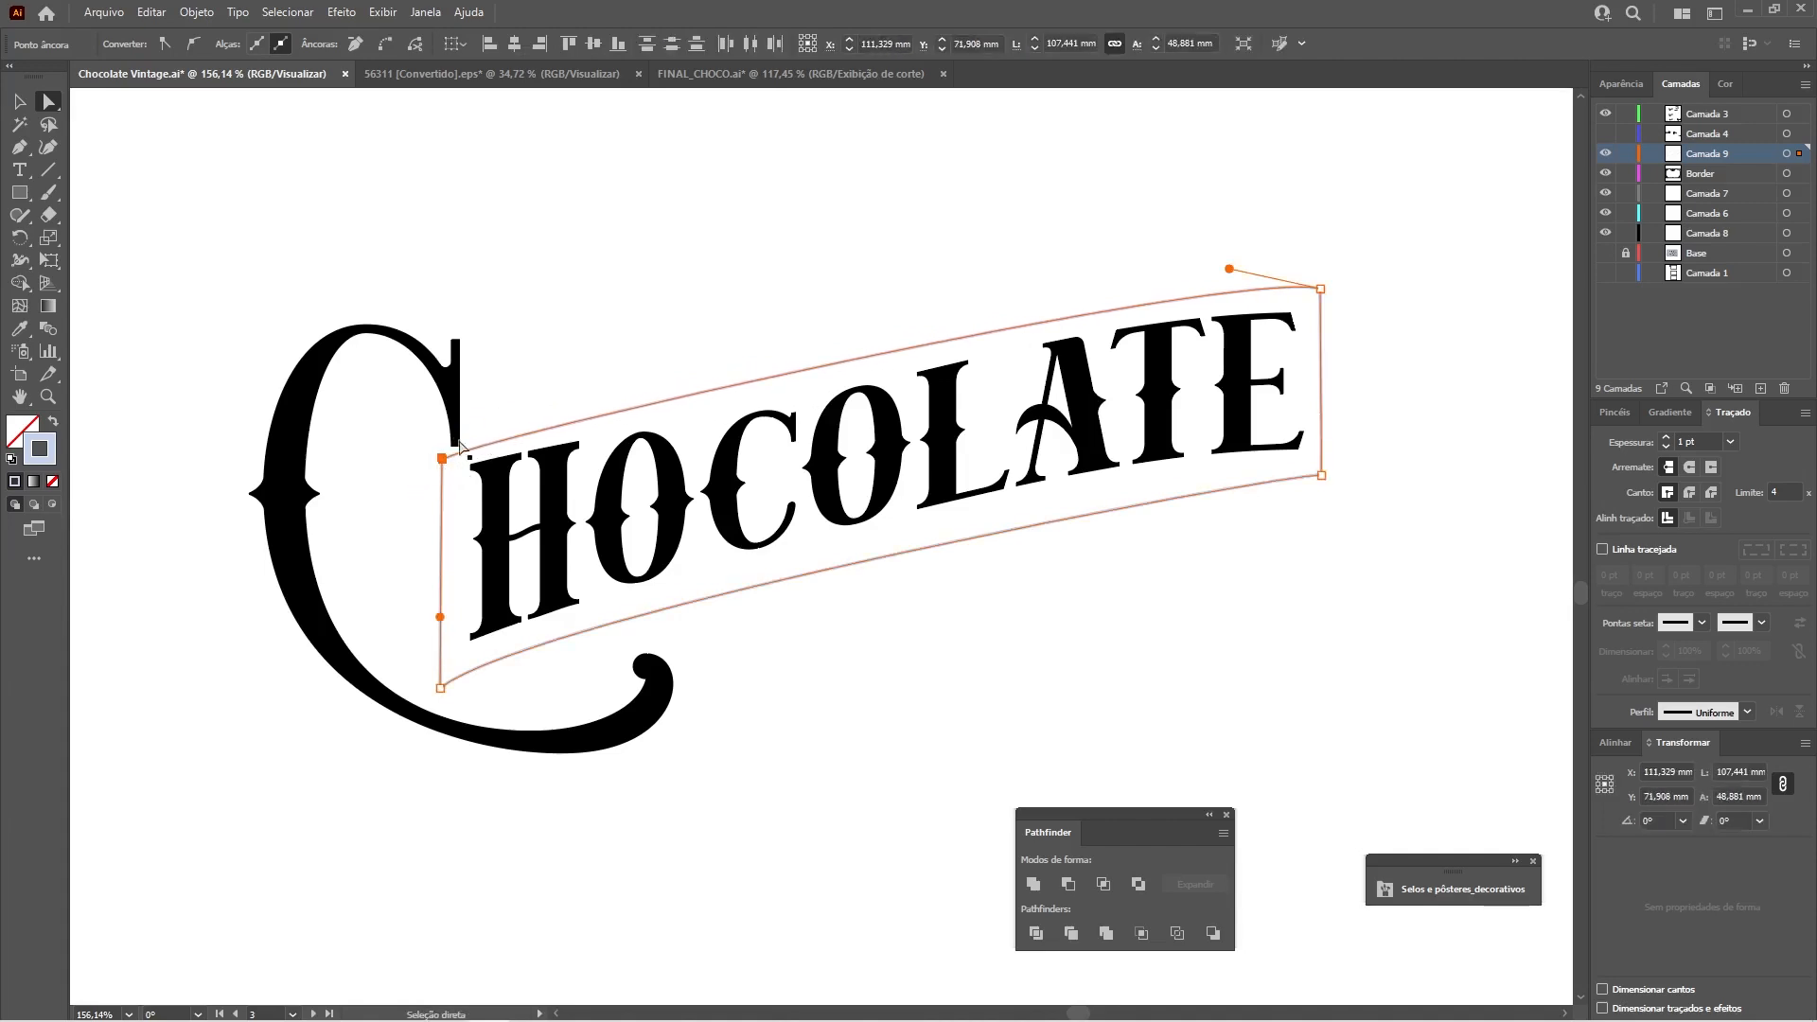
left_click(414, 43)
left_click(1156, 462)
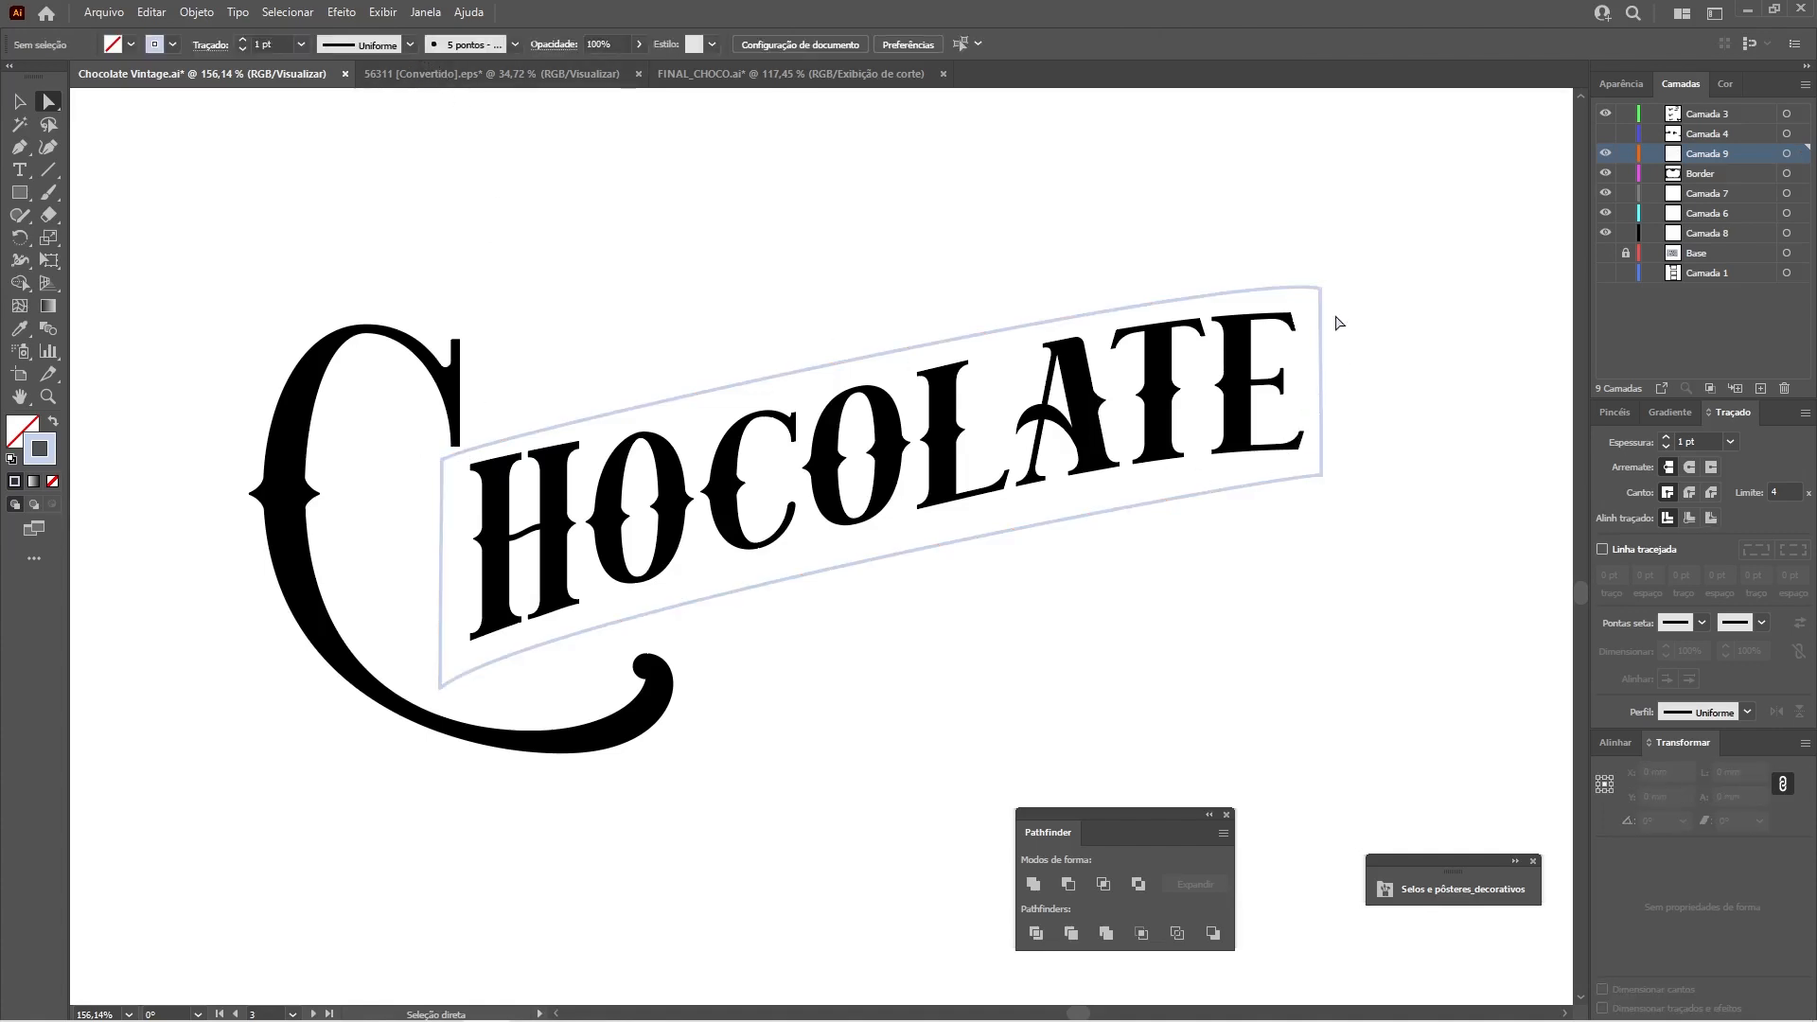
Reshape the banner outline's upper-right corner into a rounded bend above the E by moving its anchor point and curve handle.
left_click_drag(1323, 295, 1319, 277)
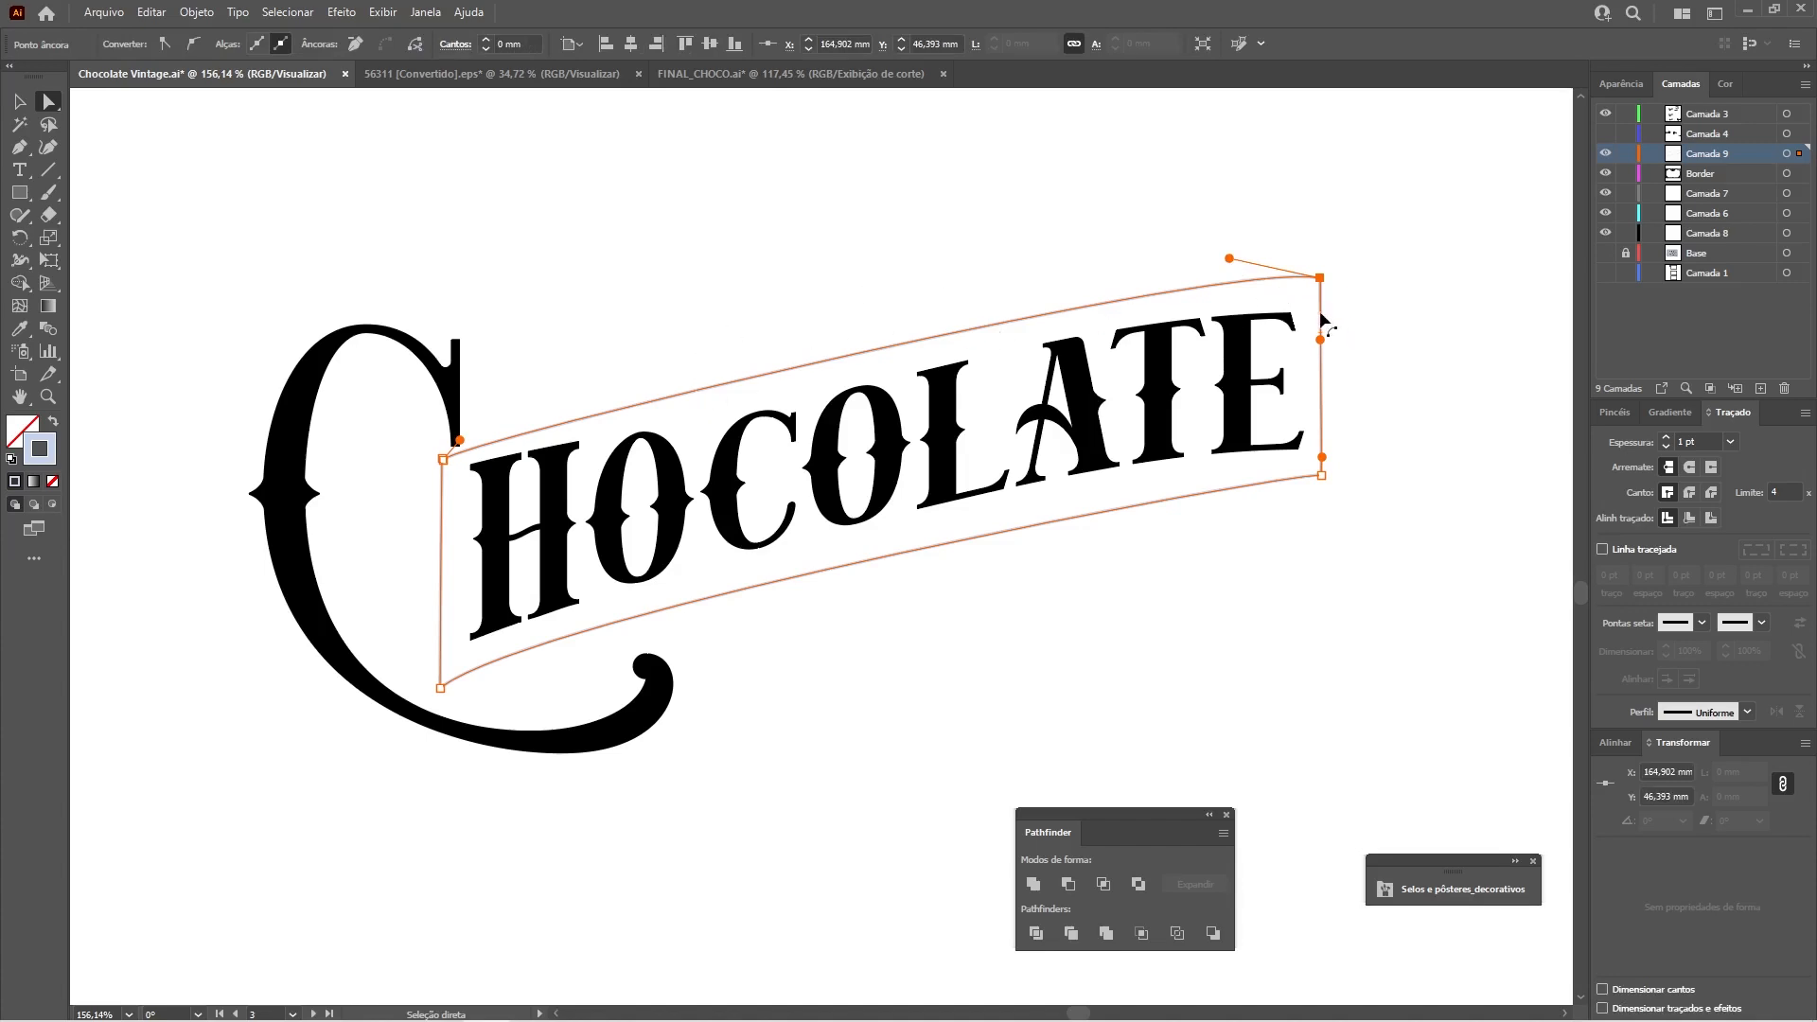
key("ctrl+space")
left_click_drag(1252, 440, 1341, 454)
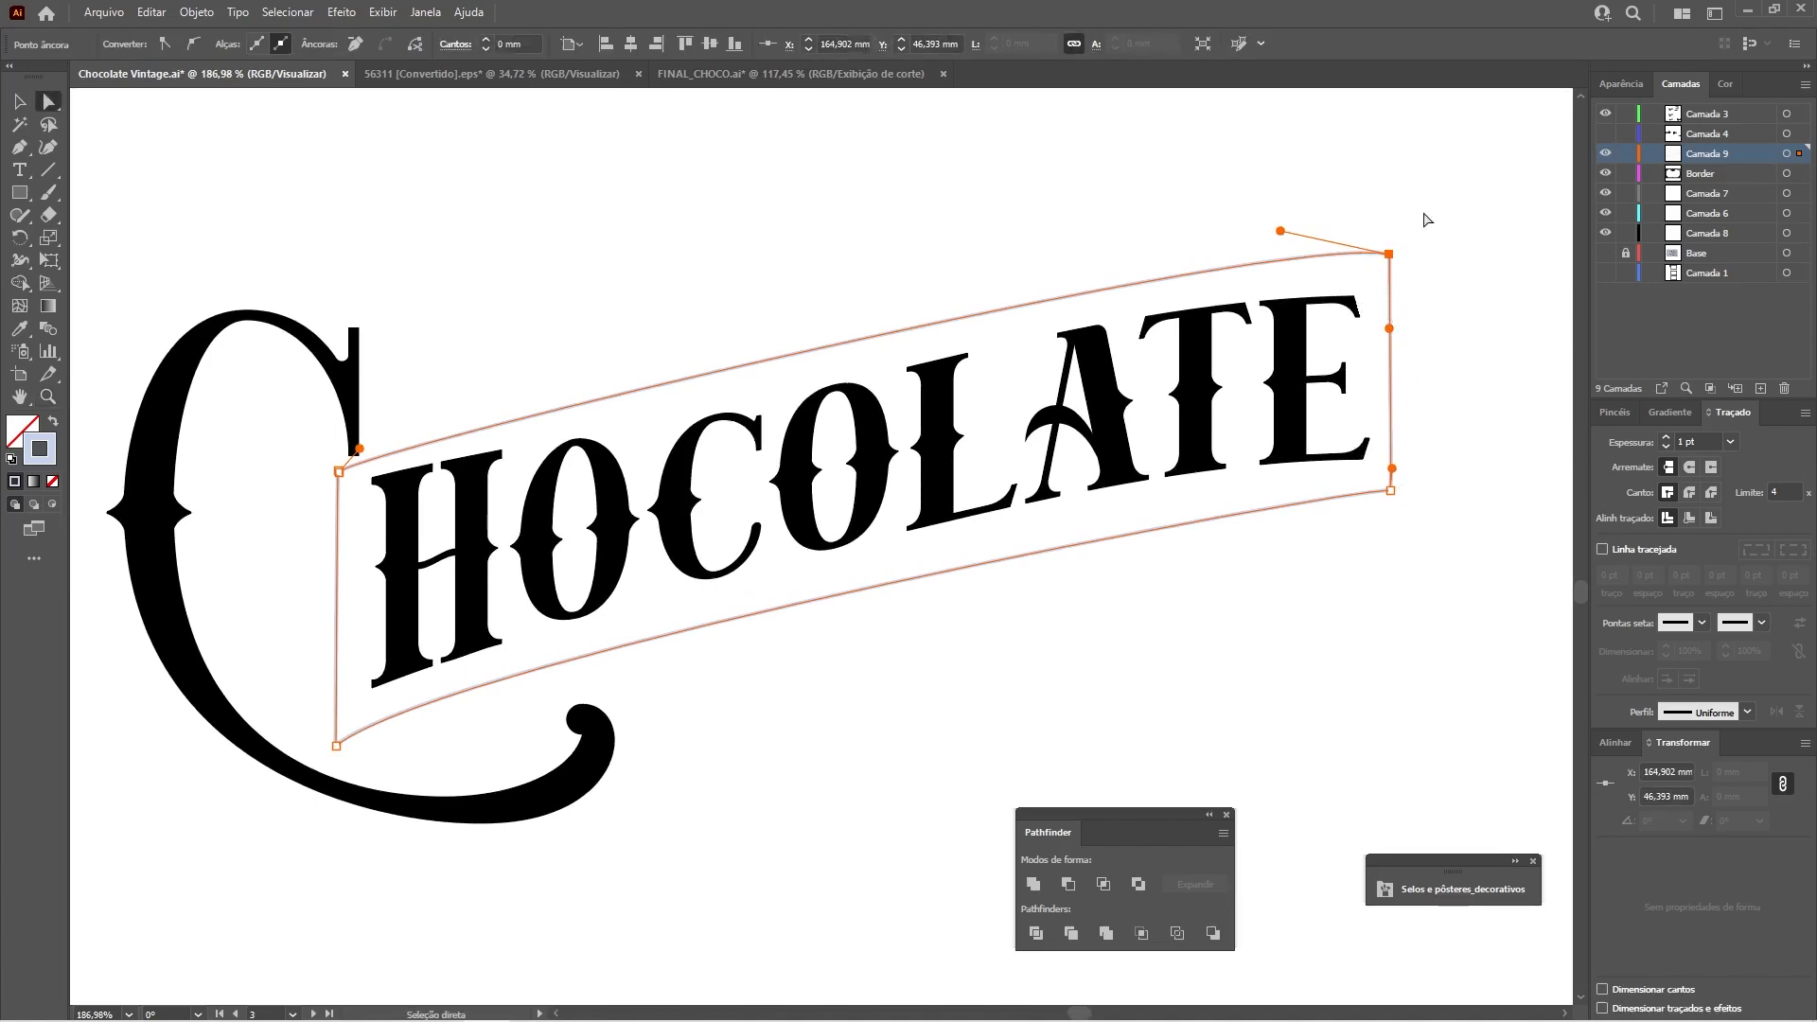
left_click_drag(1280, 231, 1372, 159)
left_click_drag(1389, 256, 1386, 279)
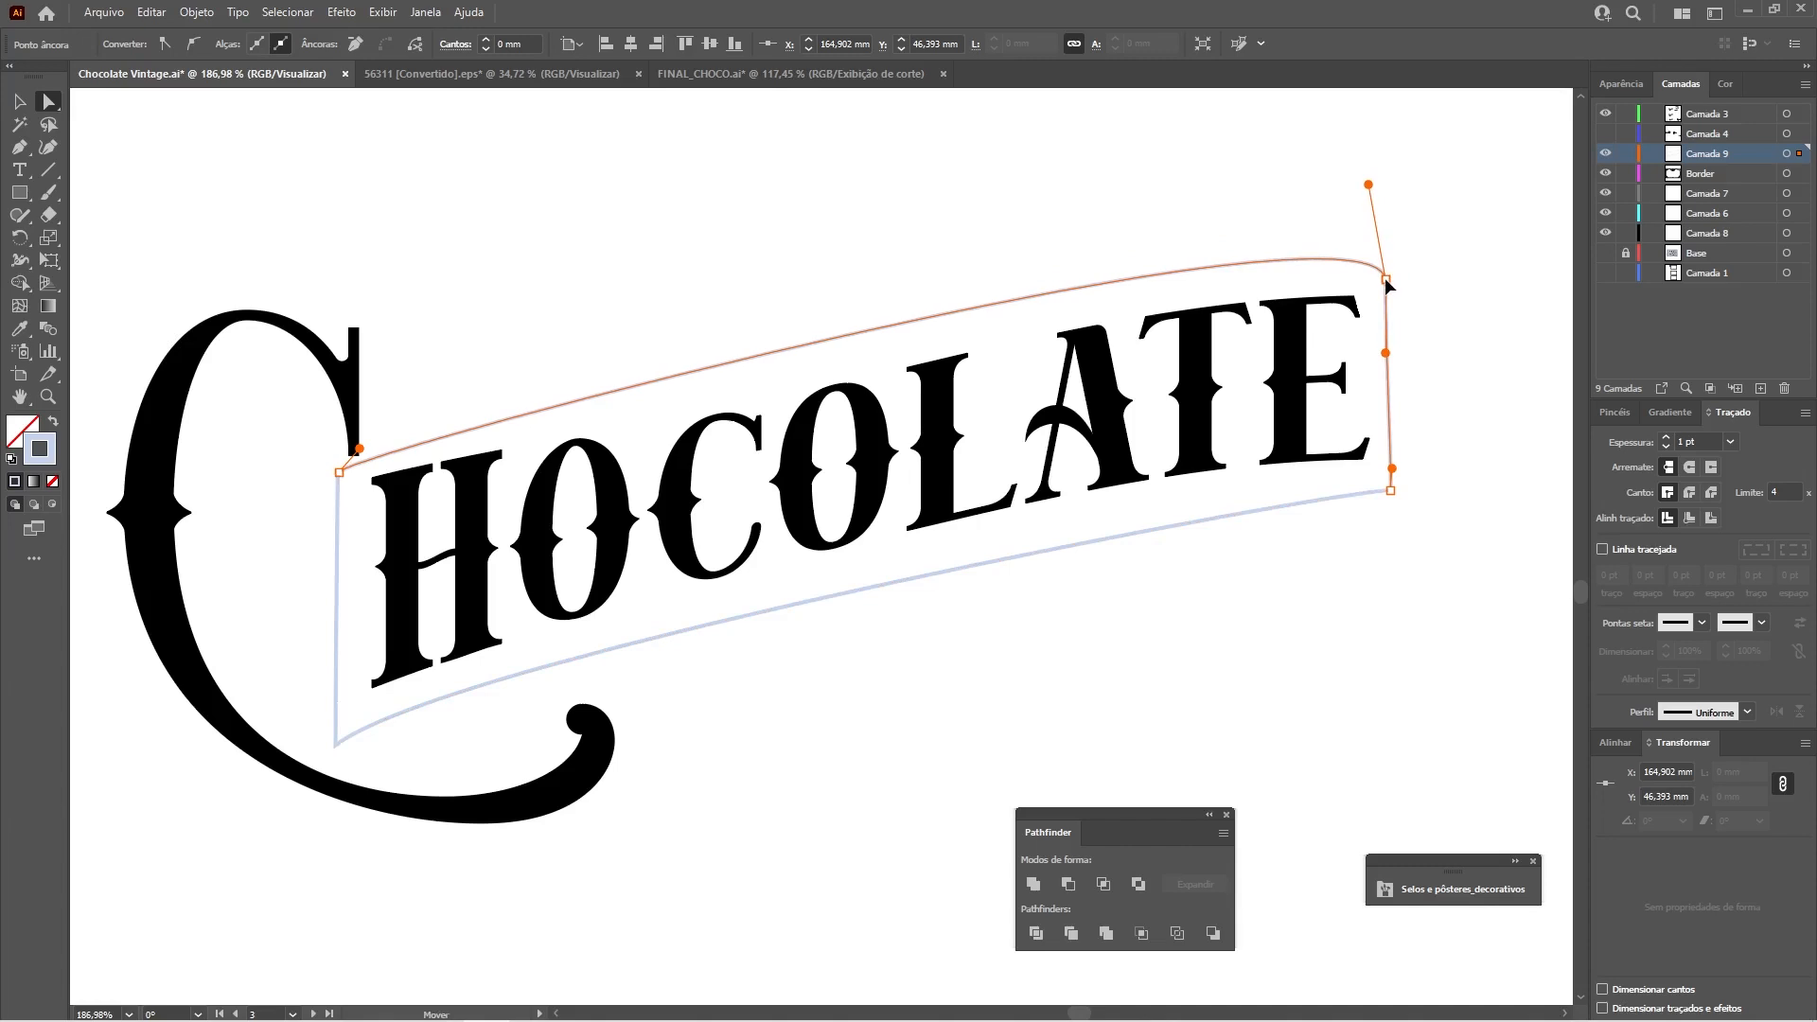
left_click(1423, 242)
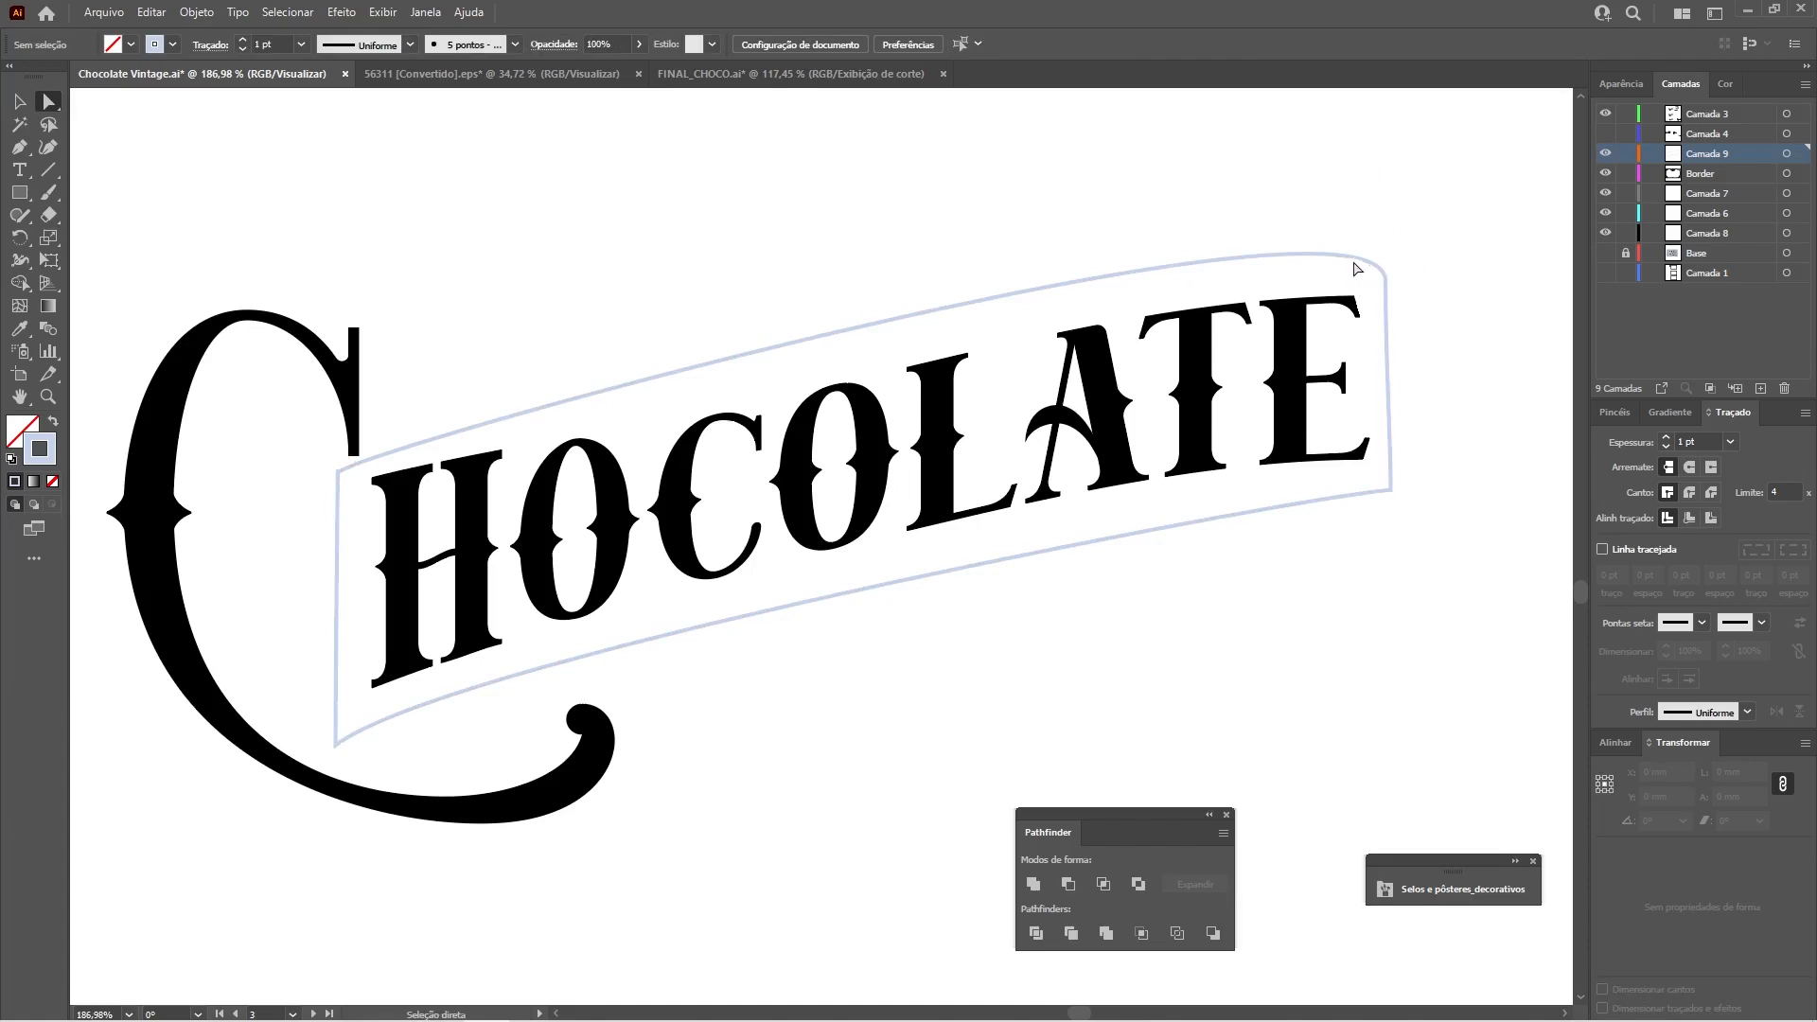
Reshape the banner outline's lower-right corner so the bottom edge curls down into the right end below the E.
left_click(1397, 502)
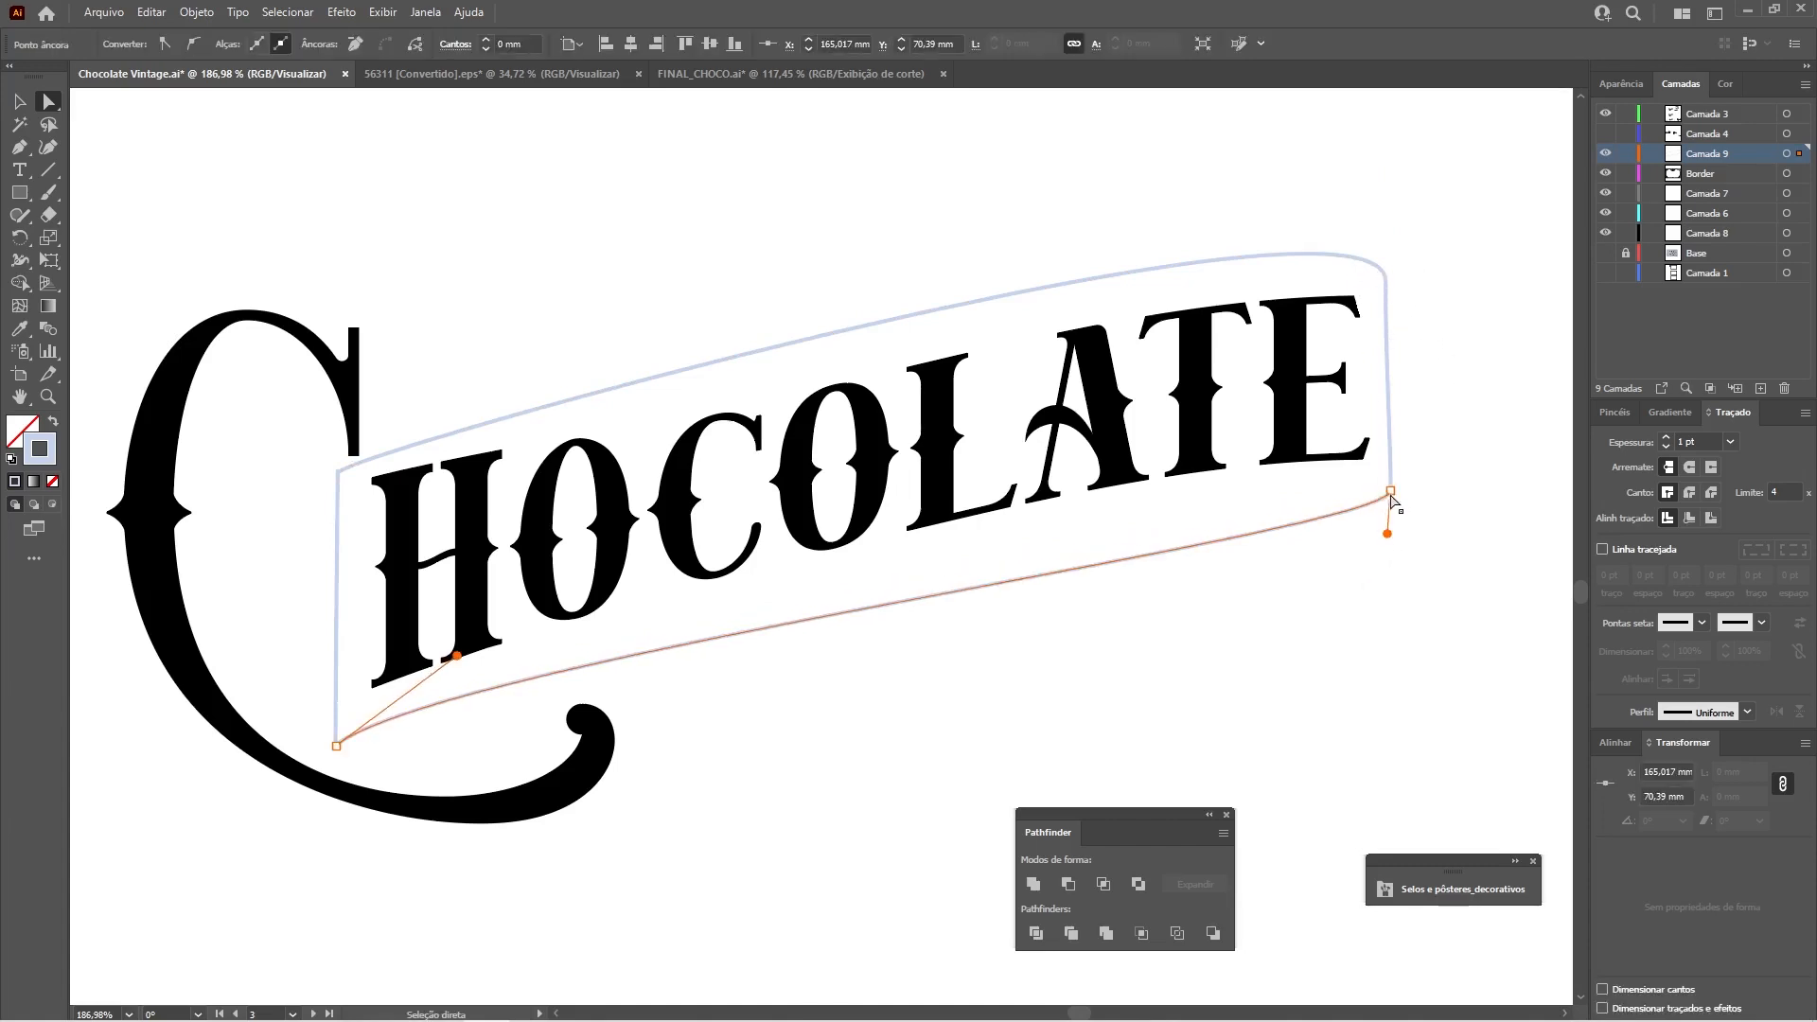
left_click(1388, 493)
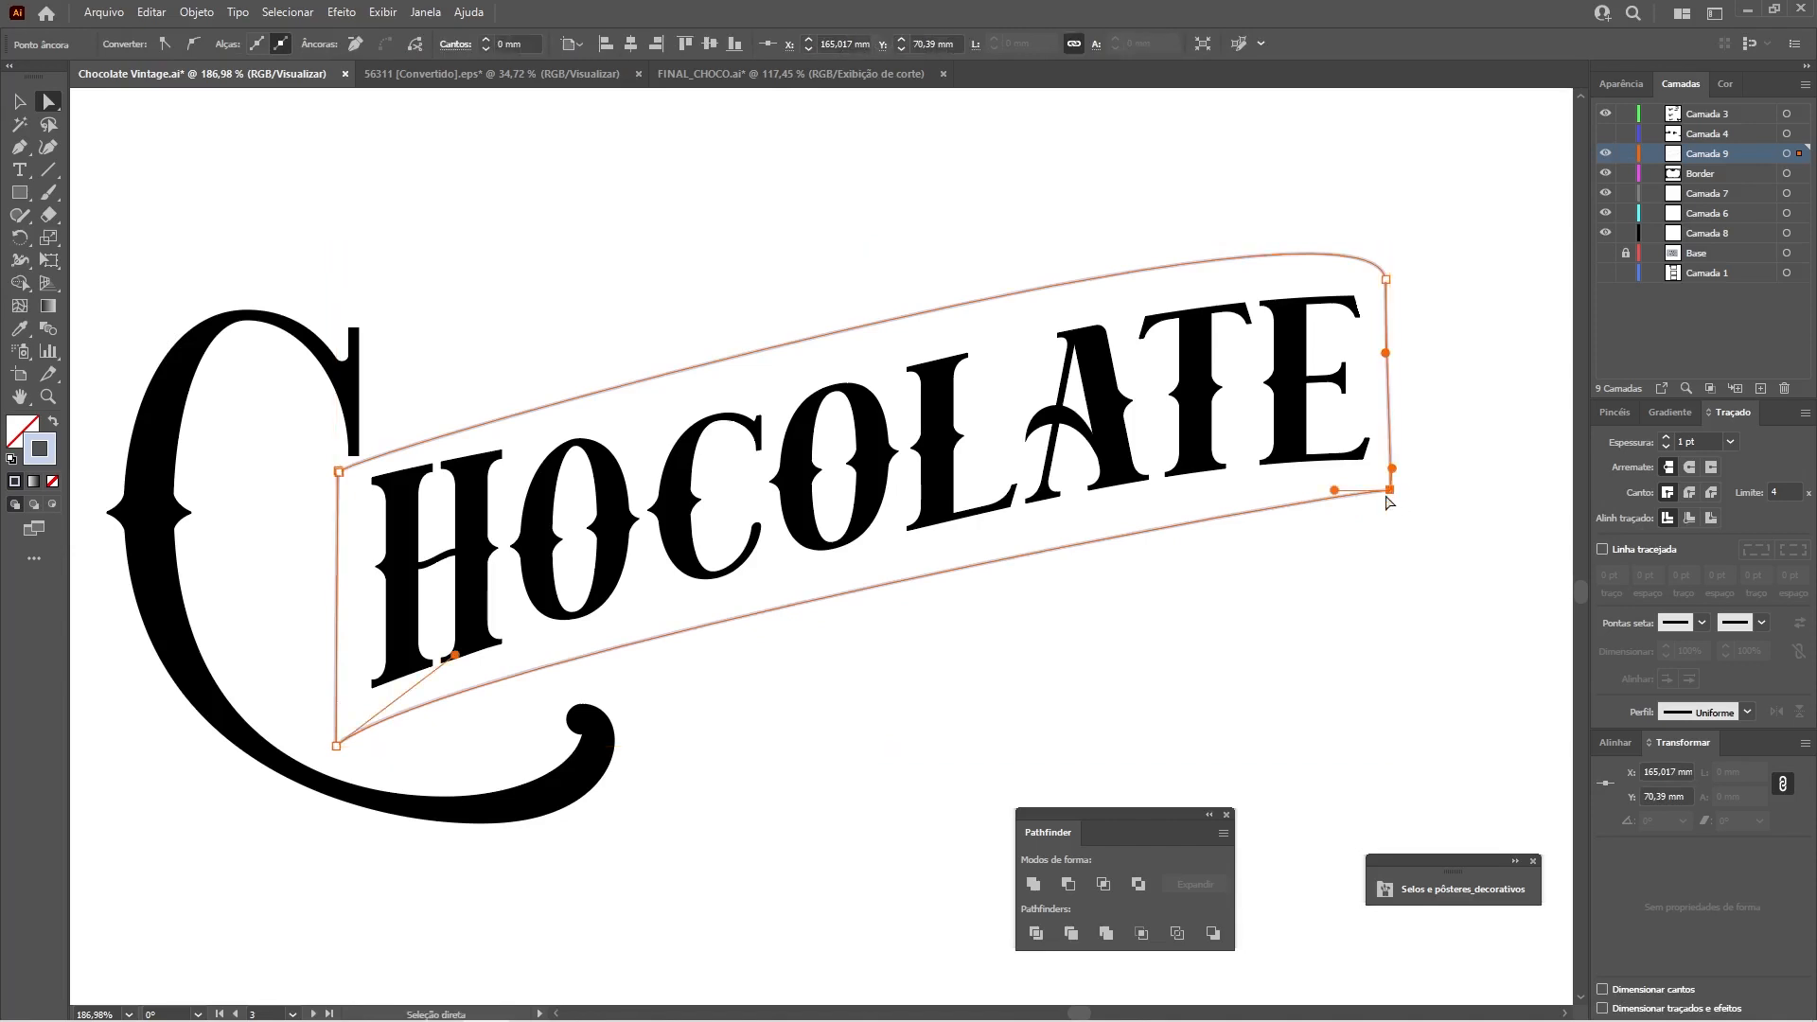
left_click_drag(1391, 493, 1384, 431)
left_click(1282, 231)
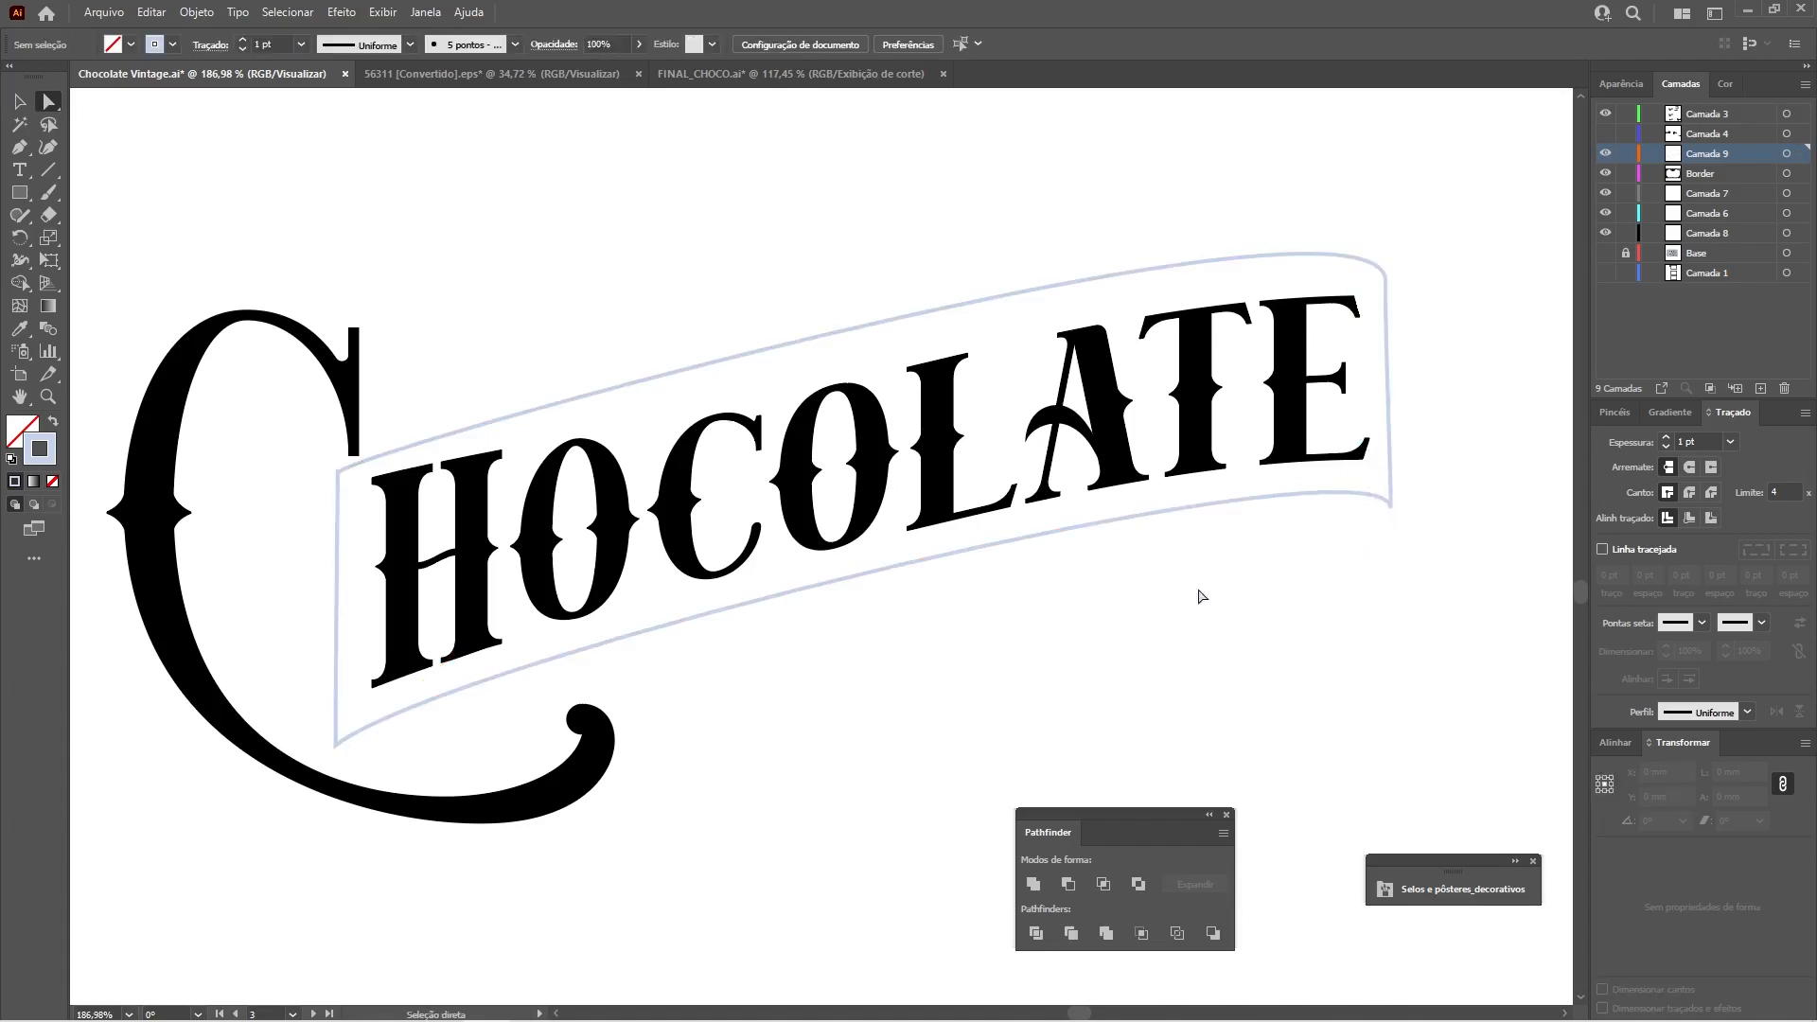
Select the banner outline and recolour its stroke to cyan 00D3ED.
key("v")
left_click_drag(1360, 528, 1457, 498)
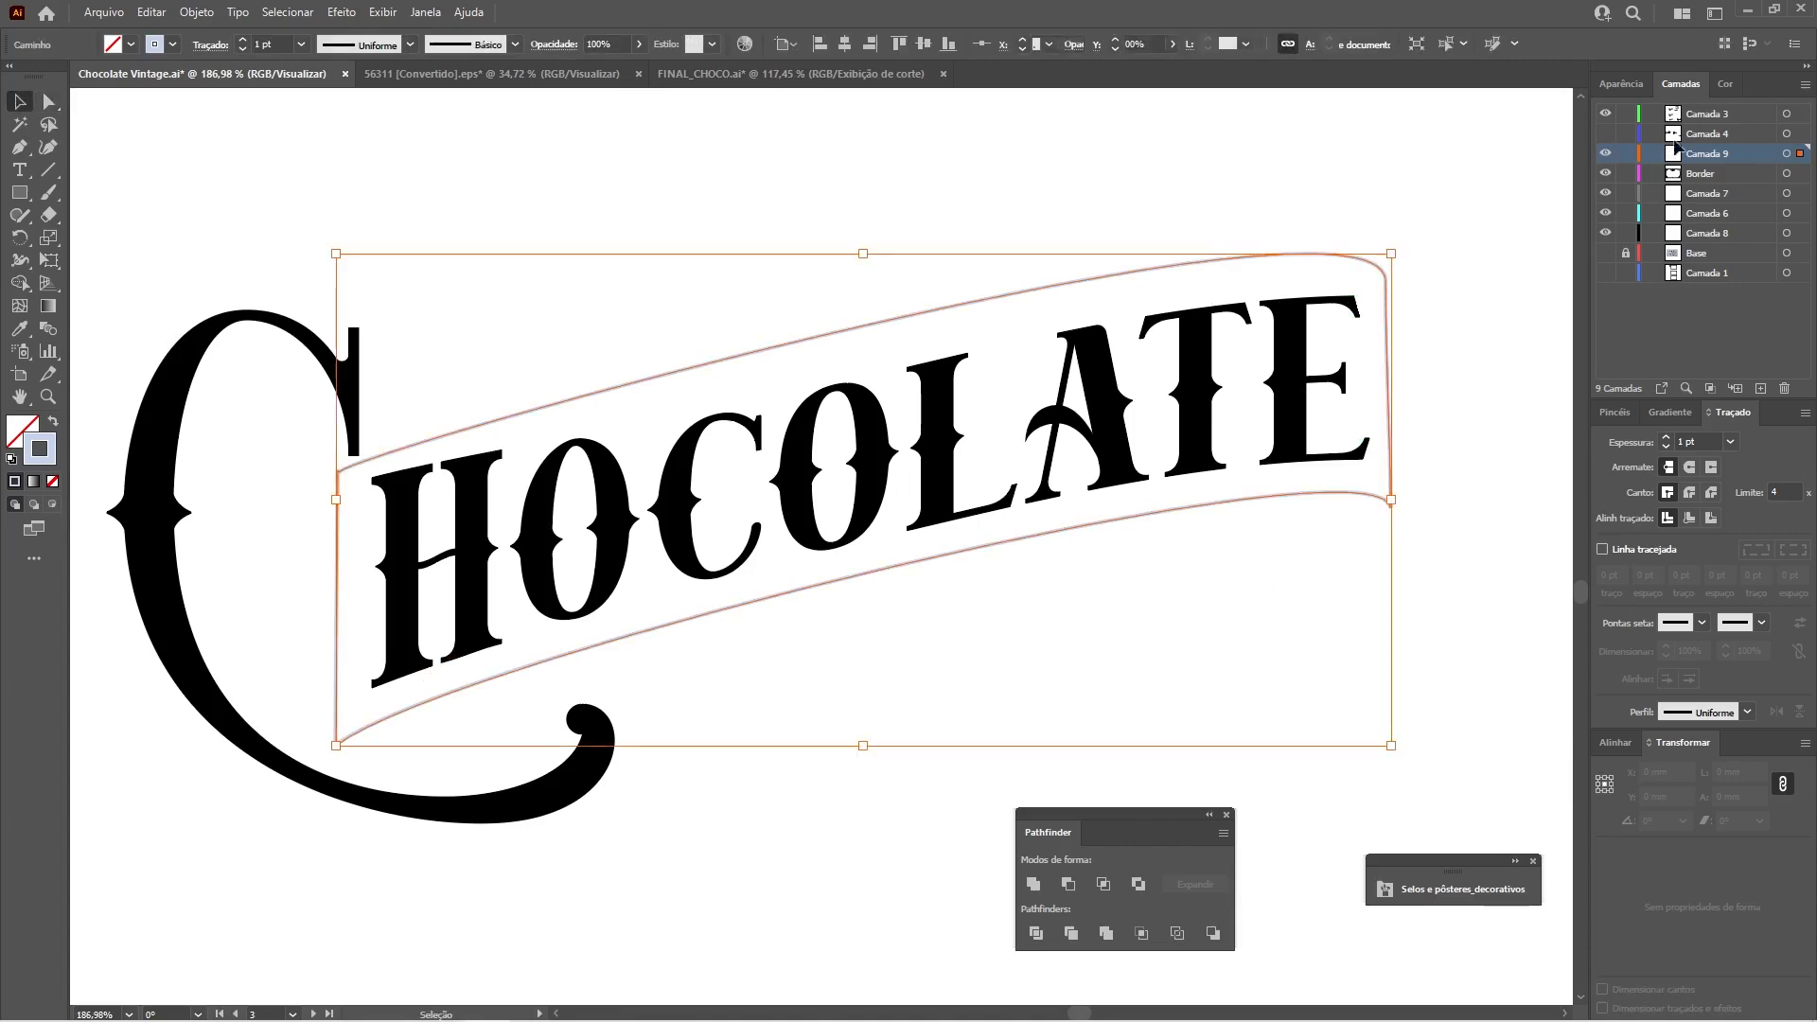
left_click(1731, 85)
left_click_drag(1733, 121, 1657, 118)
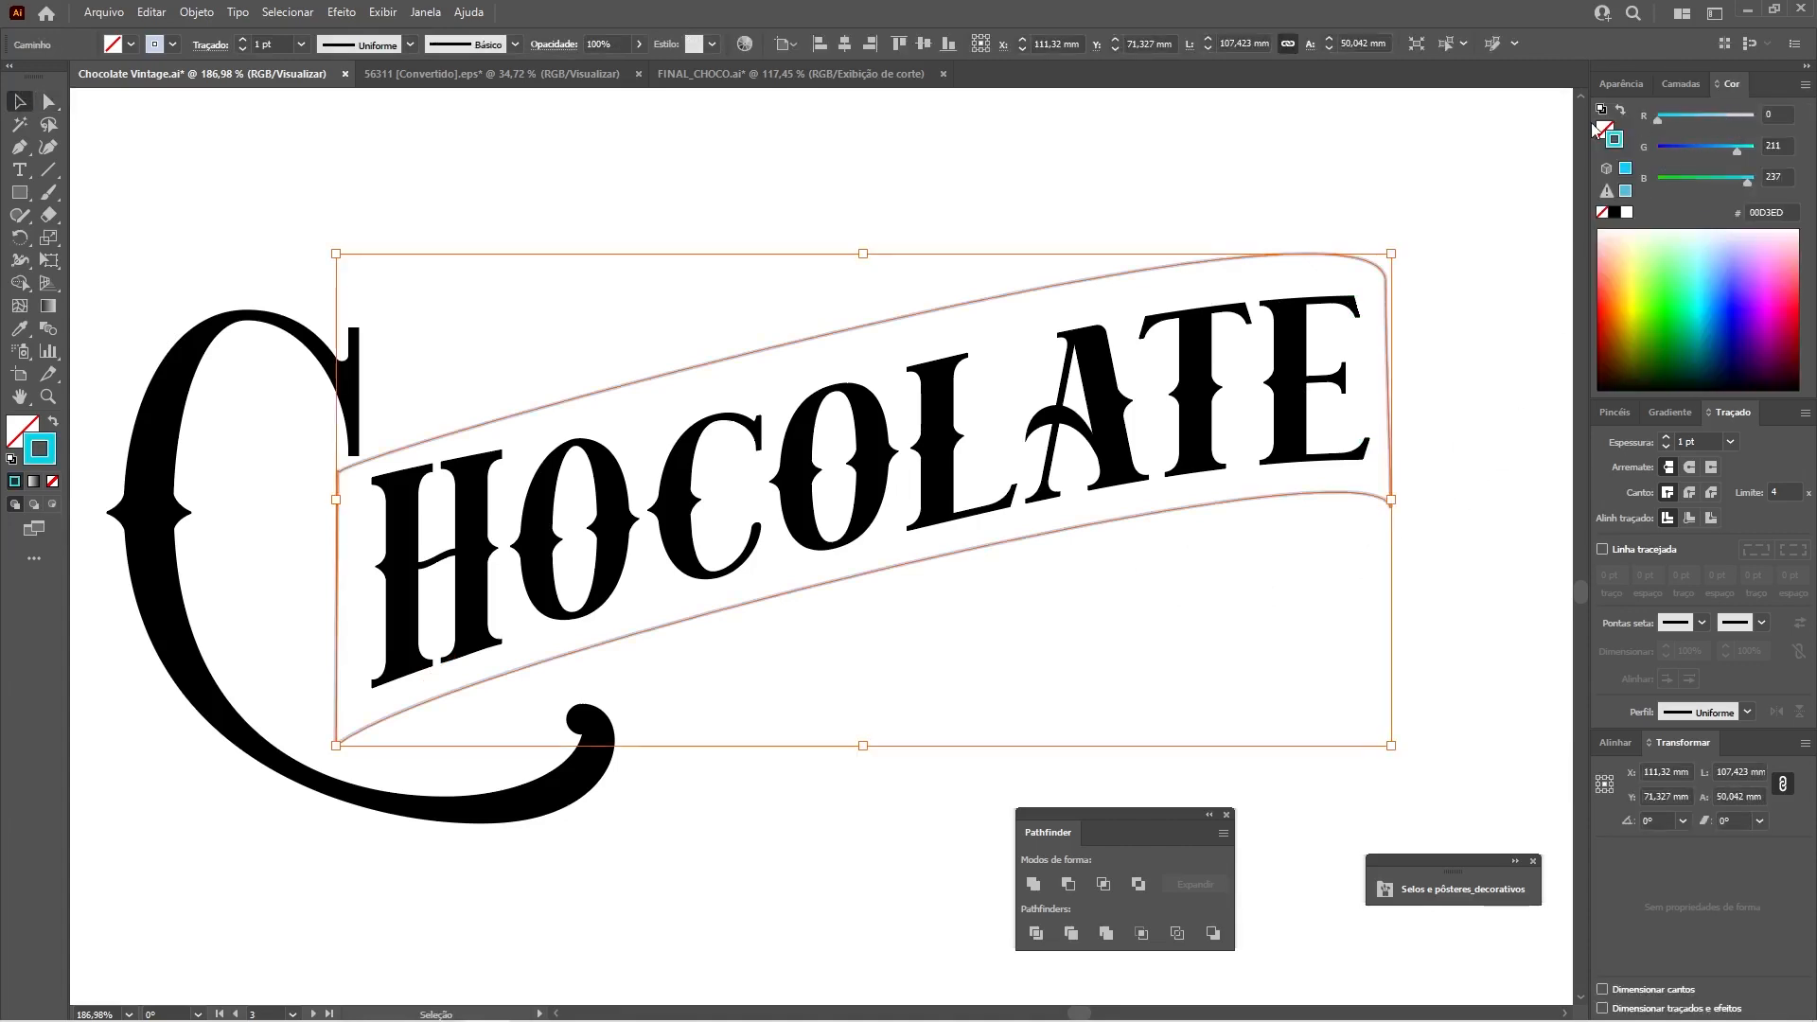
left_click(1485, 442)
key("z")
left_click_drag(1384, 522, 1198, 423)
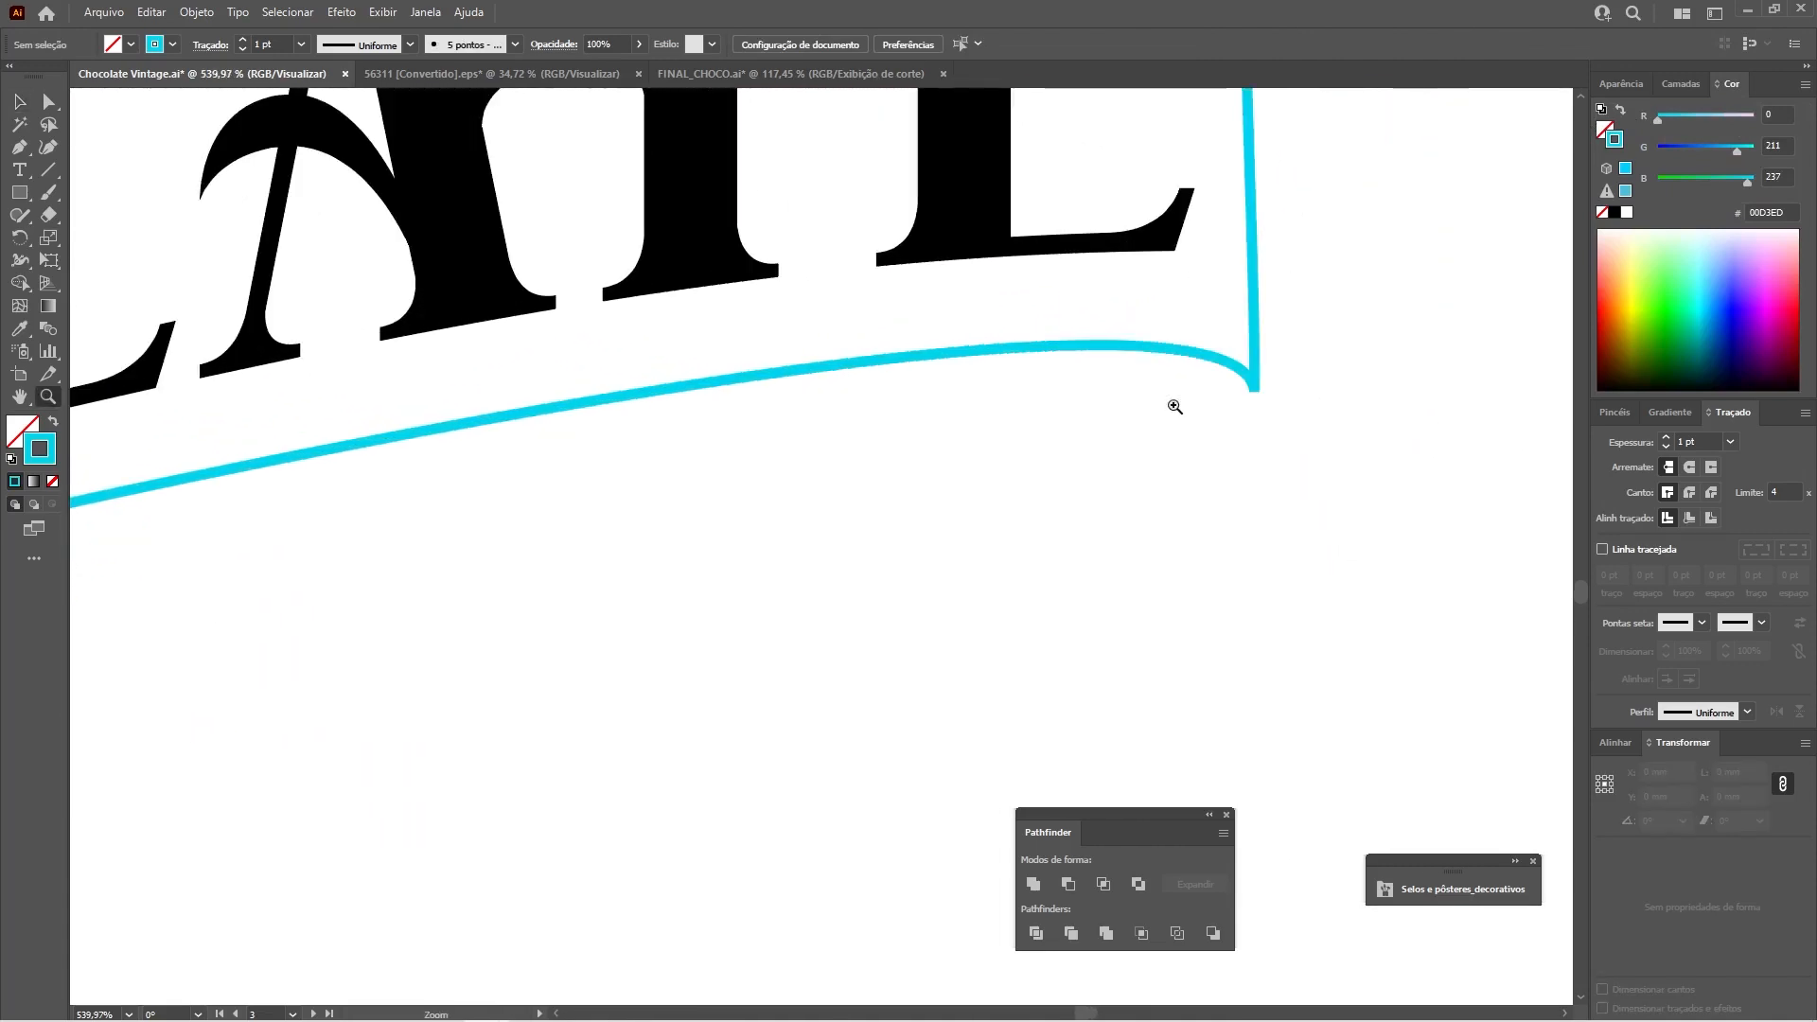
Draw a curled fold about 15 mm wide beneath the banner's lower-right end with the Pencil tool.
left_click_drag(1245, 366, 1211, 433)
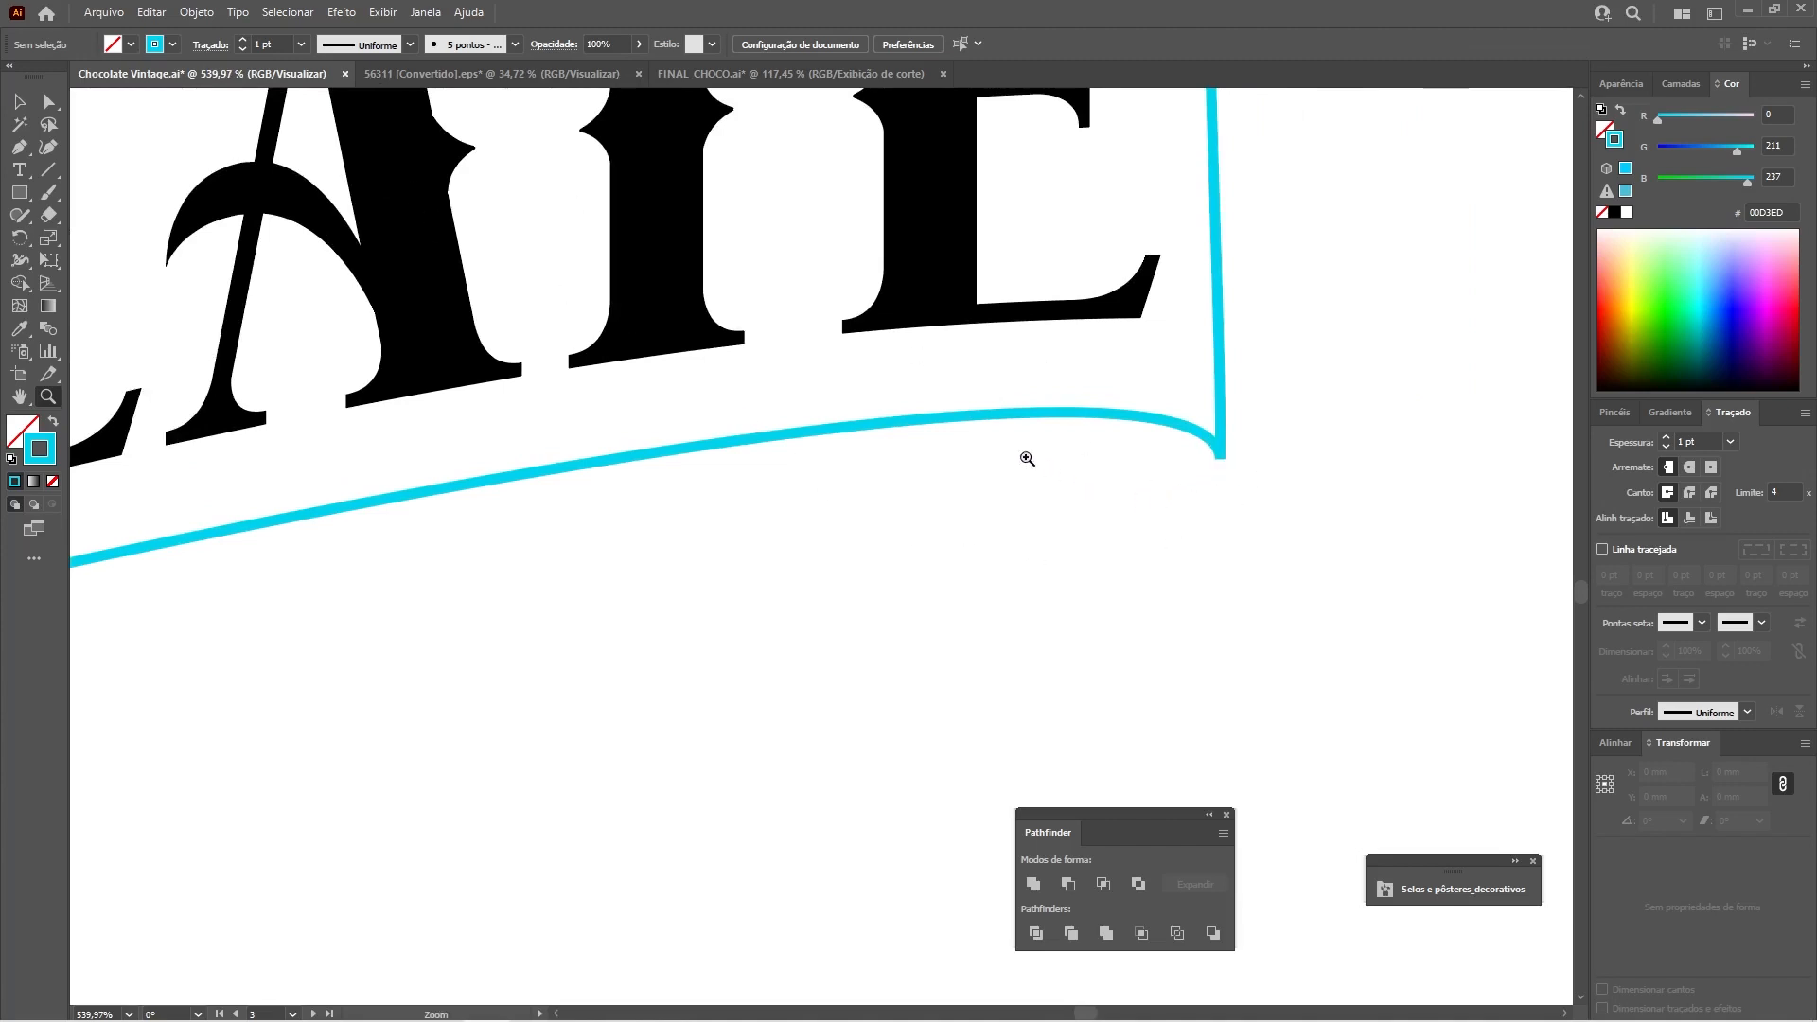
key("n")
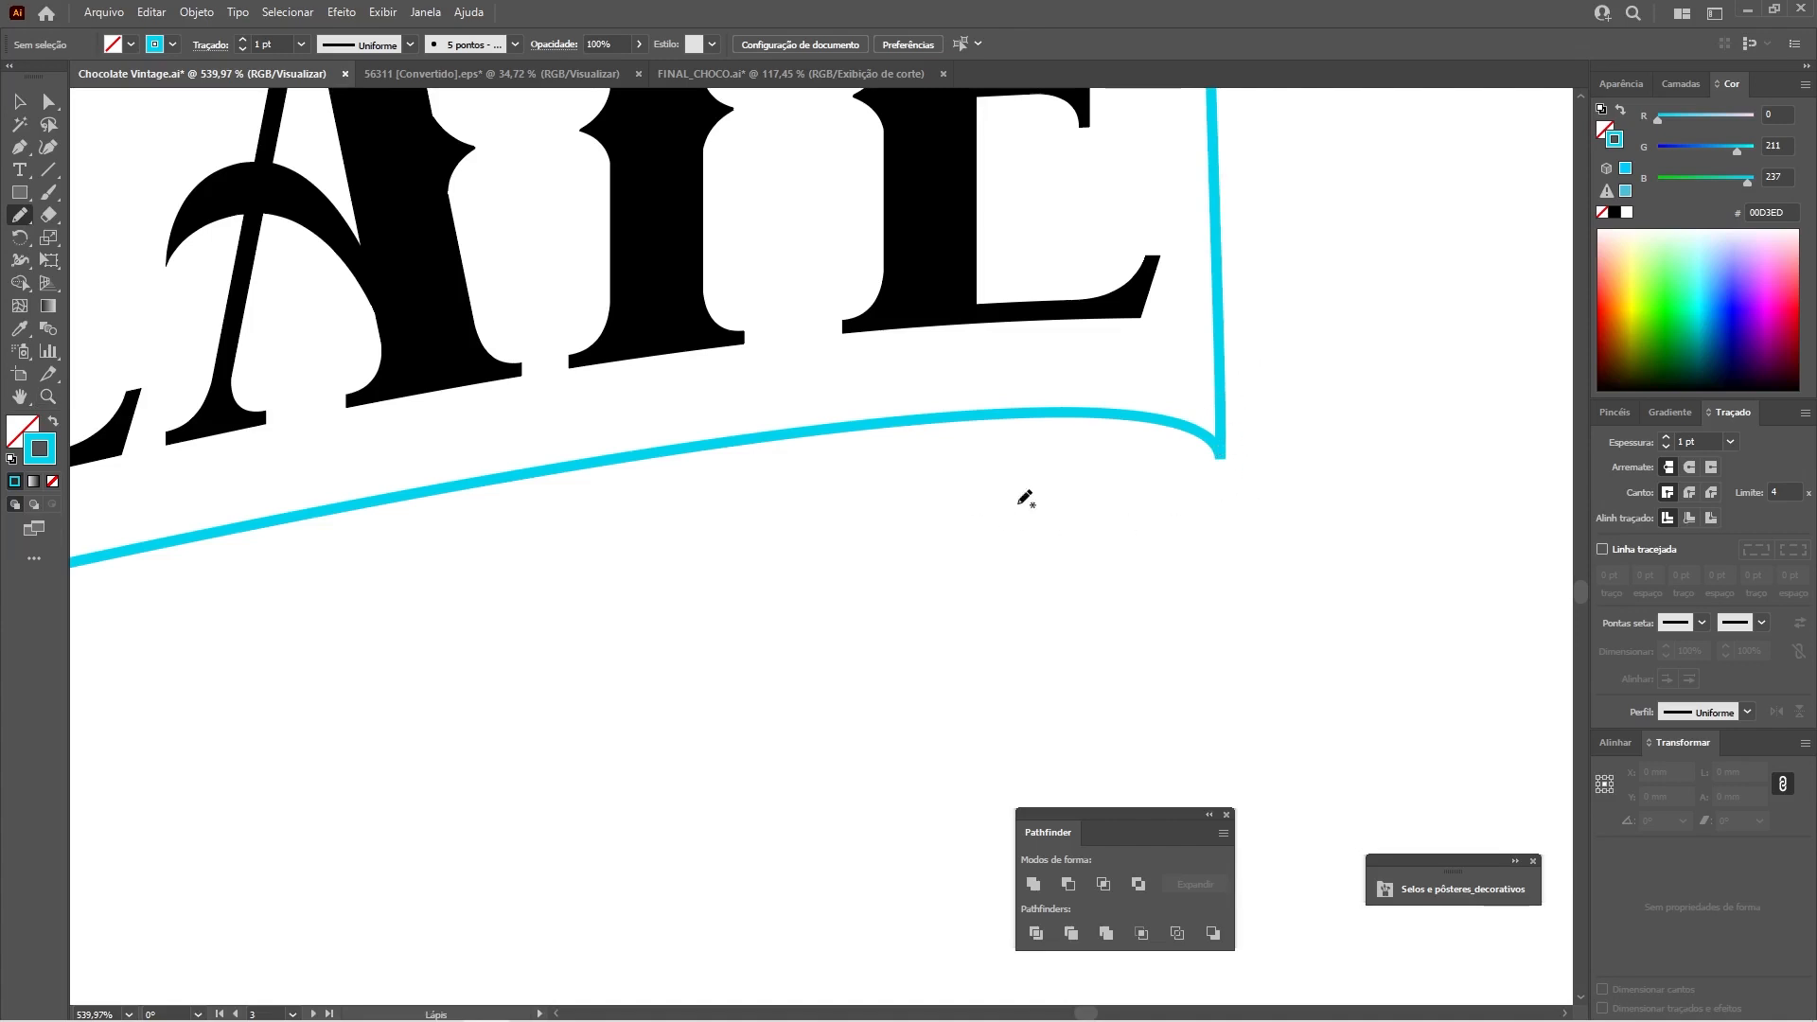
mouse_move(1217, 455)
left_mouse_down()
mouse_move(1193, 492)
mouse_move(1119, 501)
mouse_move(909, 436)
mouse_move(800, 426)
left_mouse_up()
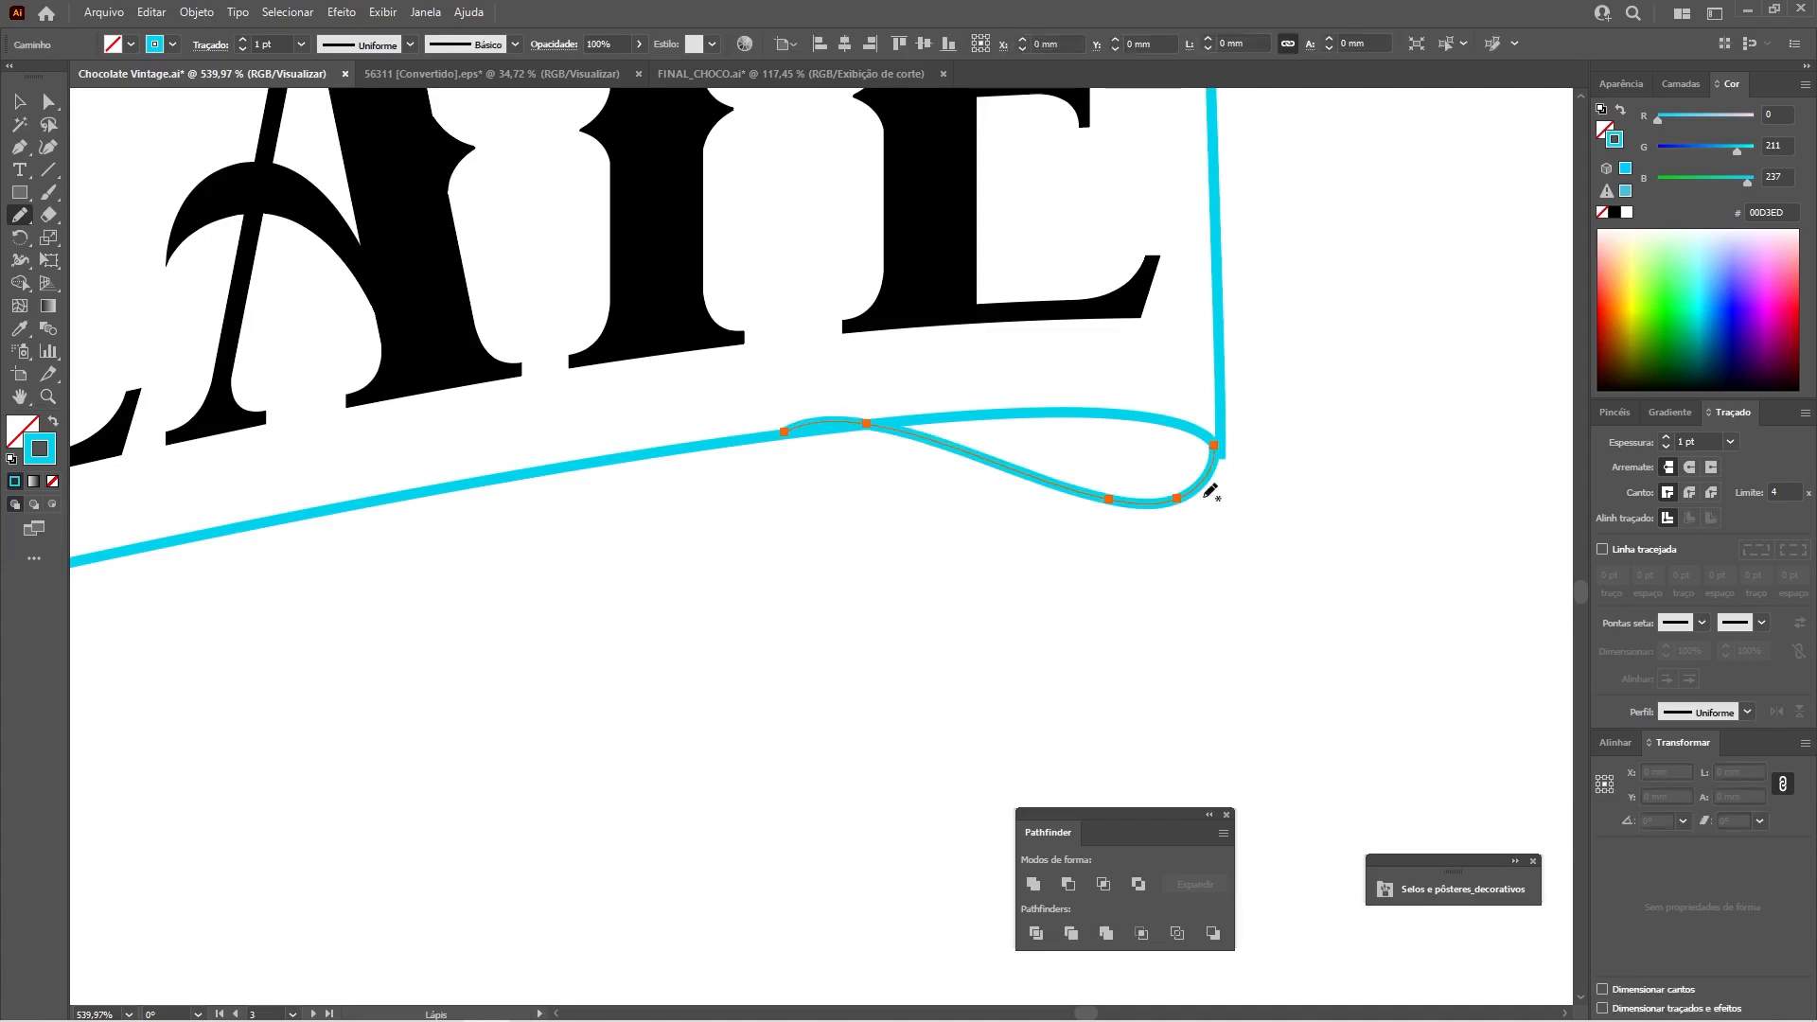
key("ctrl+minus")
key("ctrl+minus")
key("ctrl+minus")
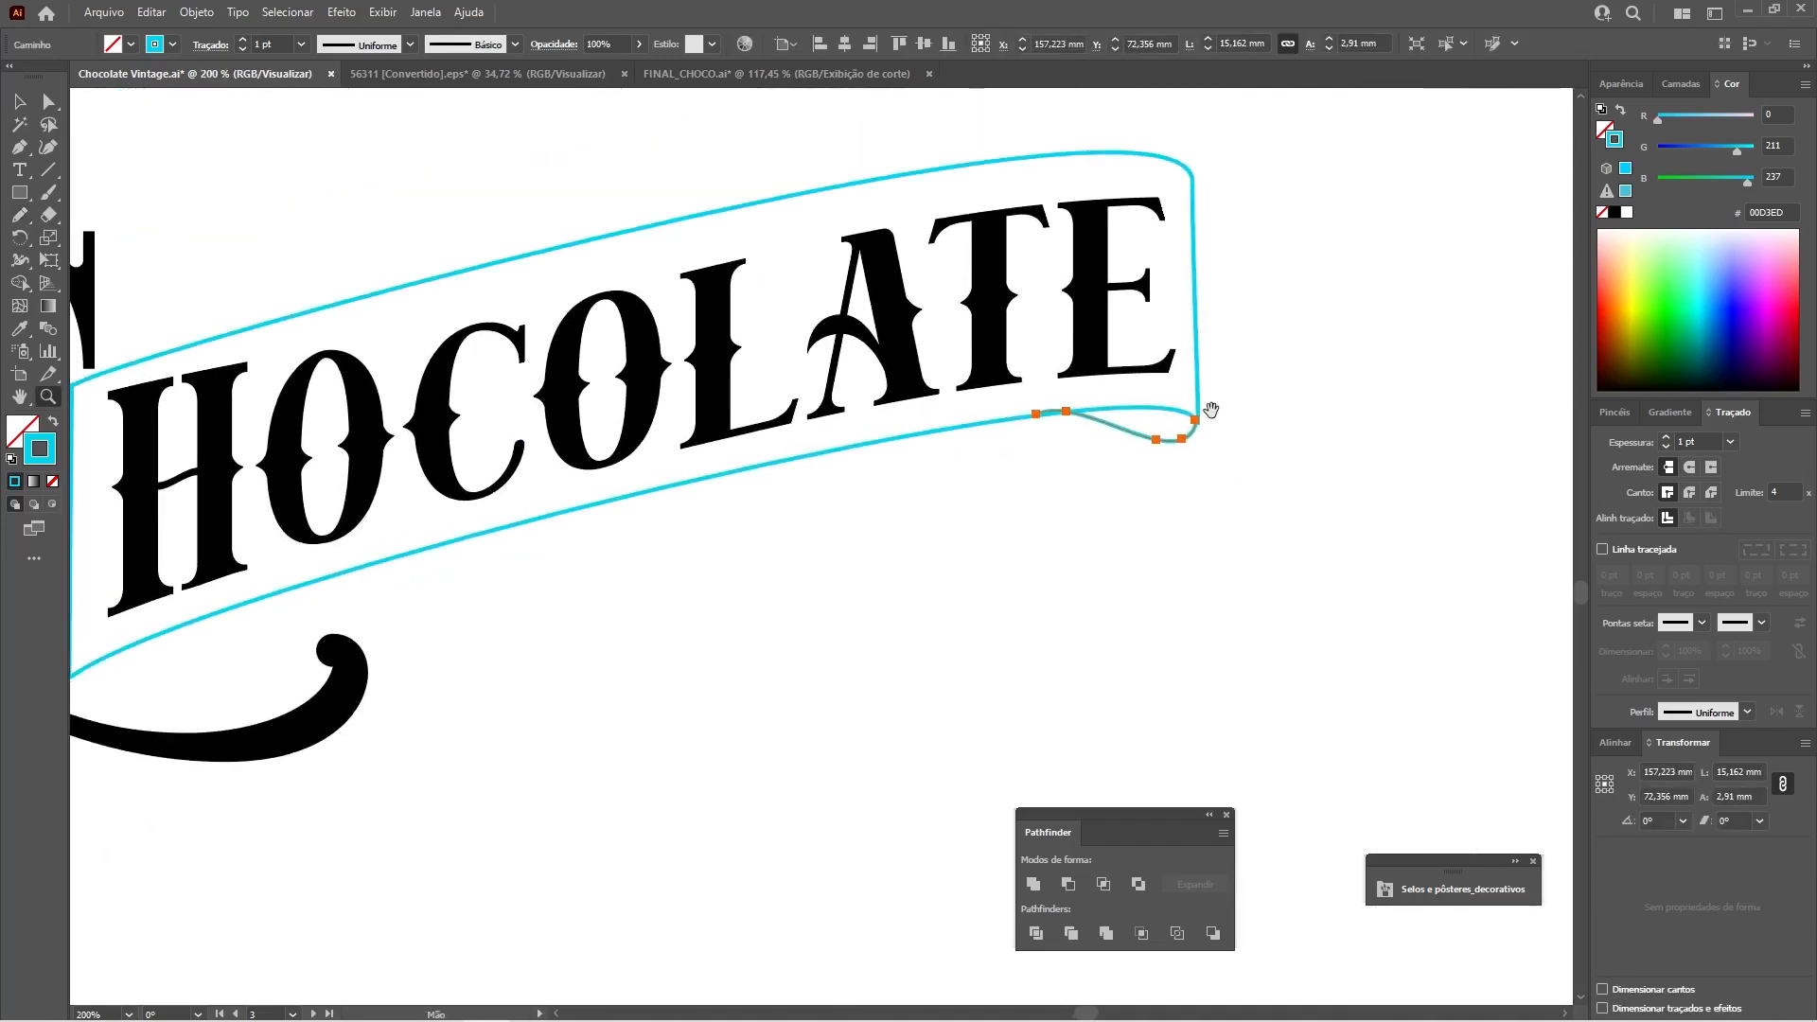
left_click(1230, 566)
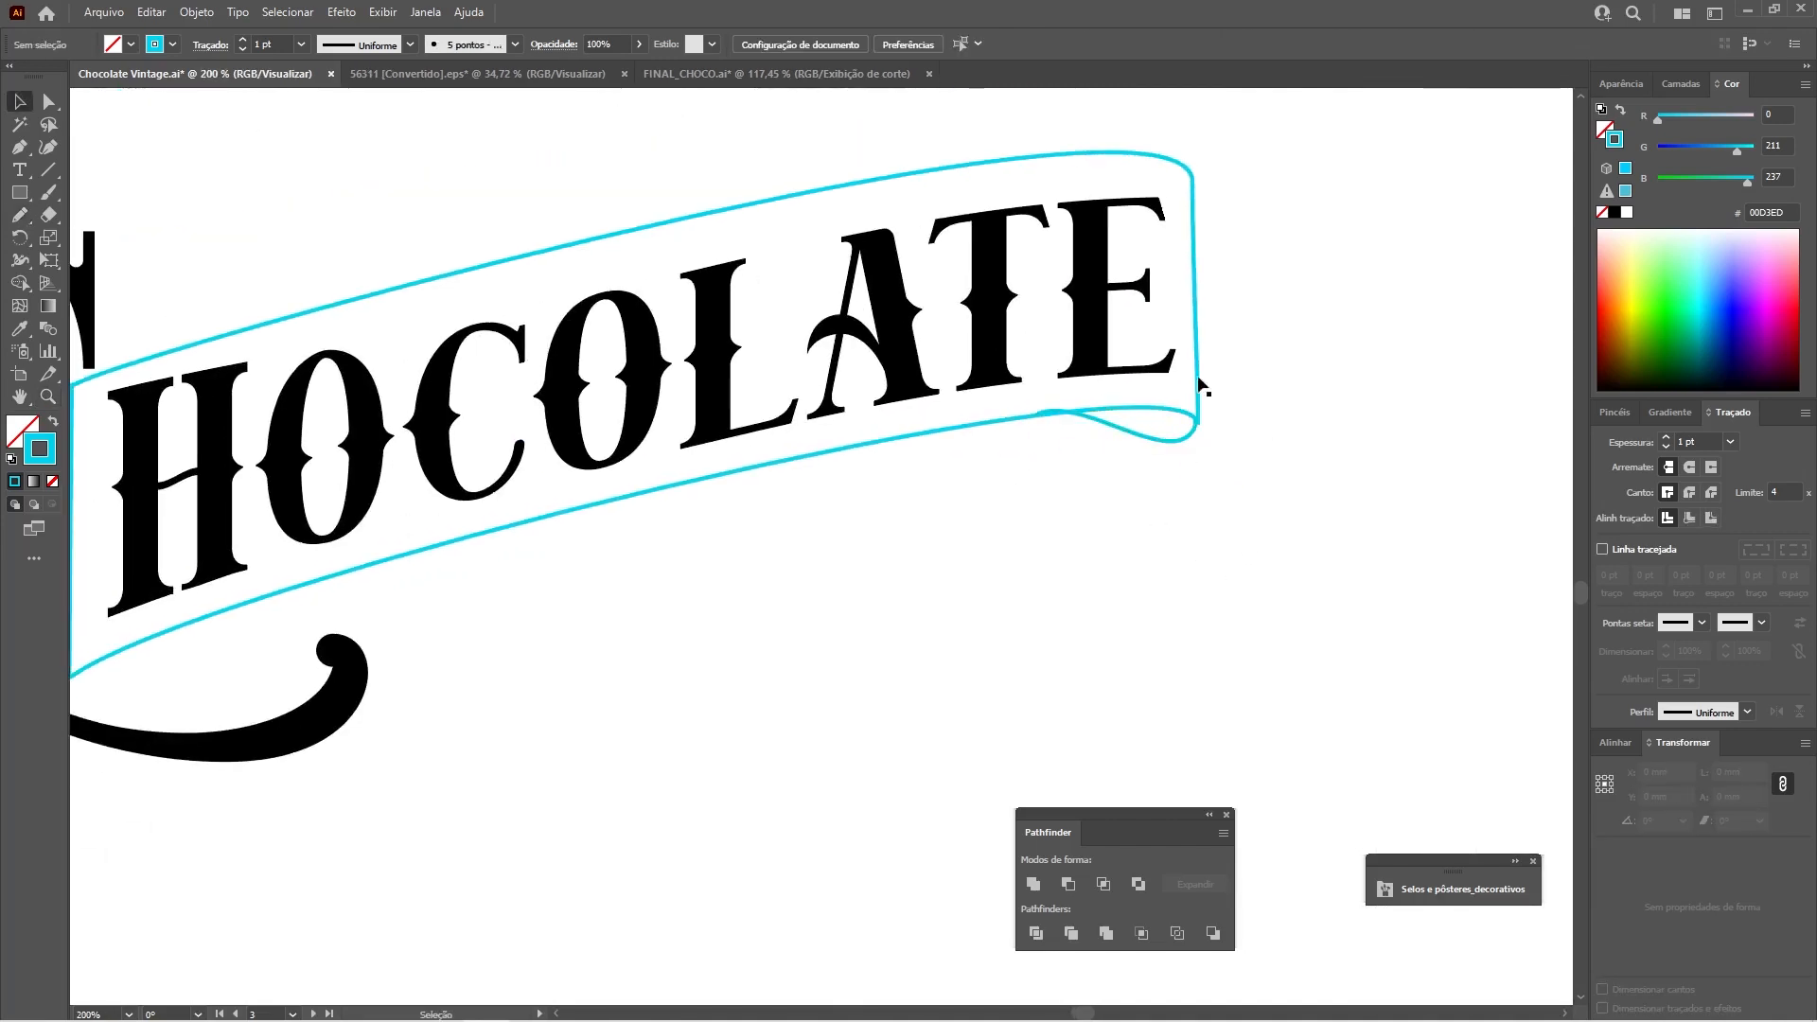
Select the fold curve and adjust it where it meets the banner's lower edge.
key("a")
left_click(1091, 428)
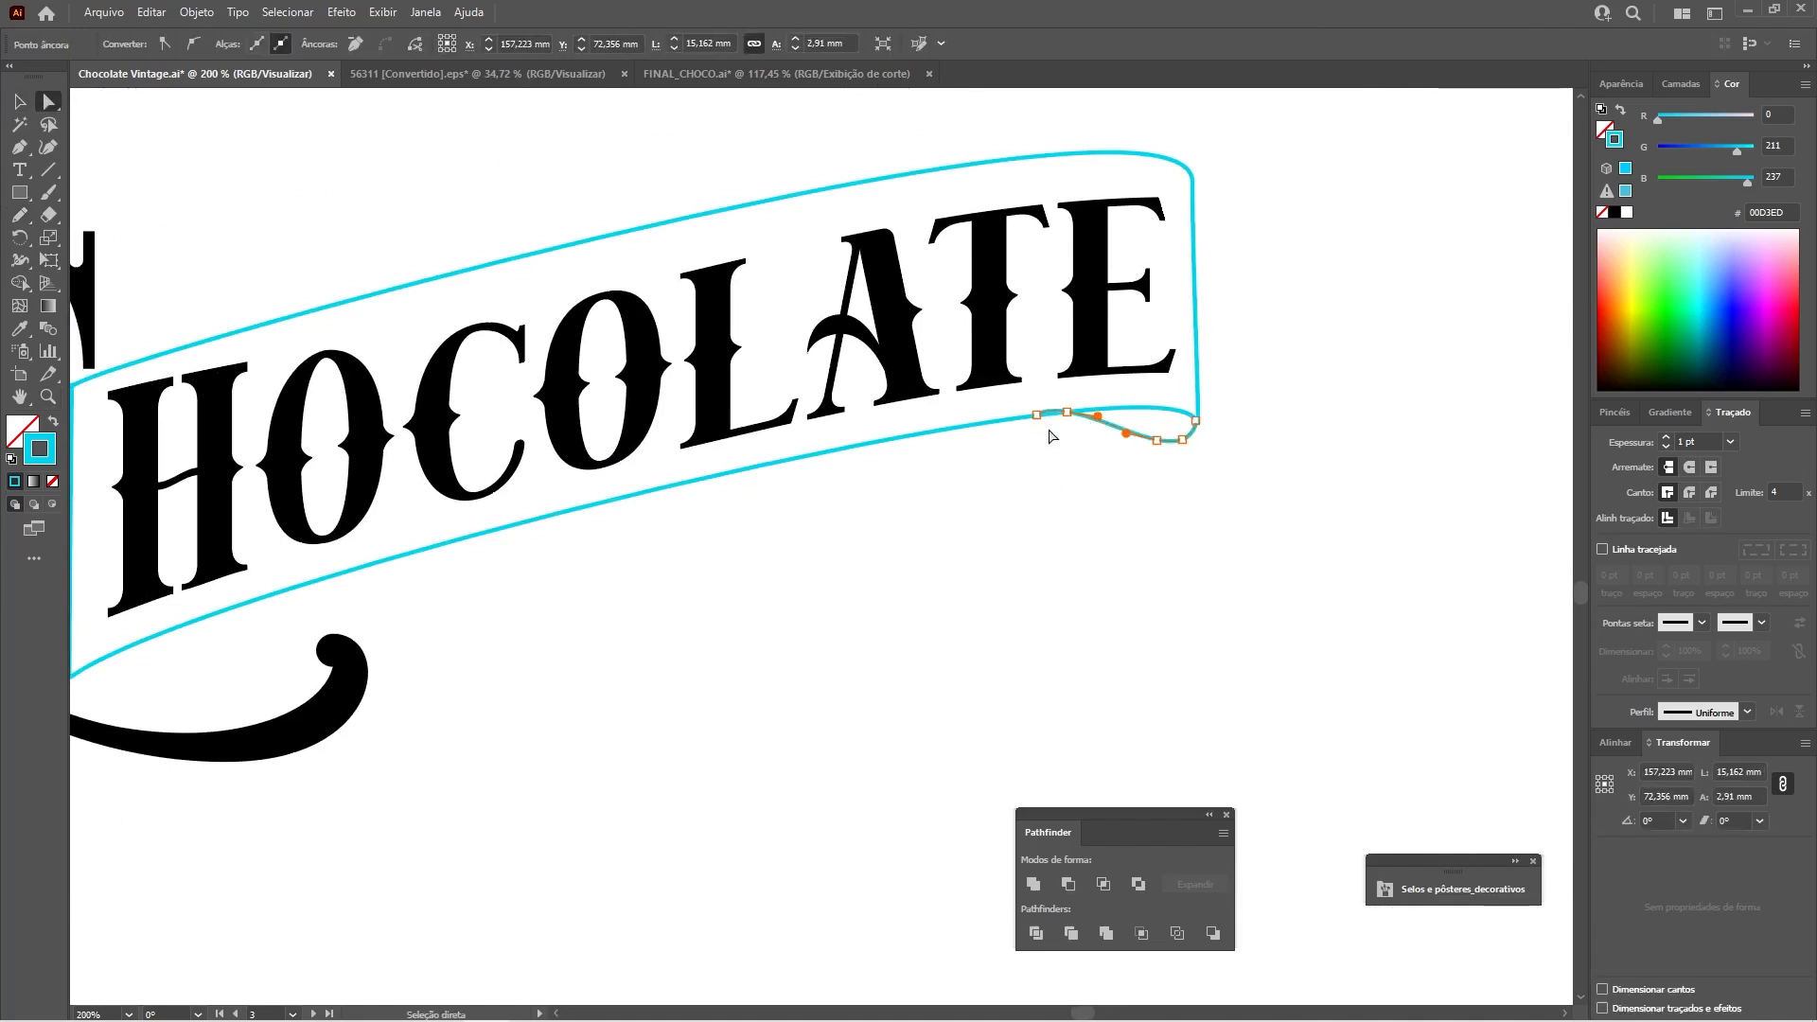
key("v")
left_click_drag(1112, 413, 1105, 420)
left_click(1036, 525)
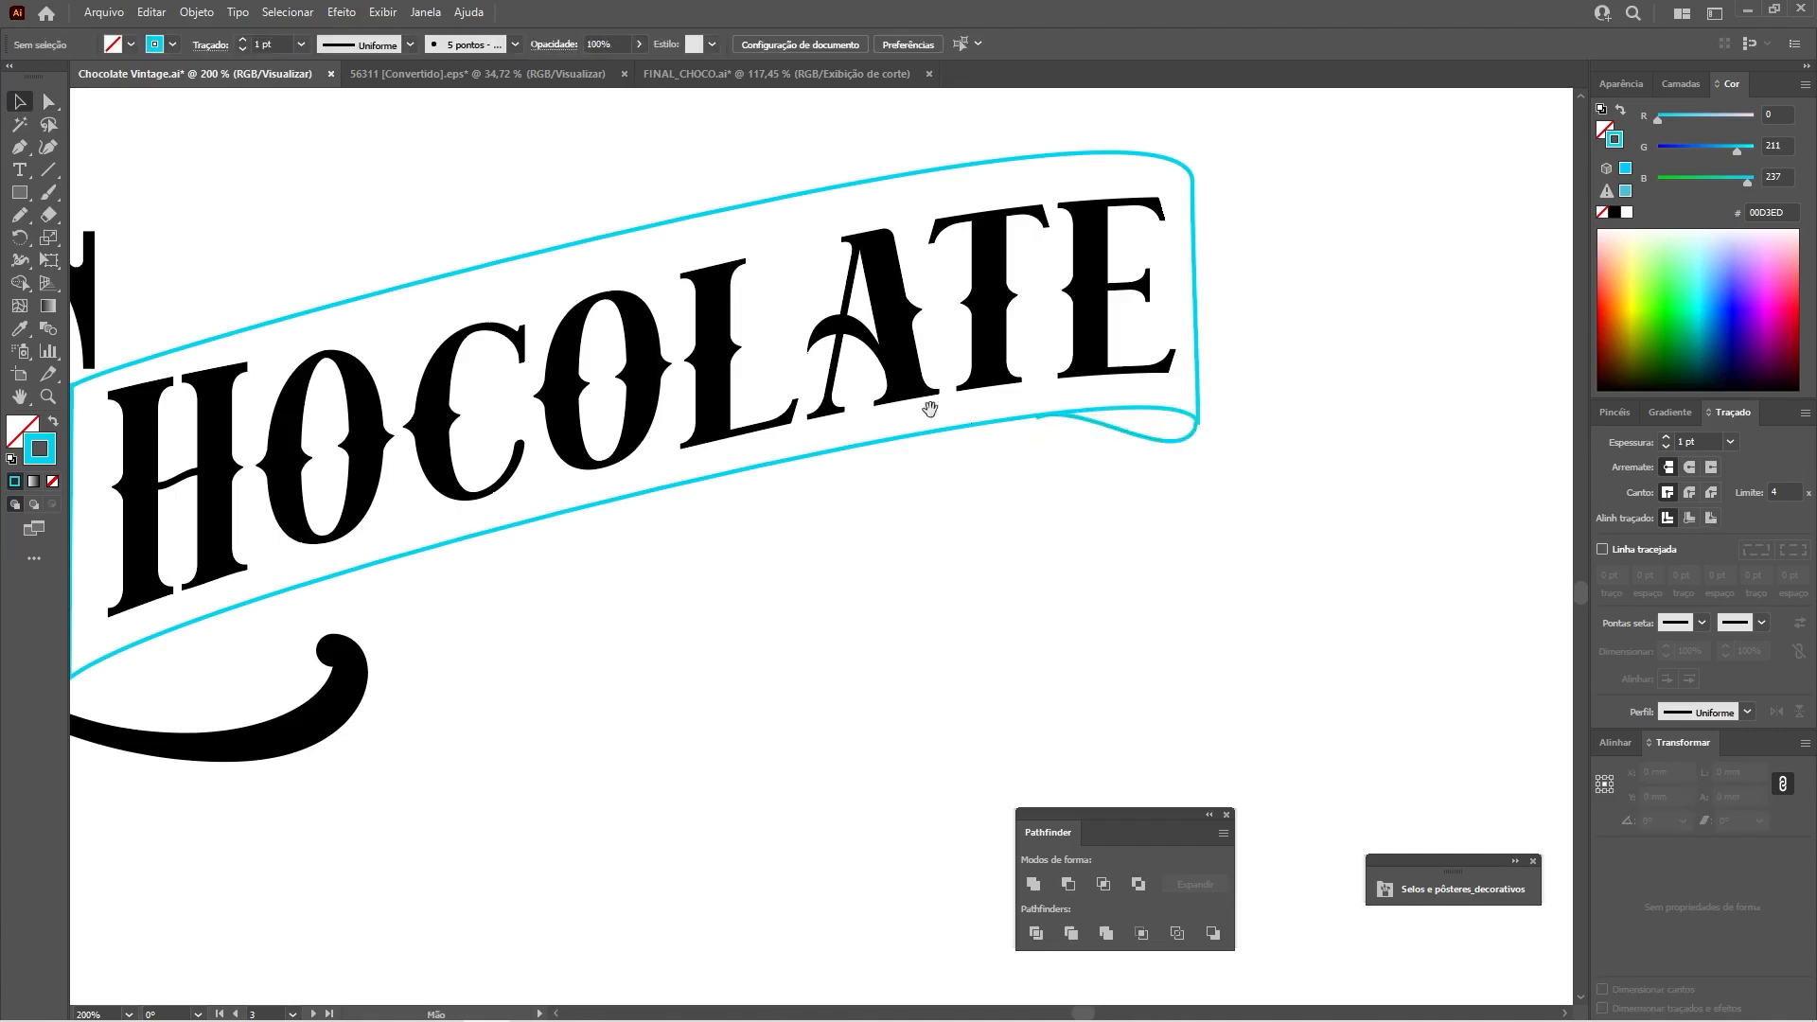
Adjust the anchor point at the upper end of the banner's left edge, beside the large C.
left_click_drag(971, 426, 1393, 563)
key("a")
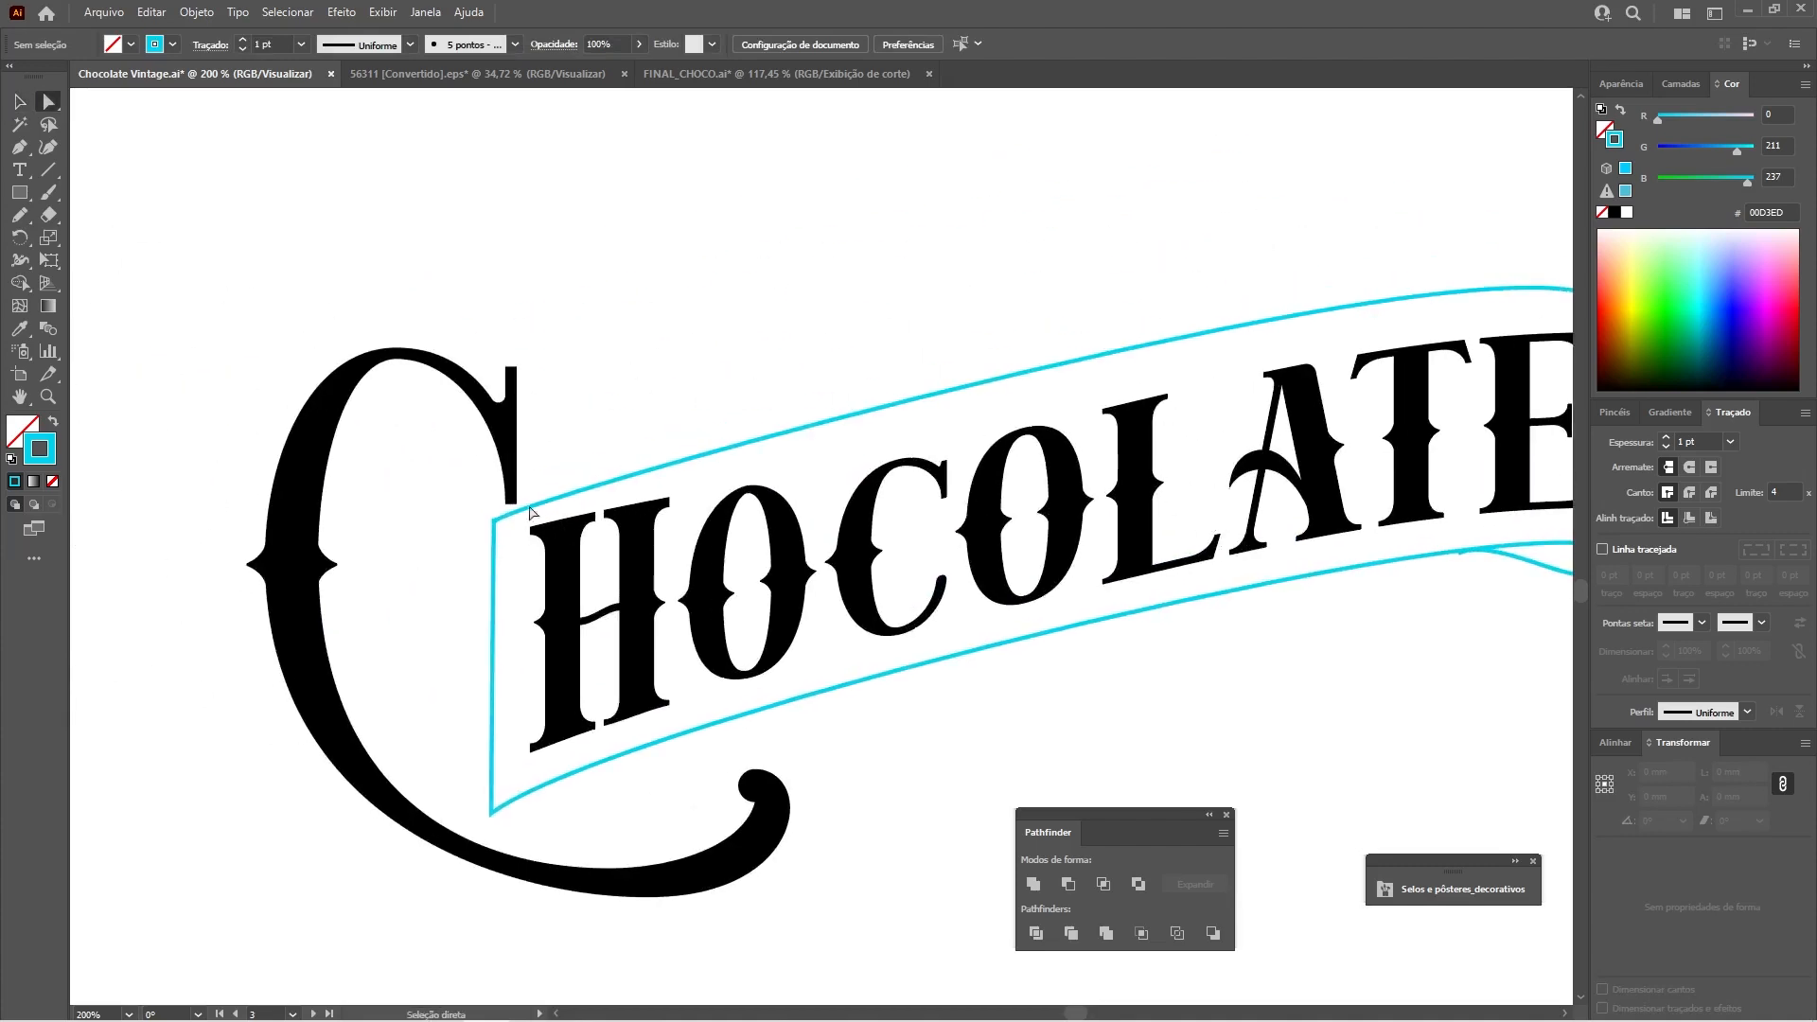
left_click(494, 521)
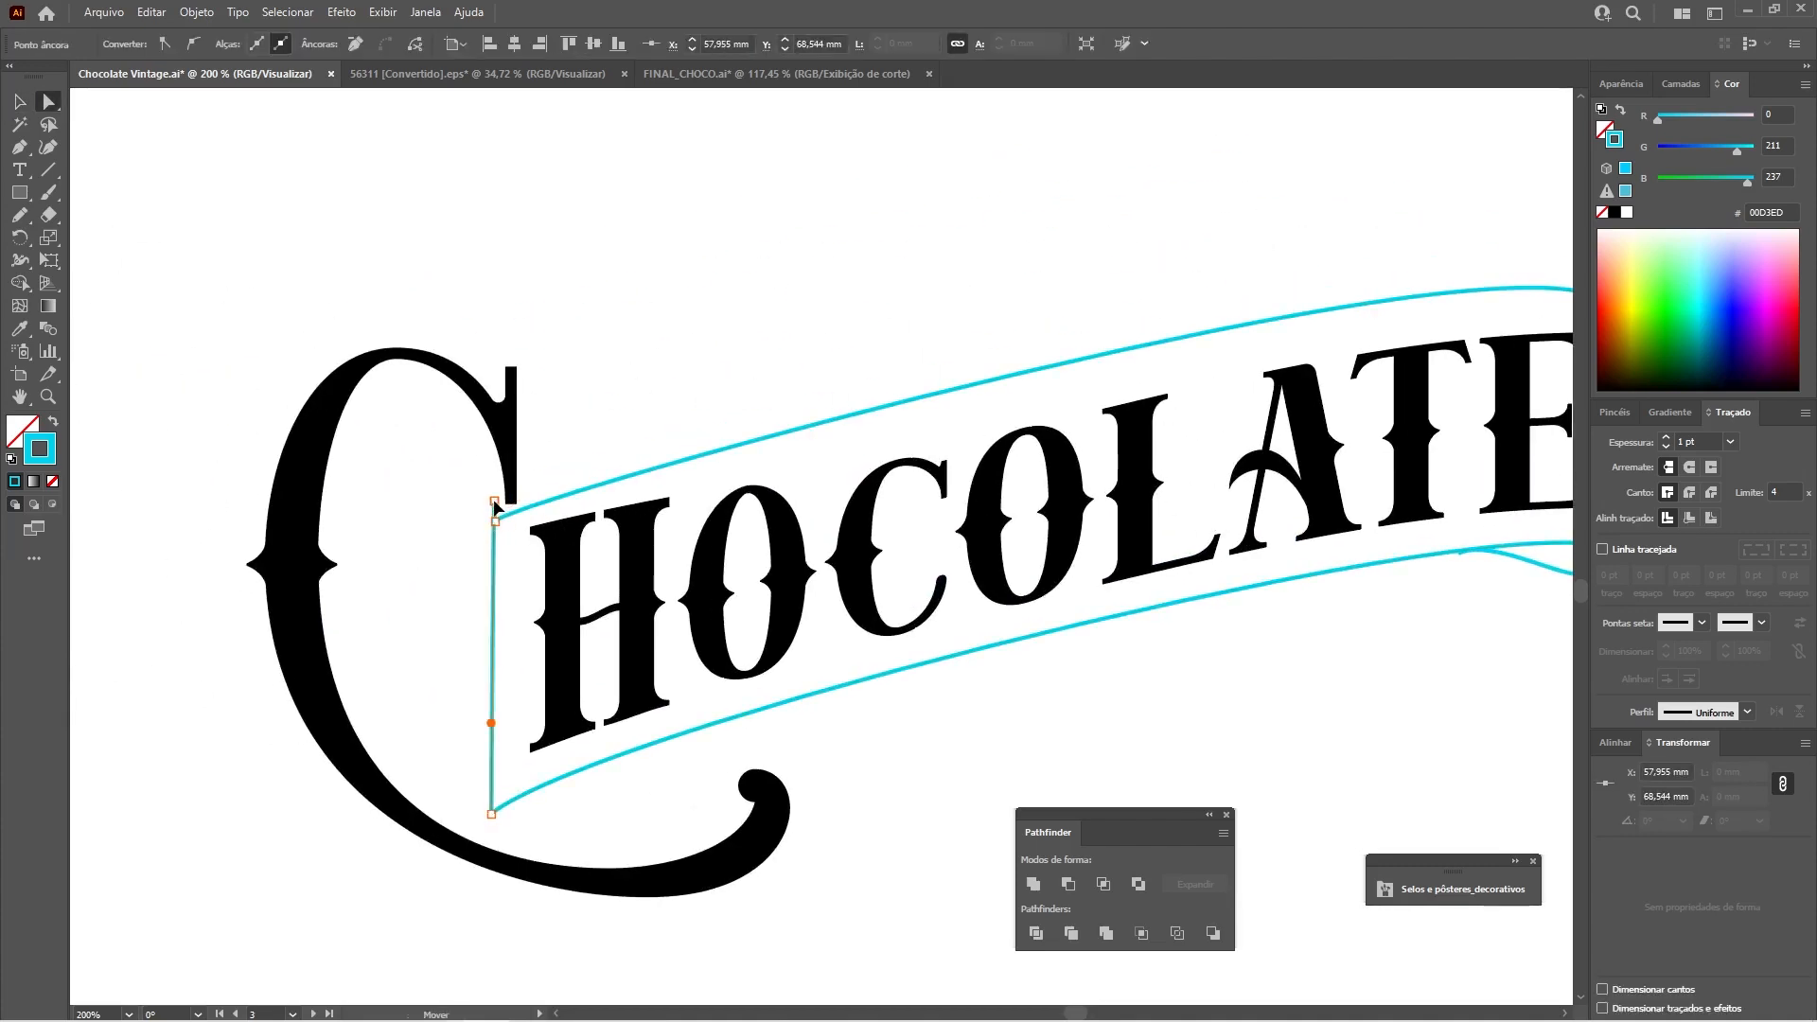
left_click(661, 406)
Examine the finished label in FINAL_CHOCO.ai without the interface panels and return to the Chocolate Vintage.ai document.
left_click(760, 74)
key("Tab")
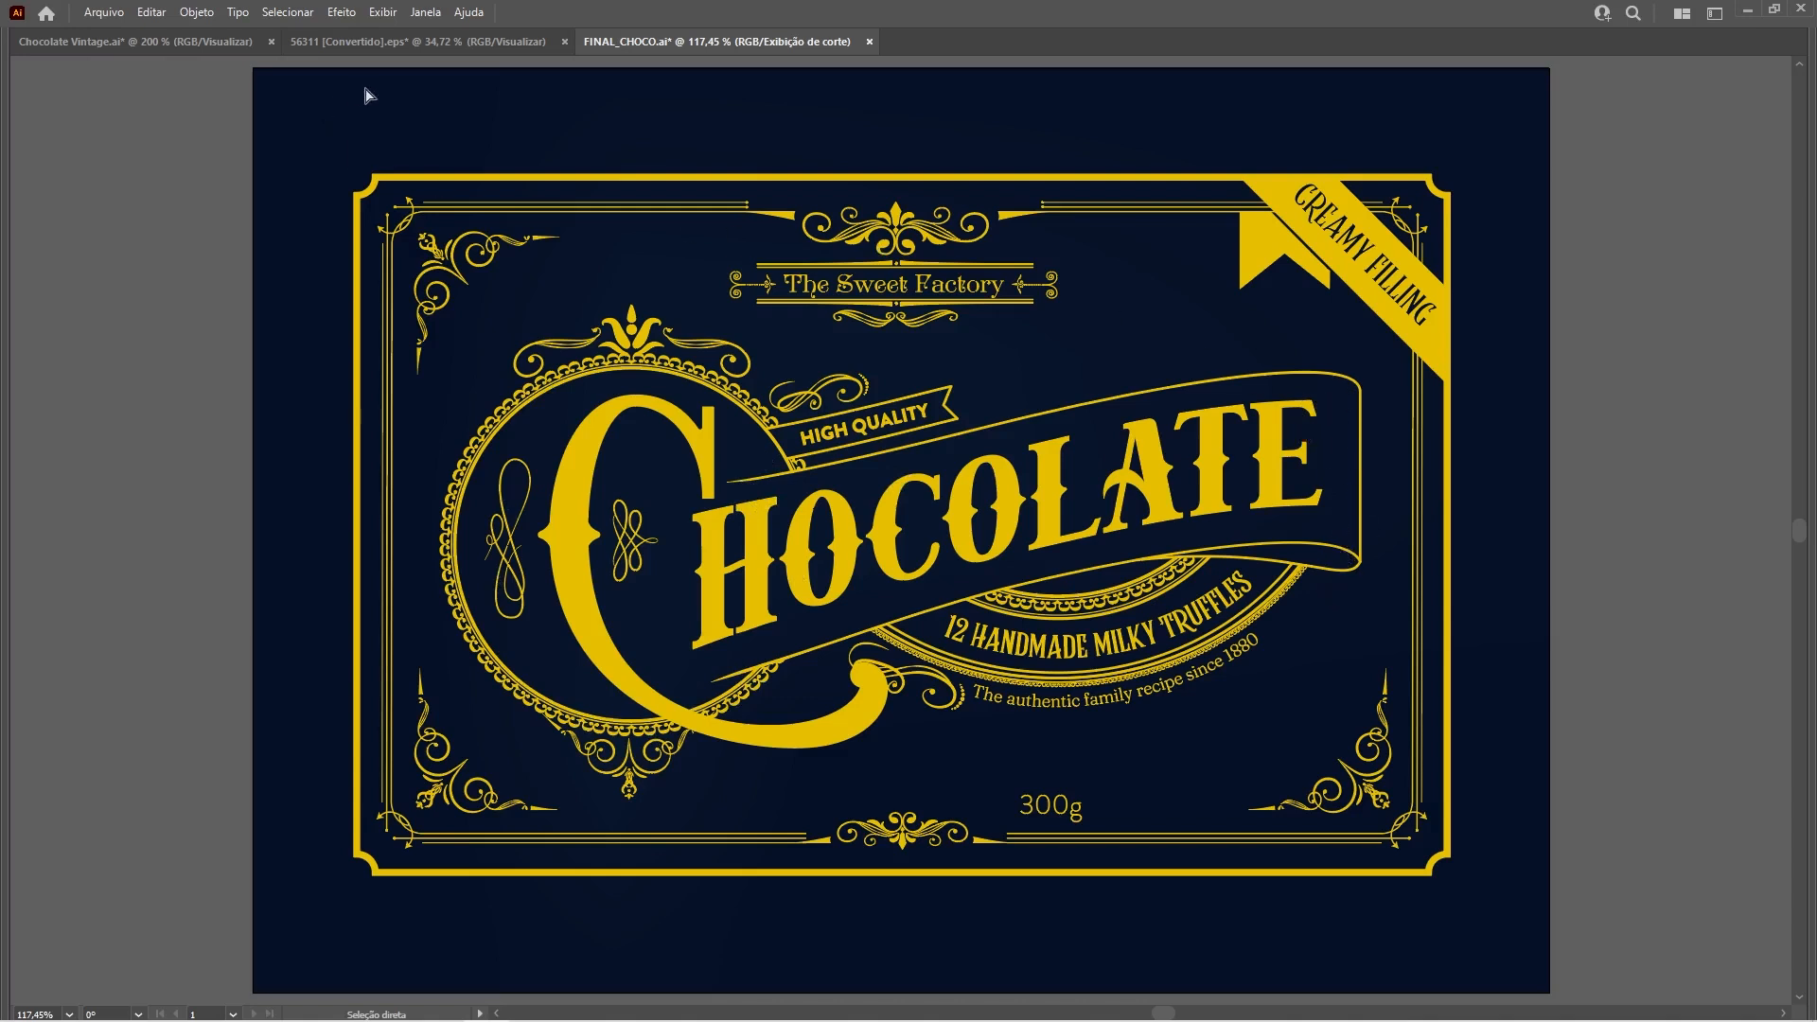
left_click(196, 41)
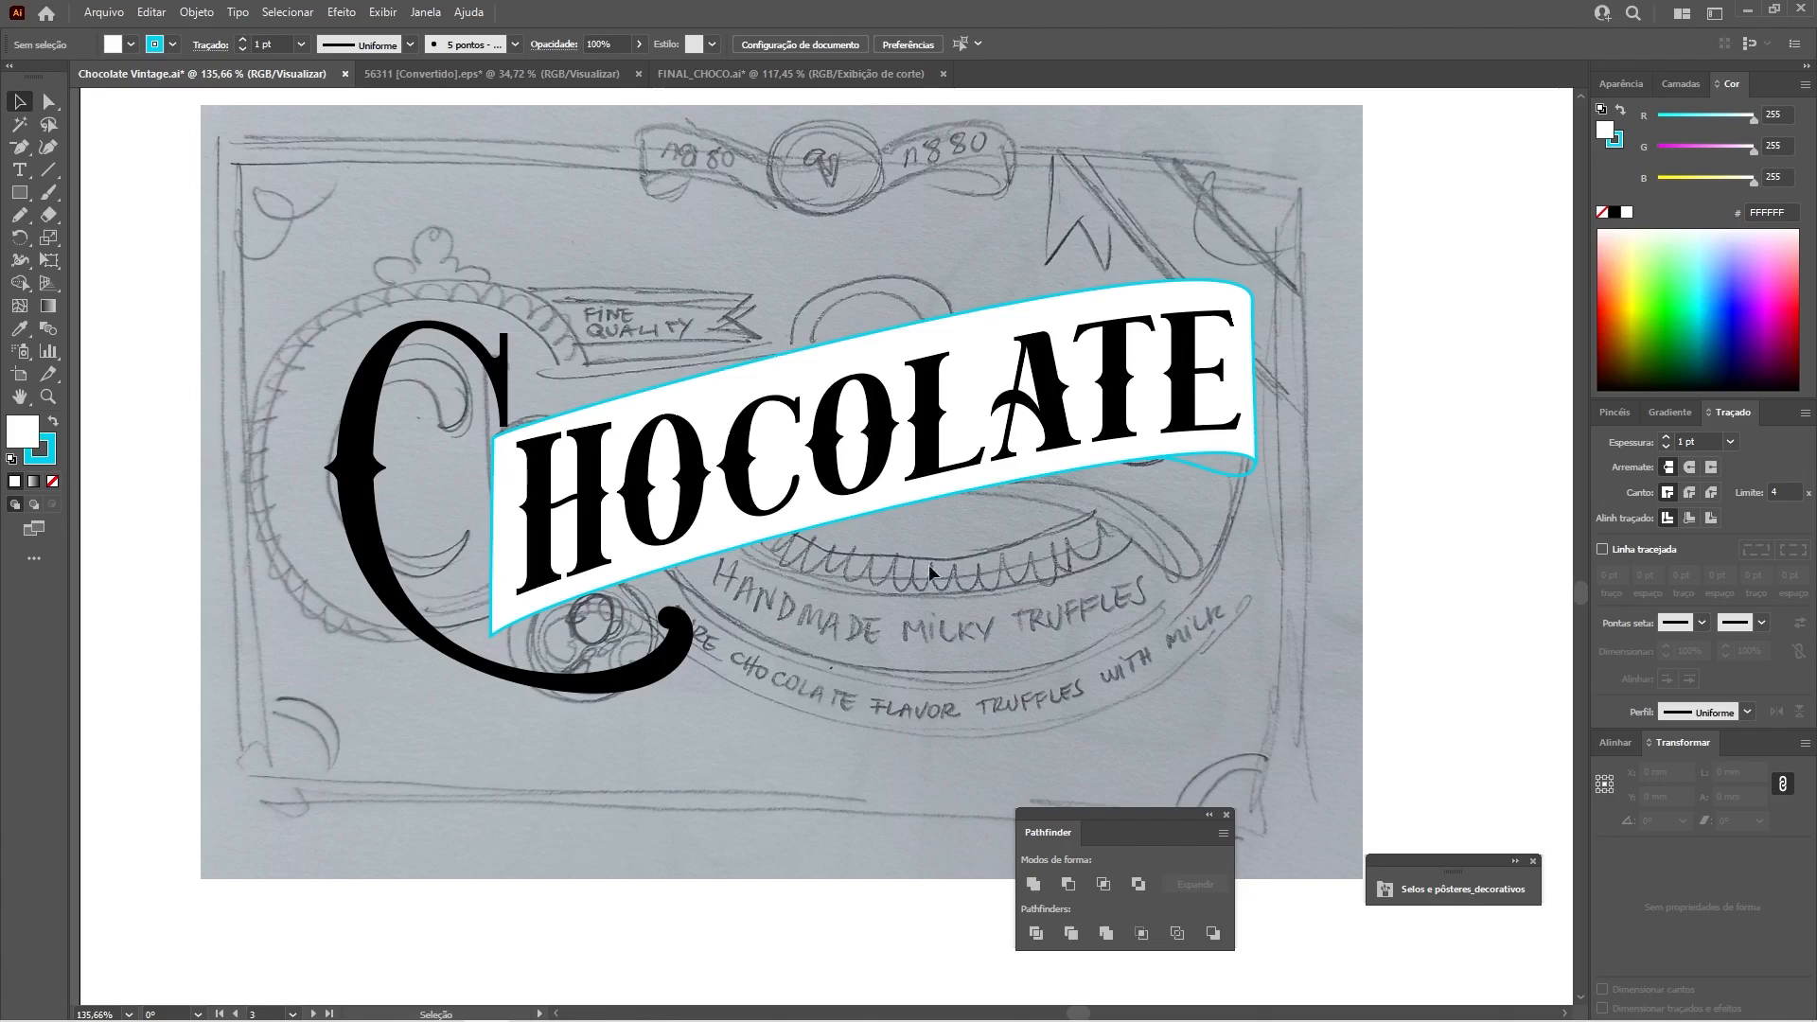
Set the stroke colour to blue 009CED and float the Brushes panel directly below the Selos e pôsteres_decorativos library.
left_click_drag(1738, 149, 1716, 150)
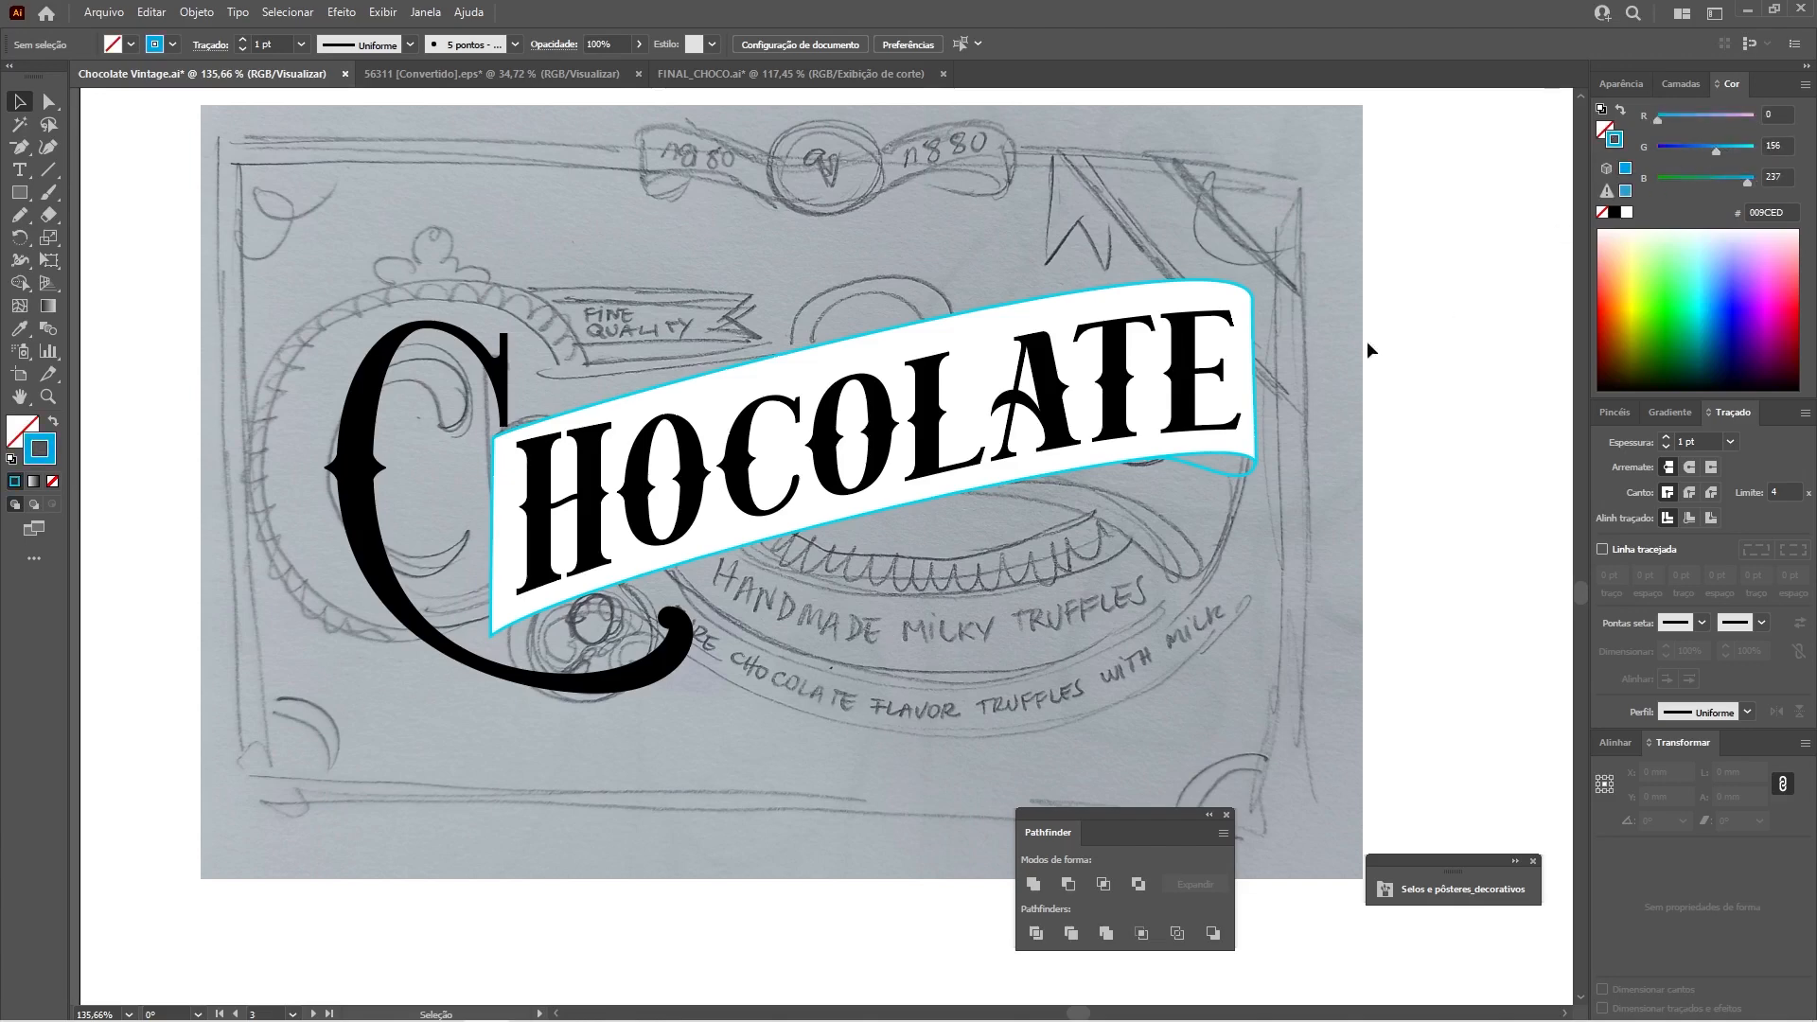
left_click_drag(1184, 551, 1117, 491)
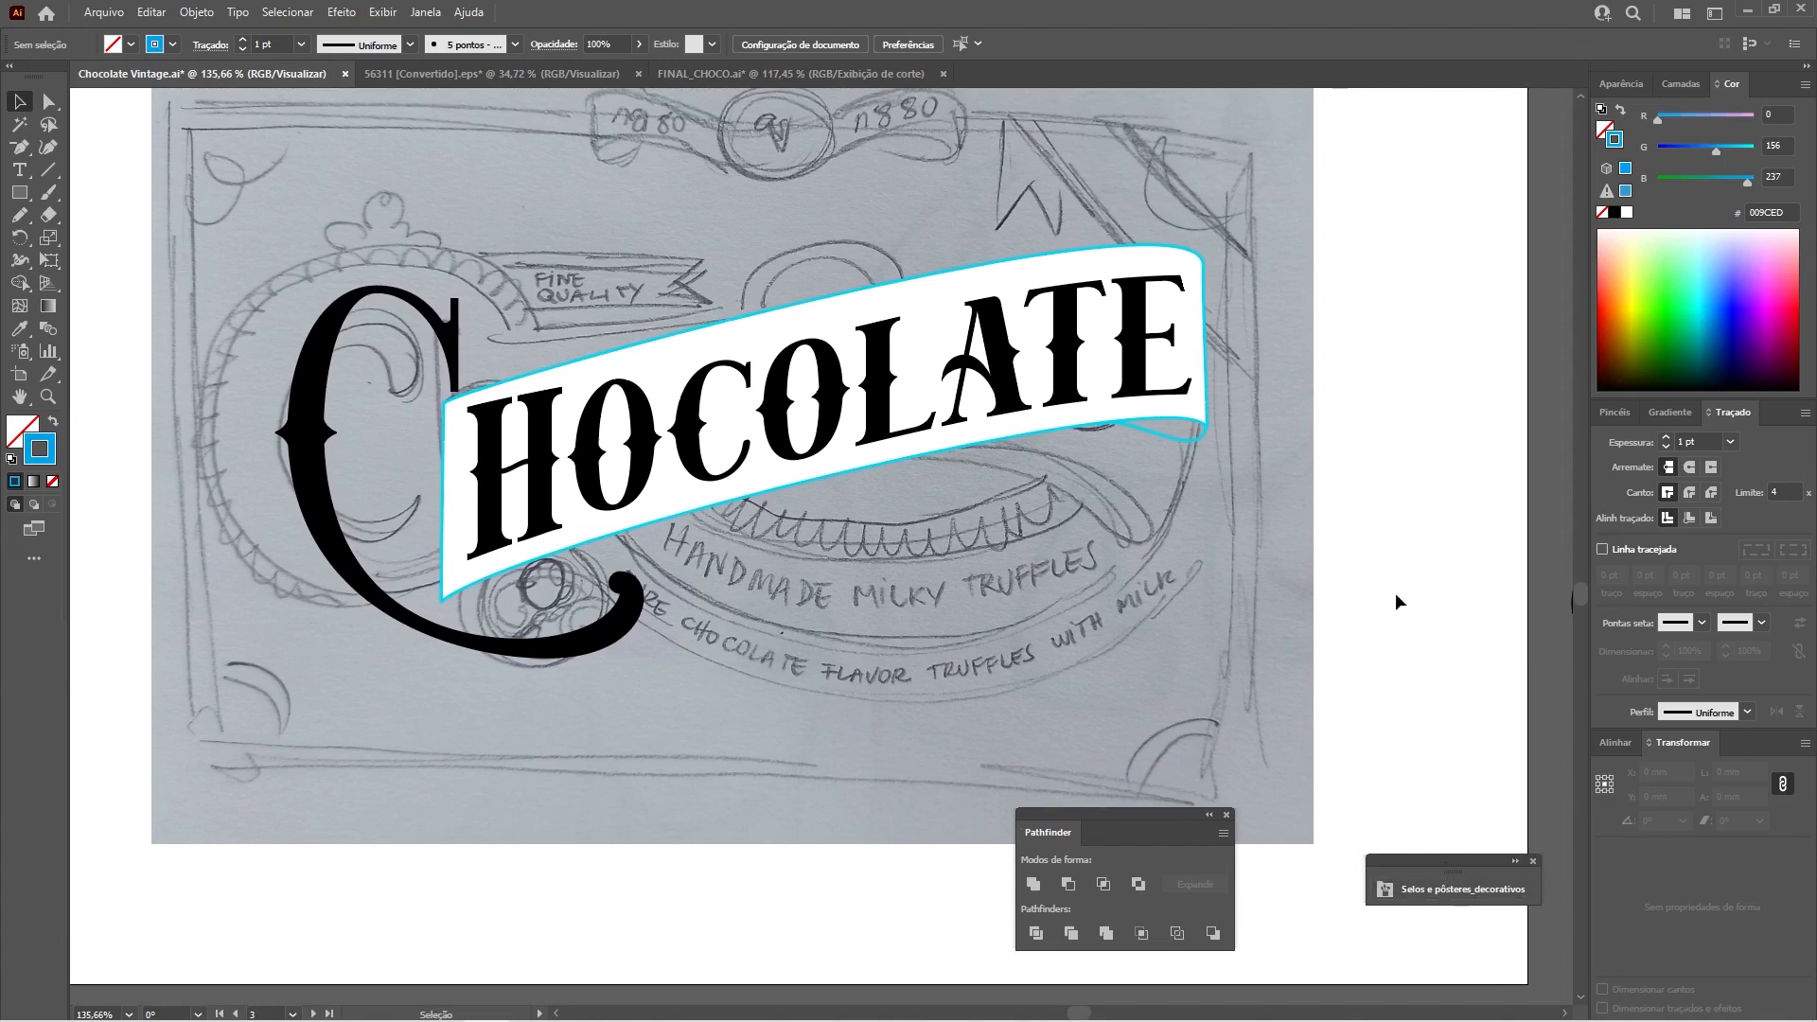
left_click_drag(1458, 866, 1463, 442)
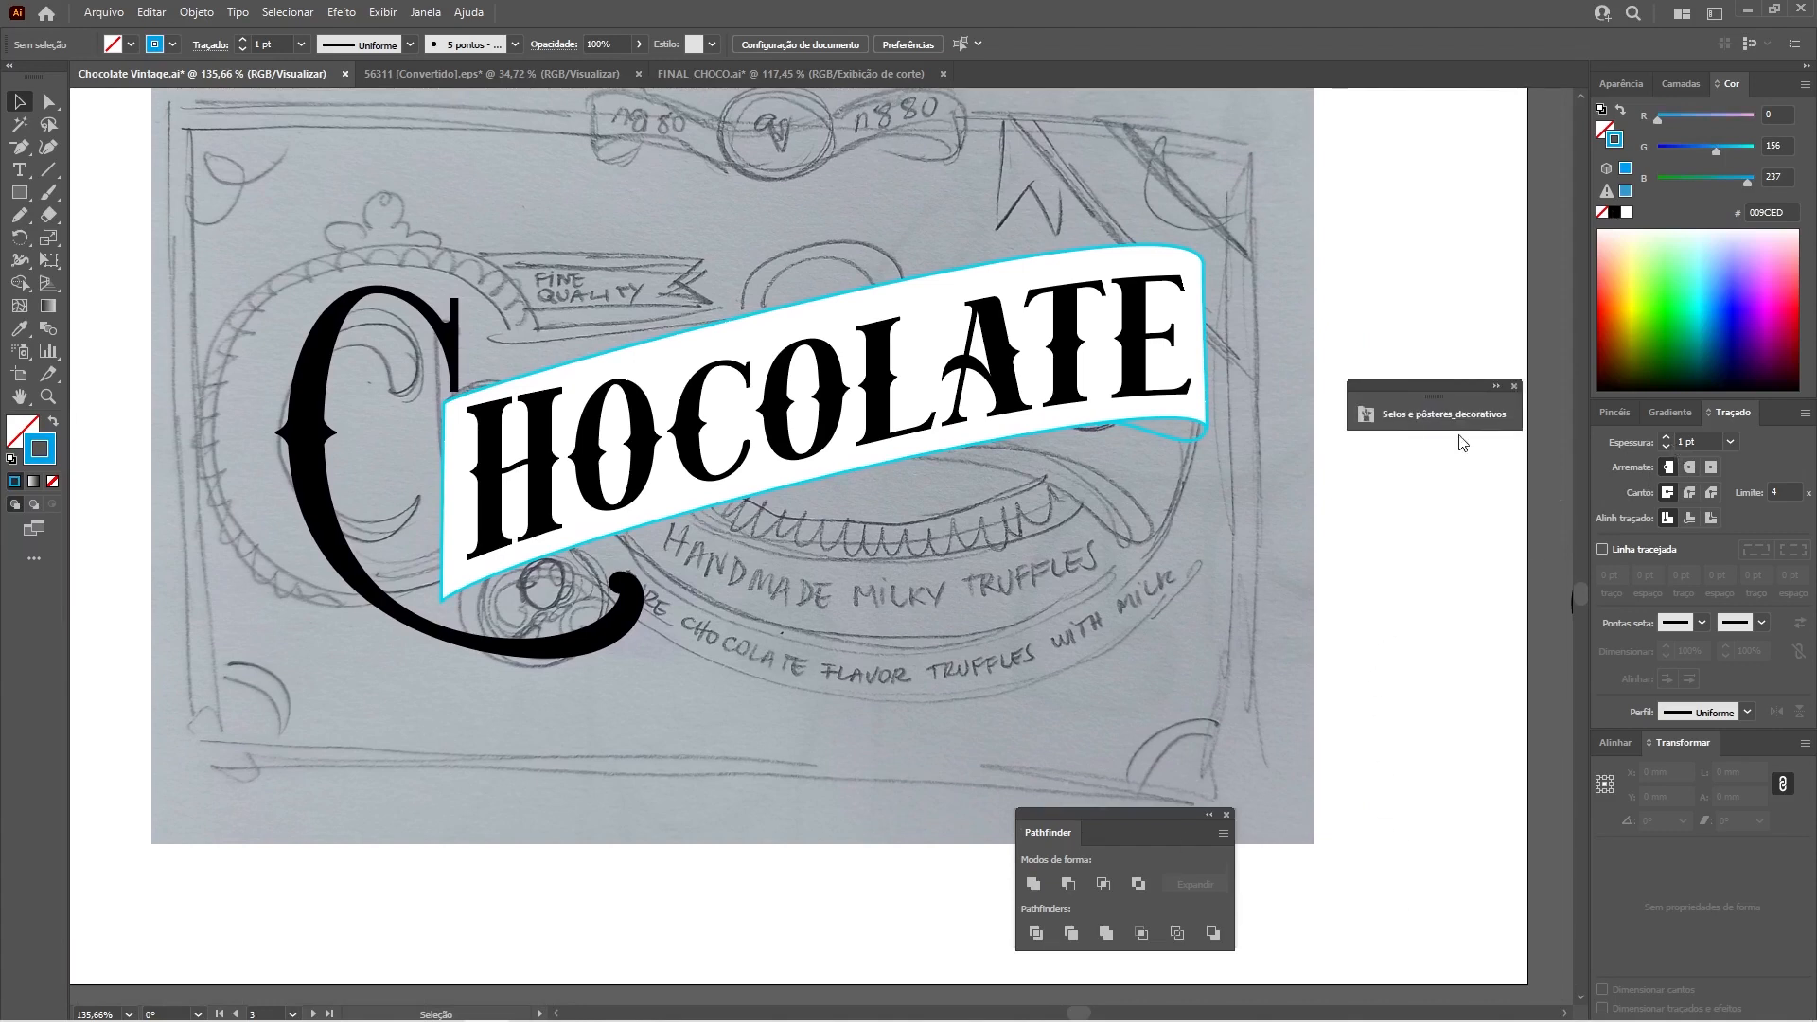
left_click(1617, 418)
mouse_move(1615, 428)
left_mouse_down()
mouse_move(1327, 445)
mouse_move(1365, 462)
mouse_move(1338, 468)
left_mouse_up()
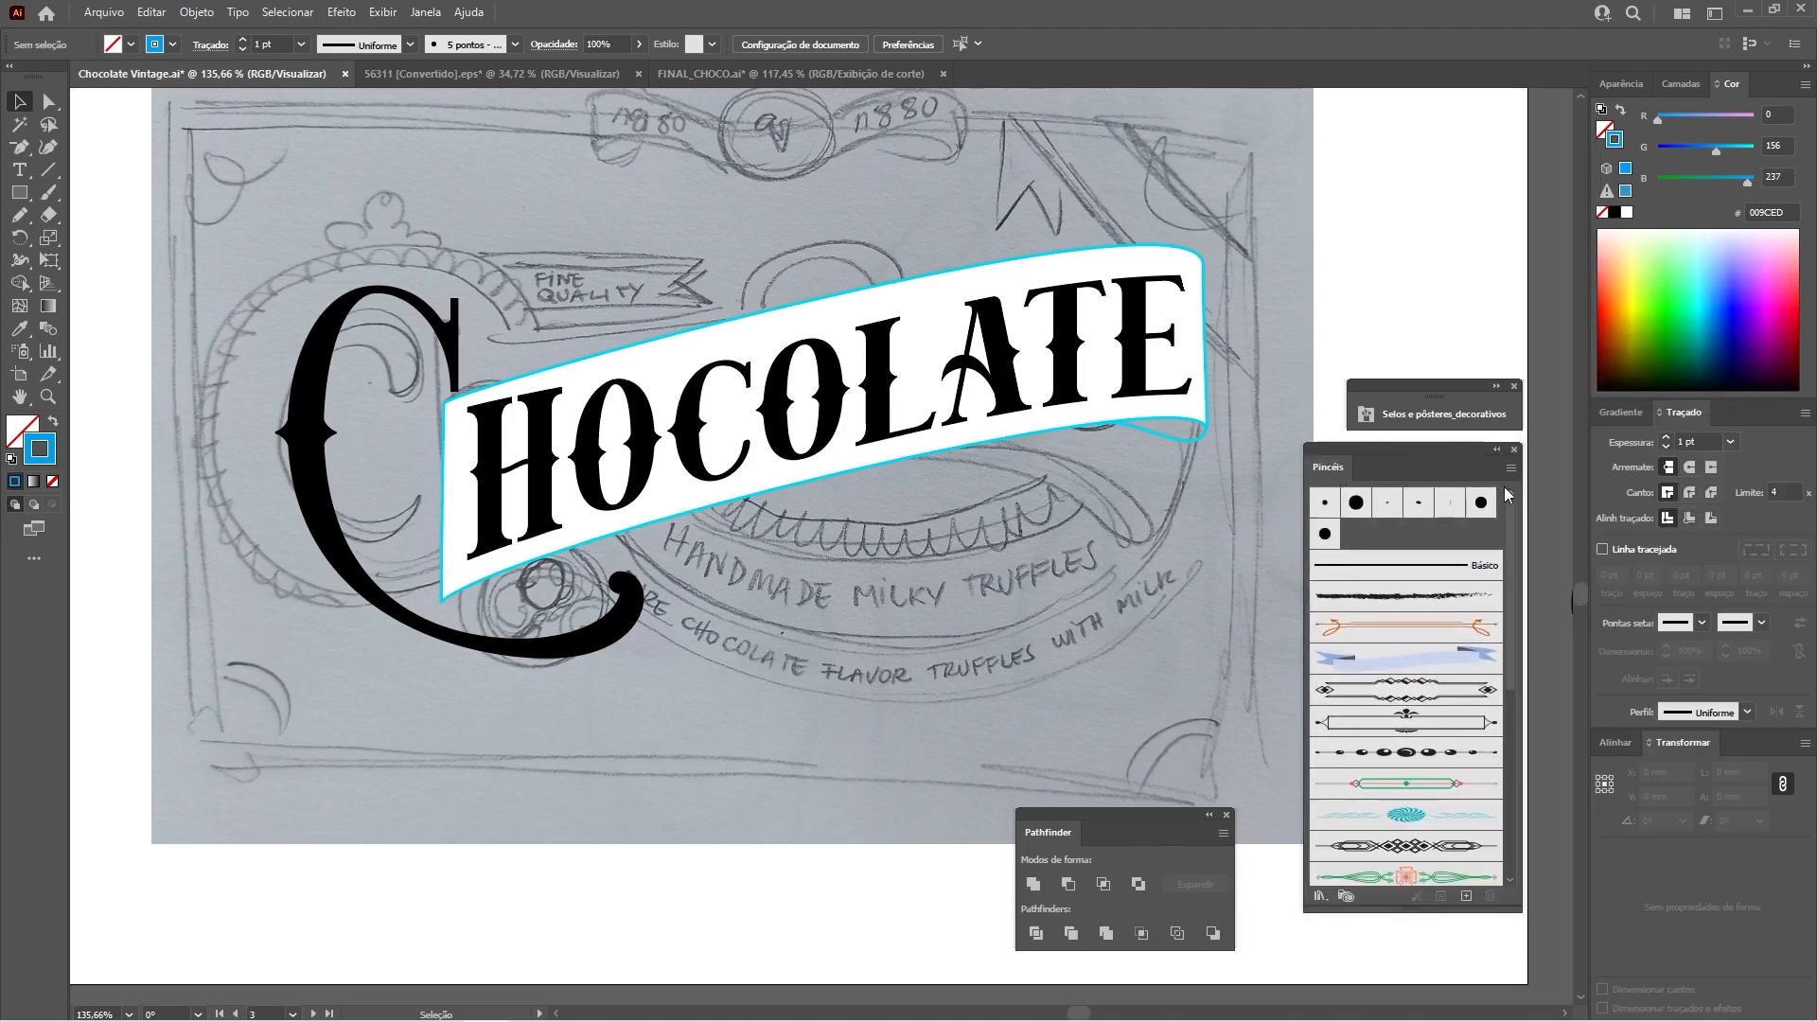
Open the Bordas_decorativas brush library, enlarge its list and look through the border brushes.
left_click(1510, 468)
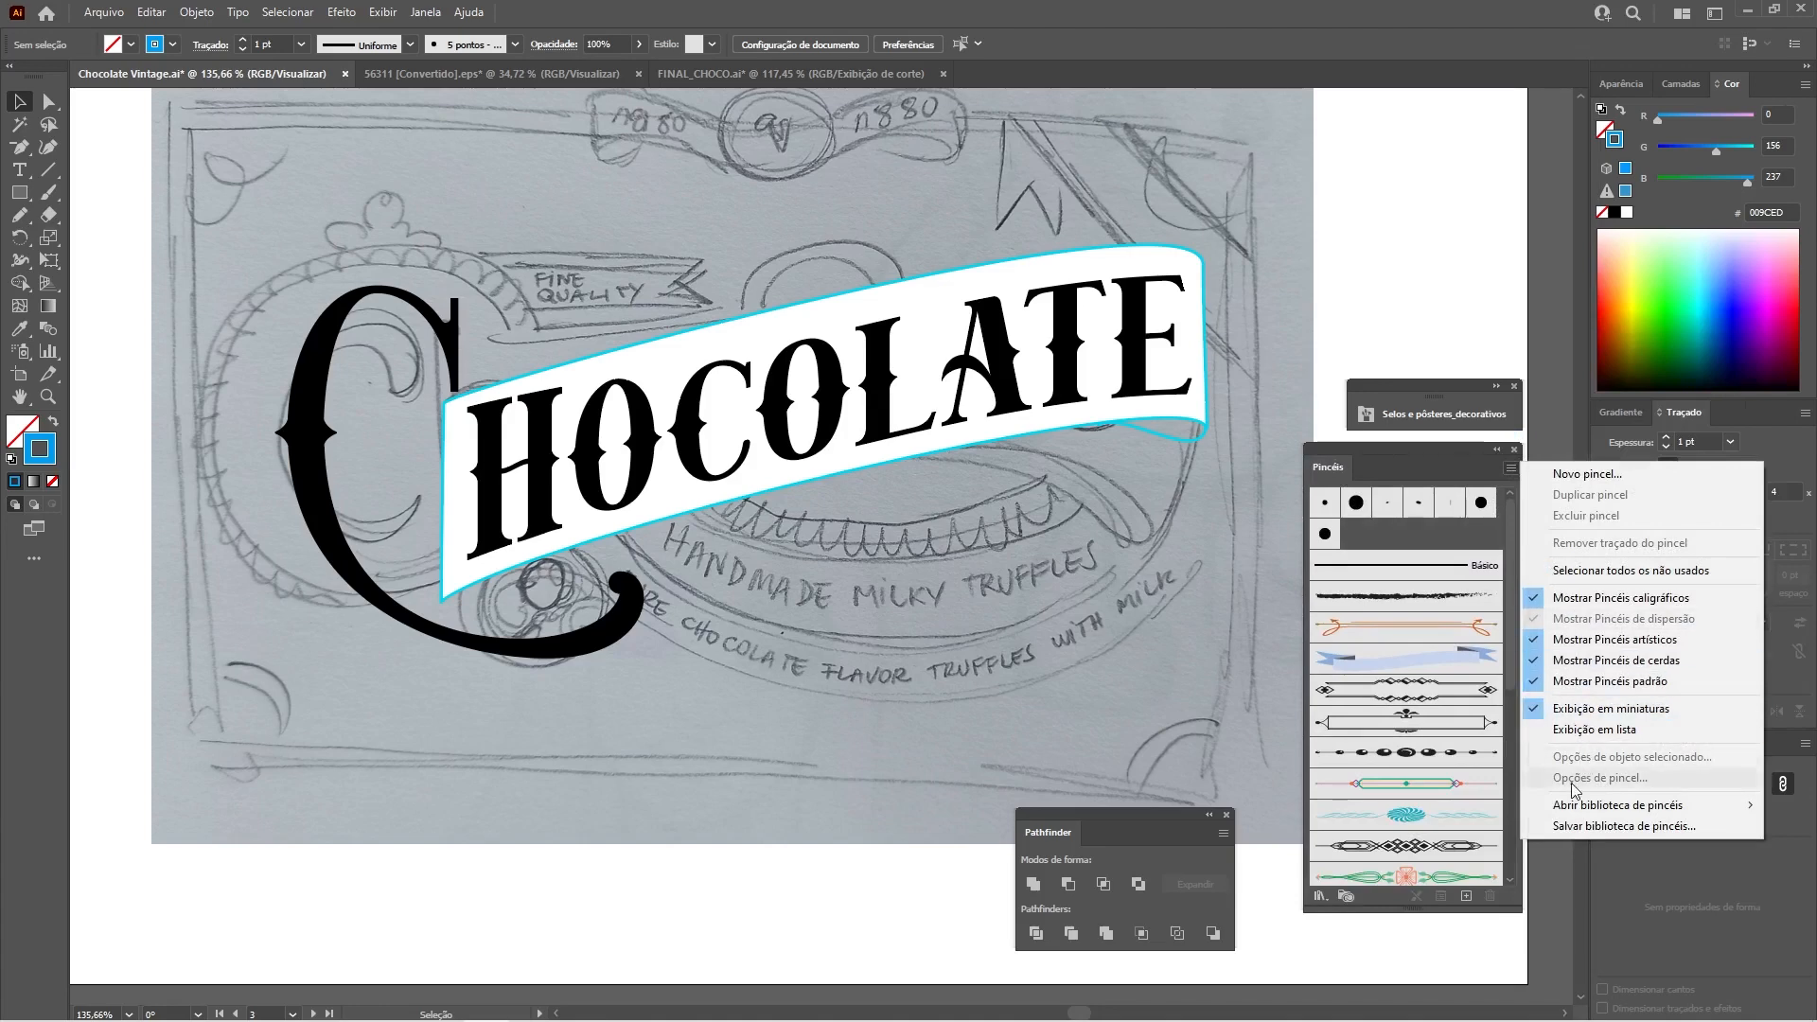
mouse_move(1577, 809)
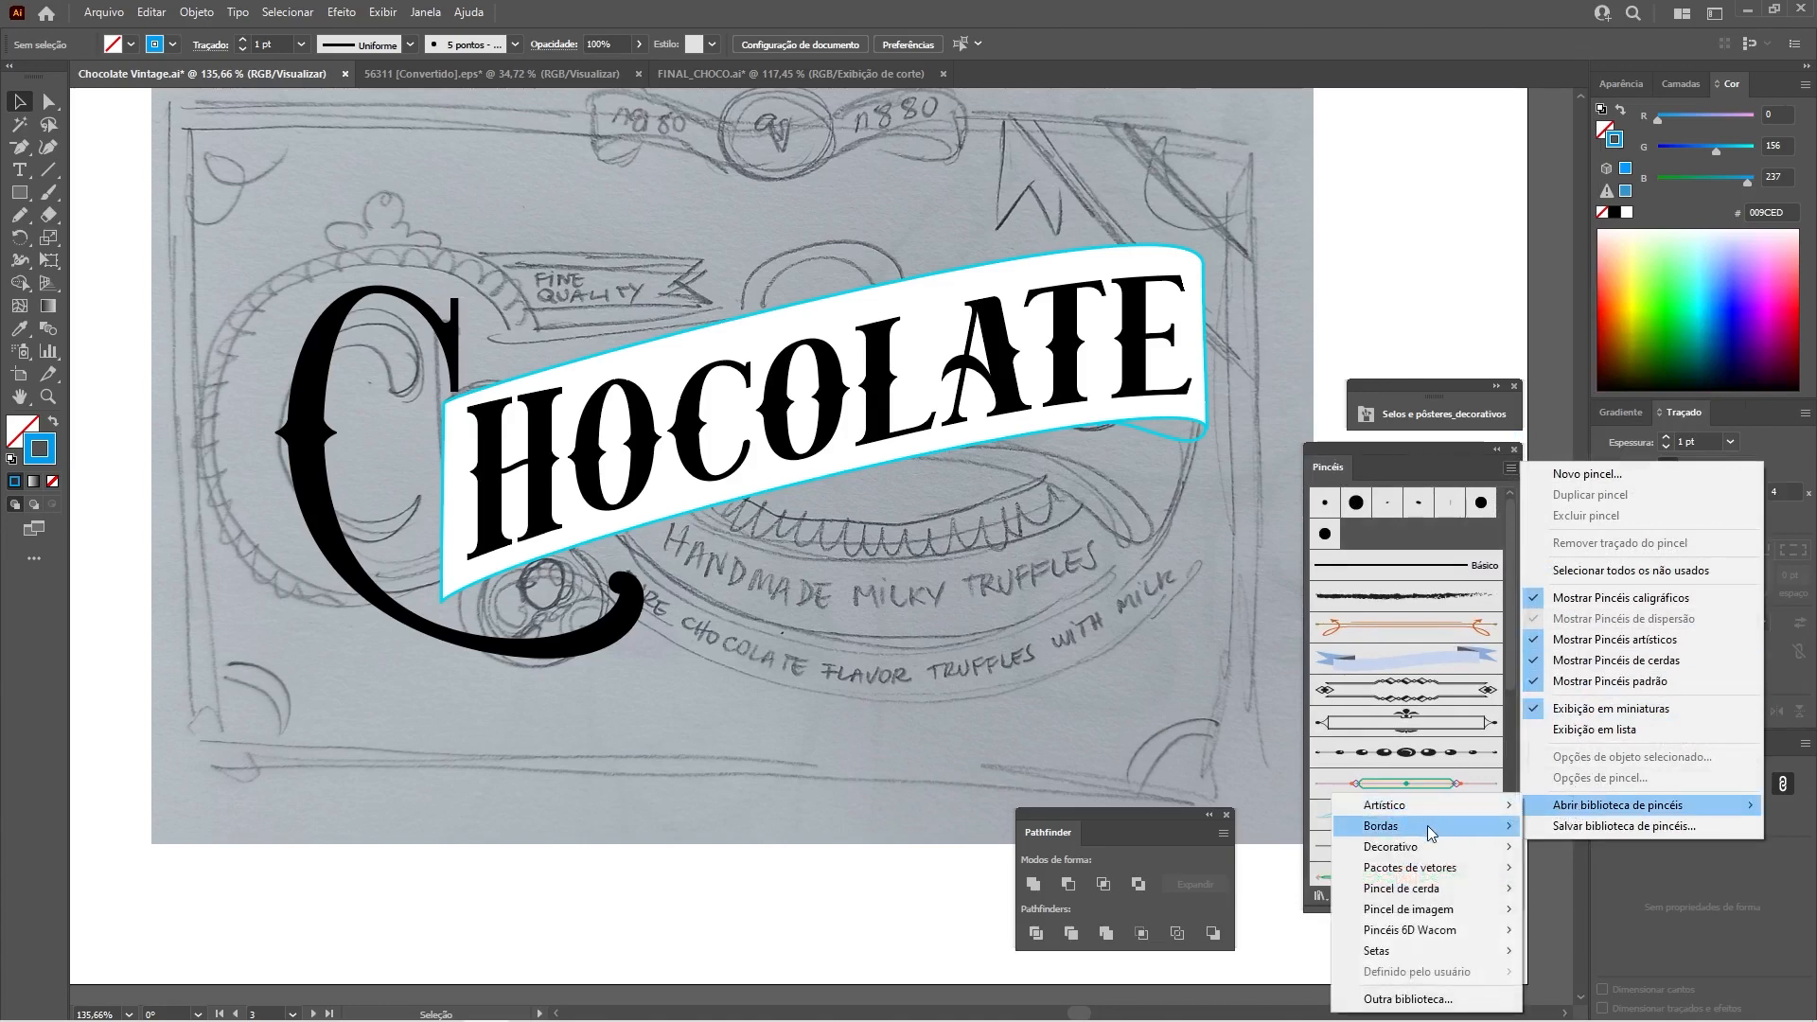
mouse_move(1431, 828)
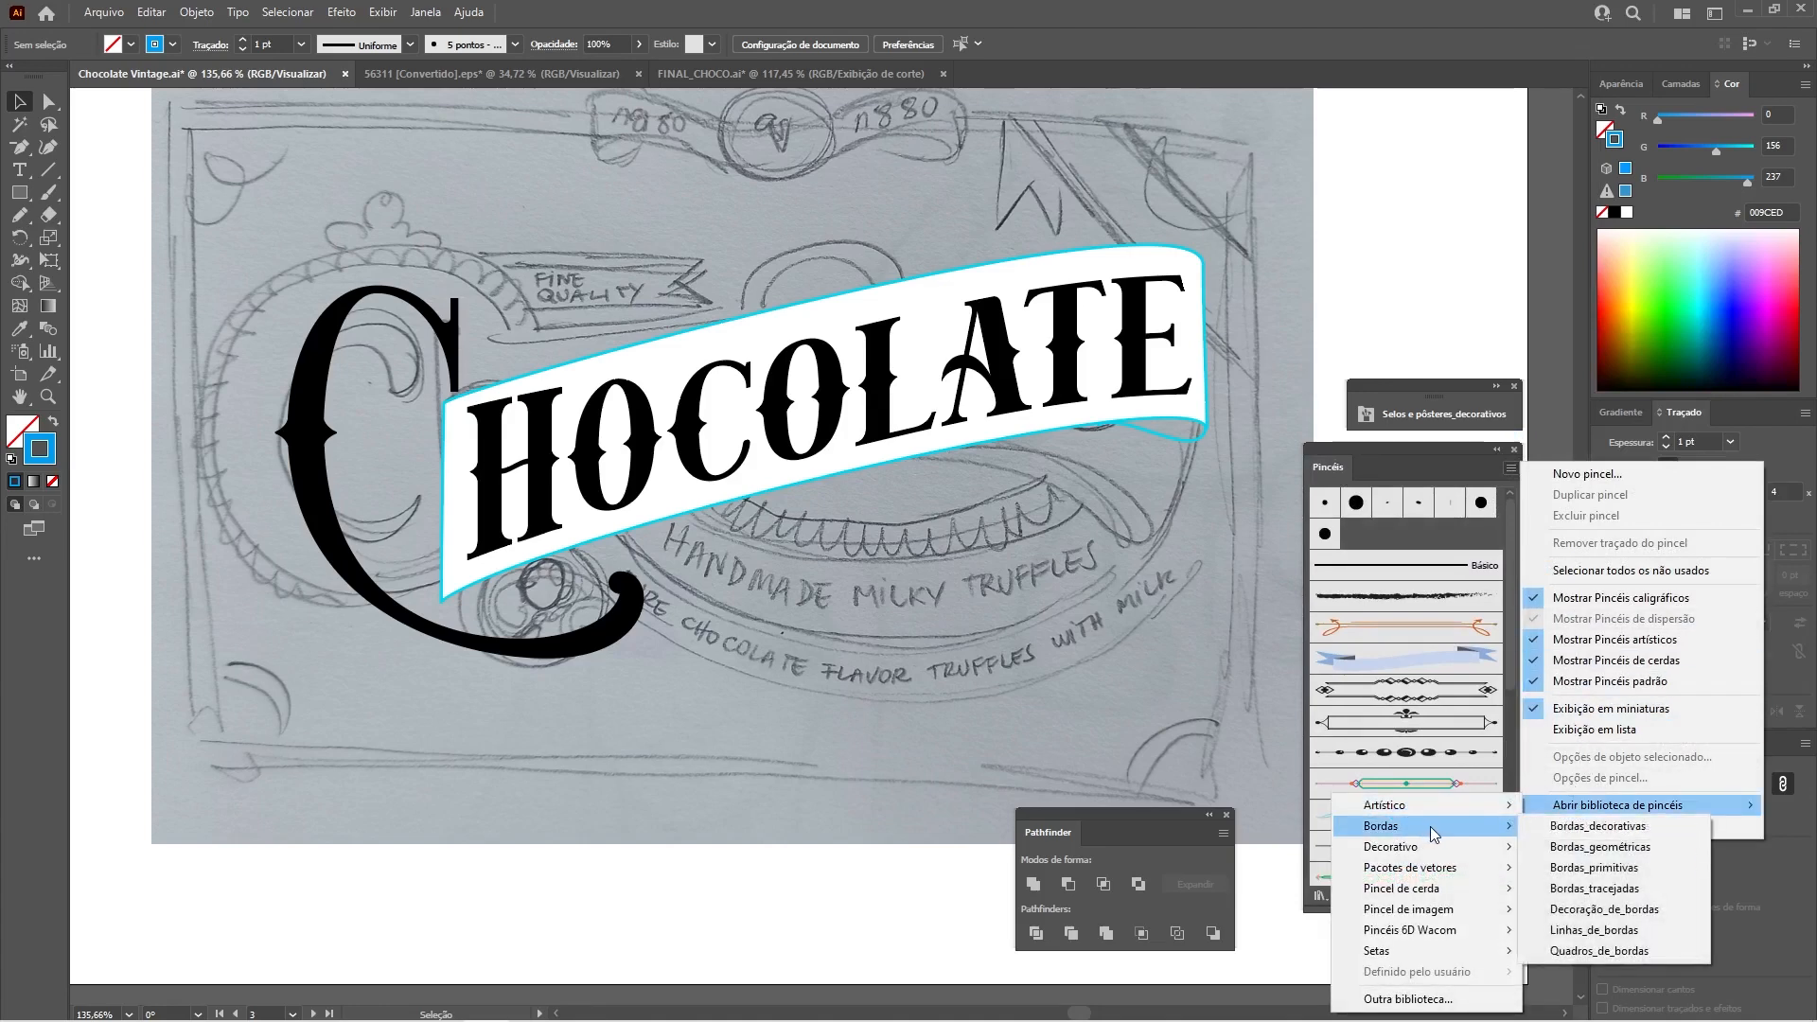
left_click(1589, 829)
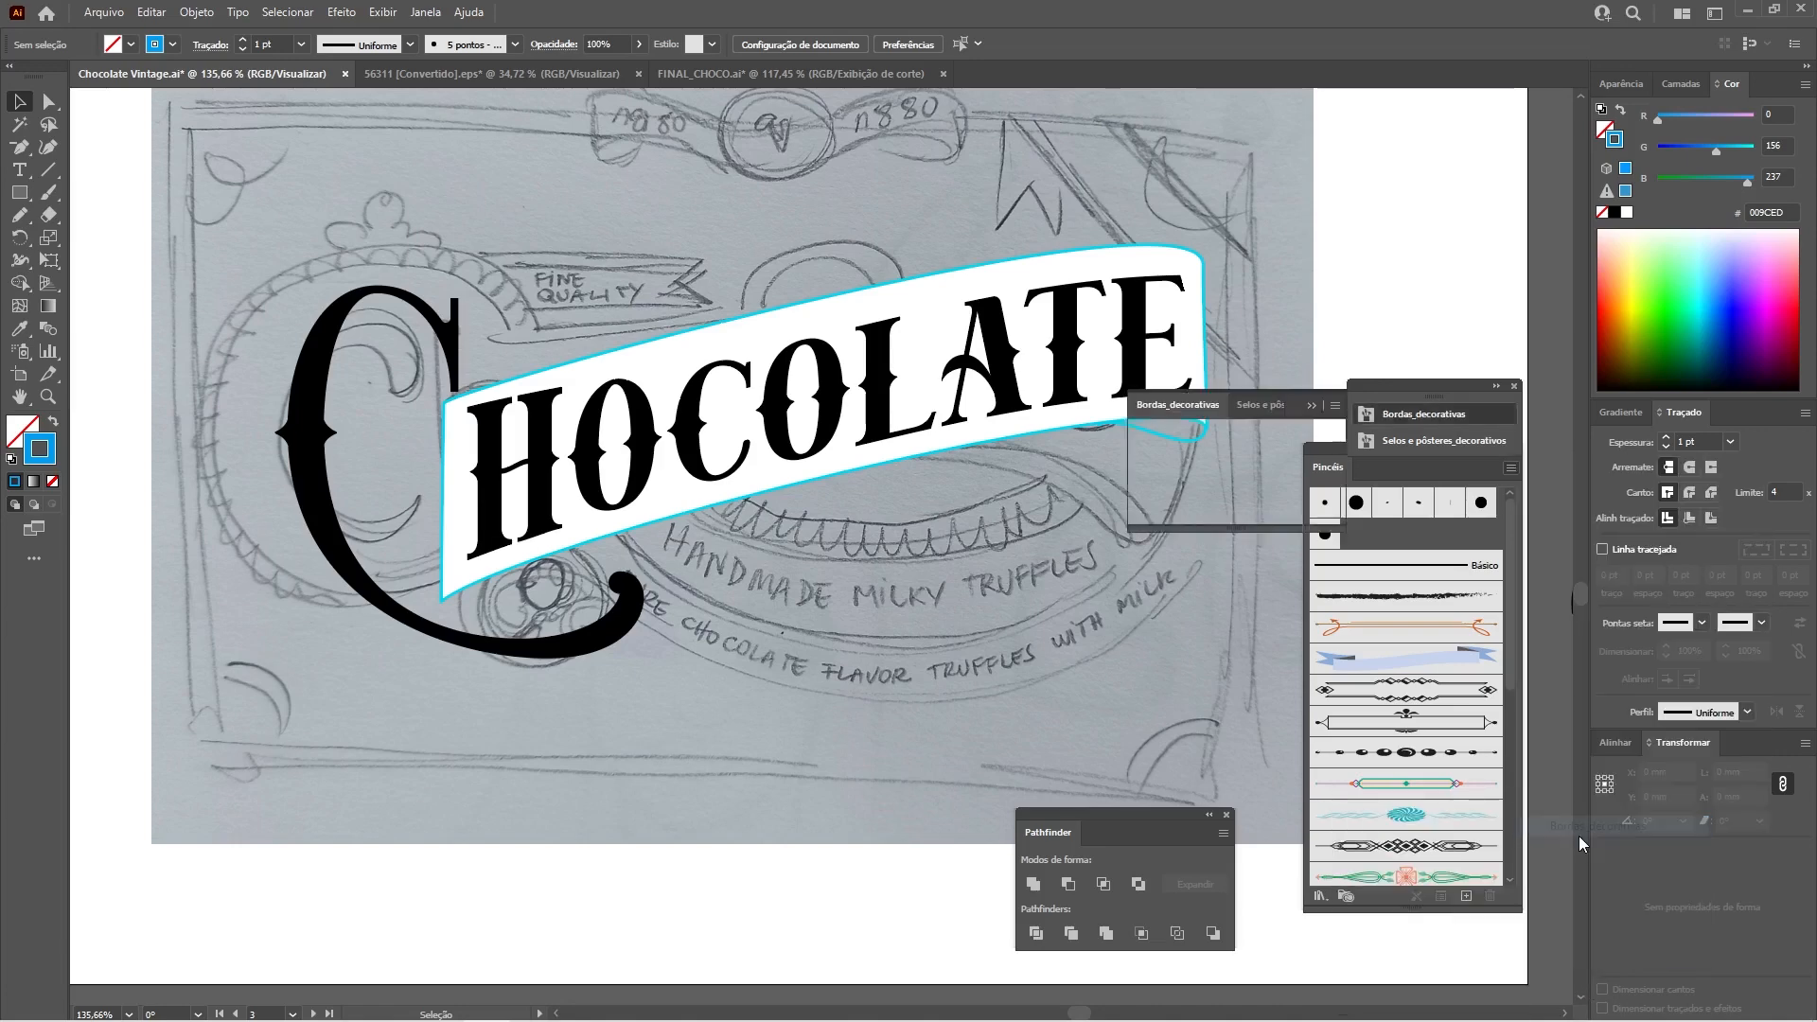
left_click_drag(1238, 528, 1238, 857)
scroll(1333, 519, "down", 5)
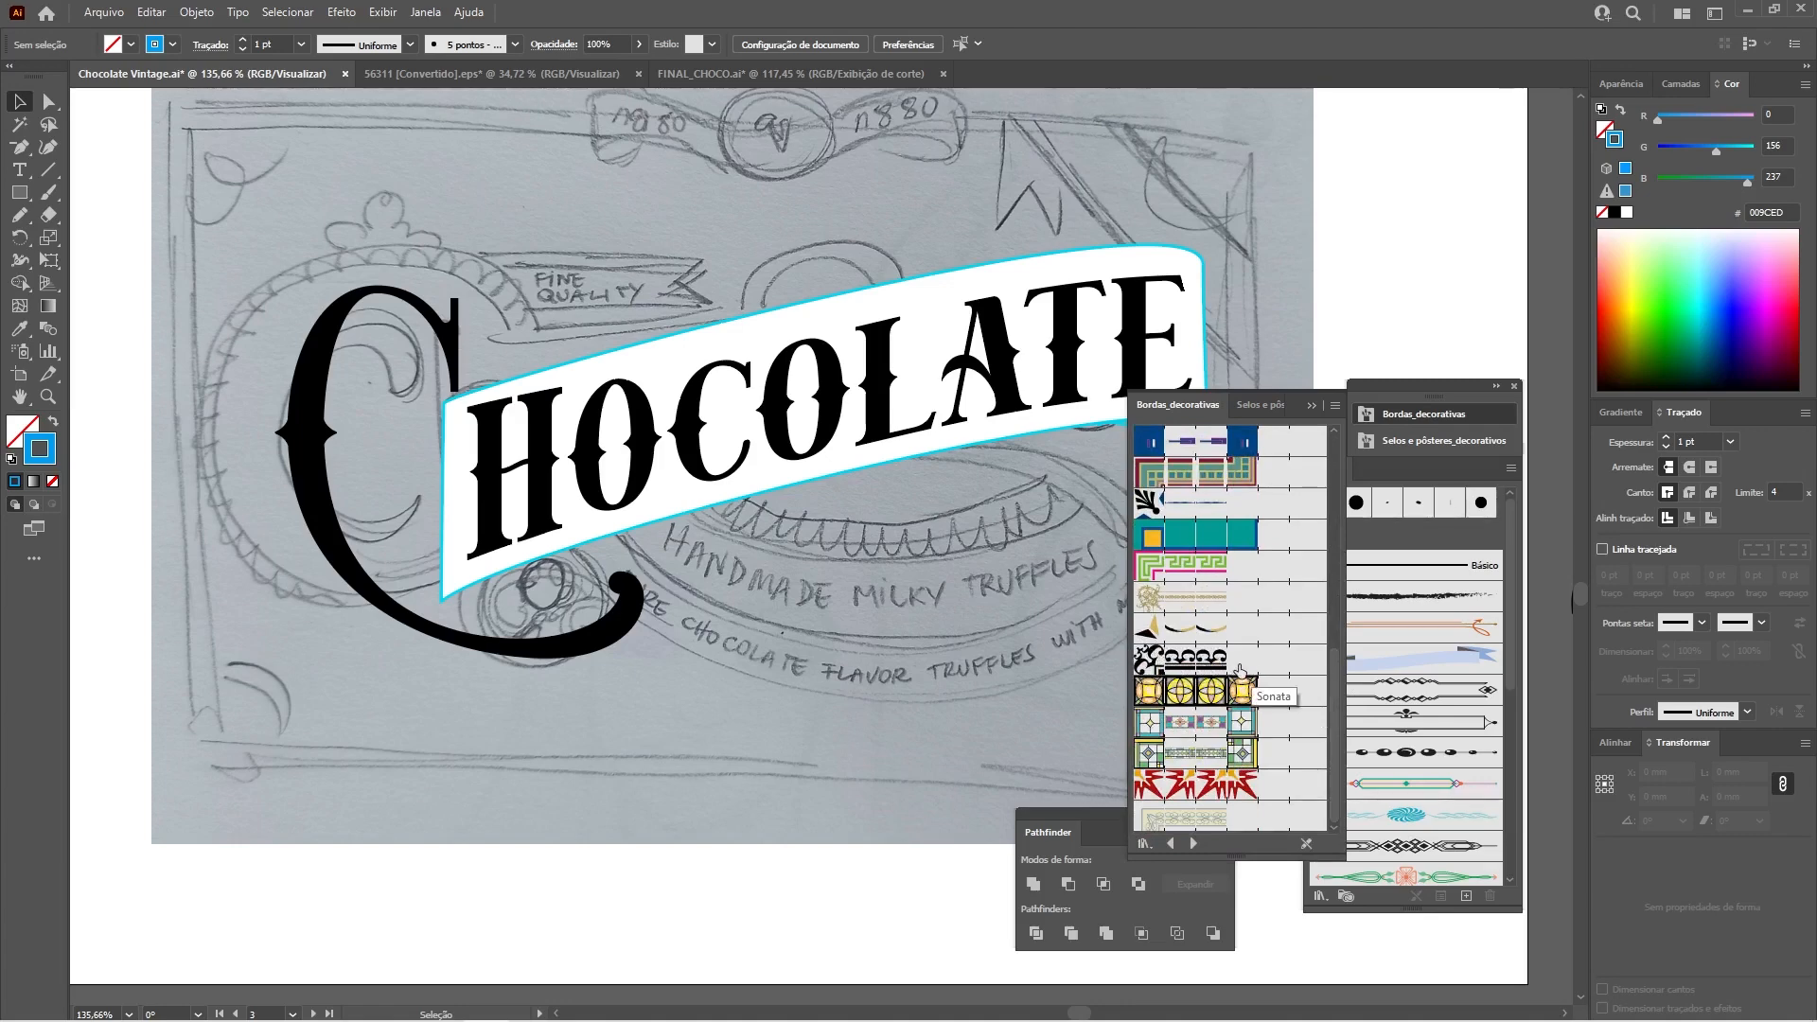
Open the Divisores de texto_decorativos brush library and enlarge its list to view the divider brushes.
left_click(1512, 468)
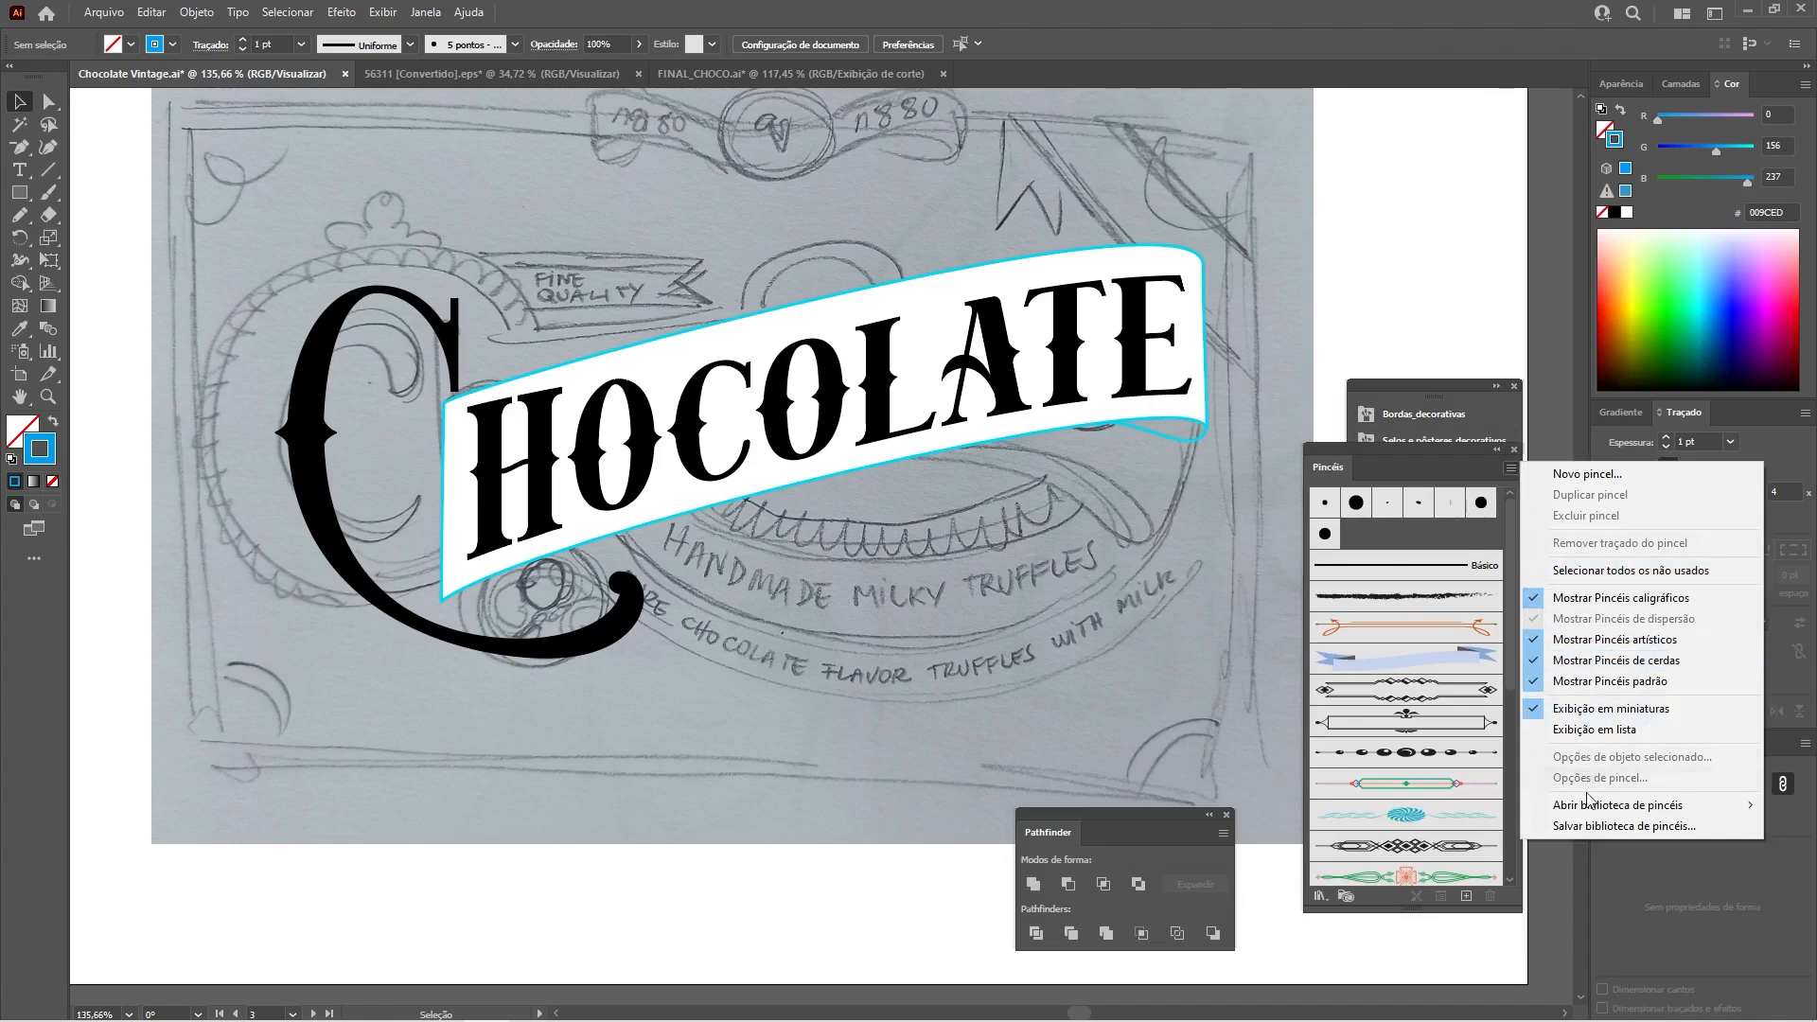
mouse_move(1590, 804)
mouse_move(1473, 850)
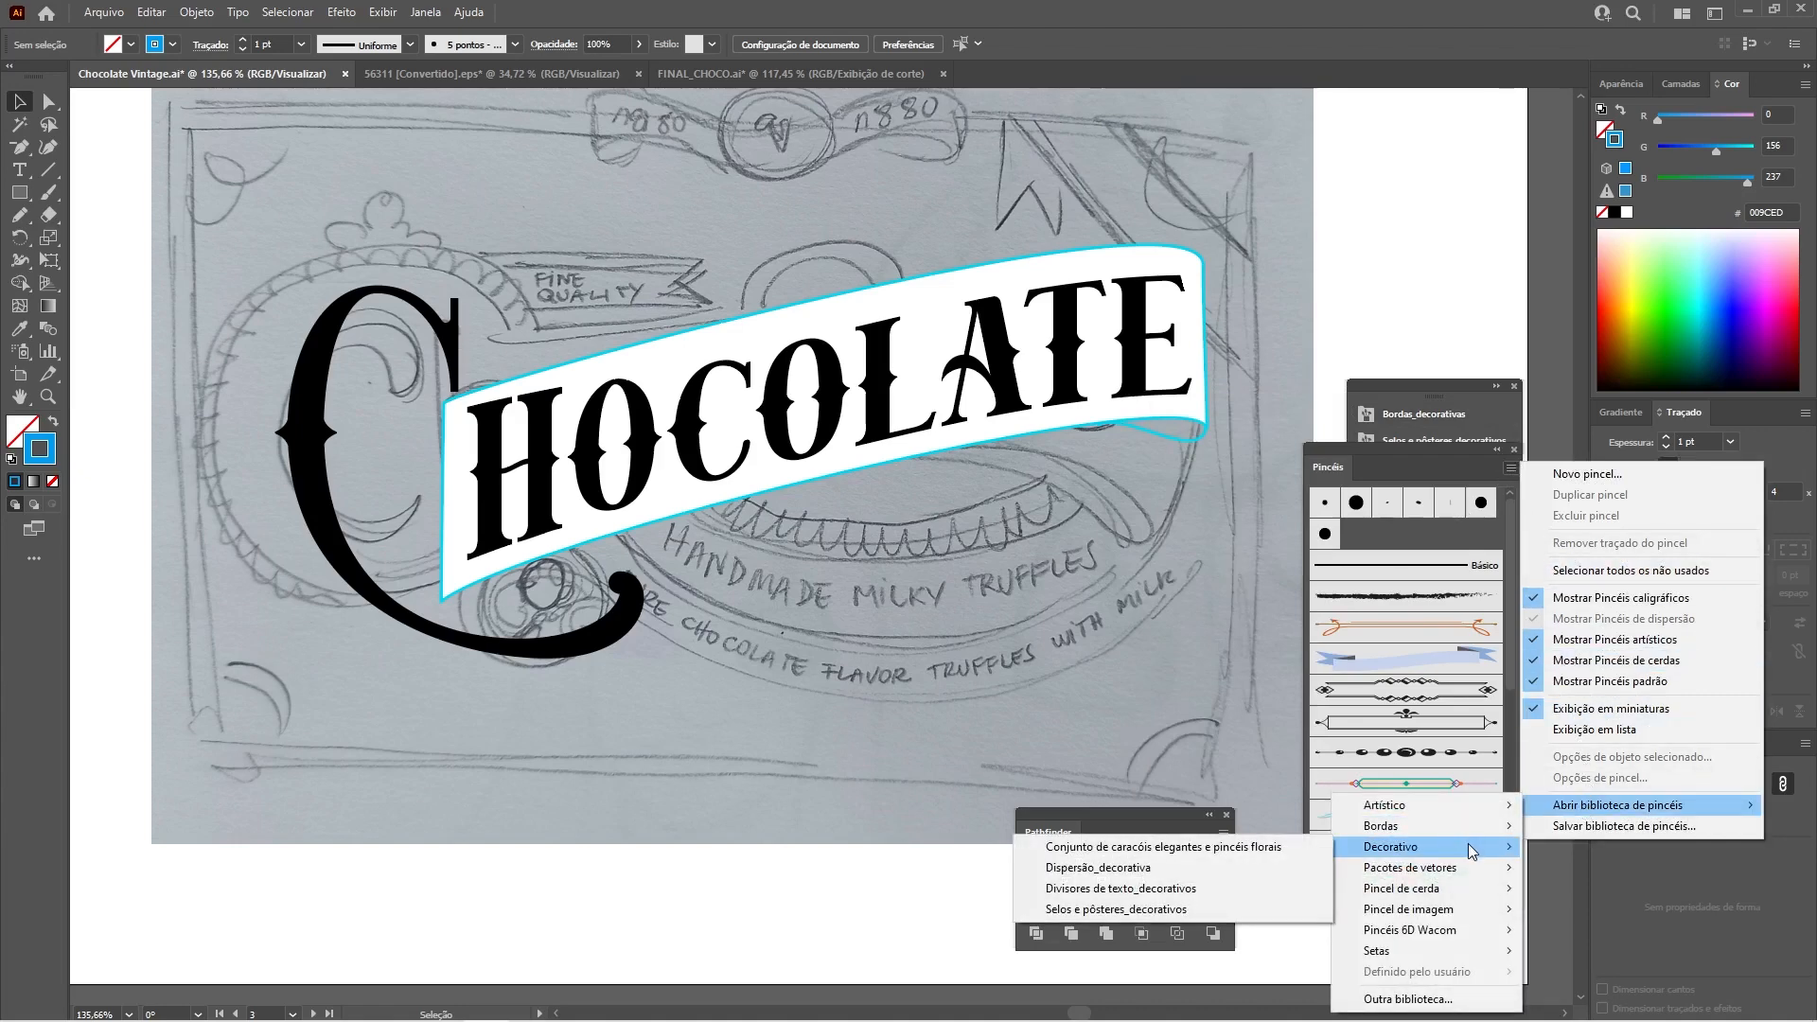
left_click(1169, 894)
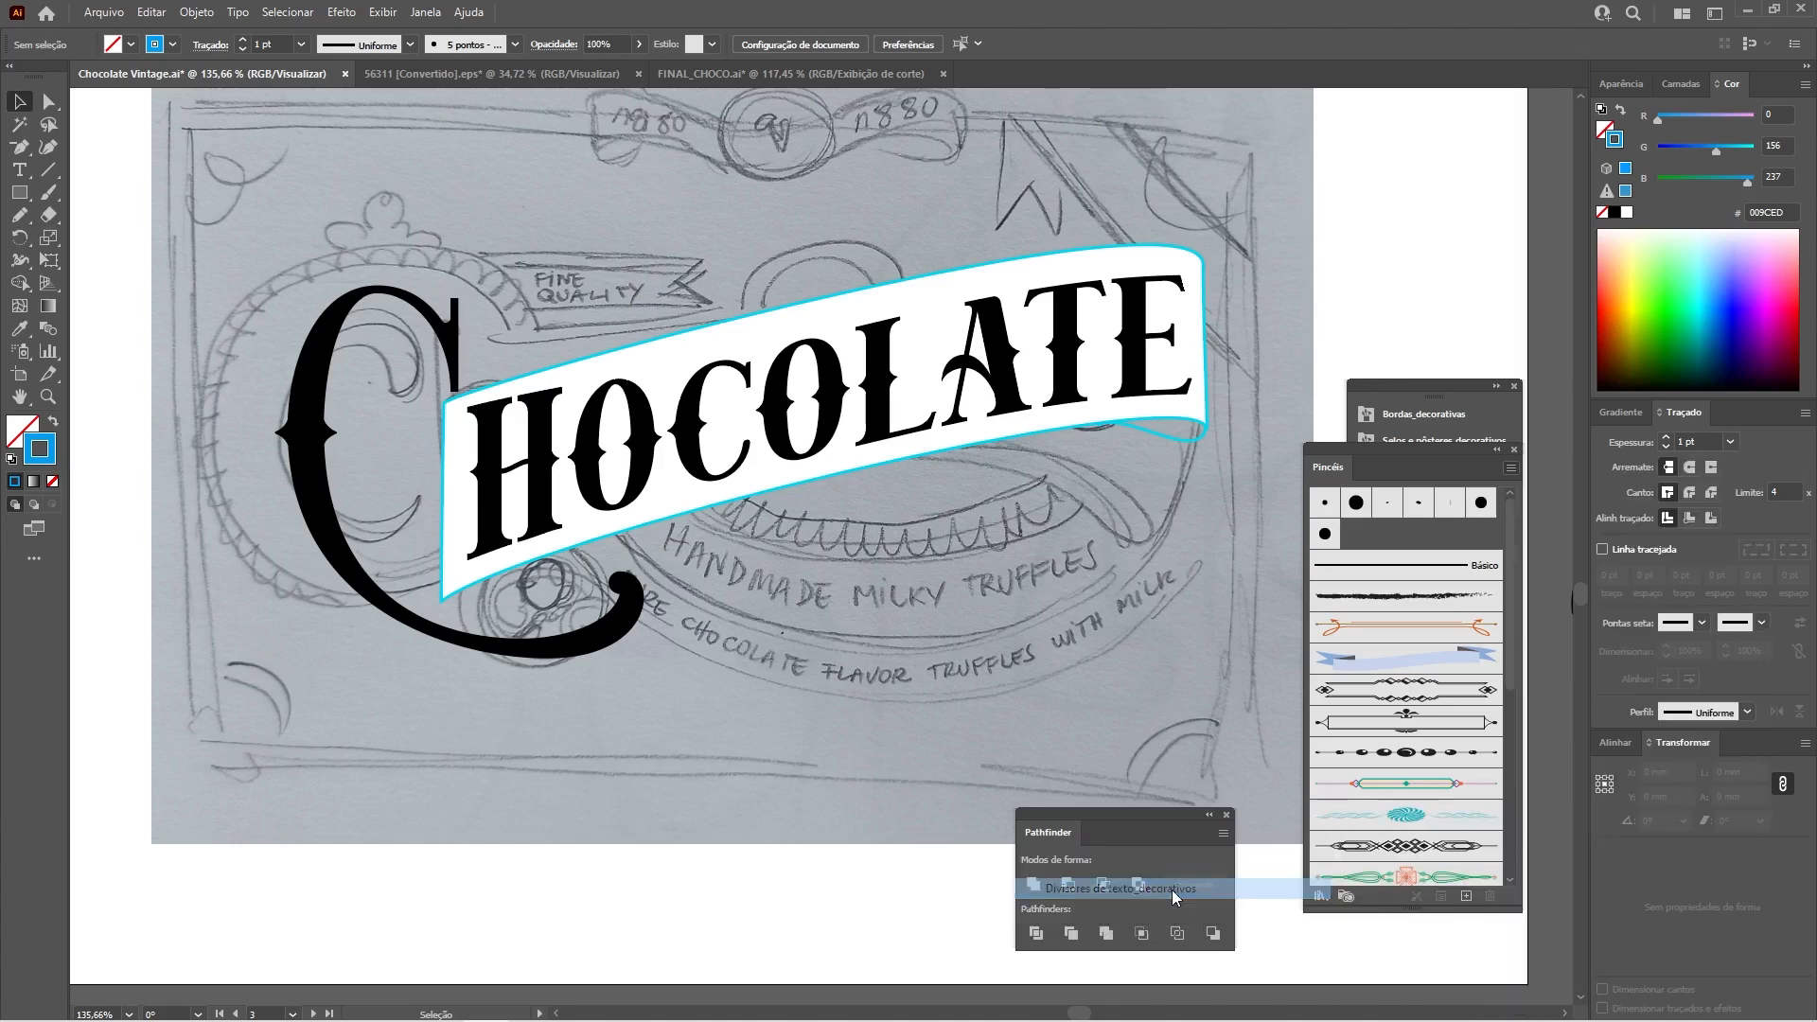
left_click_drag(1198, 530, 1198, 767)
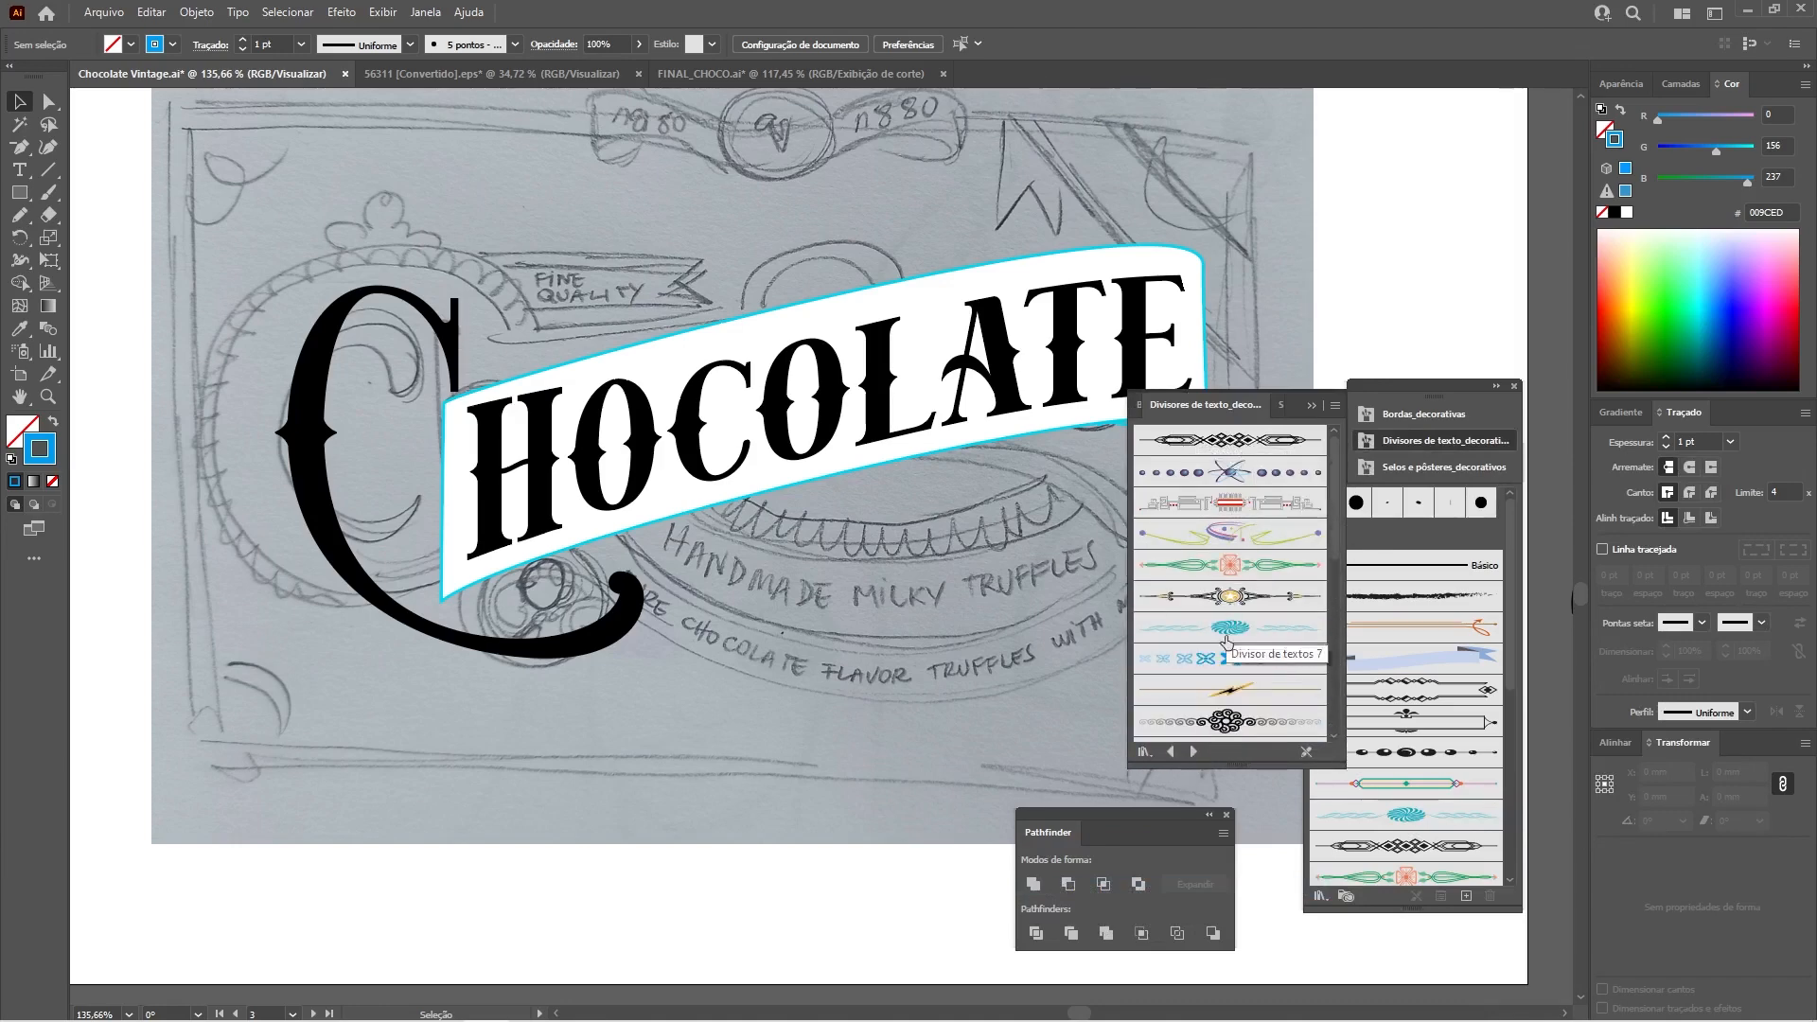
Choose the Banner 16 brush from the Selos e pôsteres_decorativos library.
left_click(1281, 406)
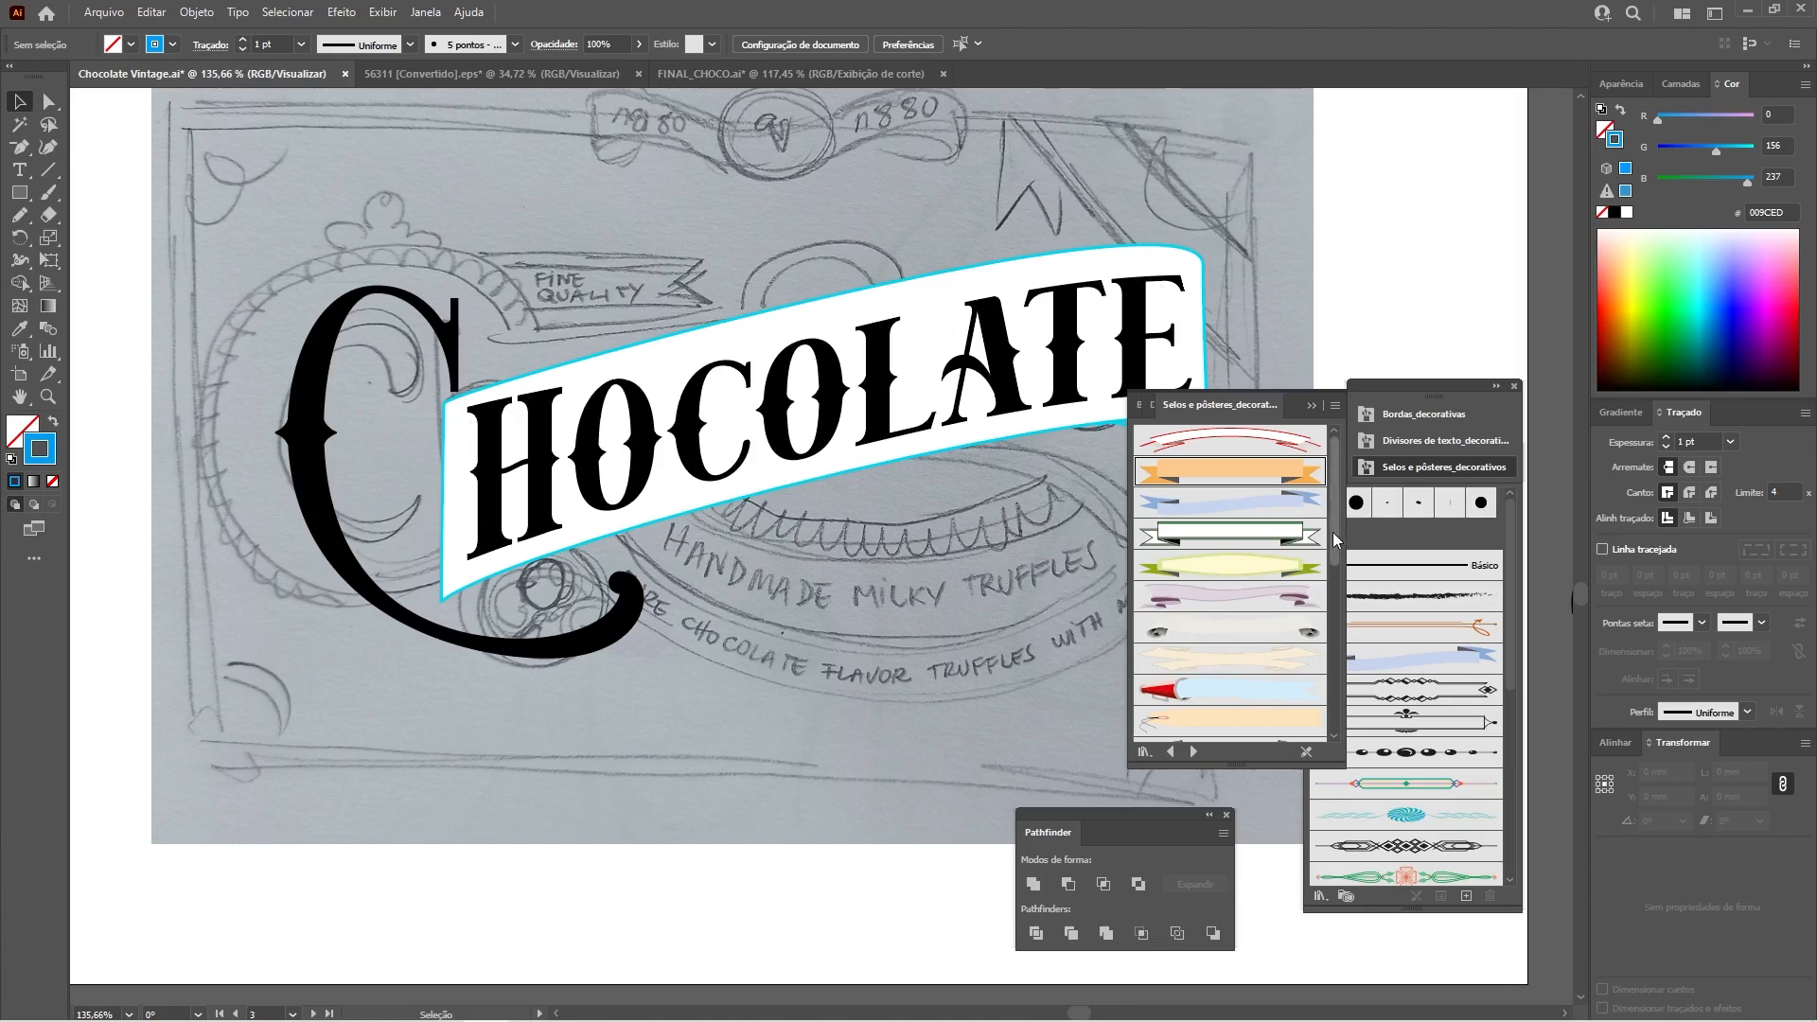
scroll(1338, 530, "down", 5)
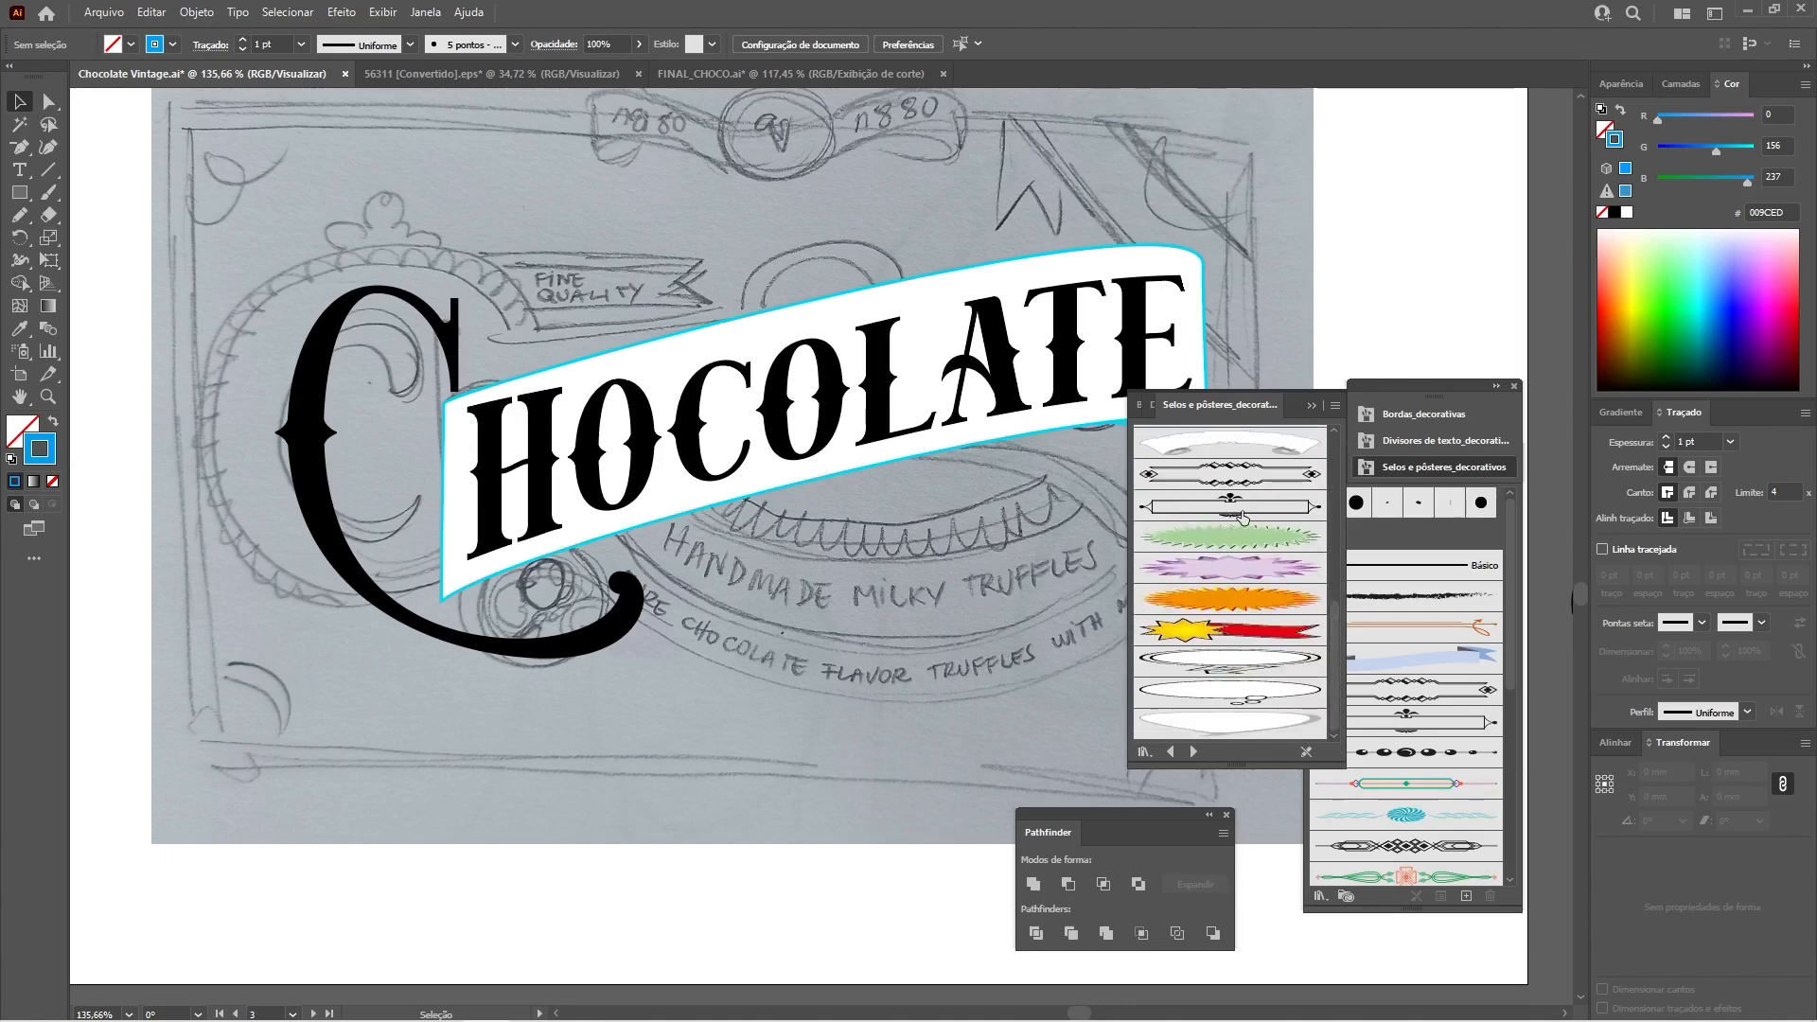
left_click(1229, 518)
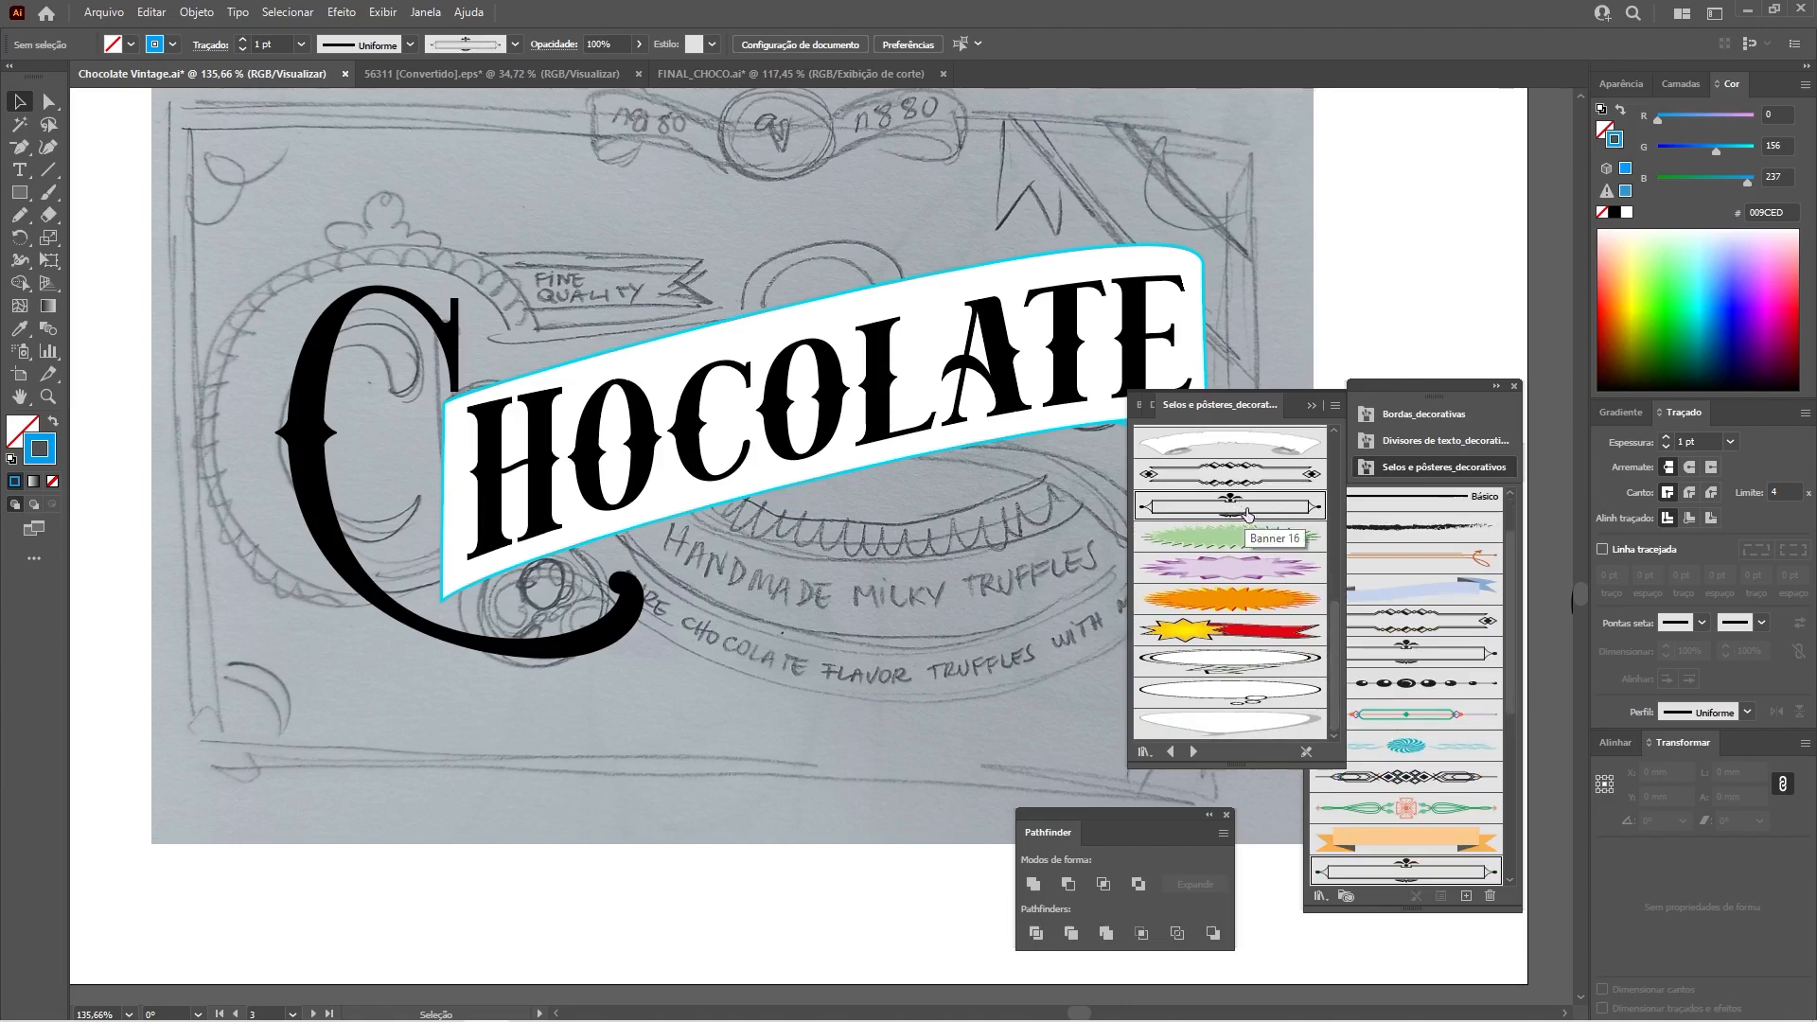
Draw a circle about 57 mm in diameter around the large C, following the sketched round ornament.
key("l")
left_click_drag(370, 425, 573, 557)
left_click(26, 108)
left_click(113, 134)
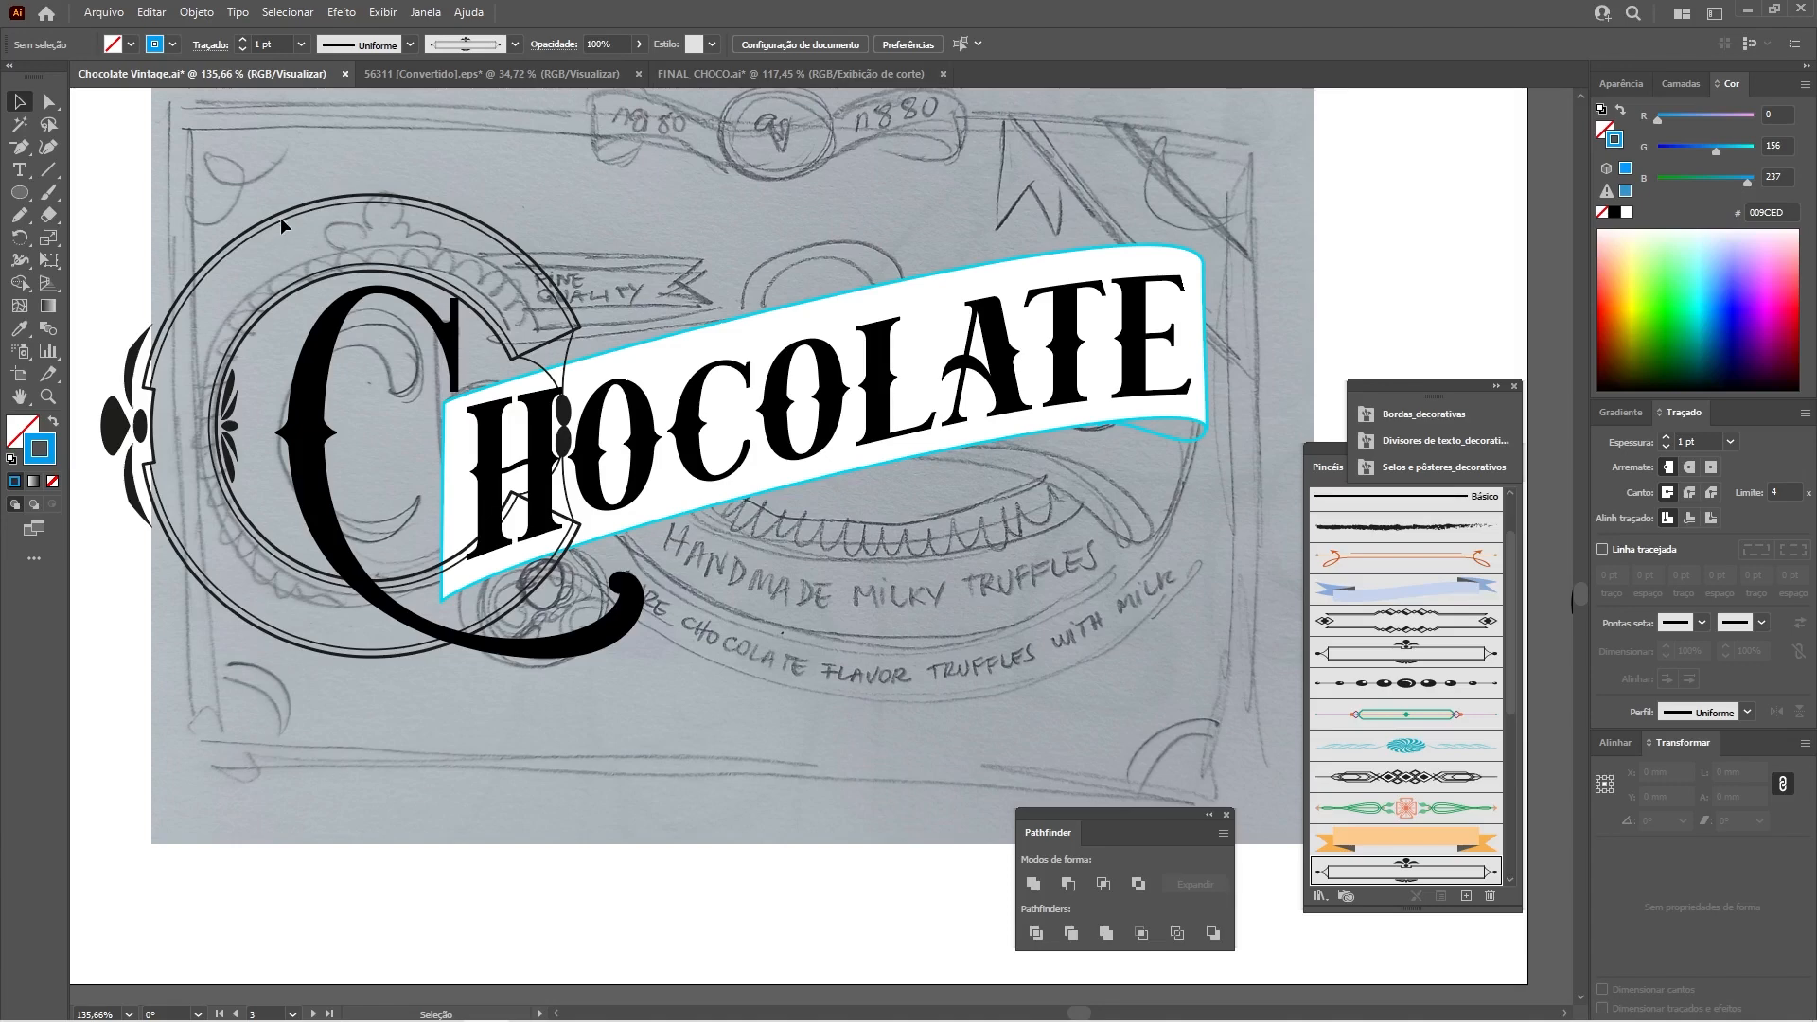
Remove the banner brush from the circle's stroke and recolour the stroke to black 000000.
left_click(153, 376)
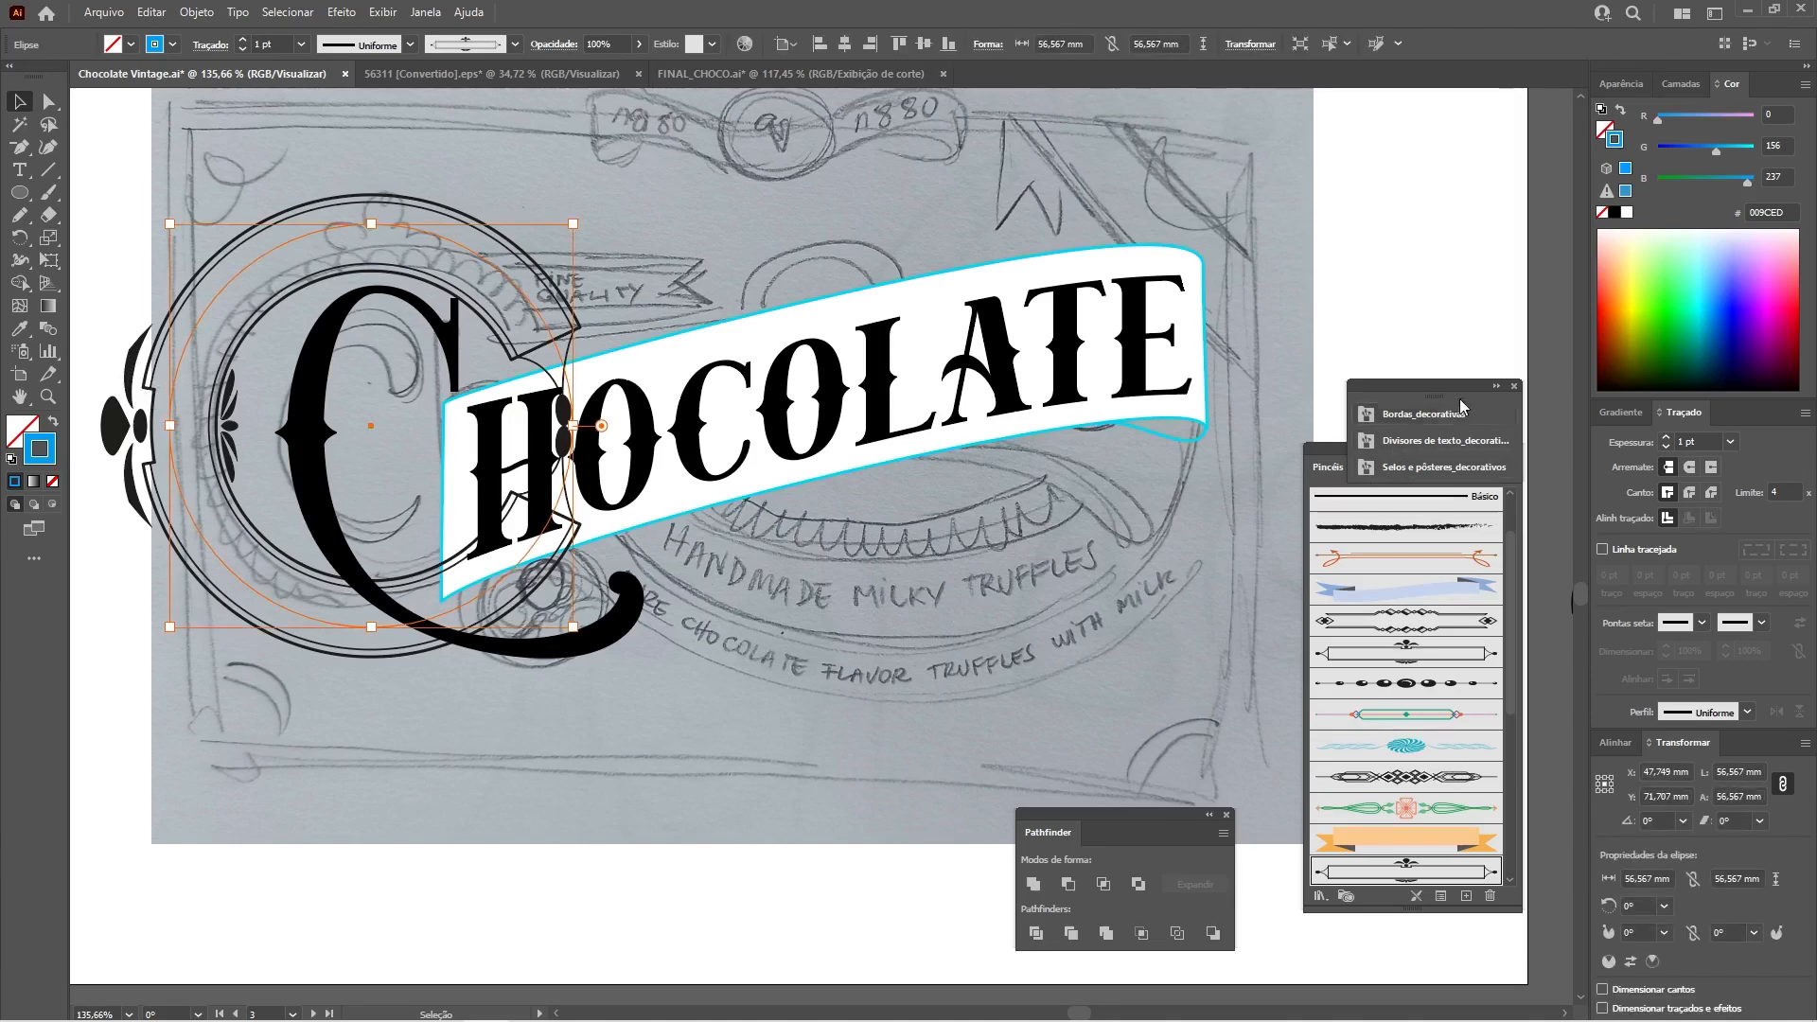
scroll(1387, 786, "down", 4)
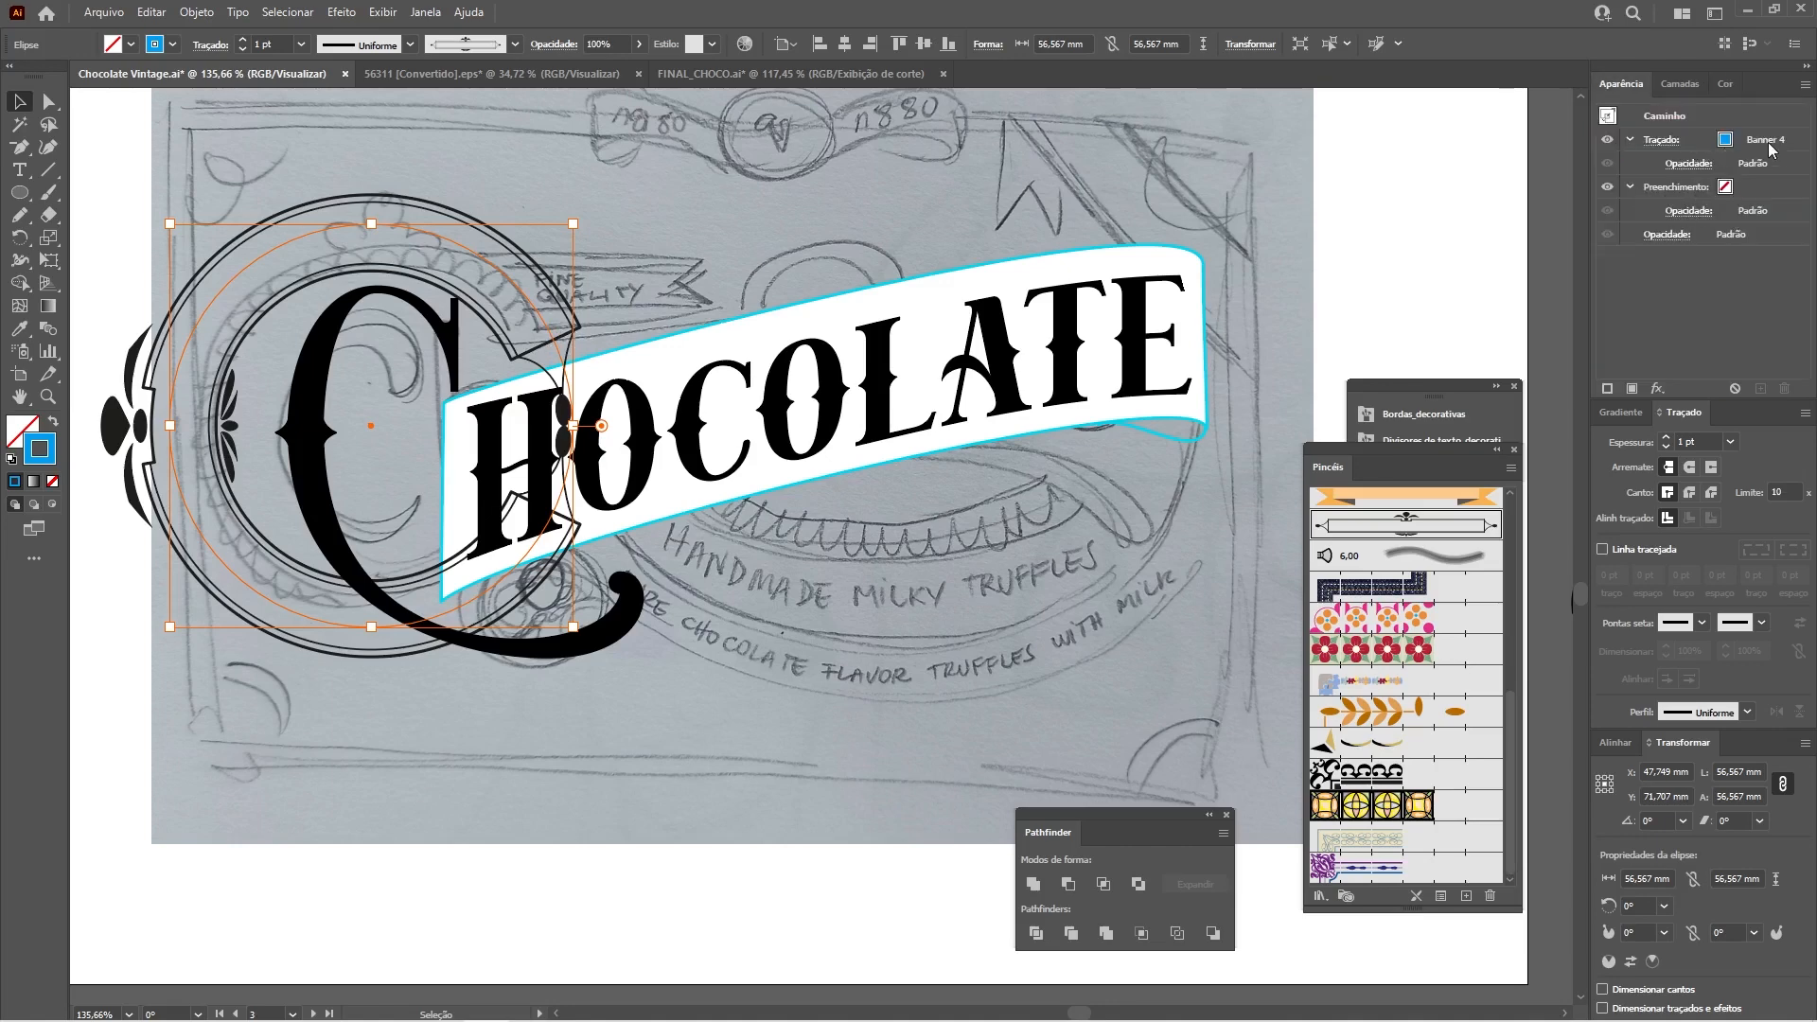
left_click(1771, 148)
key("slash")
key("comma")
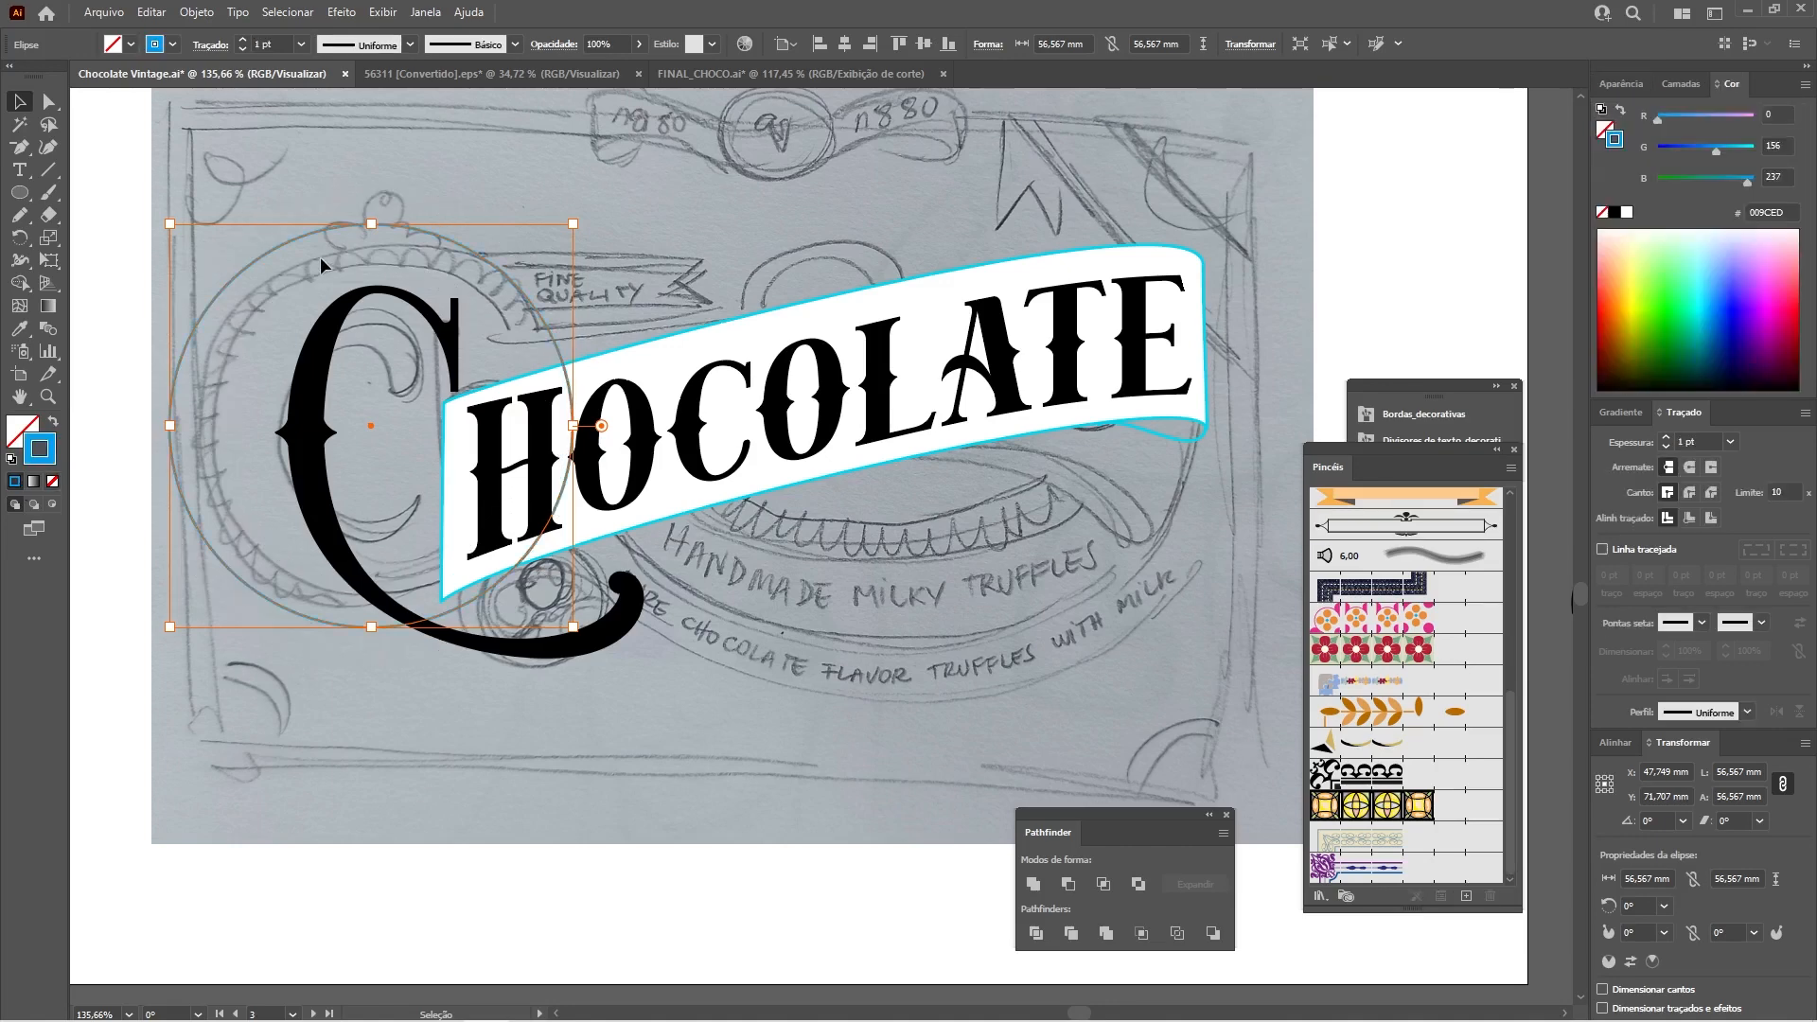
left_click(1616, 213)
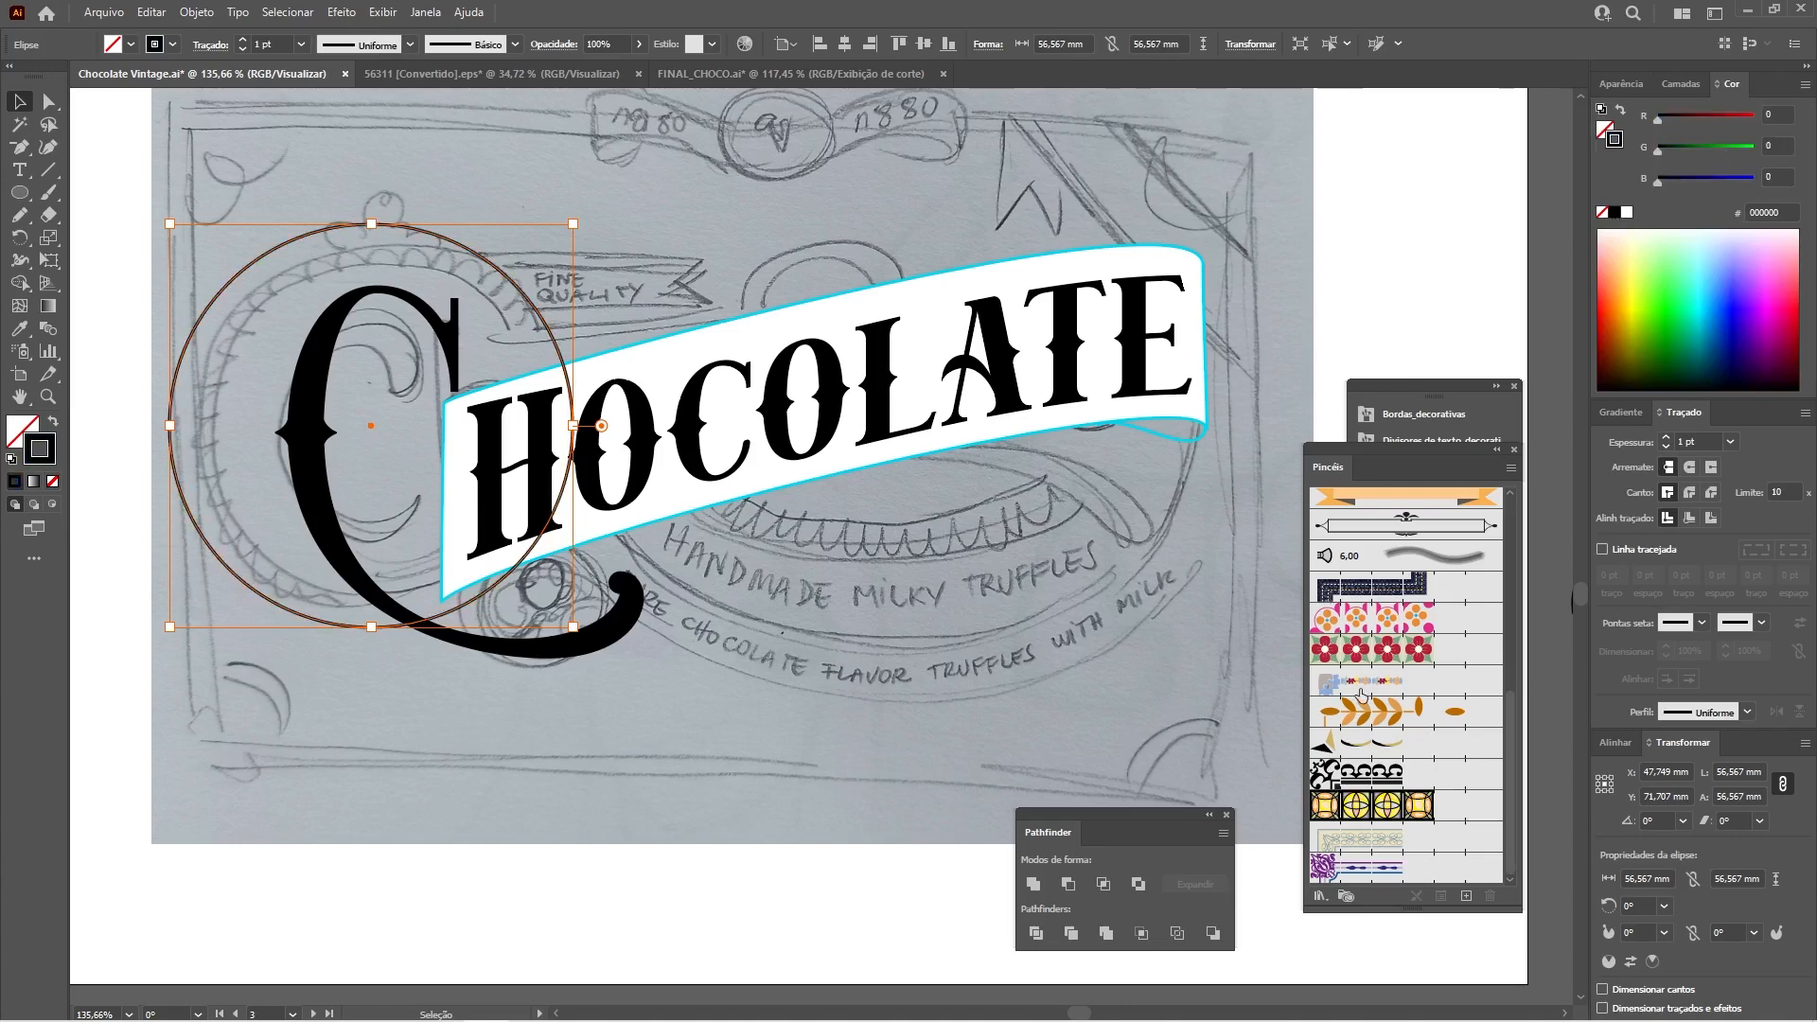
Apply the black scalloped border brush to the circle and set its stroke weight to 0,5 pt.
left_click(1391, 778)
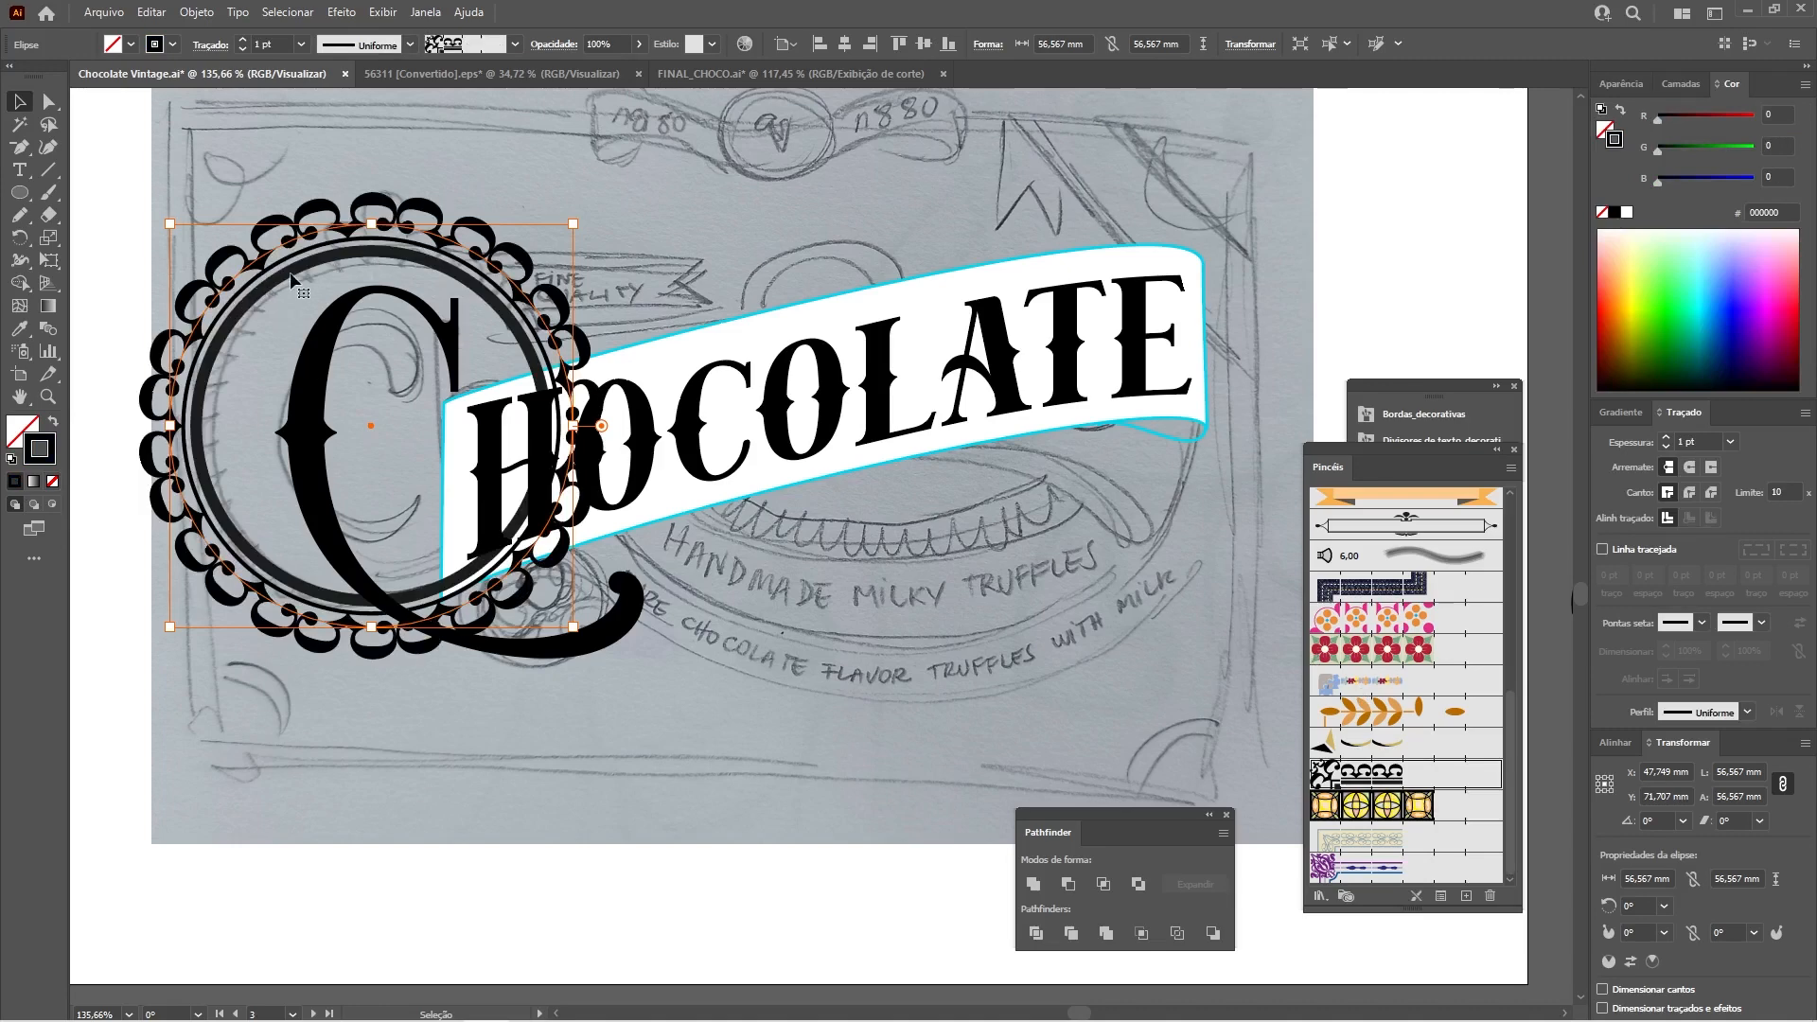
left_click(276, 44)
type("0,5")
key("Return")
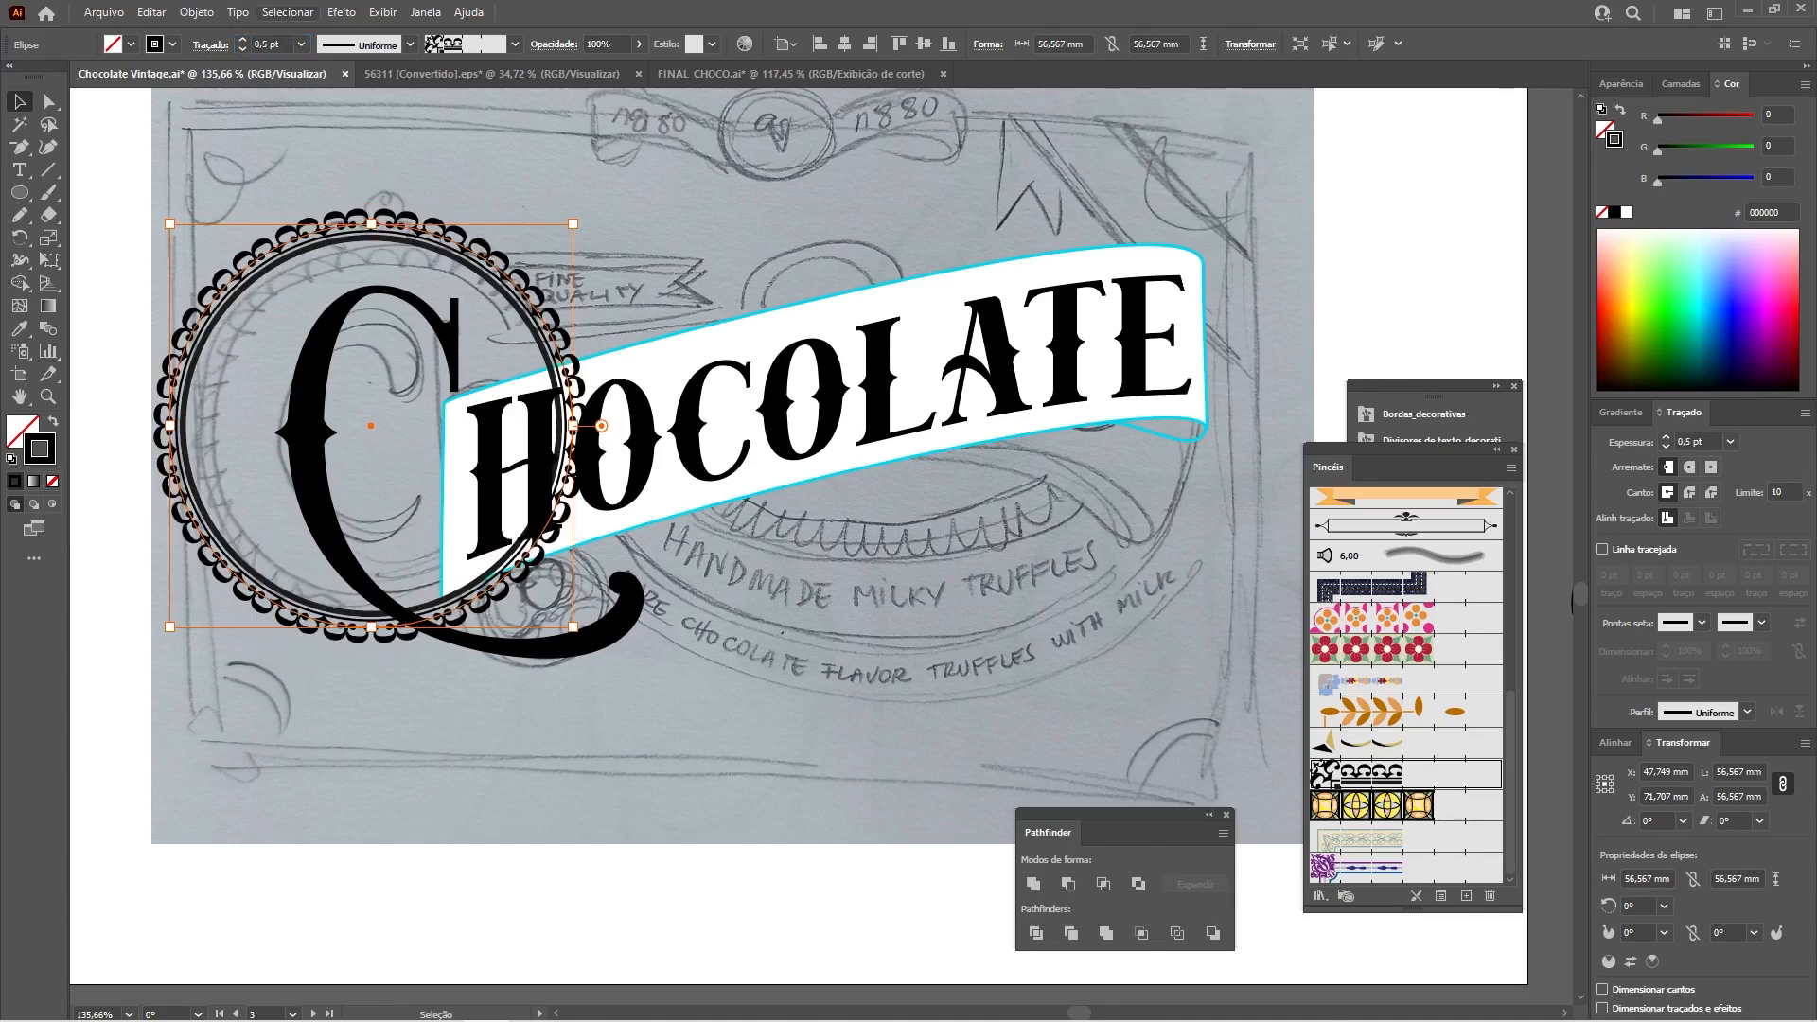
Set the stroke weight of the scalloped circle around the C to 0,3 pt and deselect it.
left_click(269, 41)
type("0,3")
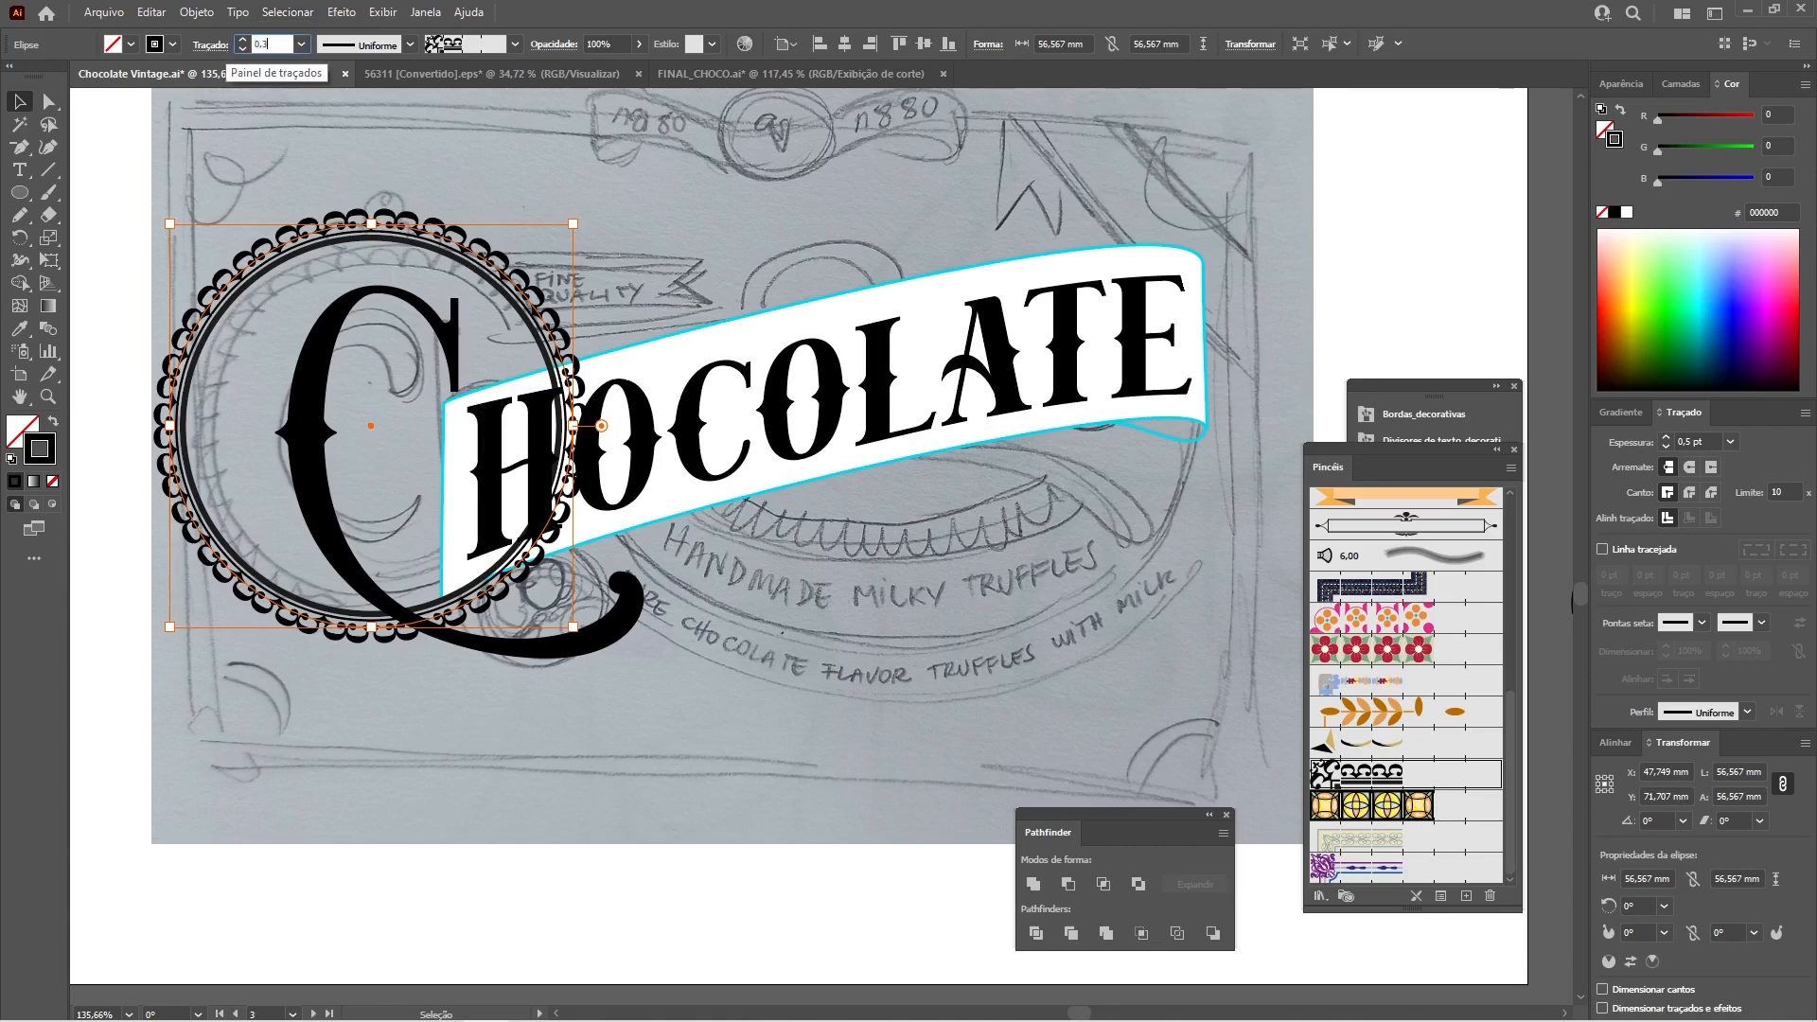
key("Return")
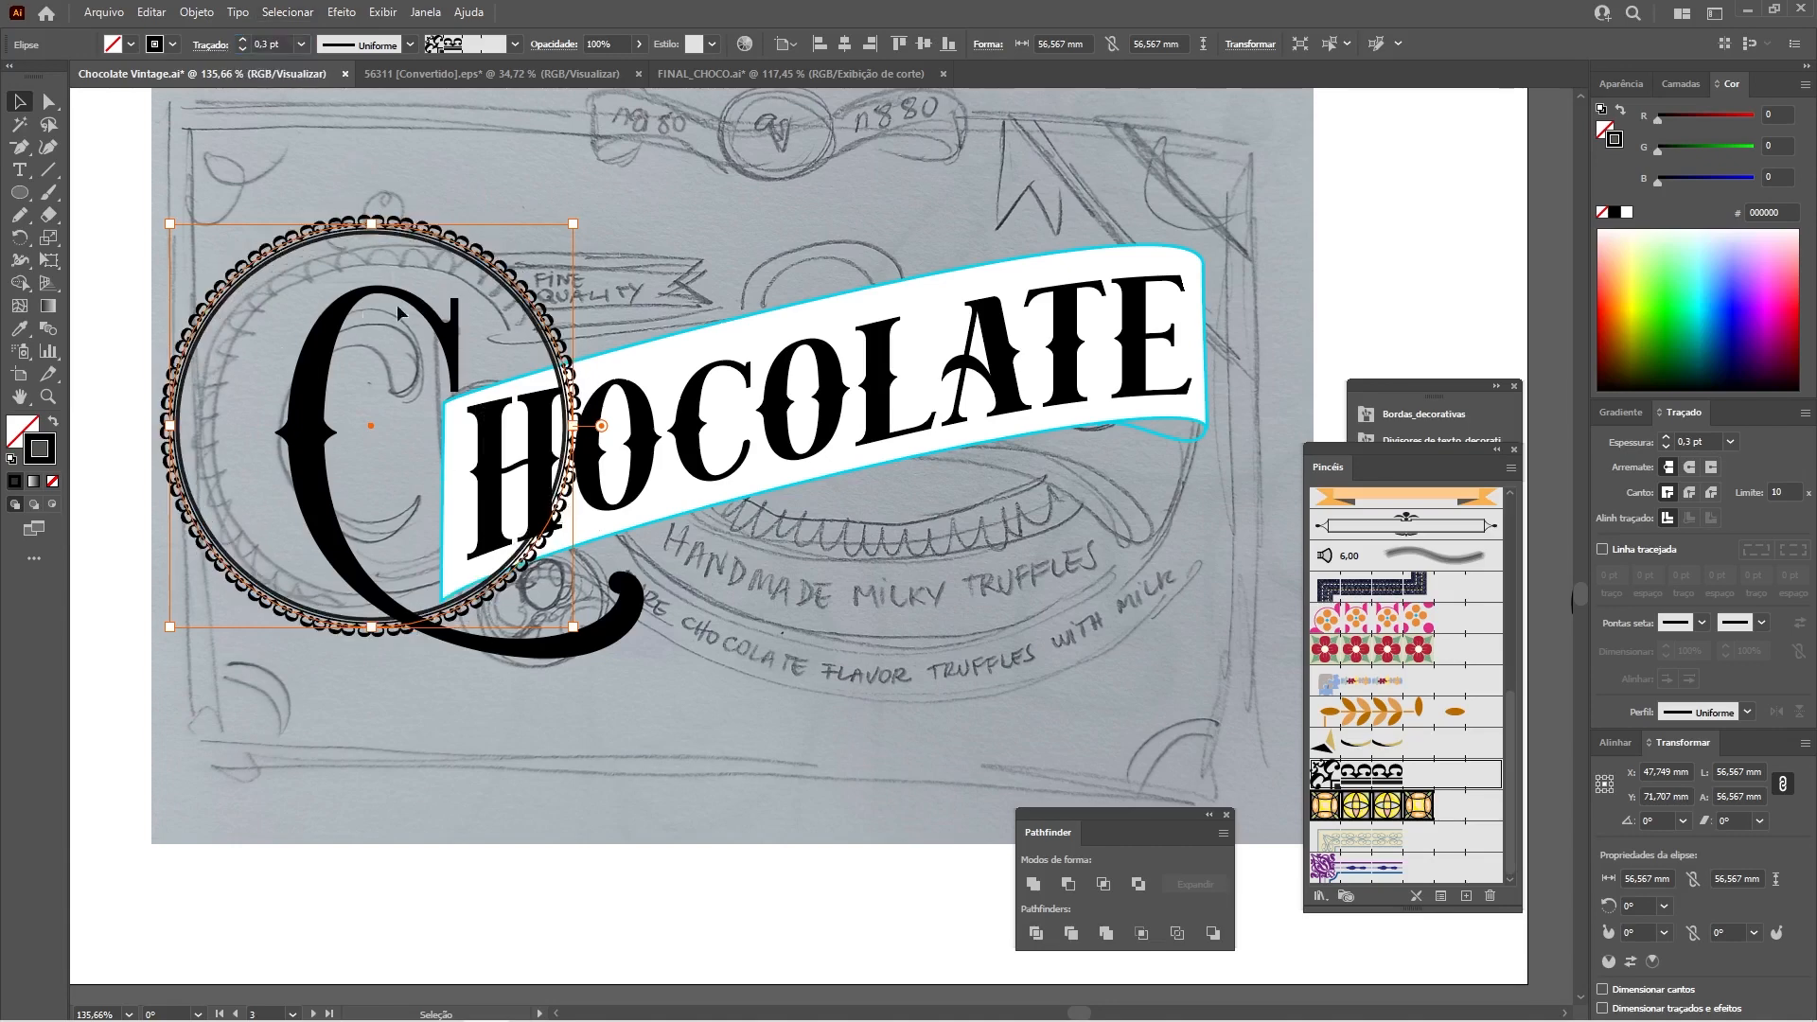
left_click(208, 689)
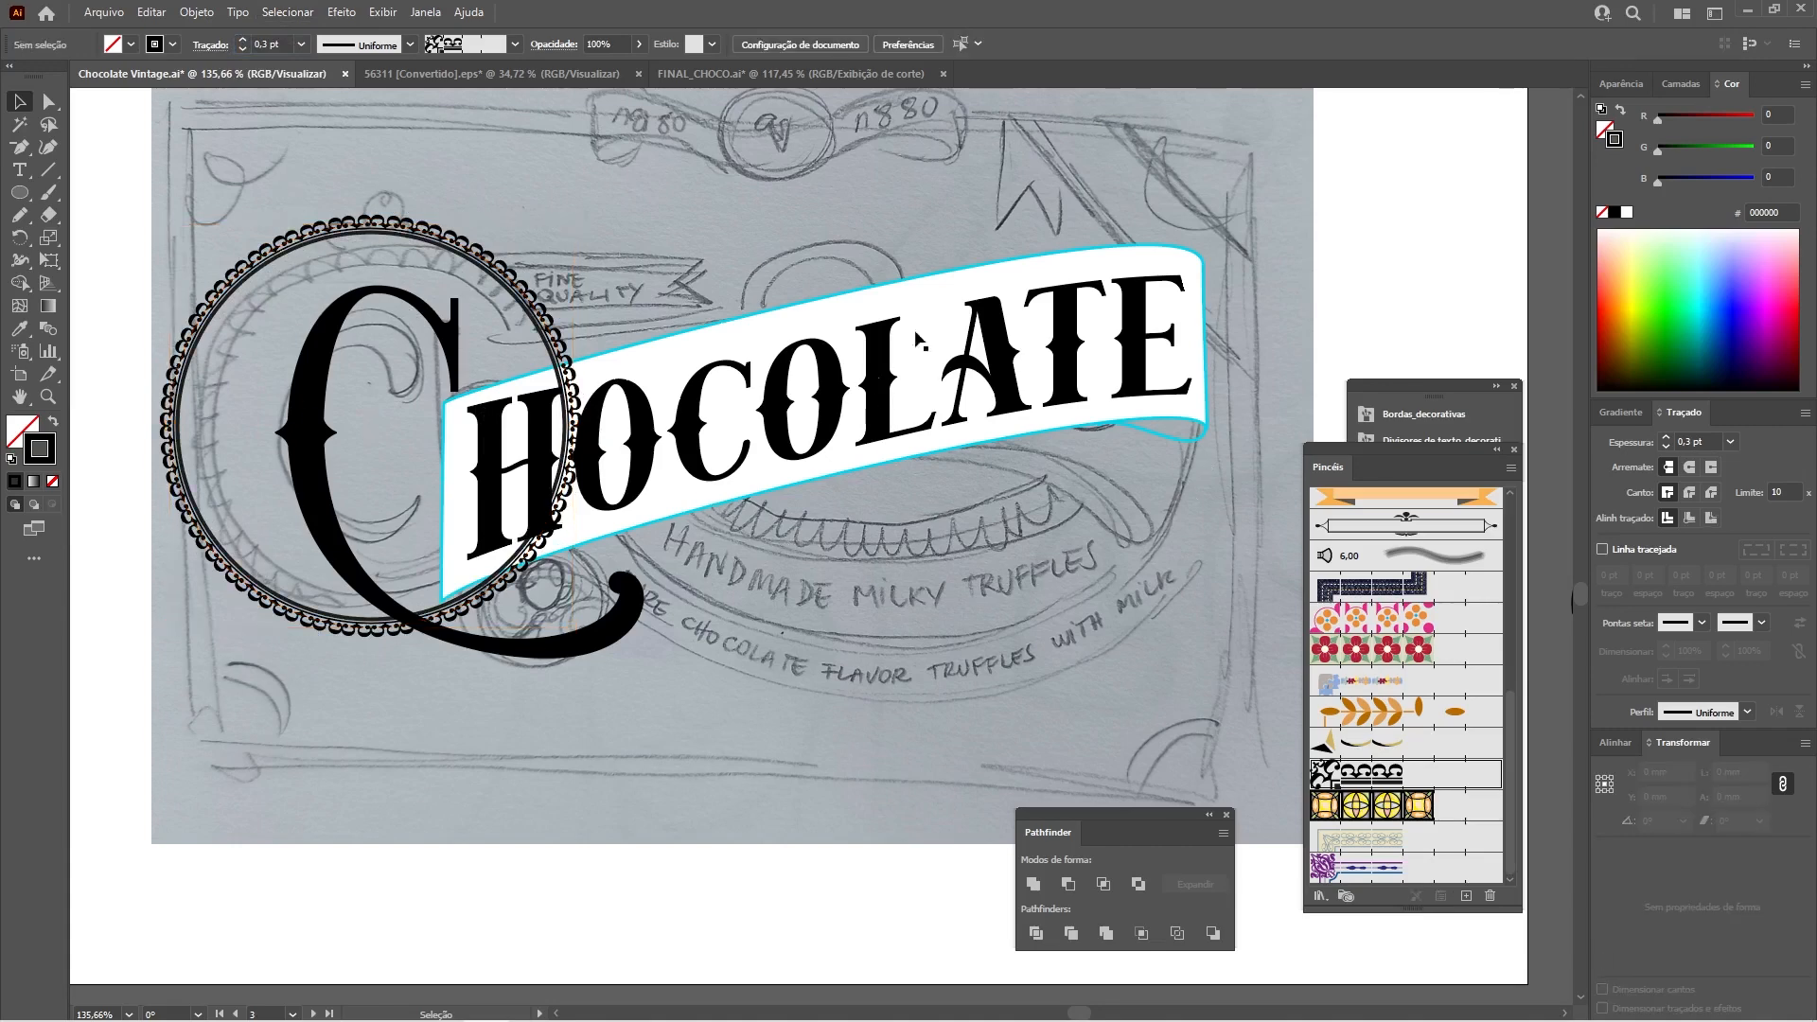
Draw a scalloped ellipse about 89 × 36 mm over HOCOLATE and add a larger plain 1 pt copy about 116 × 51 mm around it.
key("l")
mouse_move(561, 249)
left_mouse_down()
mouse_move(748, 449)
mouse_move(1070, 522)
mouse_move(1202, 506)
left_mouse_up()
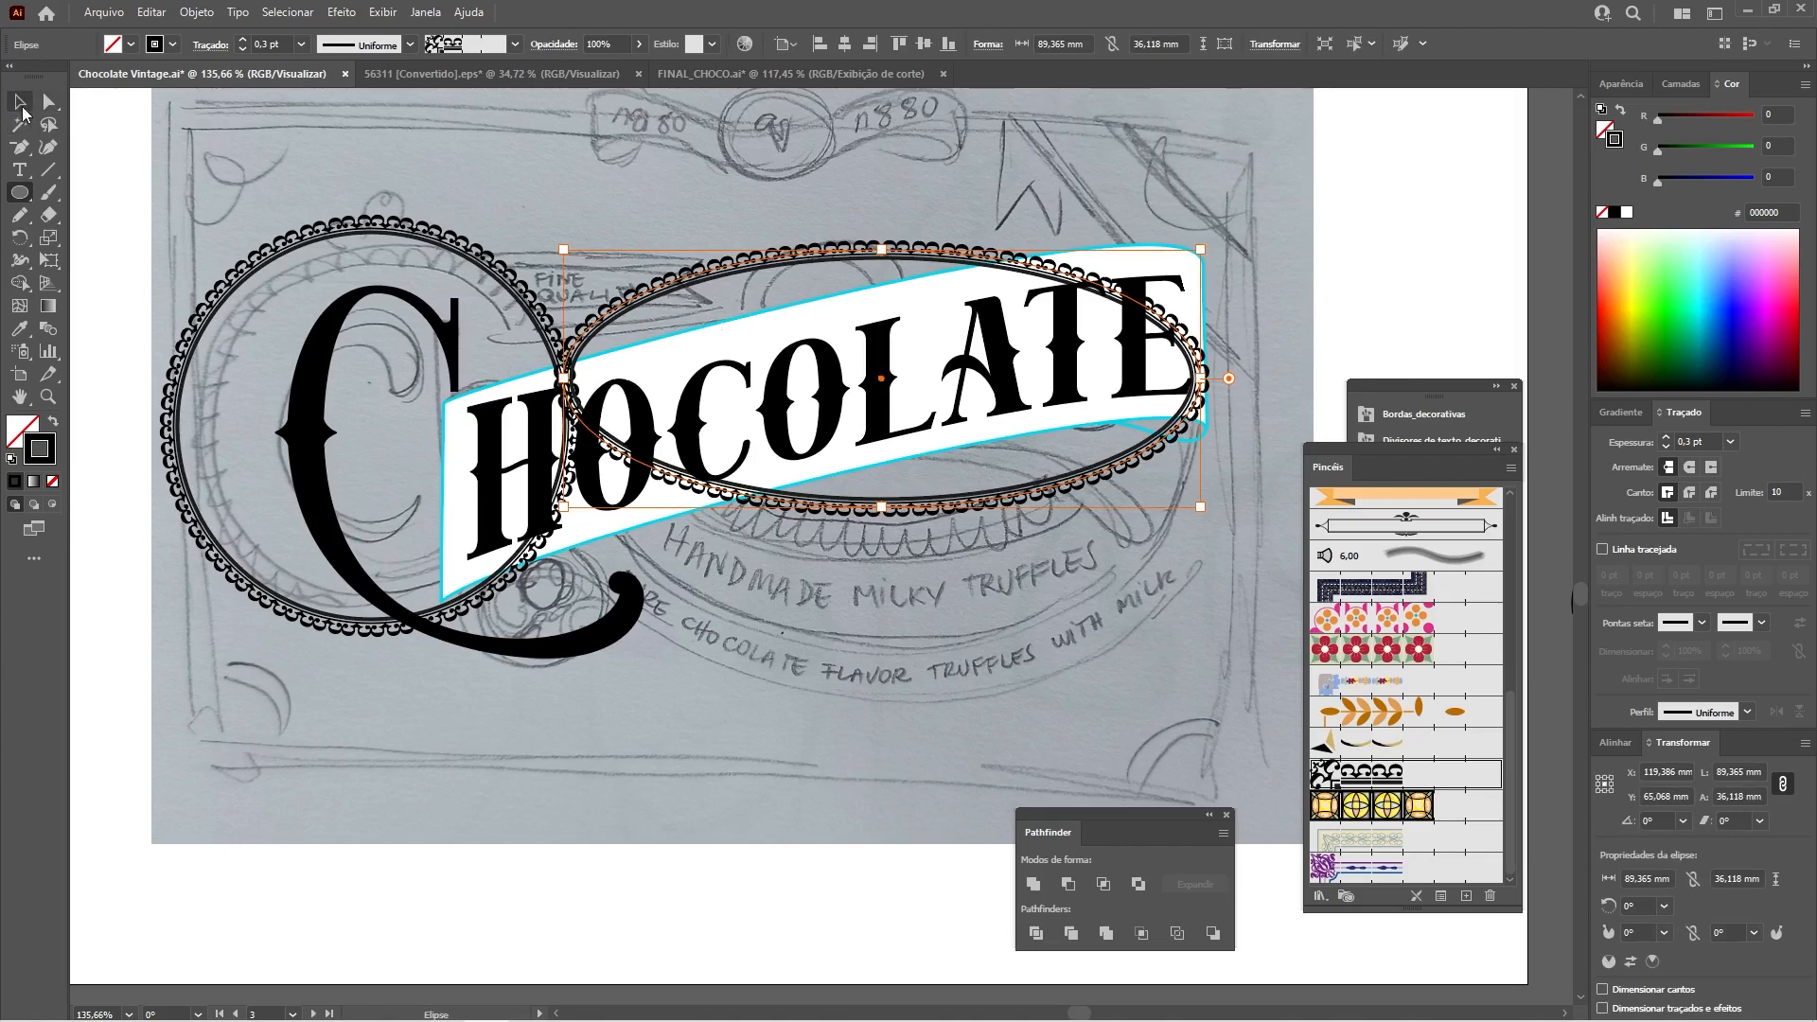
left_click(19, 102)
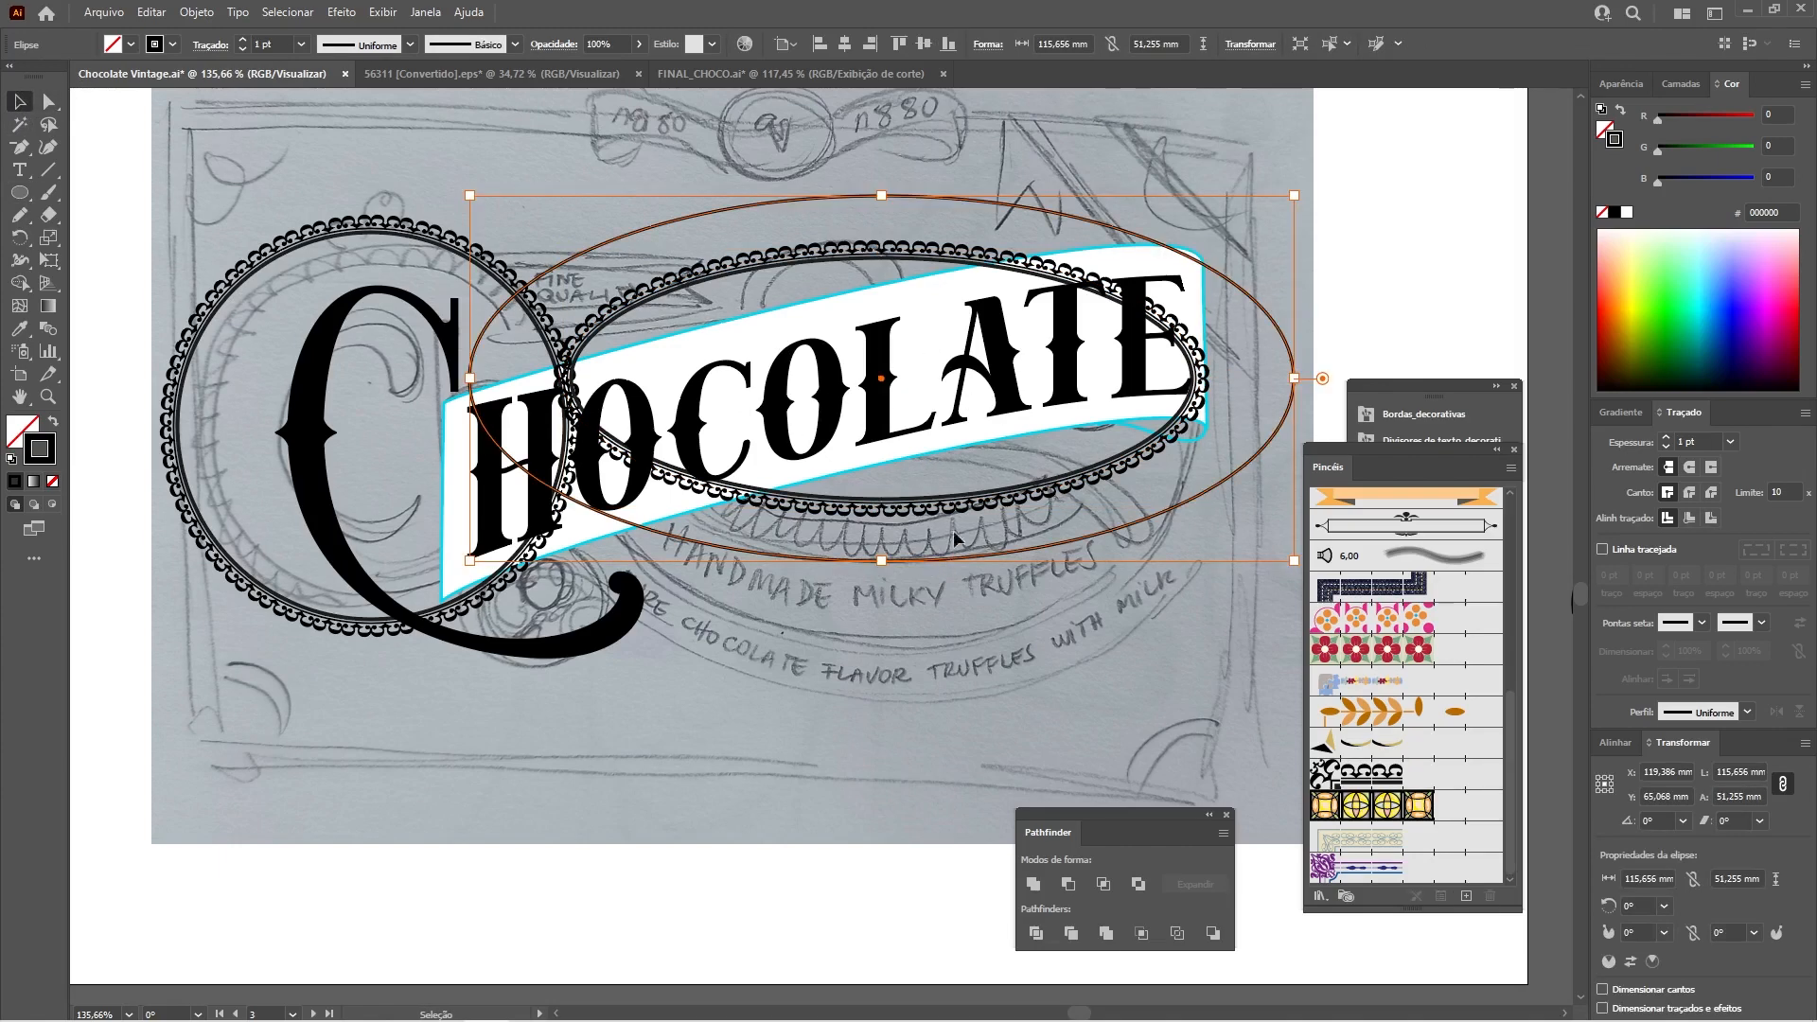
Hide the Base sketch layer and narrow both ellipses together from each side, the outer one to about 90 mm wide.
left_click(1682, 83)
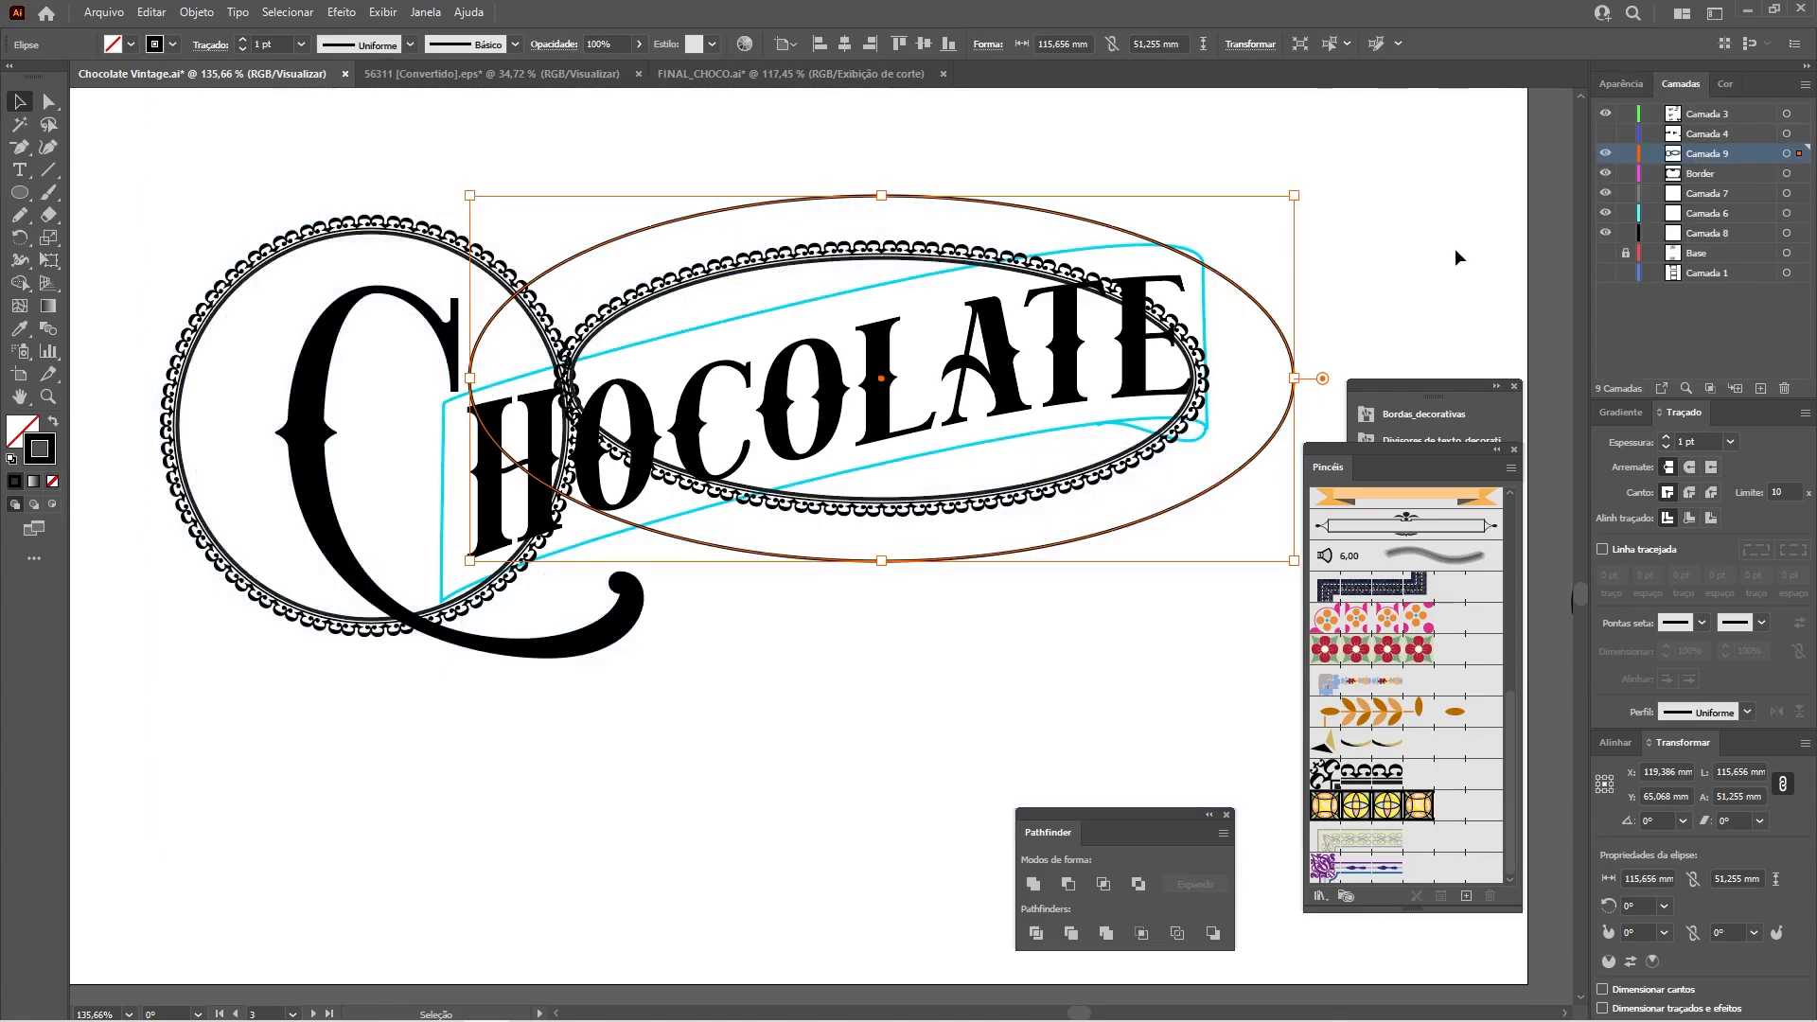
left_click(1456, 248)
left_click(1067, 498)
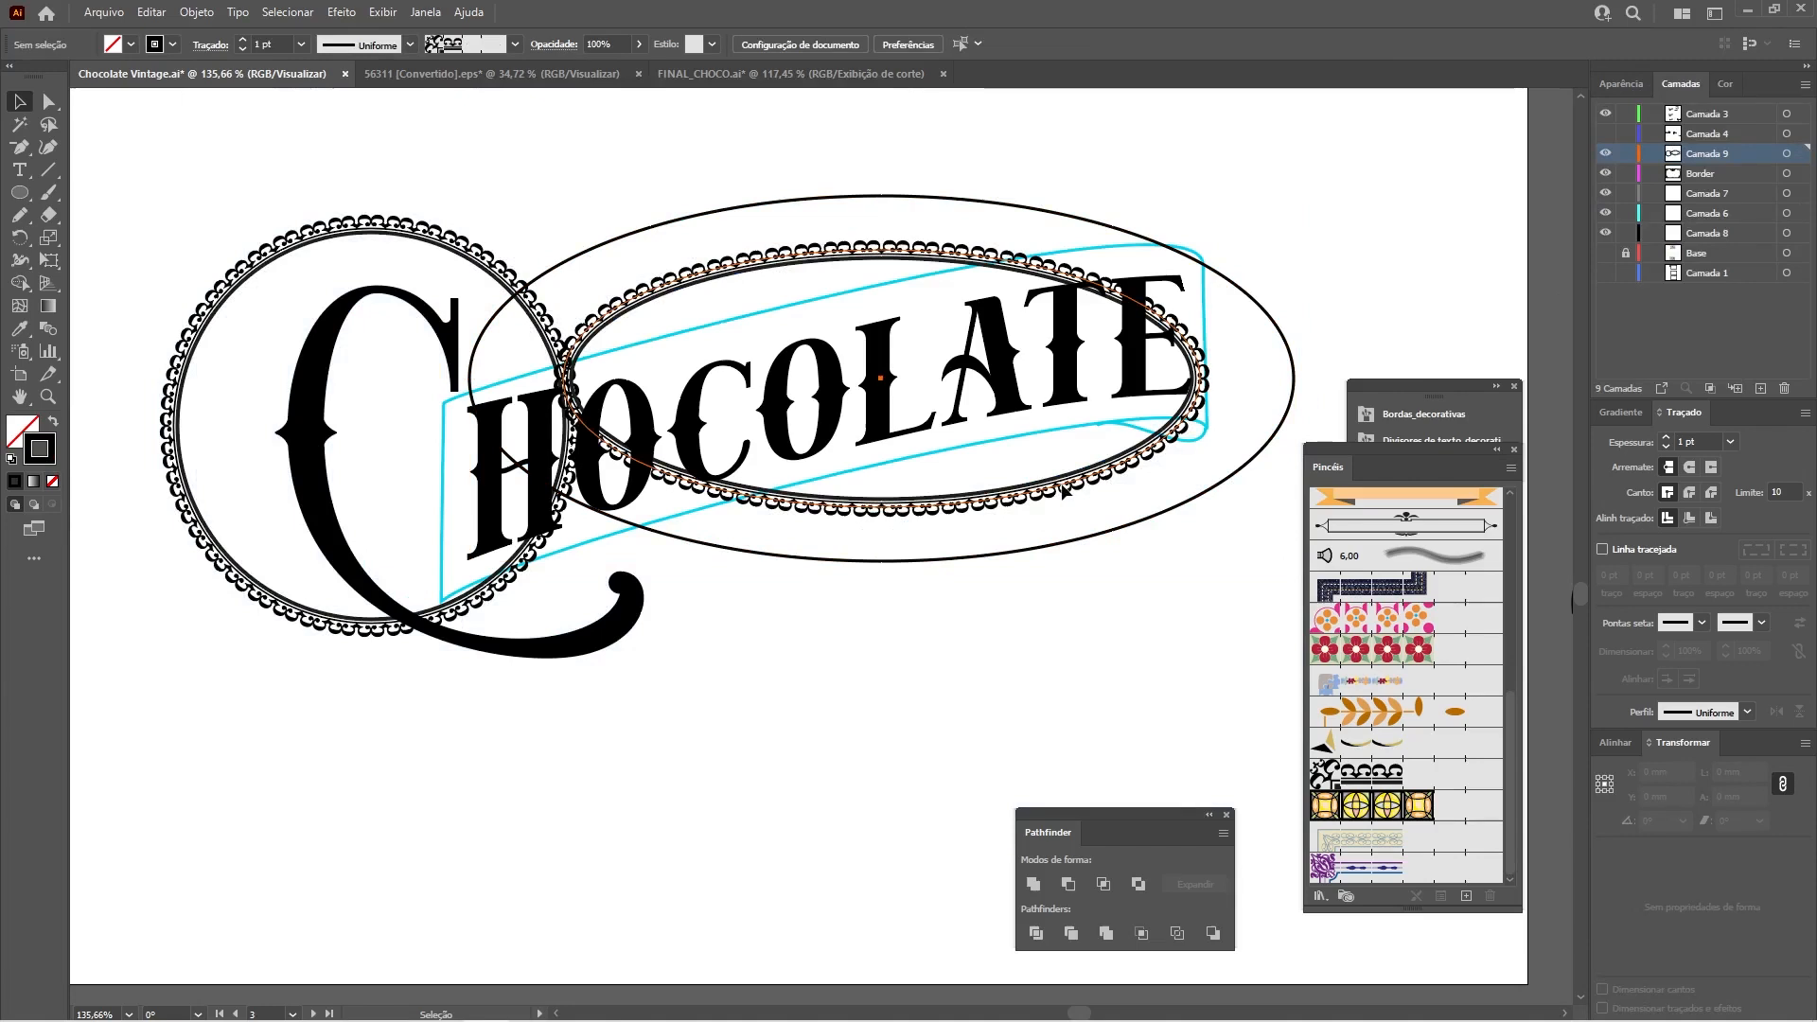
left_click(1294, 388, "shift")
left_click_drag(1293, 379, 1188, 380)
left_click_drag(471, 382, 549, 377)
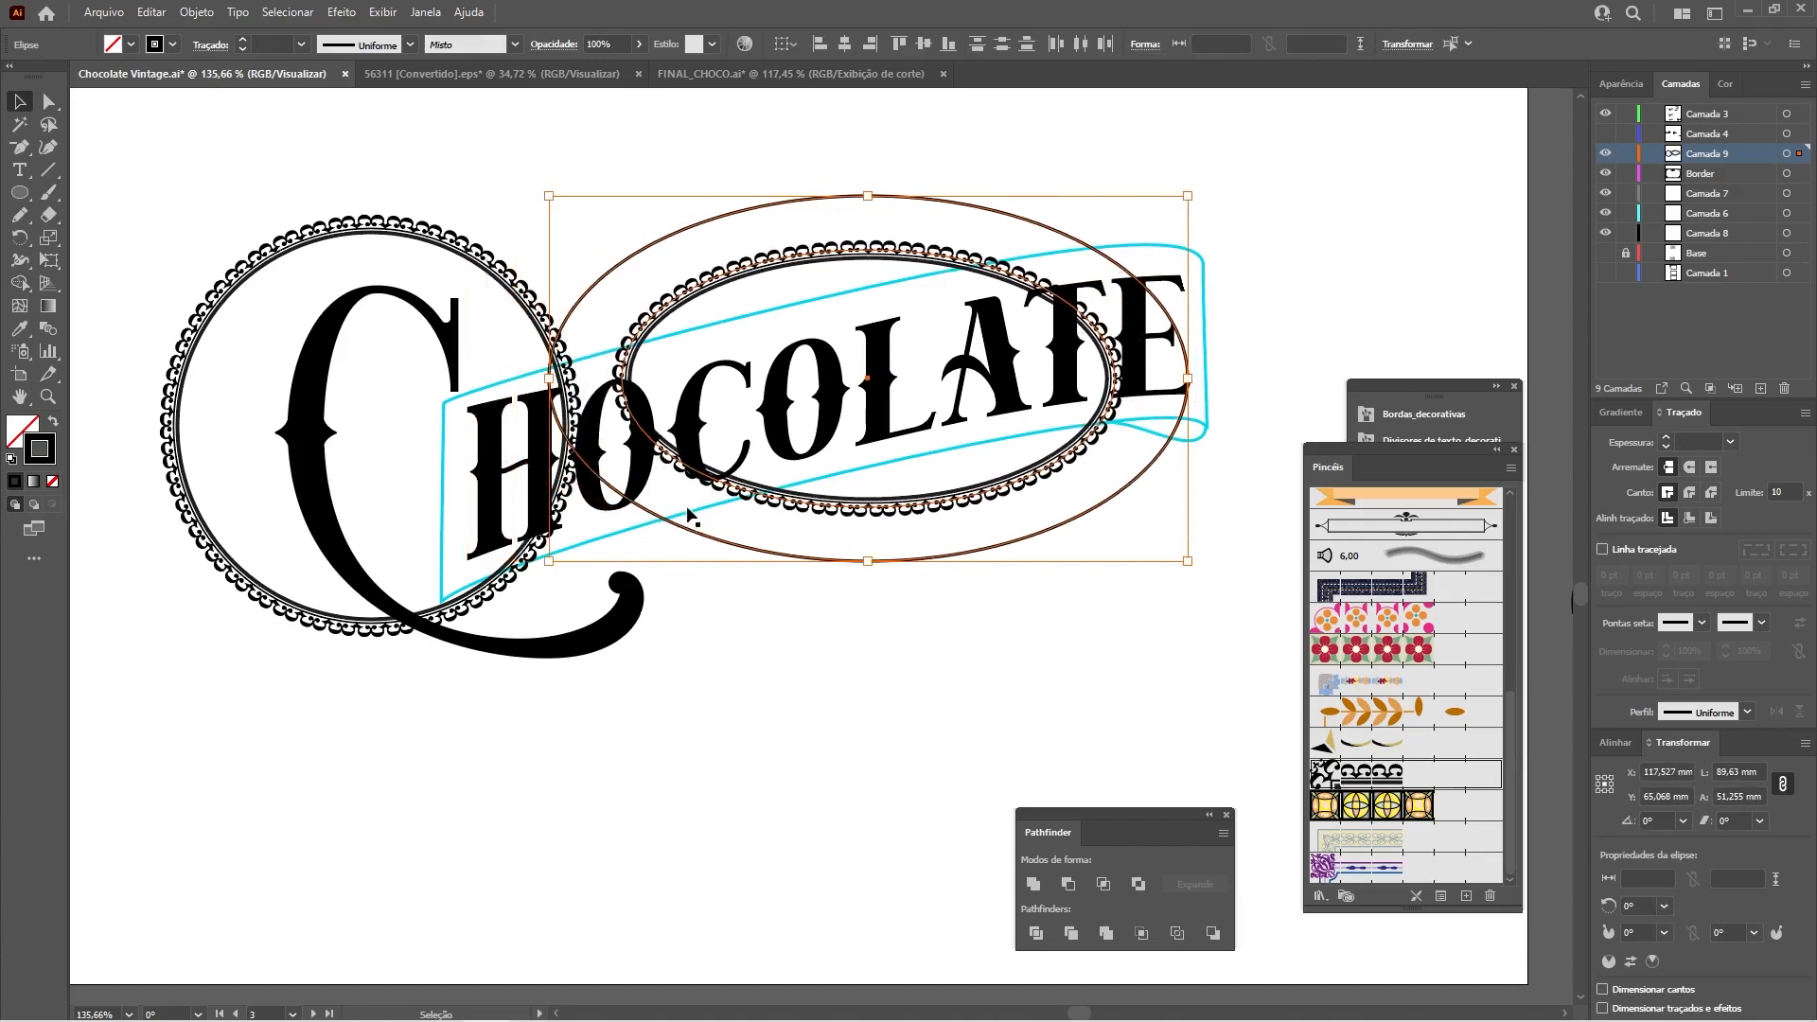
left_click(1185, 440)
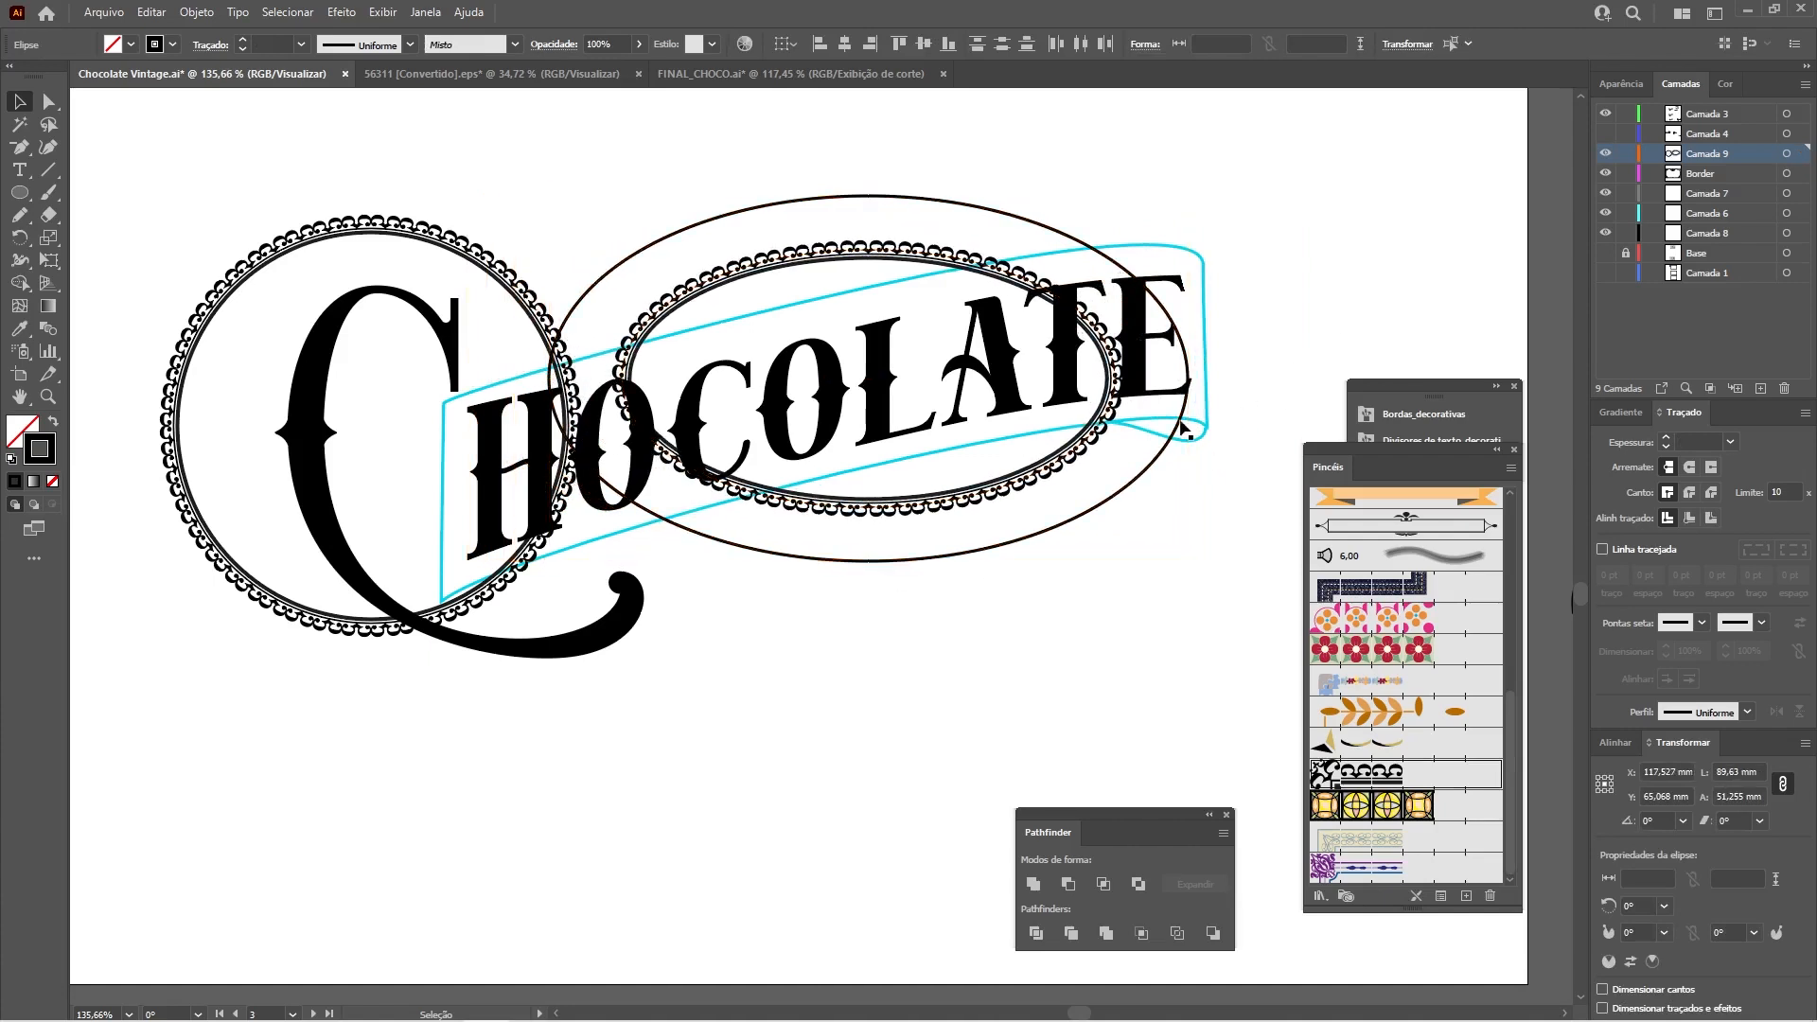
Add an enlarged copy of the scalloped ellipse, about 94 × 55 mm, around the plain one and set its stroke weight to 0,1 pt.
left_click(1077, 462)
key("a")
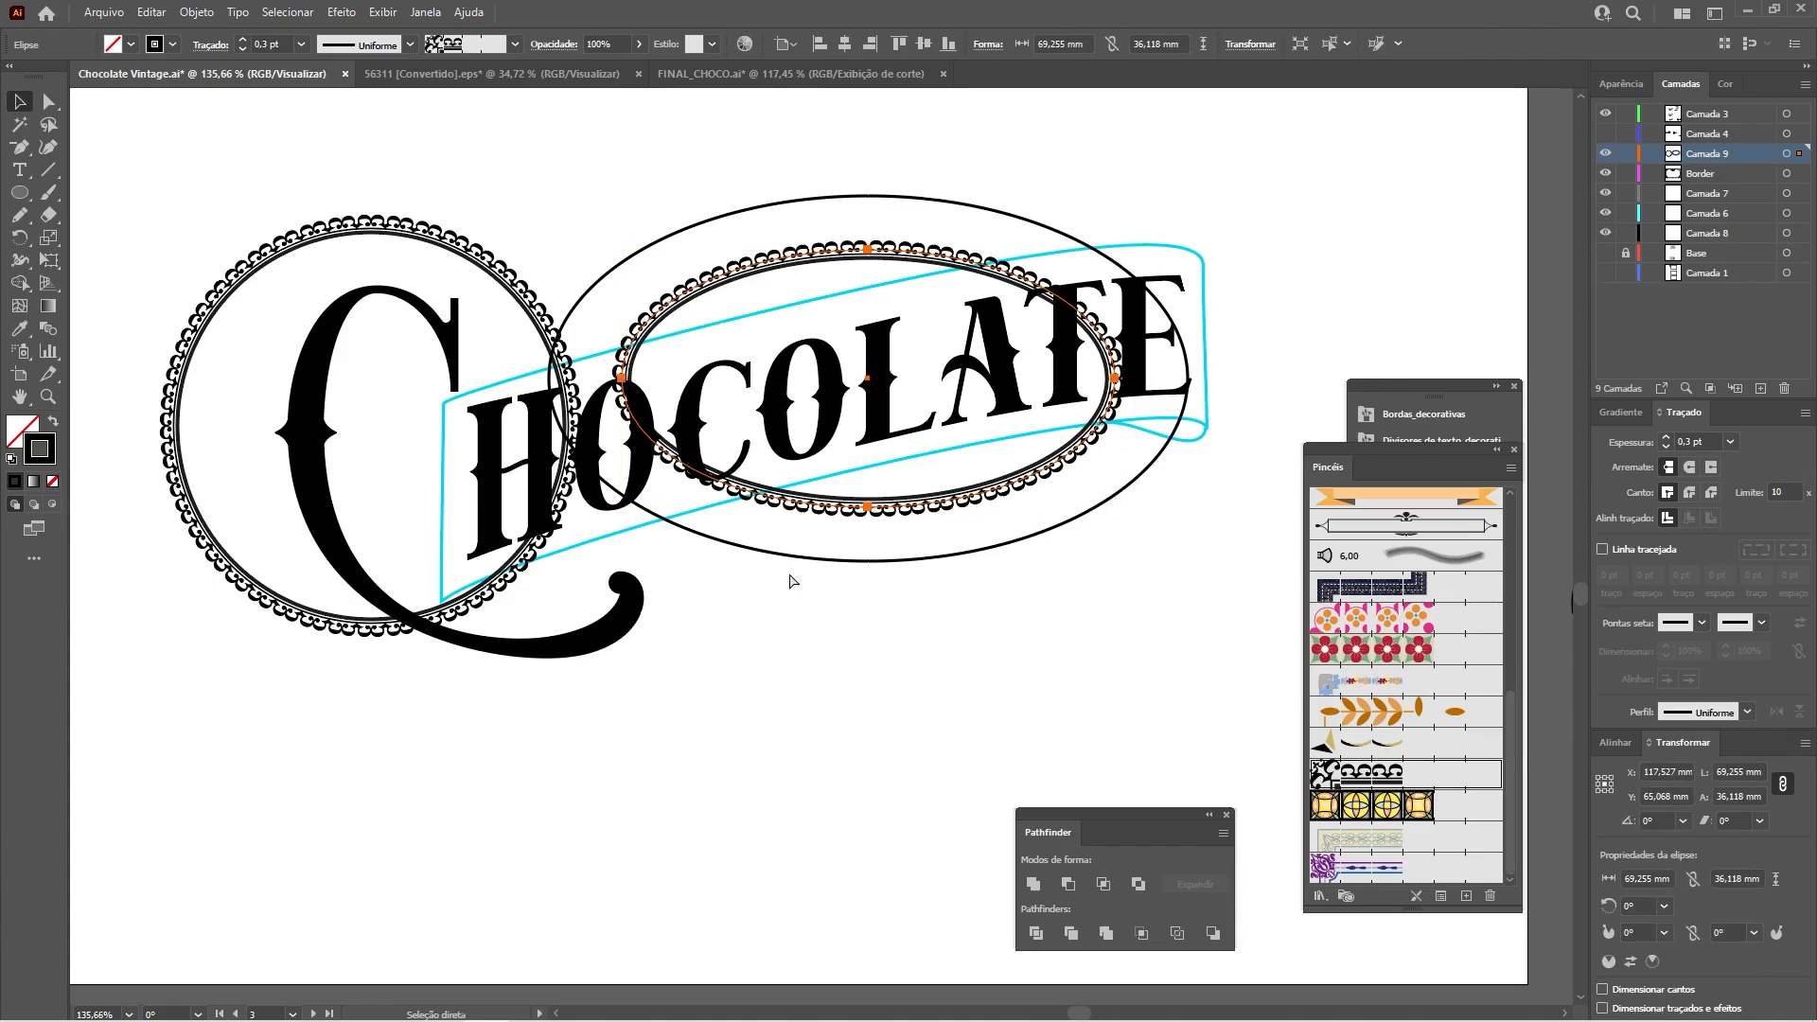
key("v")
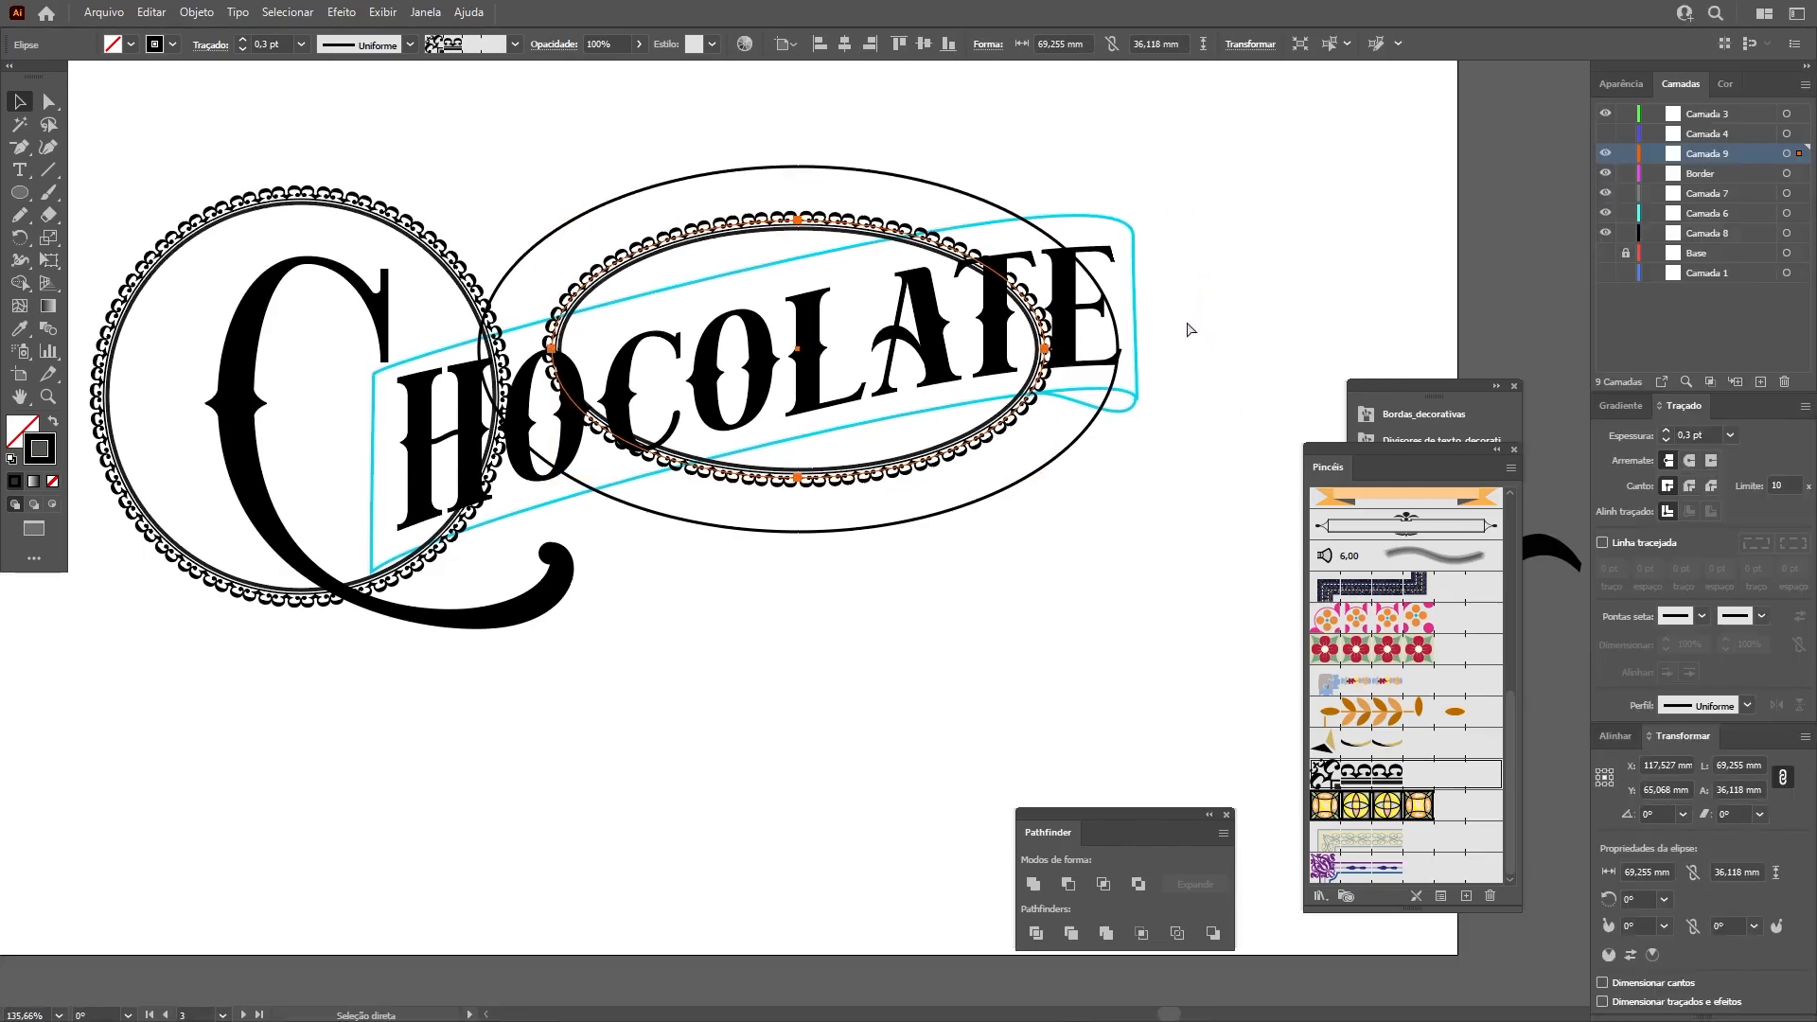
left_click_drag(1132, 529, 1221, 602)
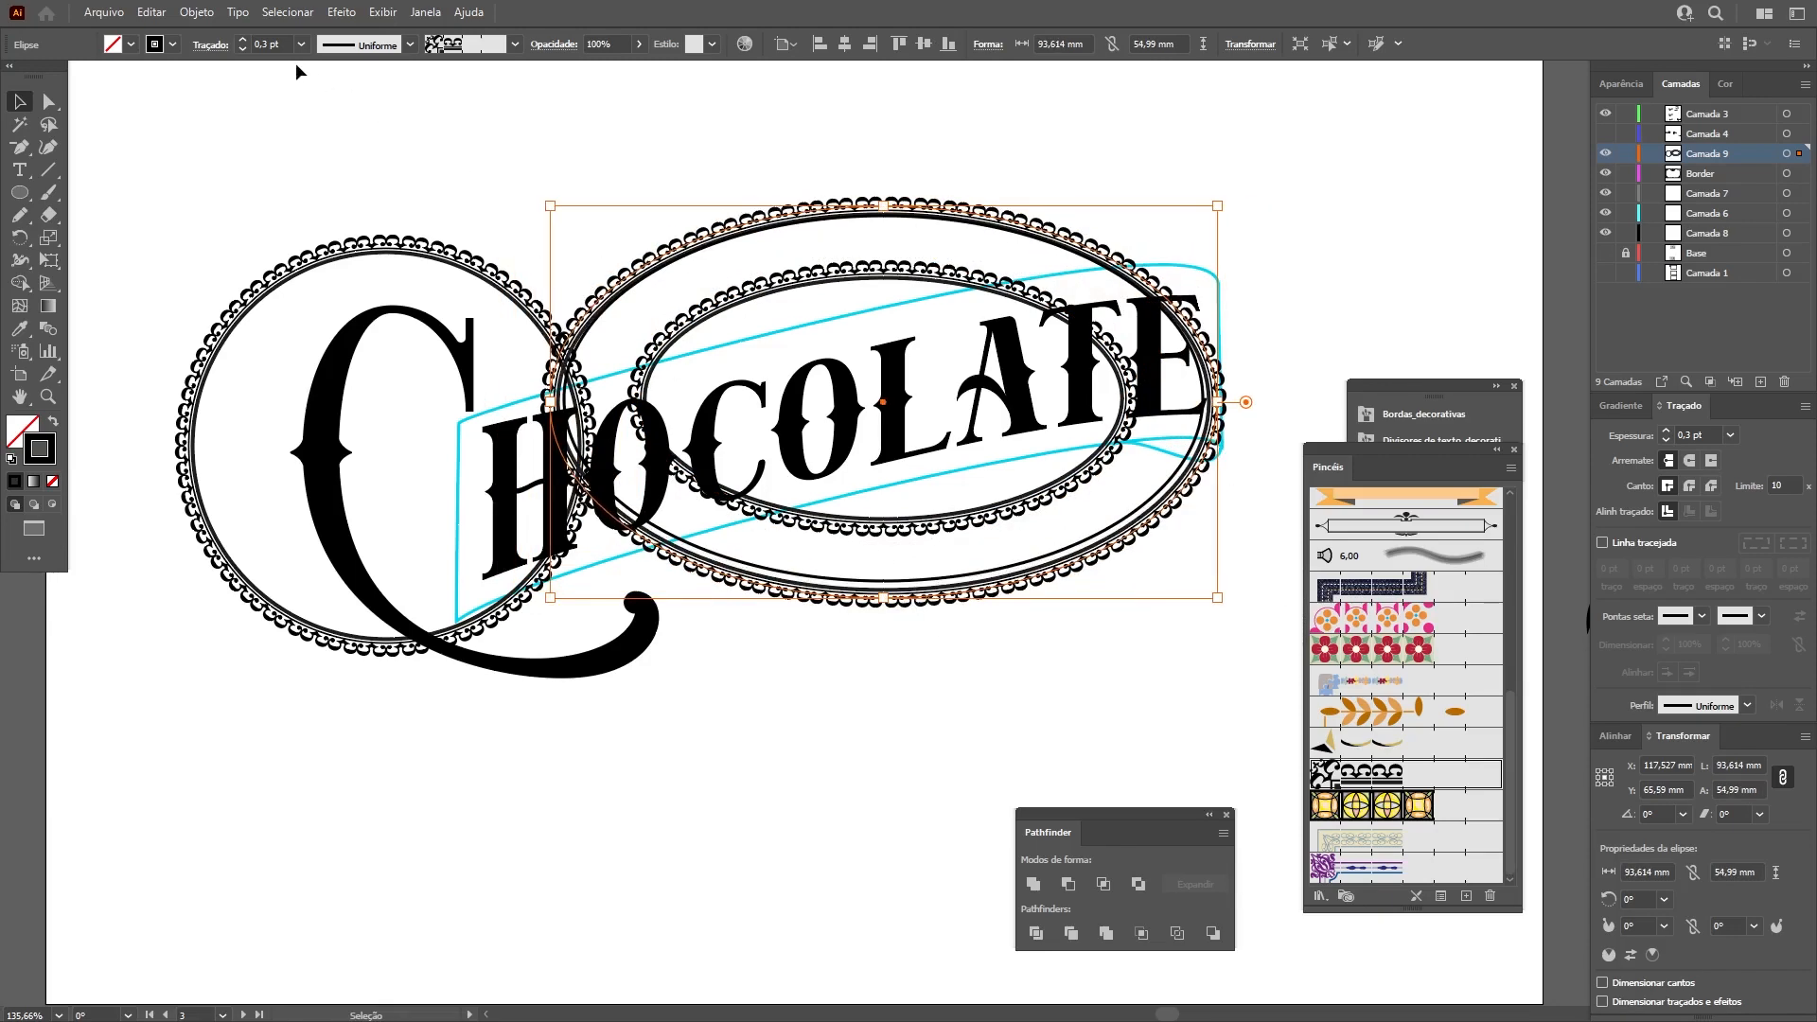
left_click(251, 43)
type("0,1")
key("Return")
left_click(977, 504)
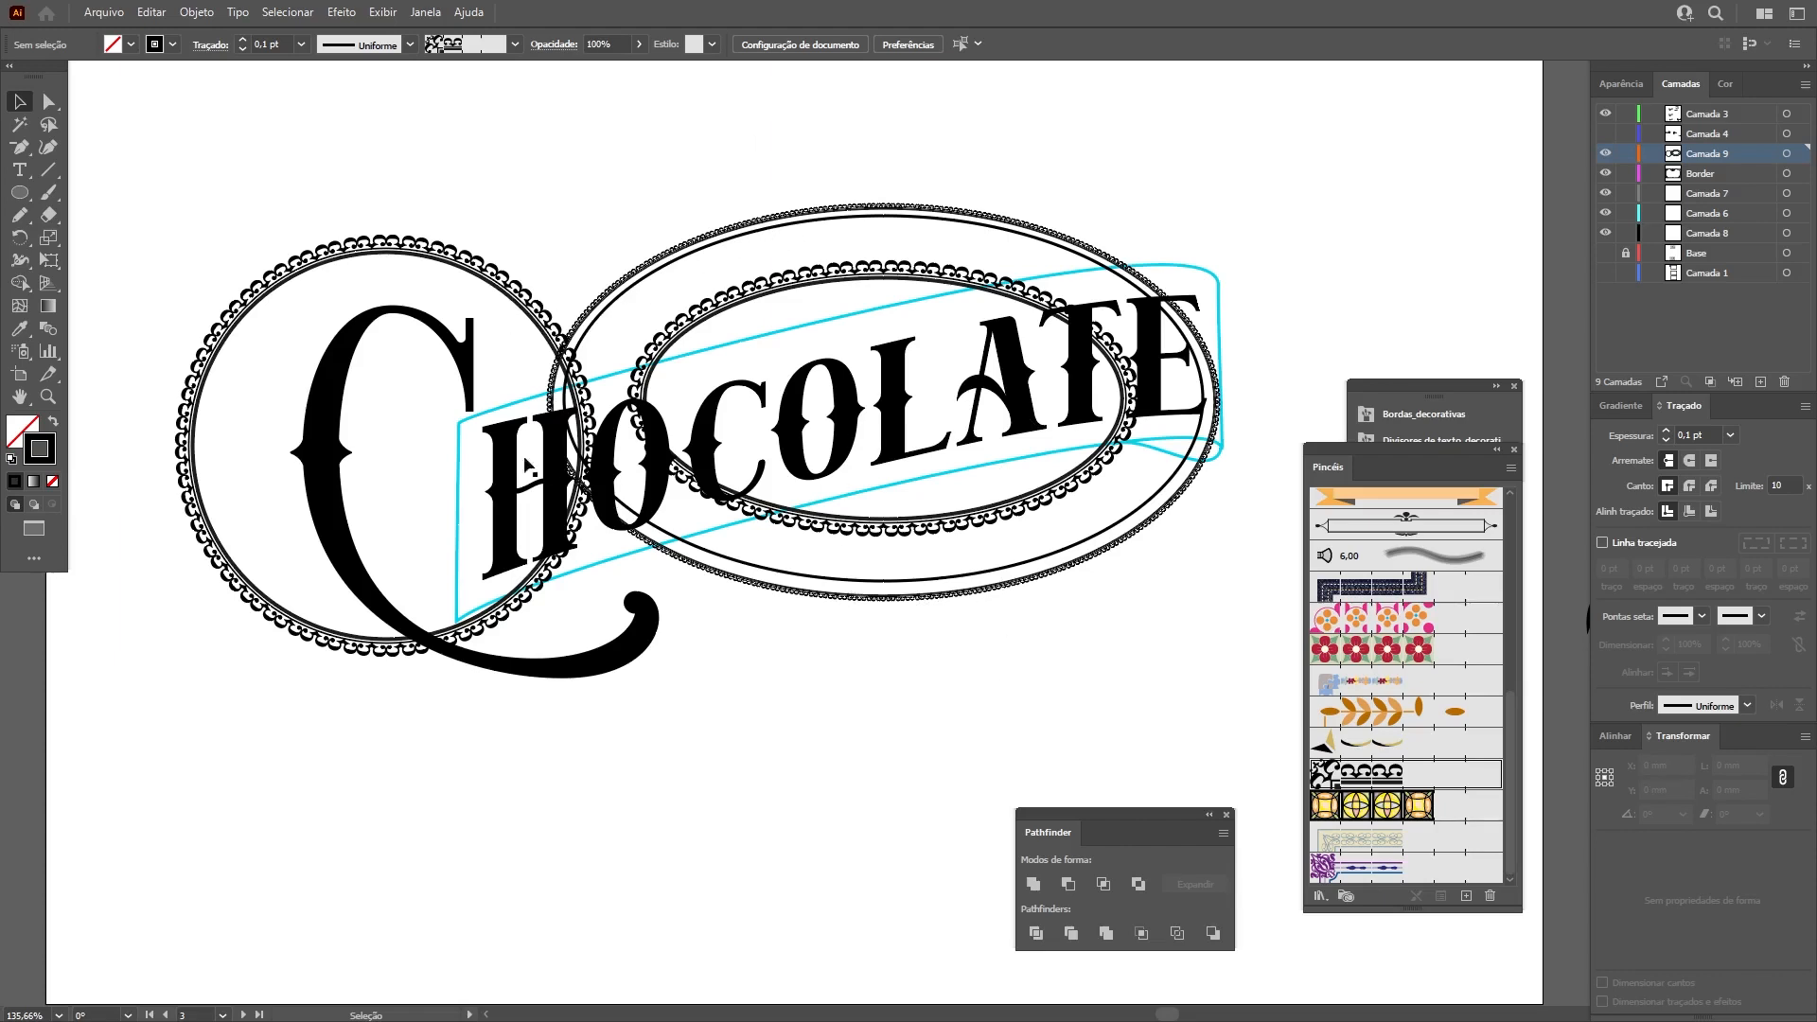
key("f")
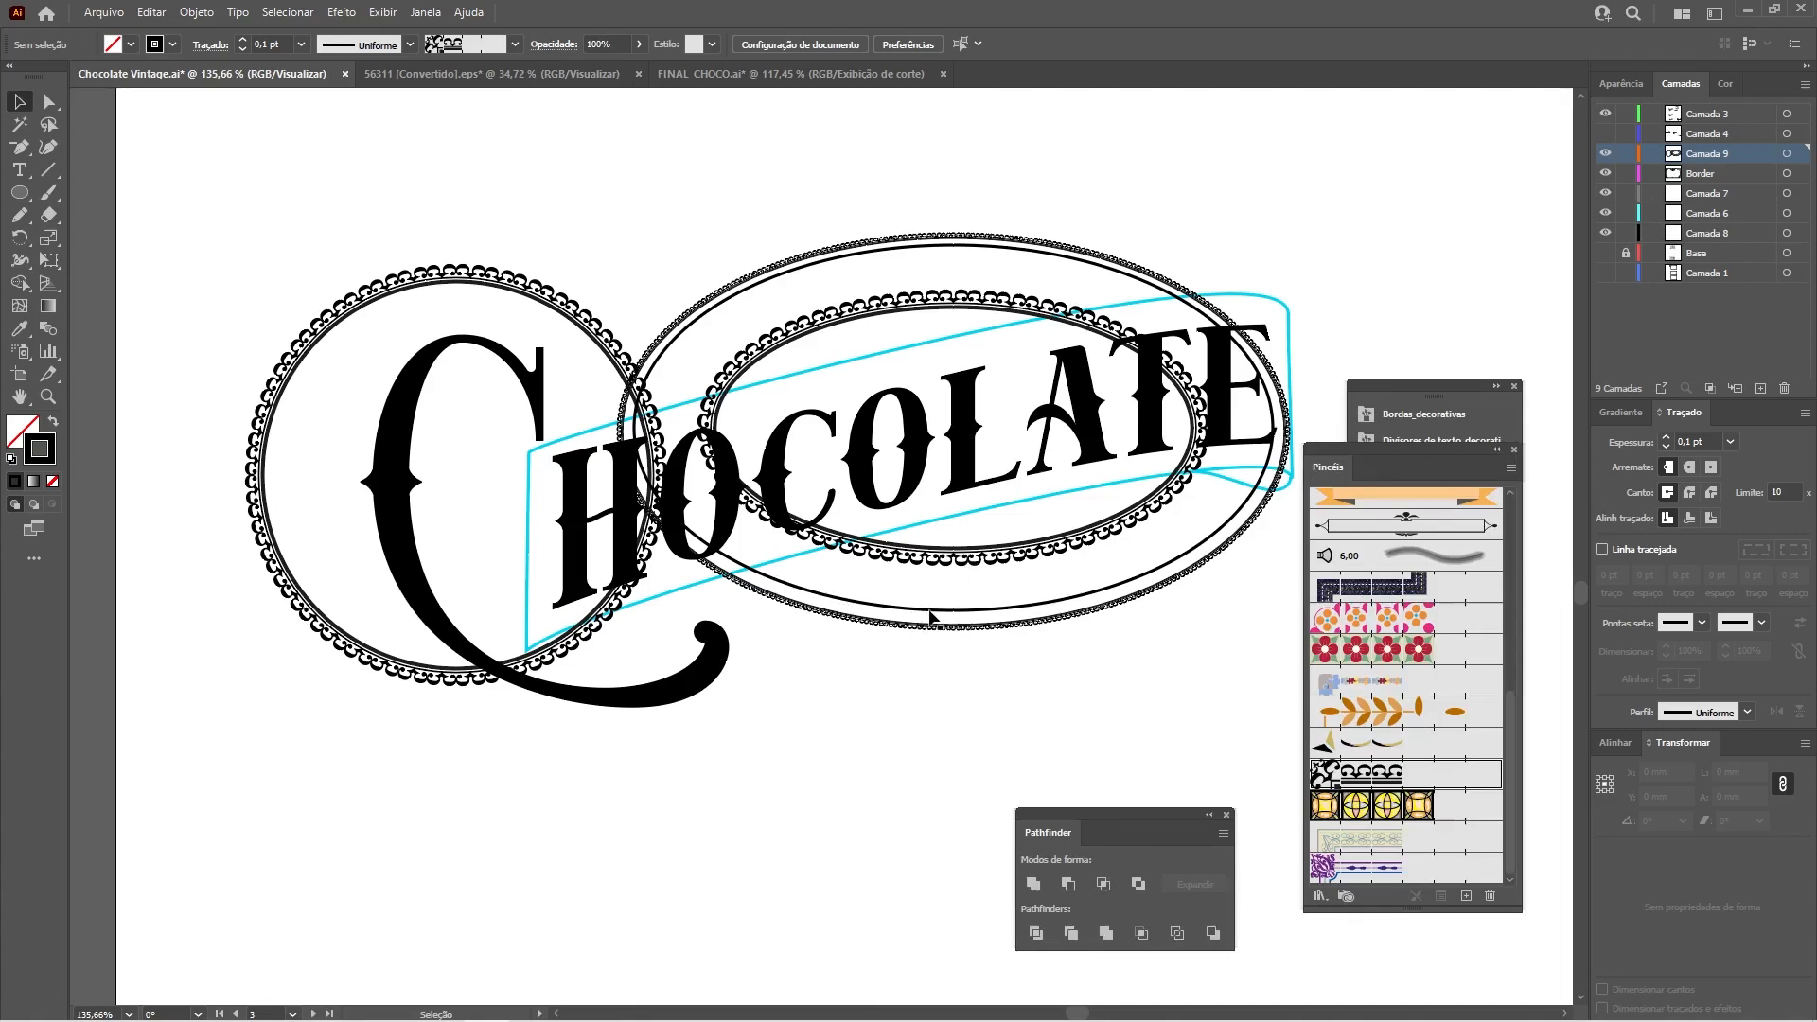
Create a smaller concentric copy of the plain ellipse, about 85 × 49 mm, inside it.
left_click(932, 617)
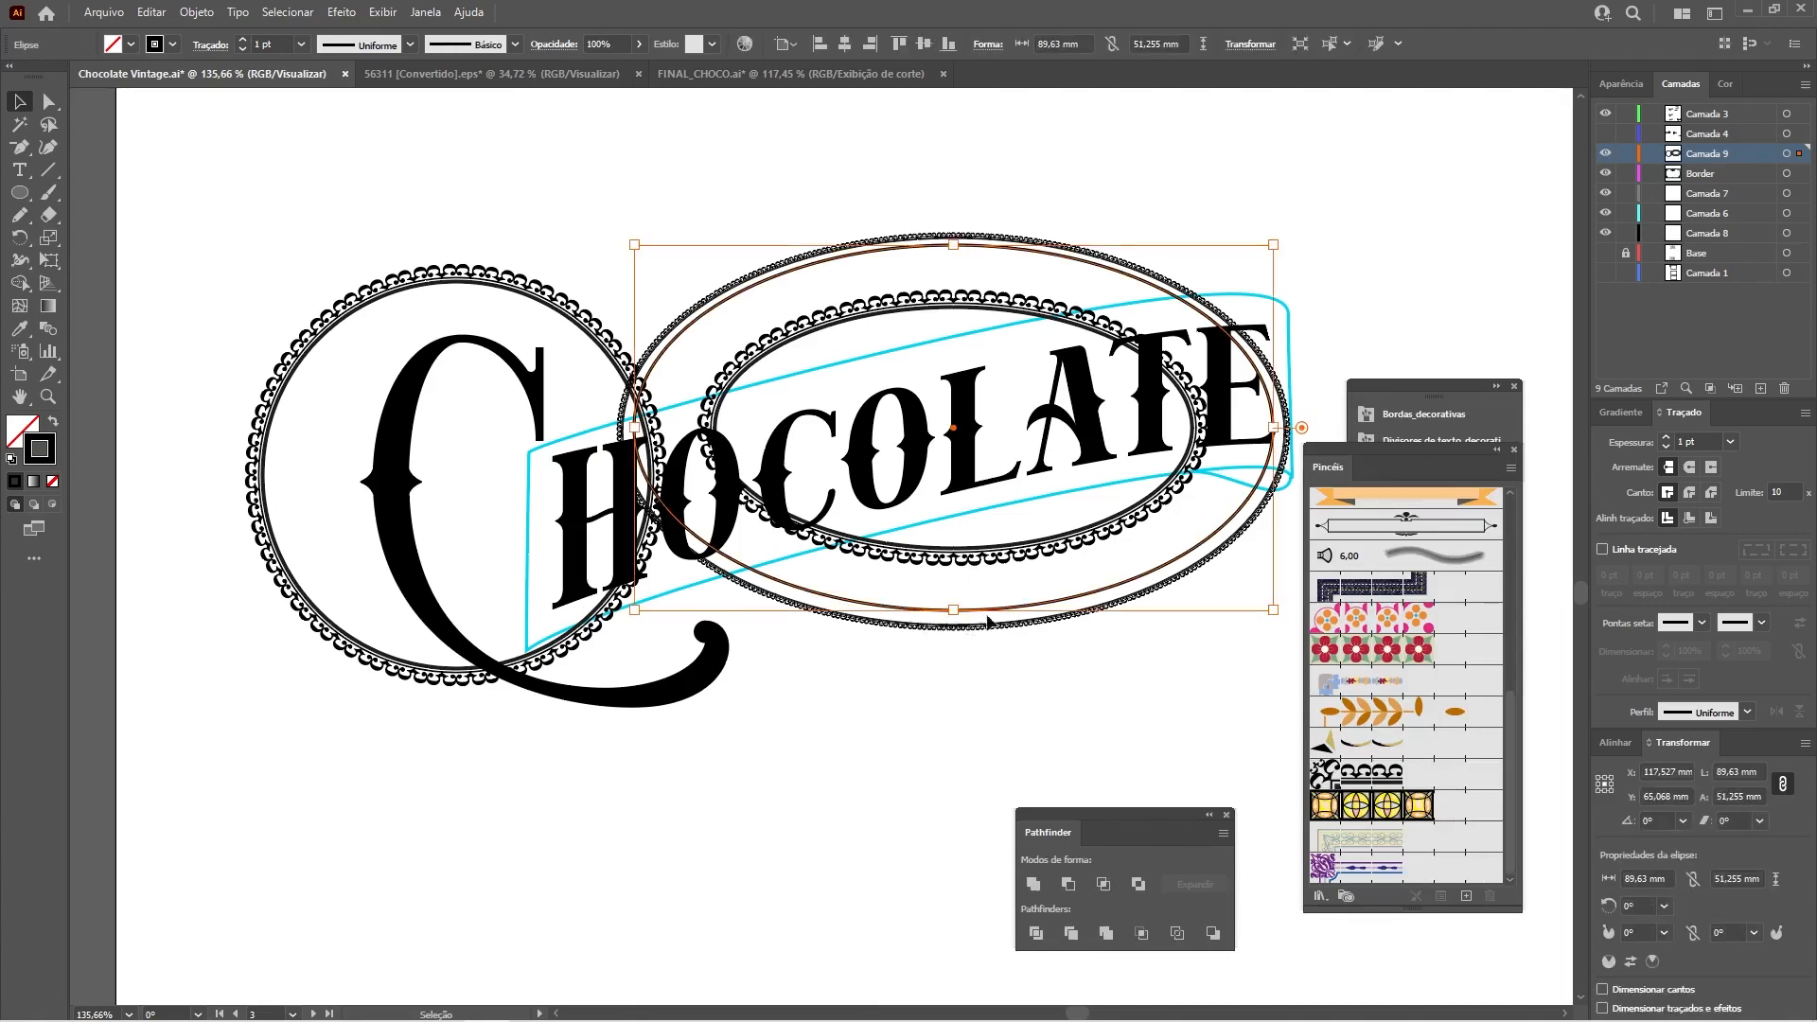
key("ctrl")
key("ctrl")
left_click_drag(632, 249, 651, 253)
Clear the workspace by collapsing the floating brush panels to icons and docking Pathfinder beside Transform.
key("z")
left_click_drag(1041, 568, 1458, 540)
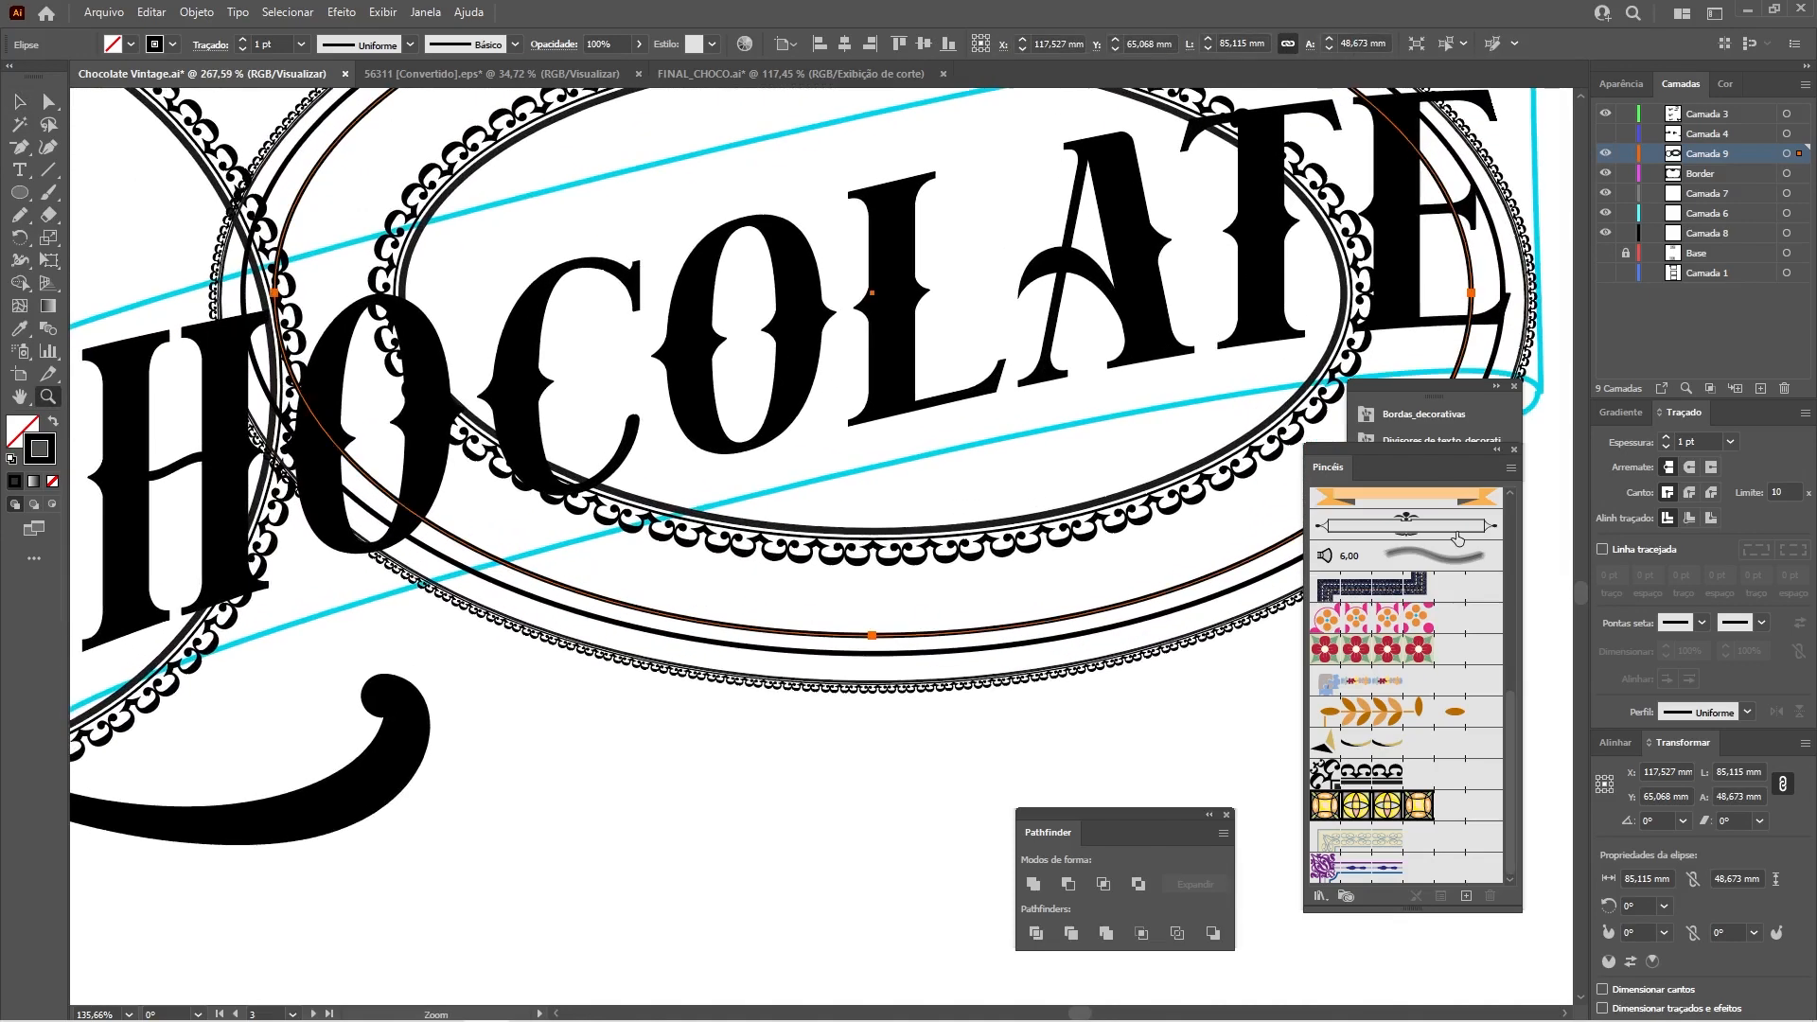
left_click(1498, 449)
left_click(1498, 387)
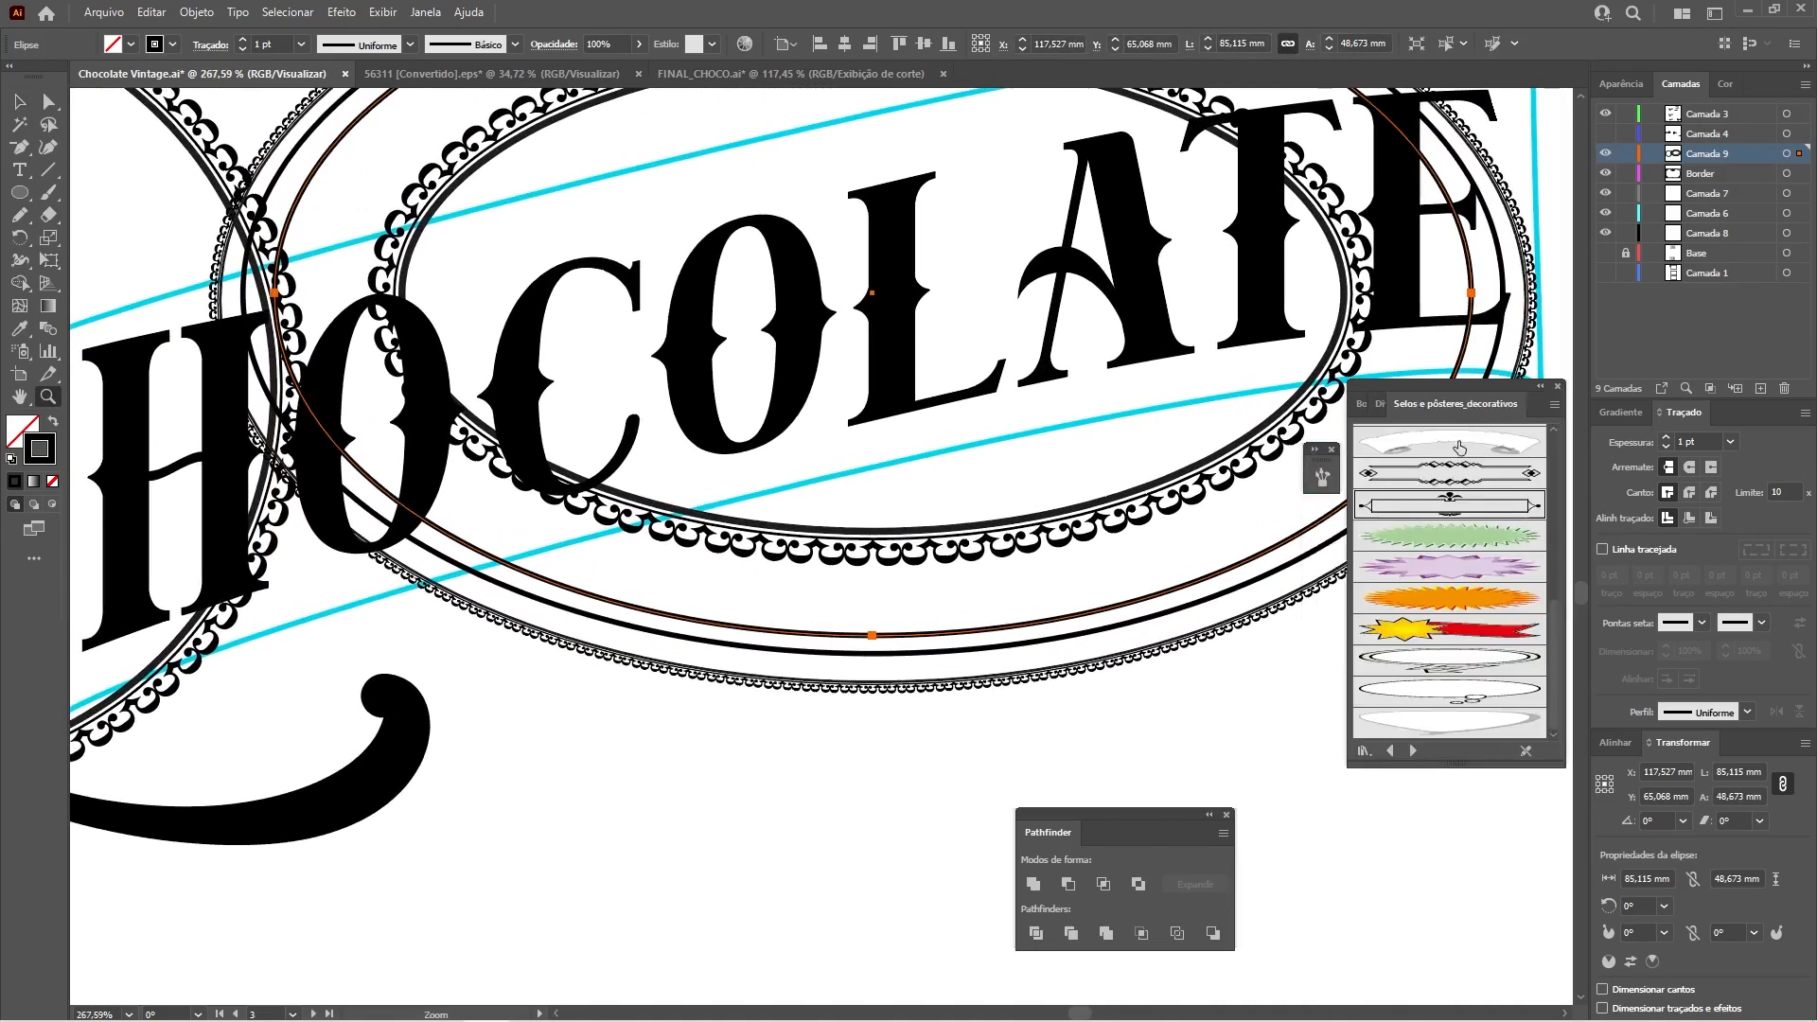
left_click(1541, 386)
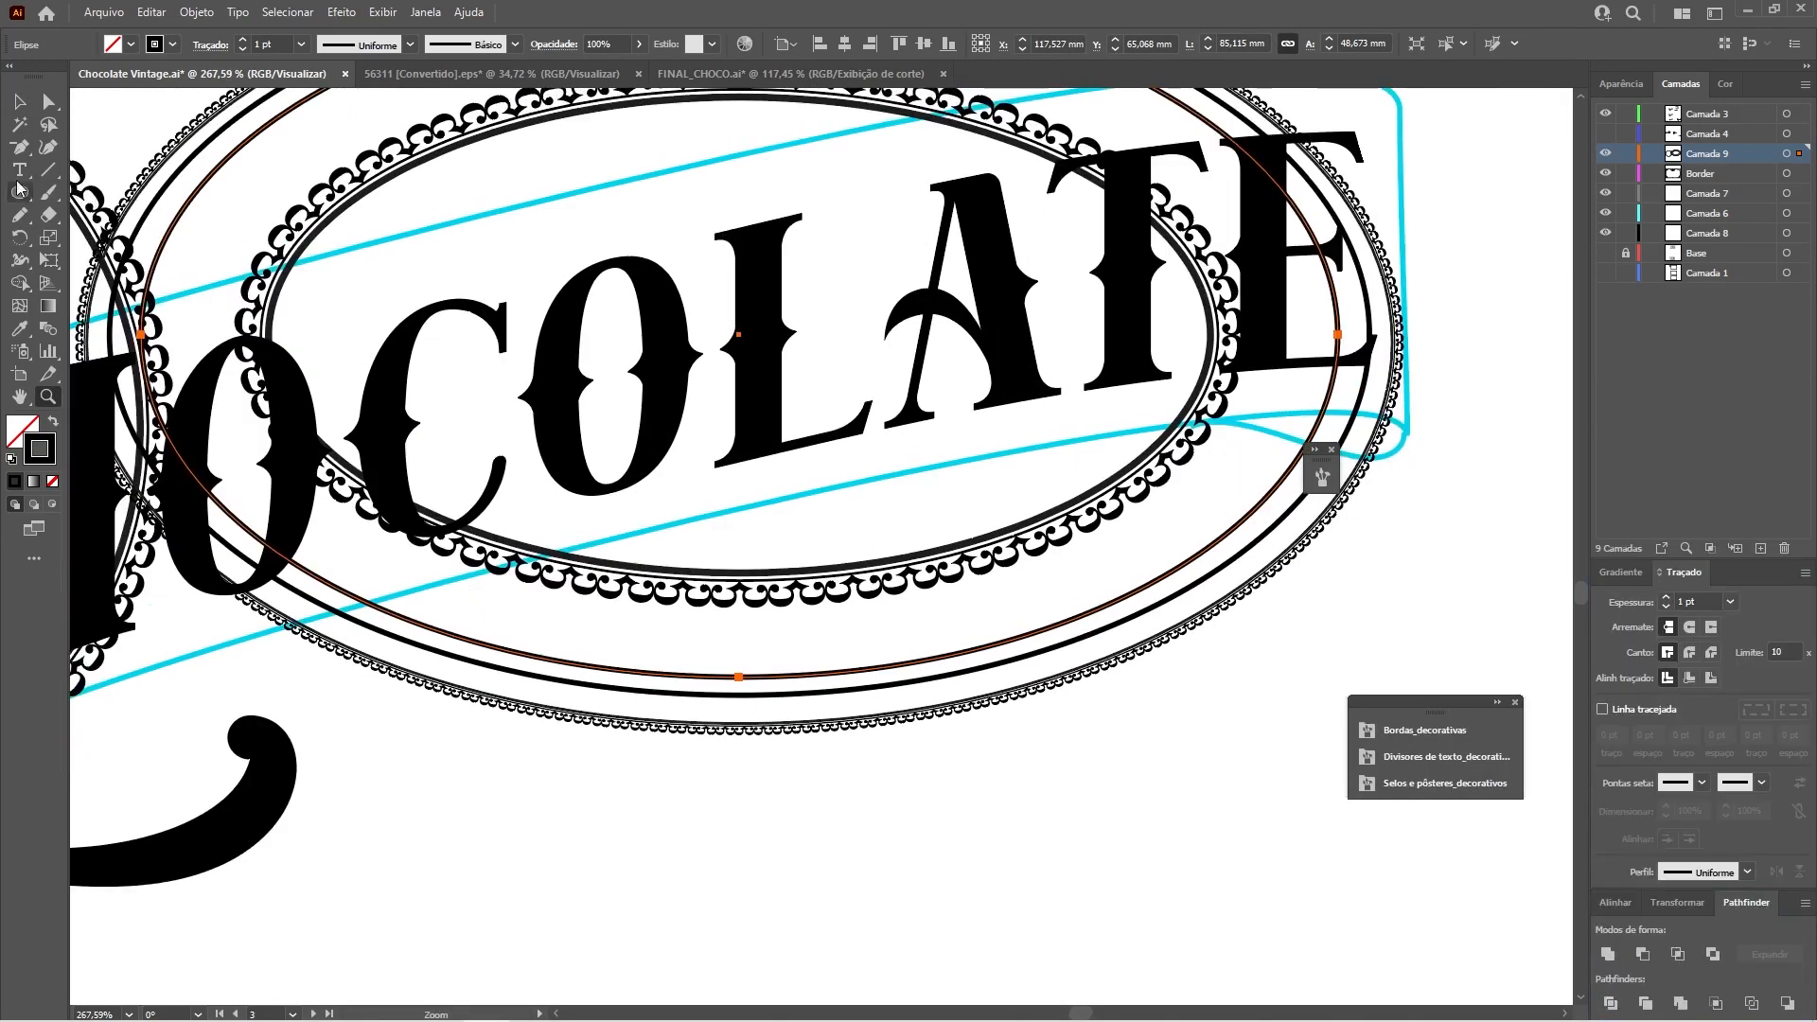
Turn the smaller plain ellipse into a text path and write HANDMADE on it.
left_click(32, 172)
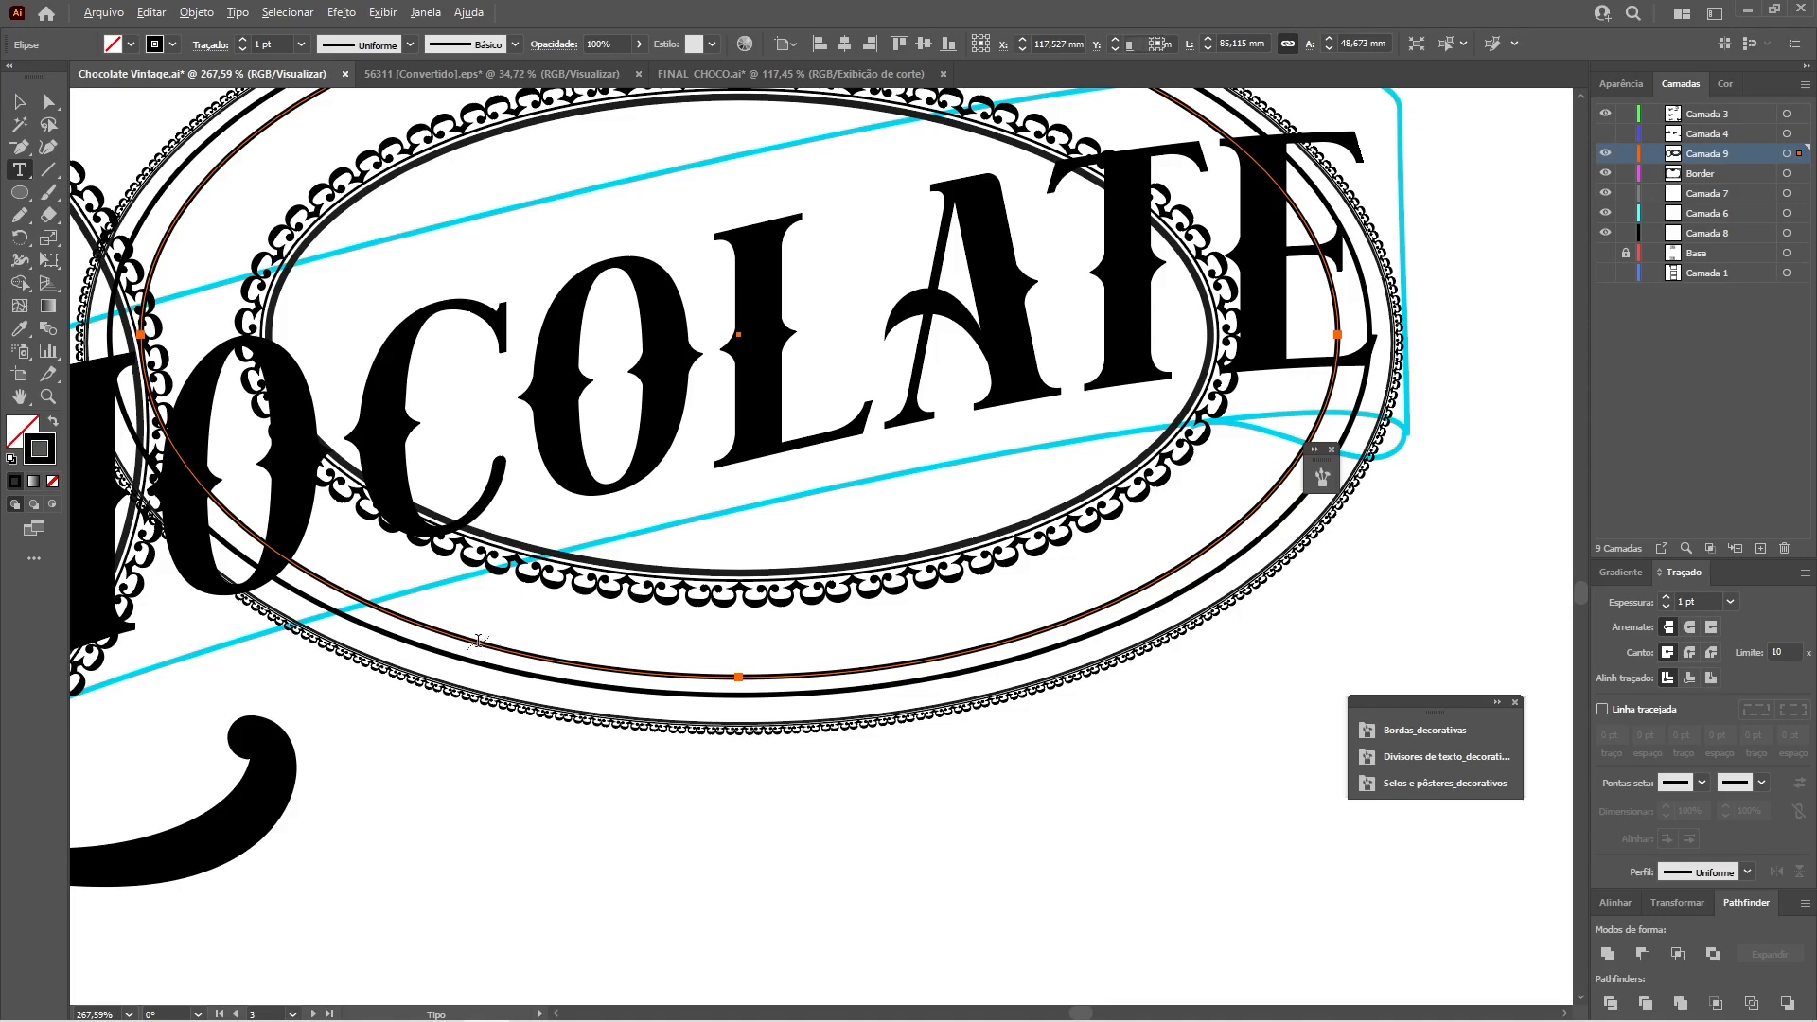
left_click(477, 640)
left_click(790, 575)
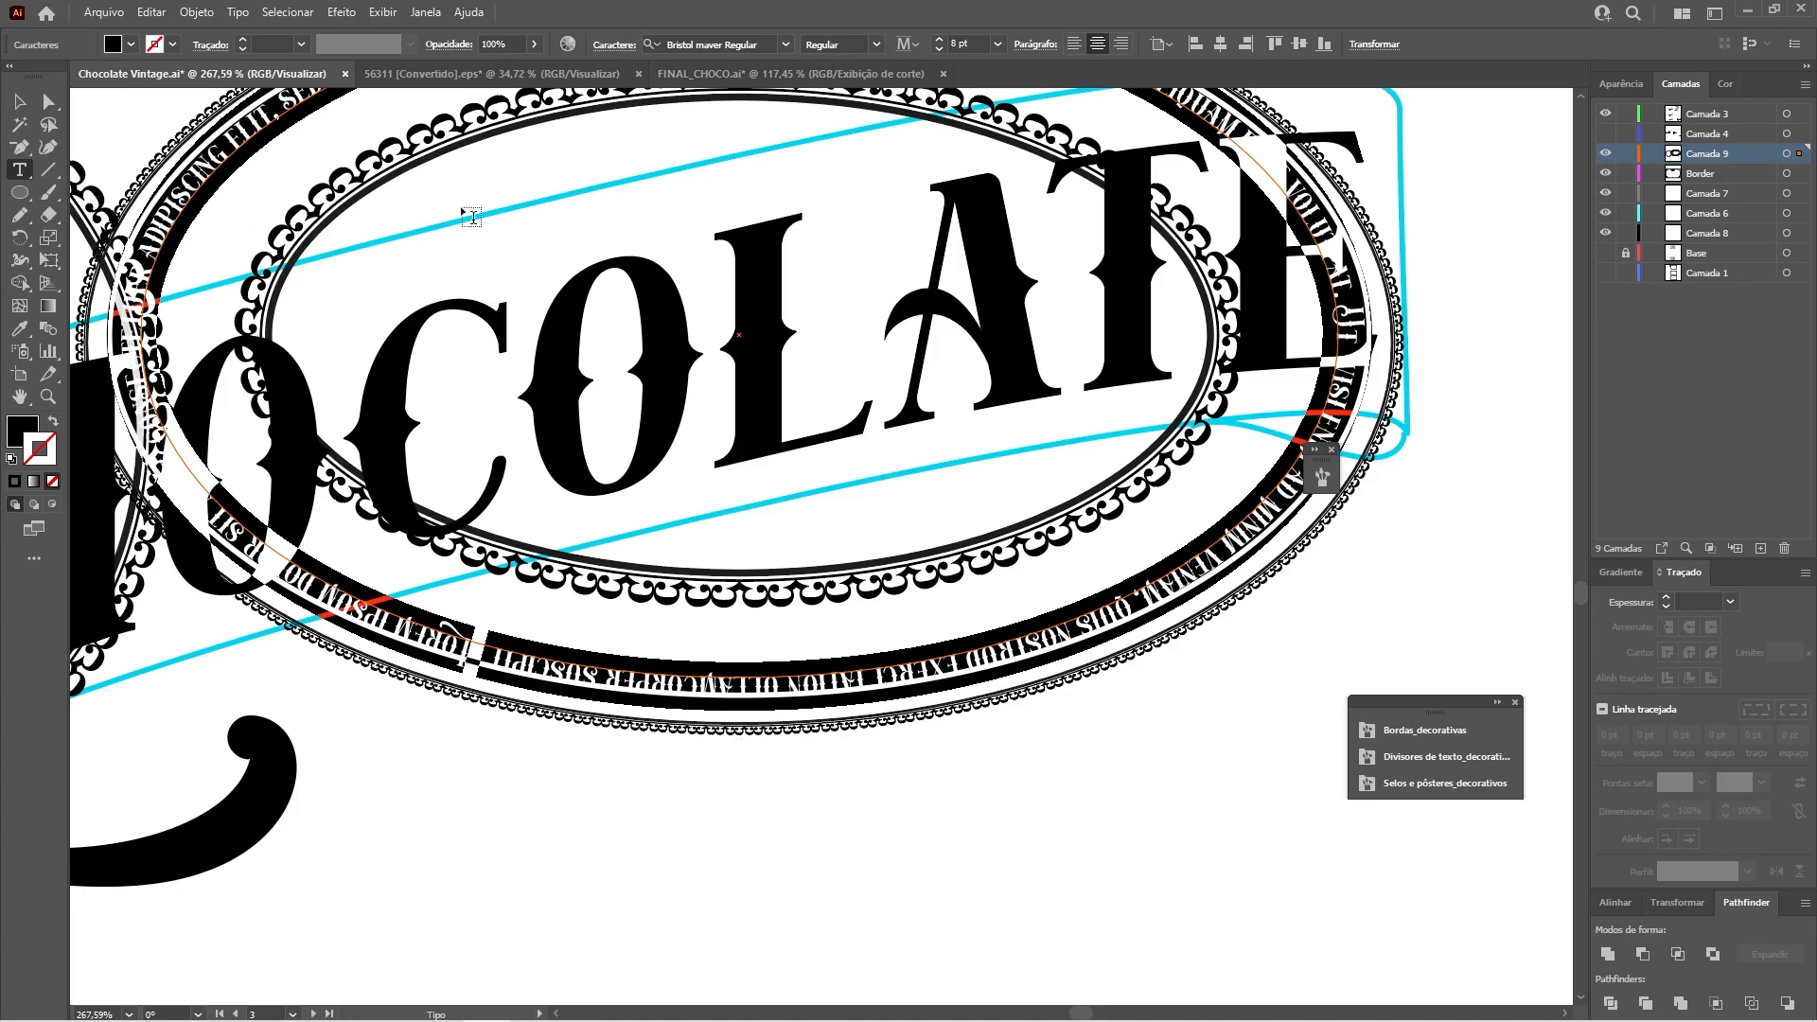
type("HANDMADE")
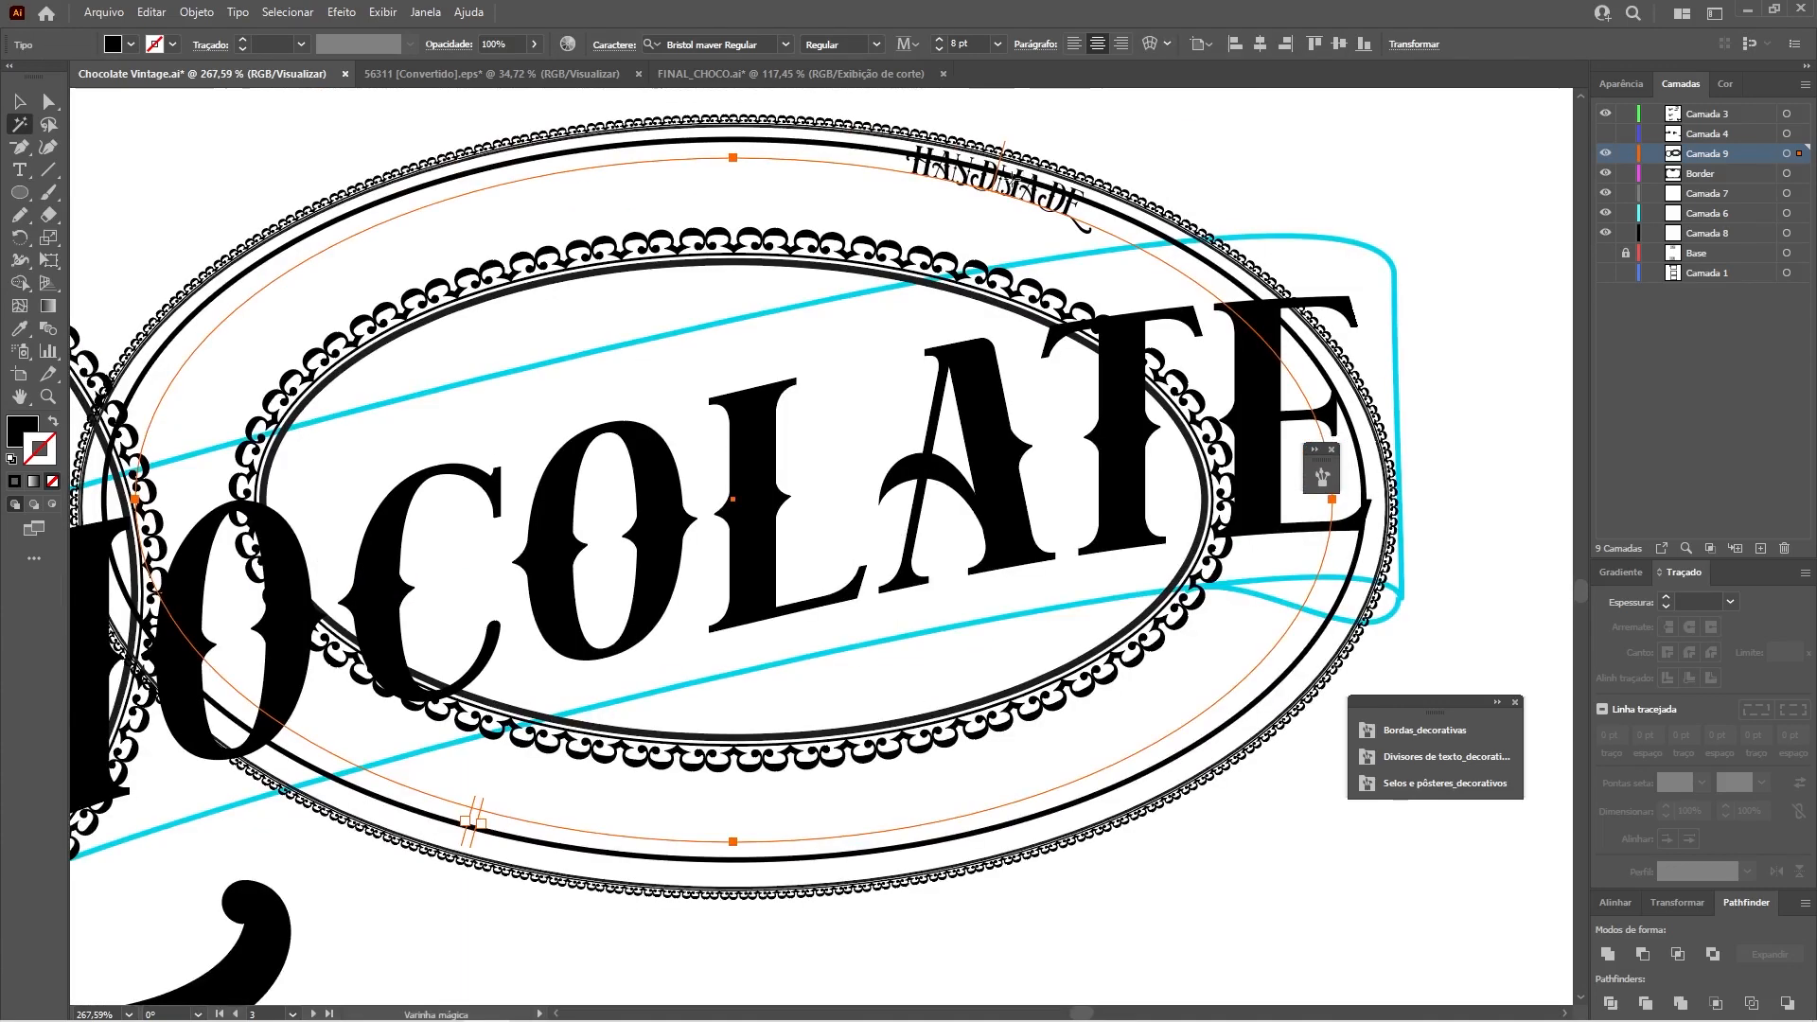
Flip HANDMADE to the inner side of the ellipse path and move it to the ellipse's lower centre.
left_click(48, 101)
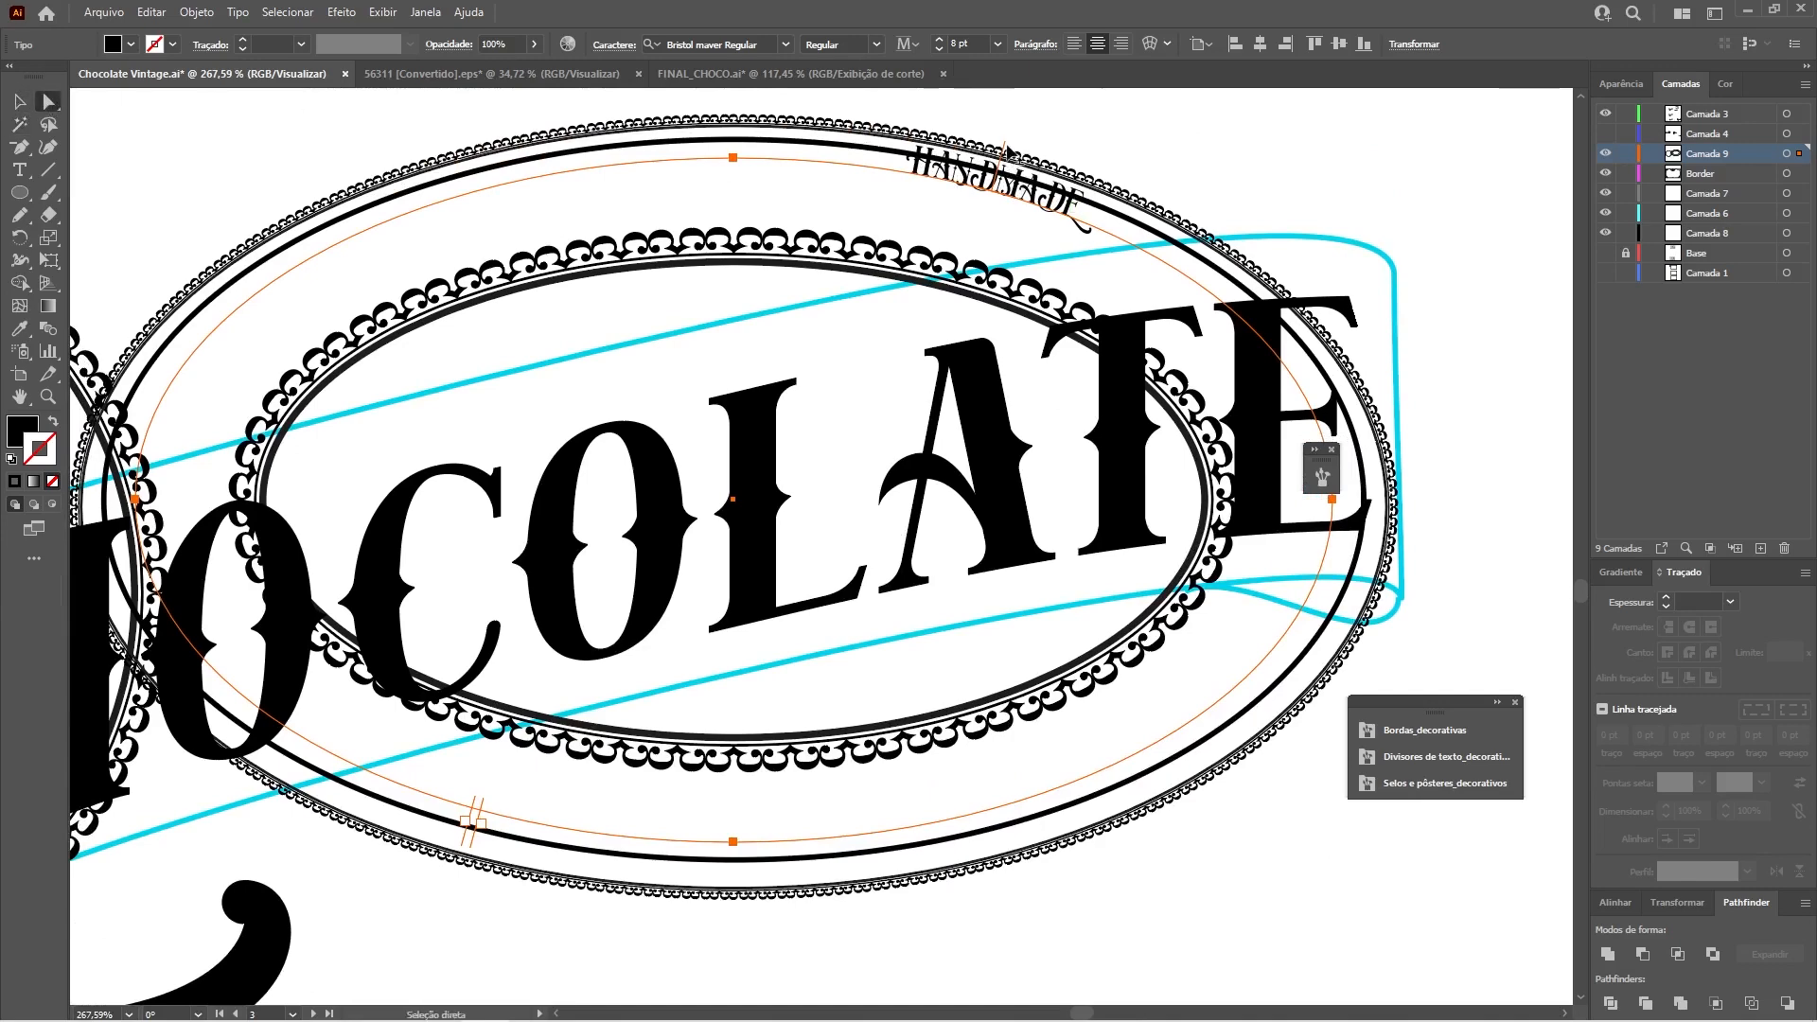
left_click_drag(1003, 146, 767, 793)
key("z")
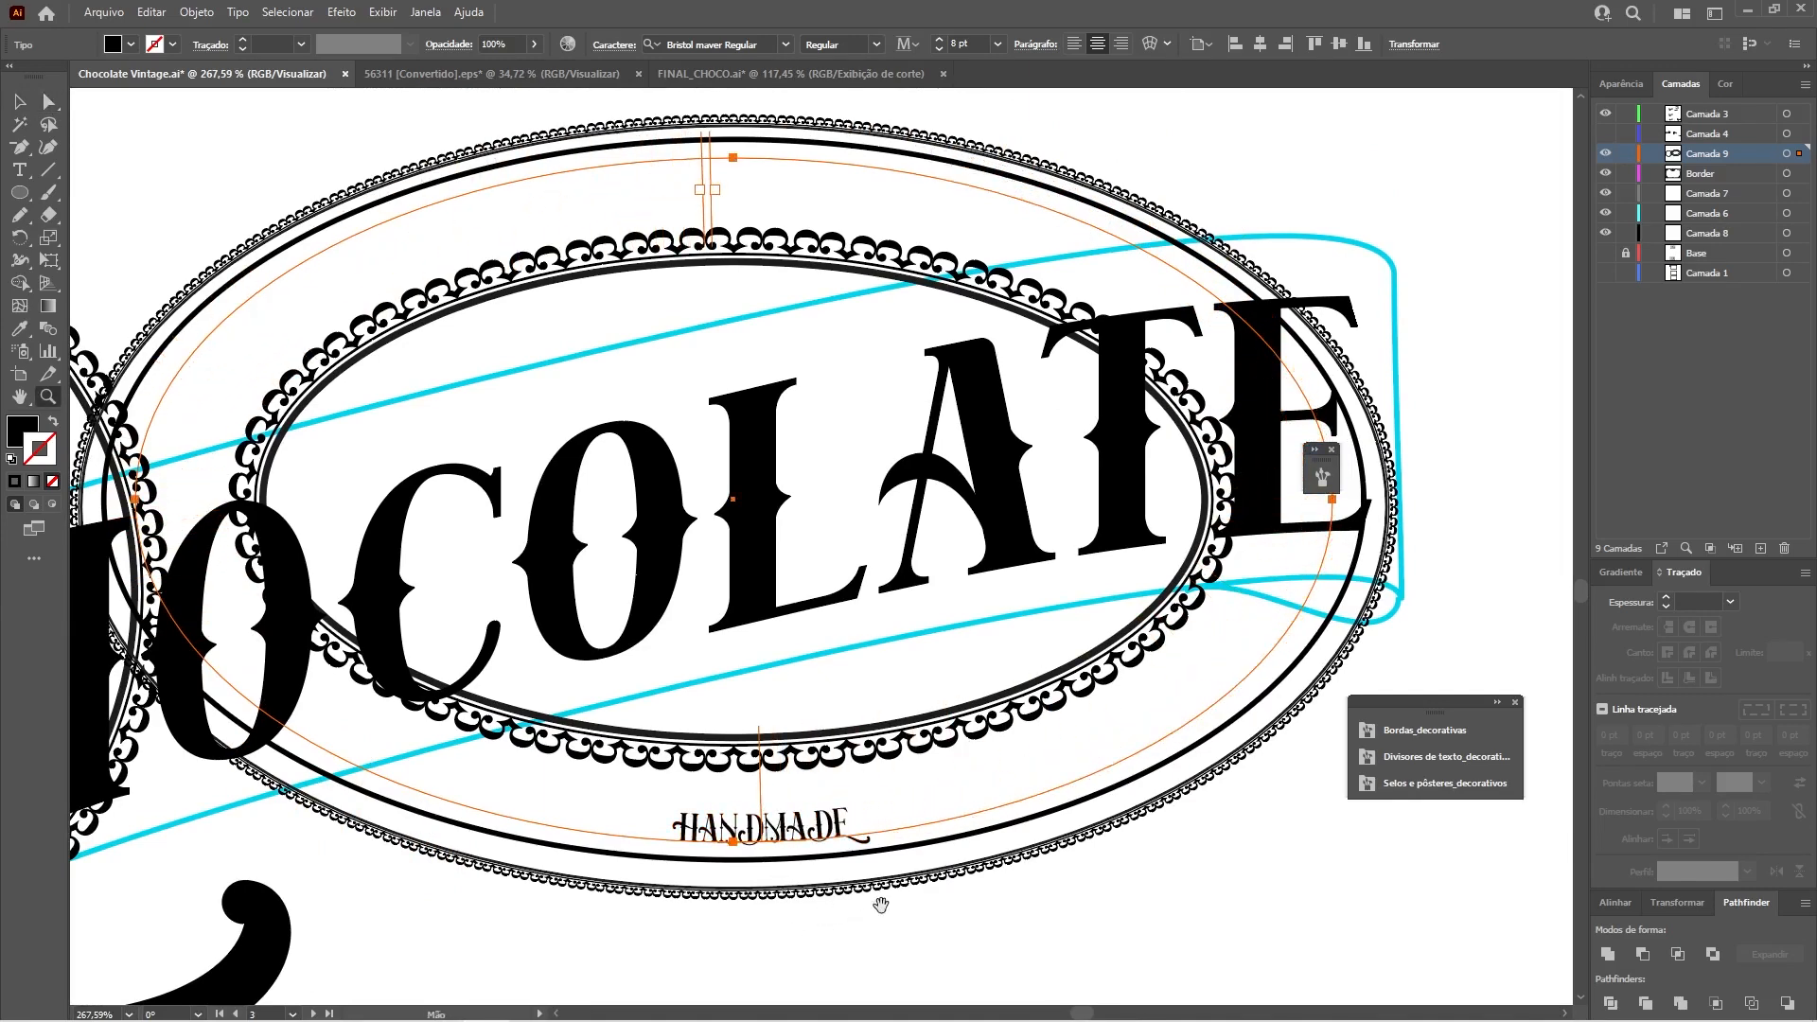
scroll(833, 663, "down", 5)
left_click(800, 478)
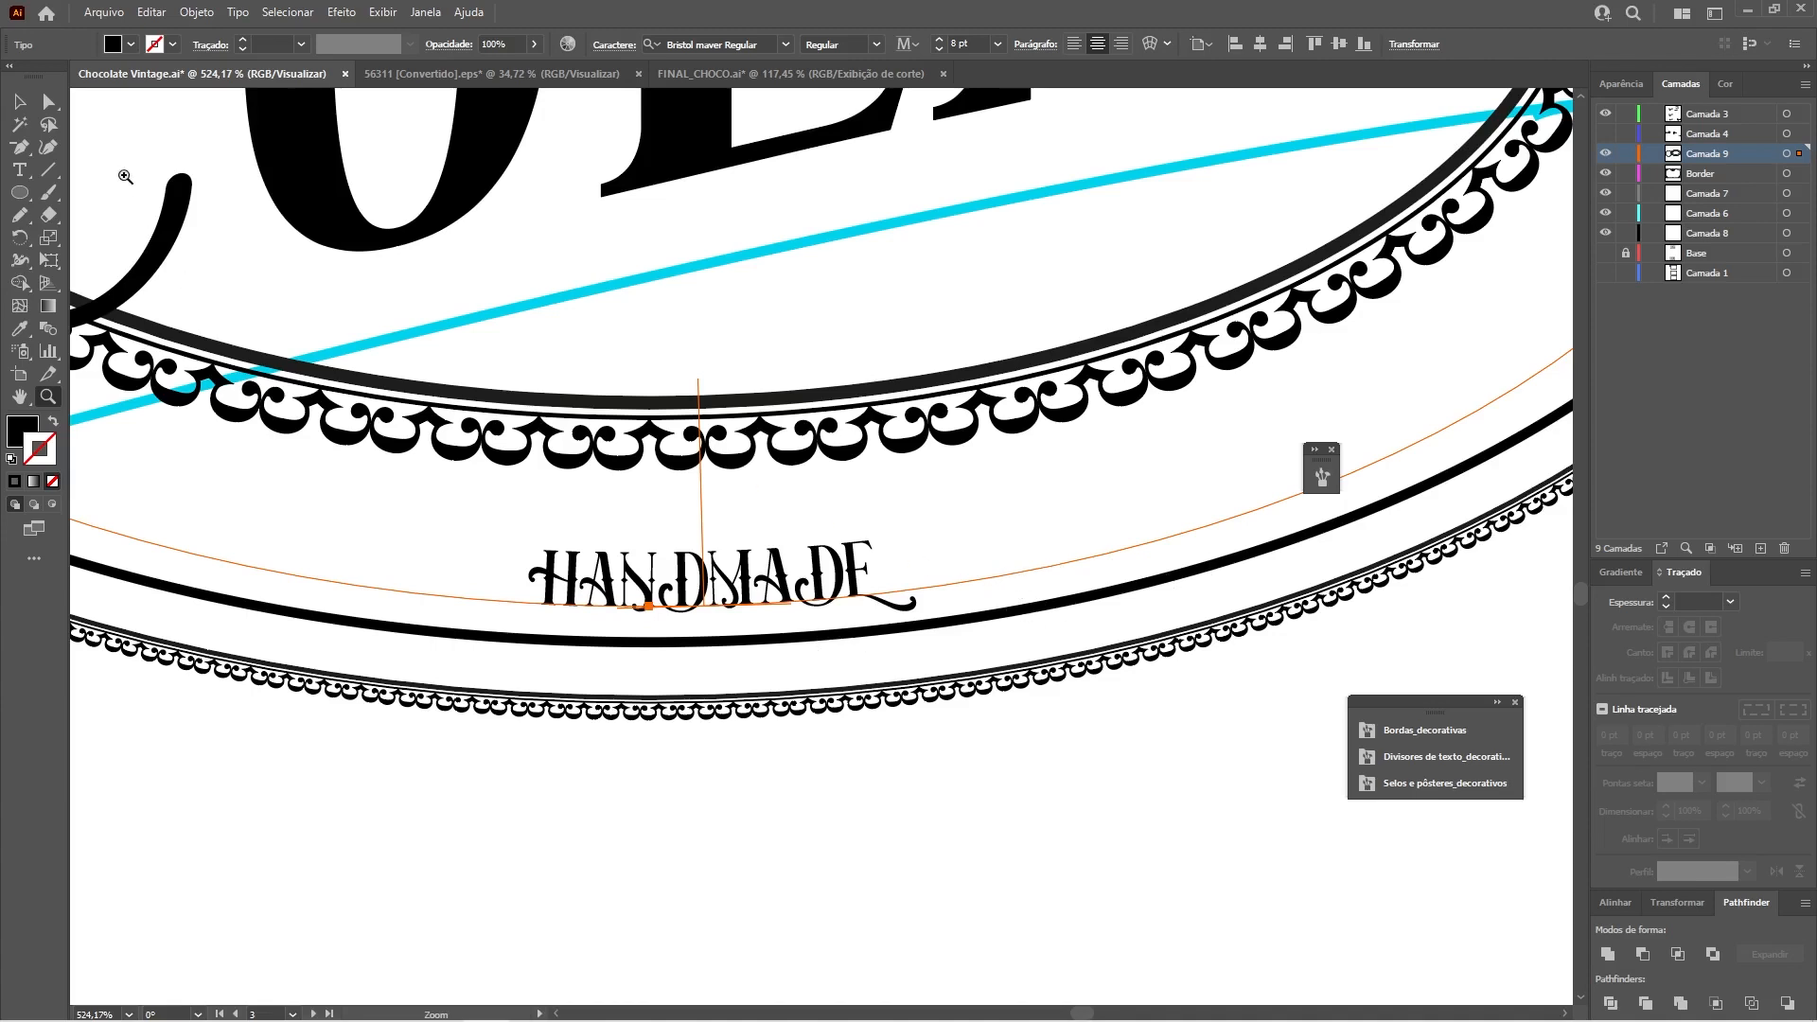
Try to reposition HANDMADE across the lower part of its path using the centre bracket, and undo the move.
left_click(49, 101)
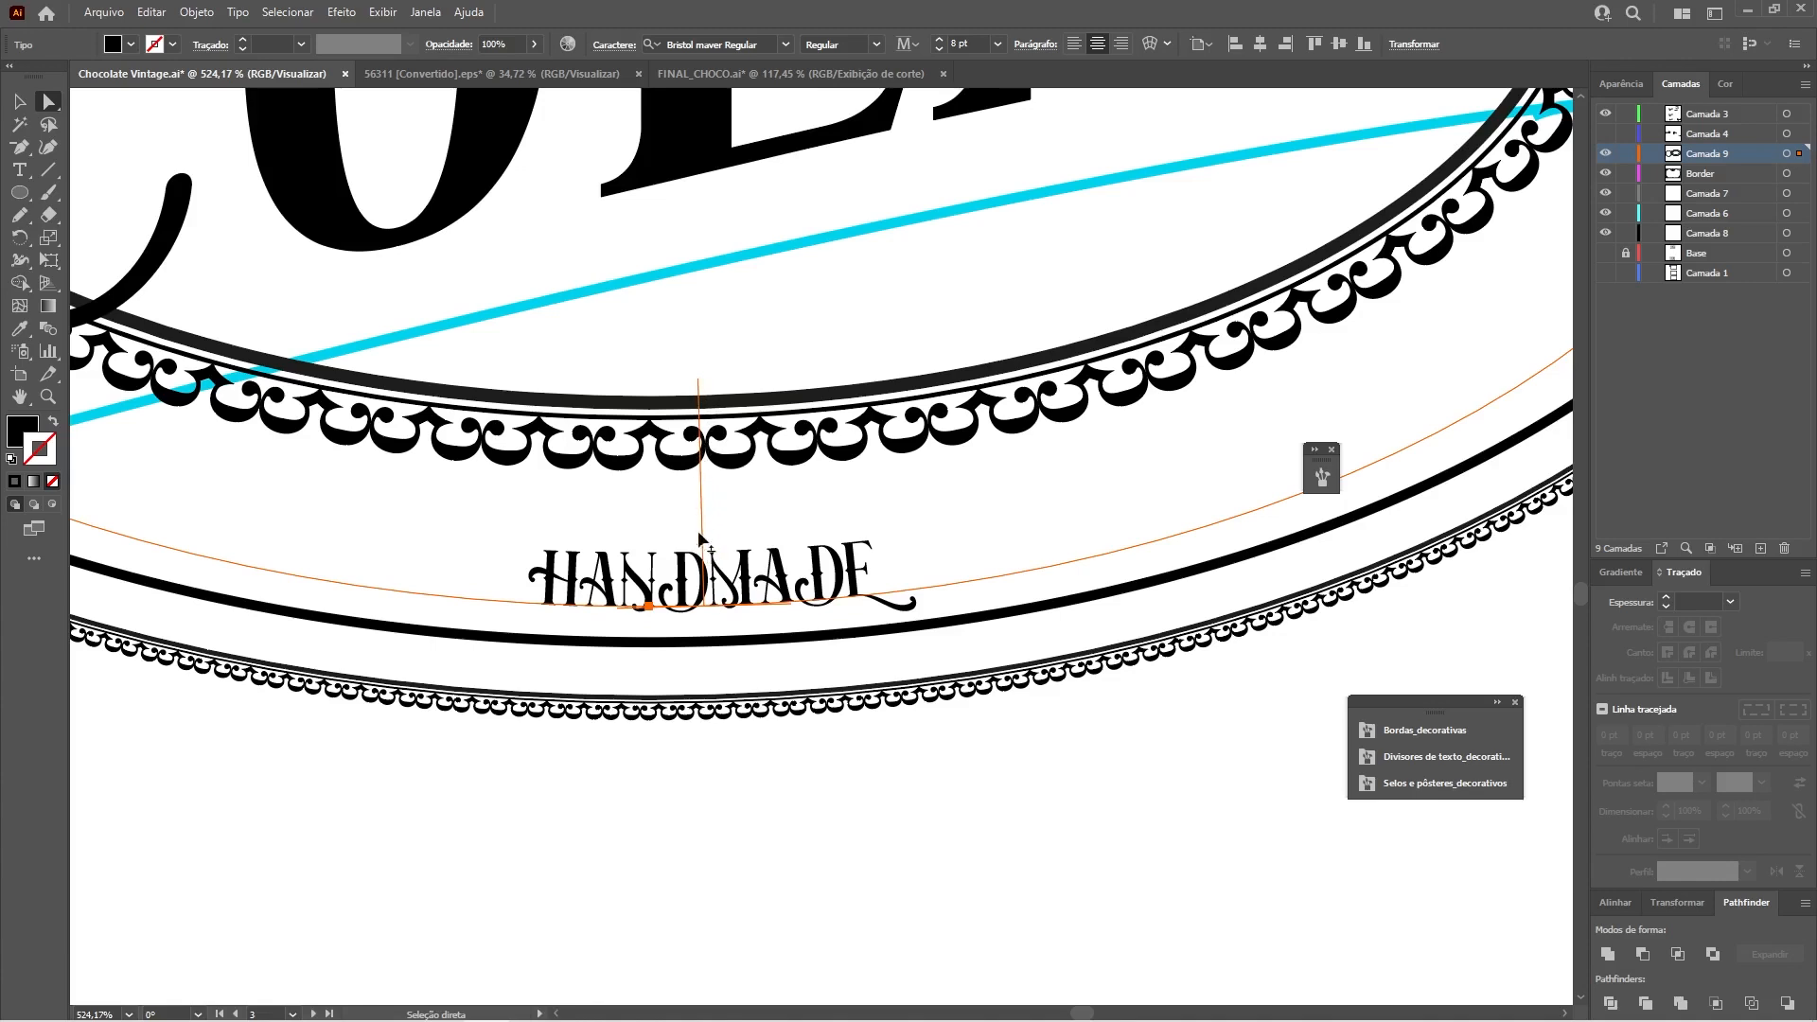
left_click_drag(698, 388, 791, 727)
key("ctrl+z")
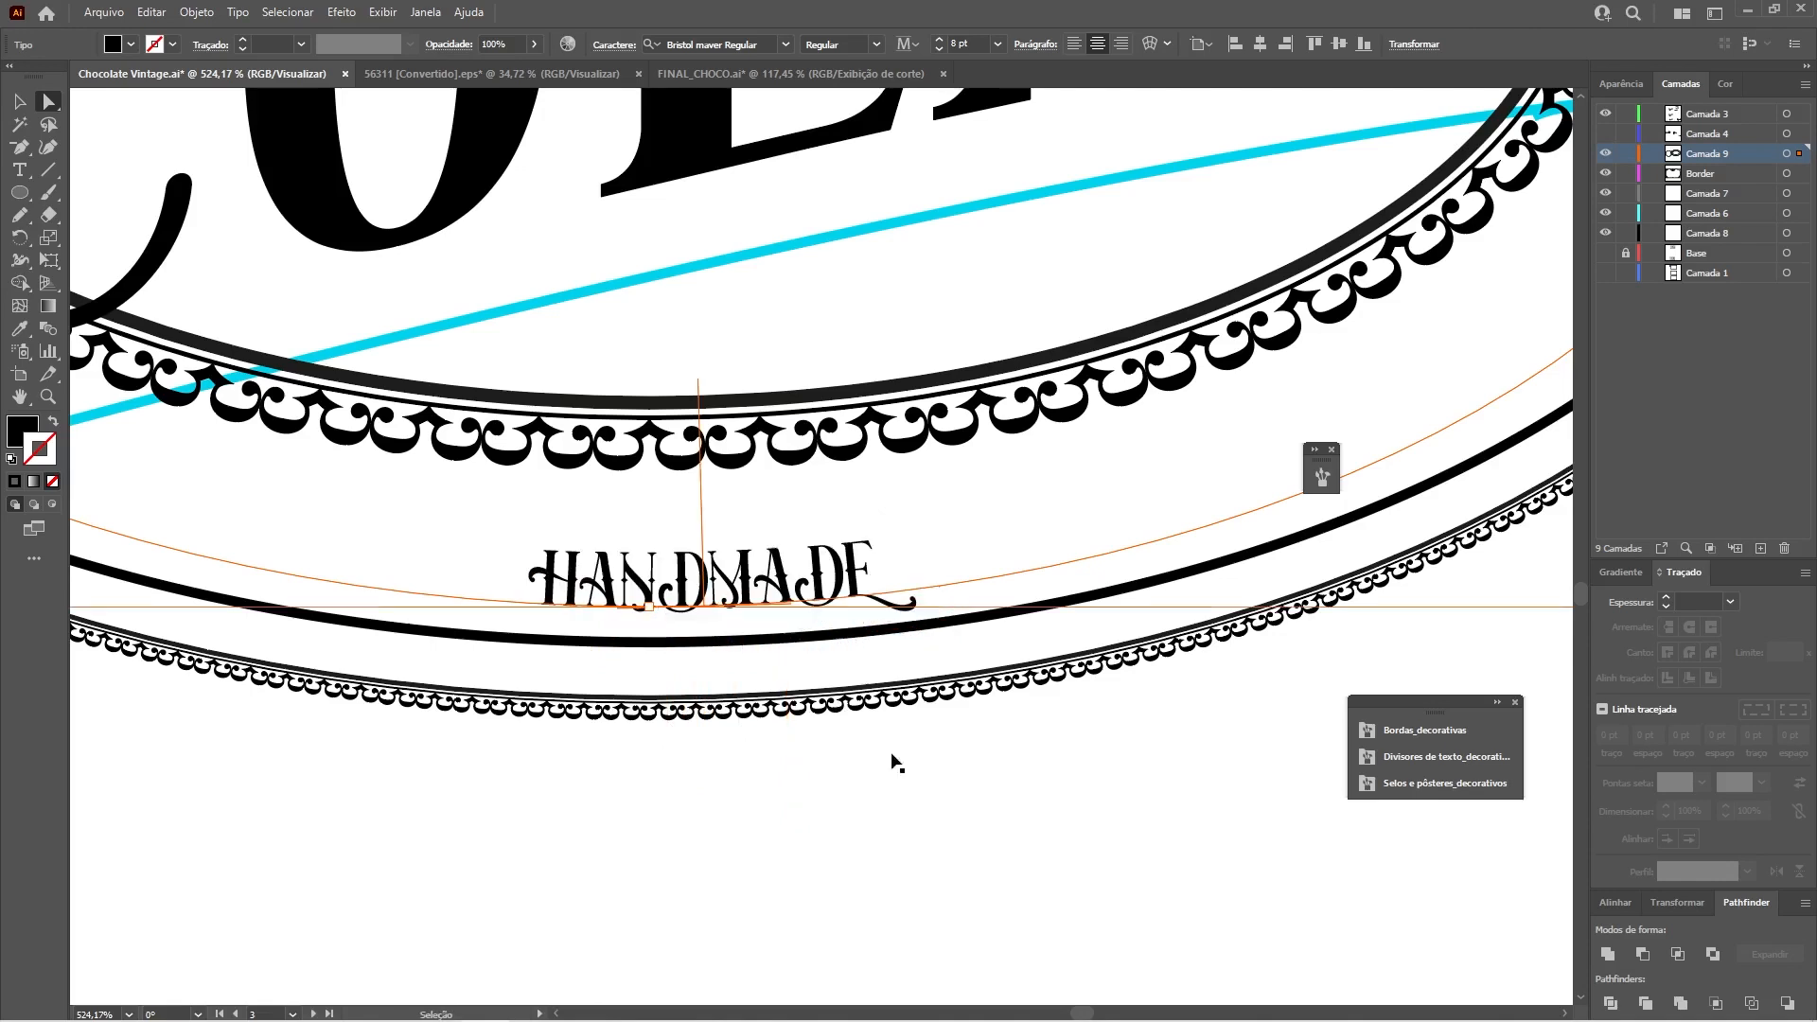
left_click(891, 823)
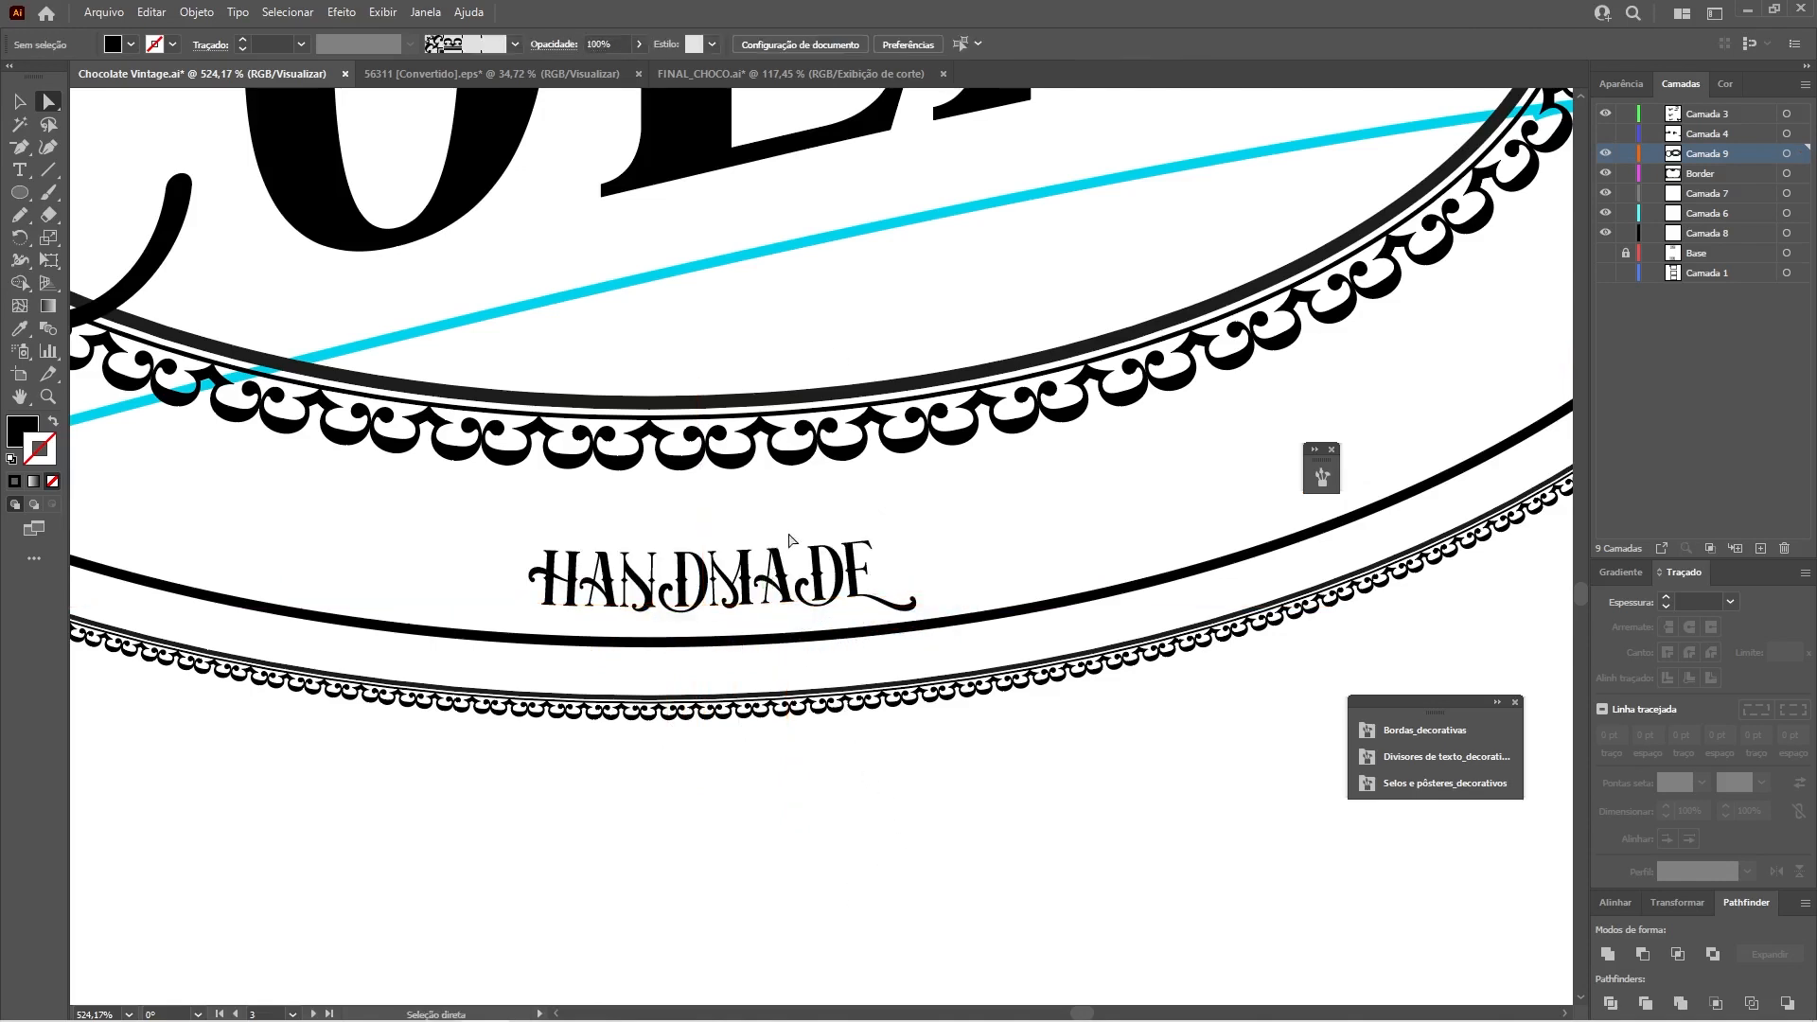
key("t")
left_click_drag(736, 579, 710, 582)
left_click_drag(536, 568, 962, 580)
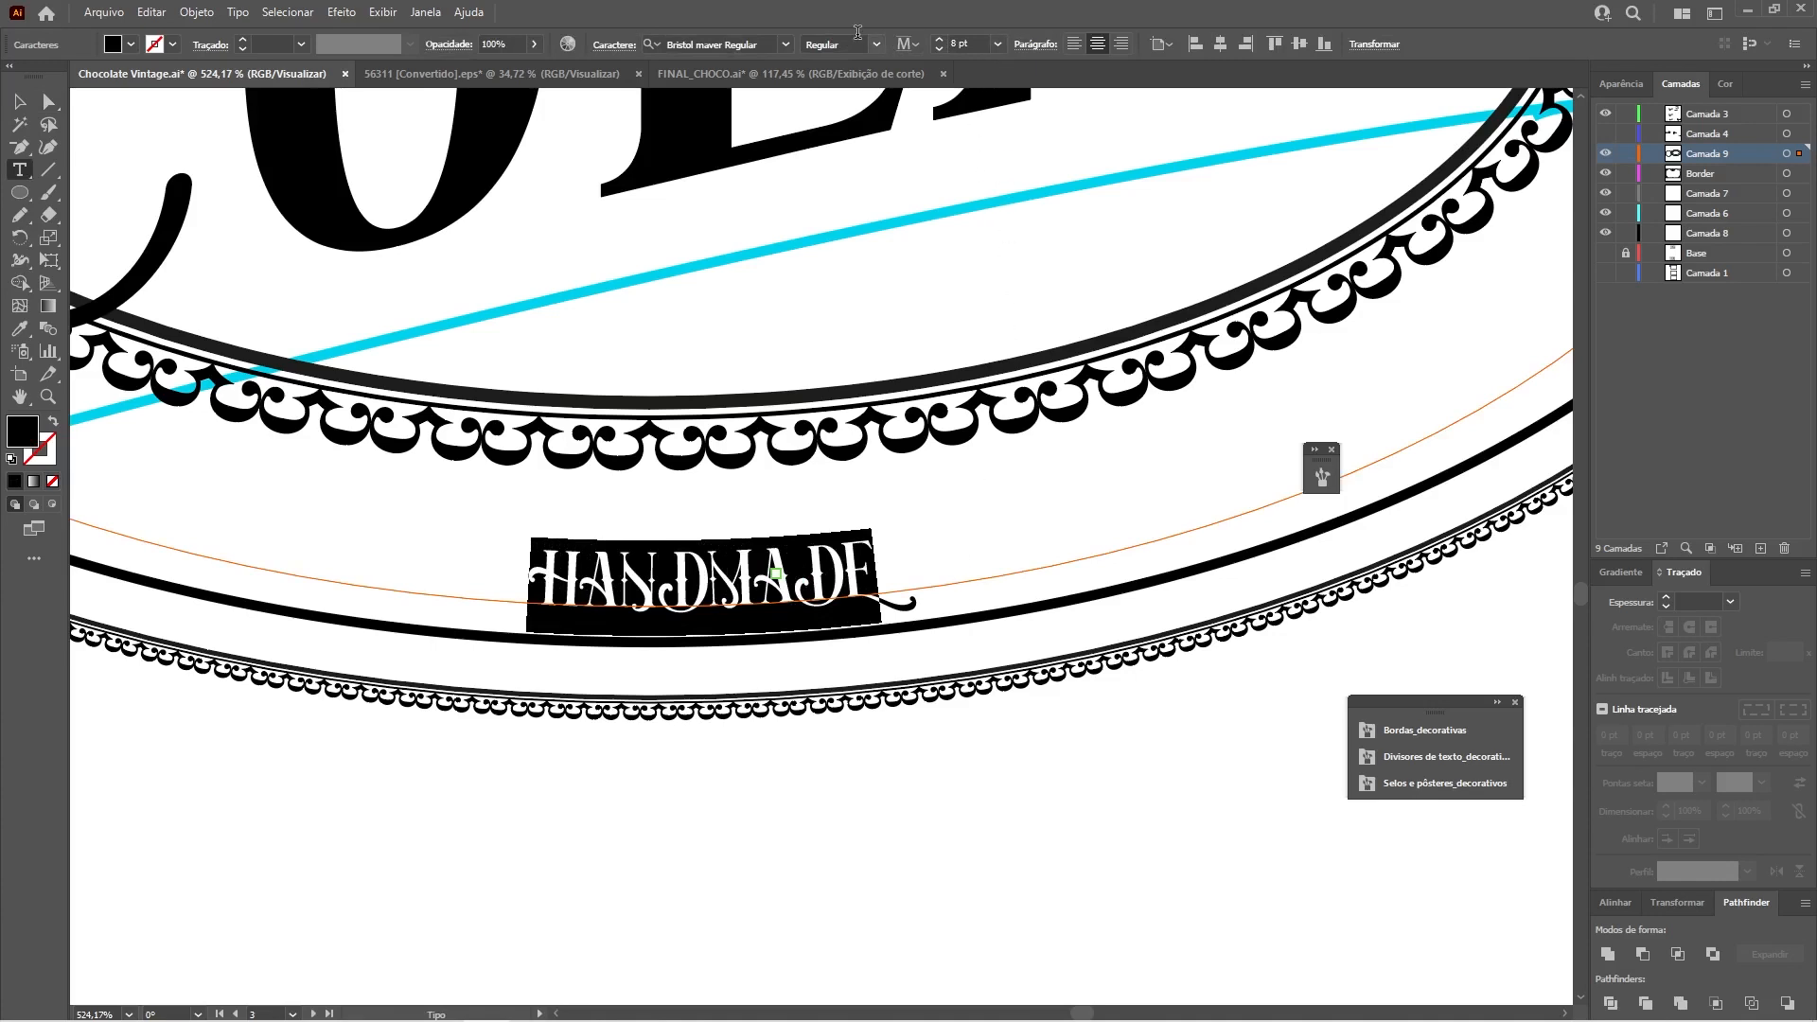
key("ctrl+minus")
key("ctrl+minus")
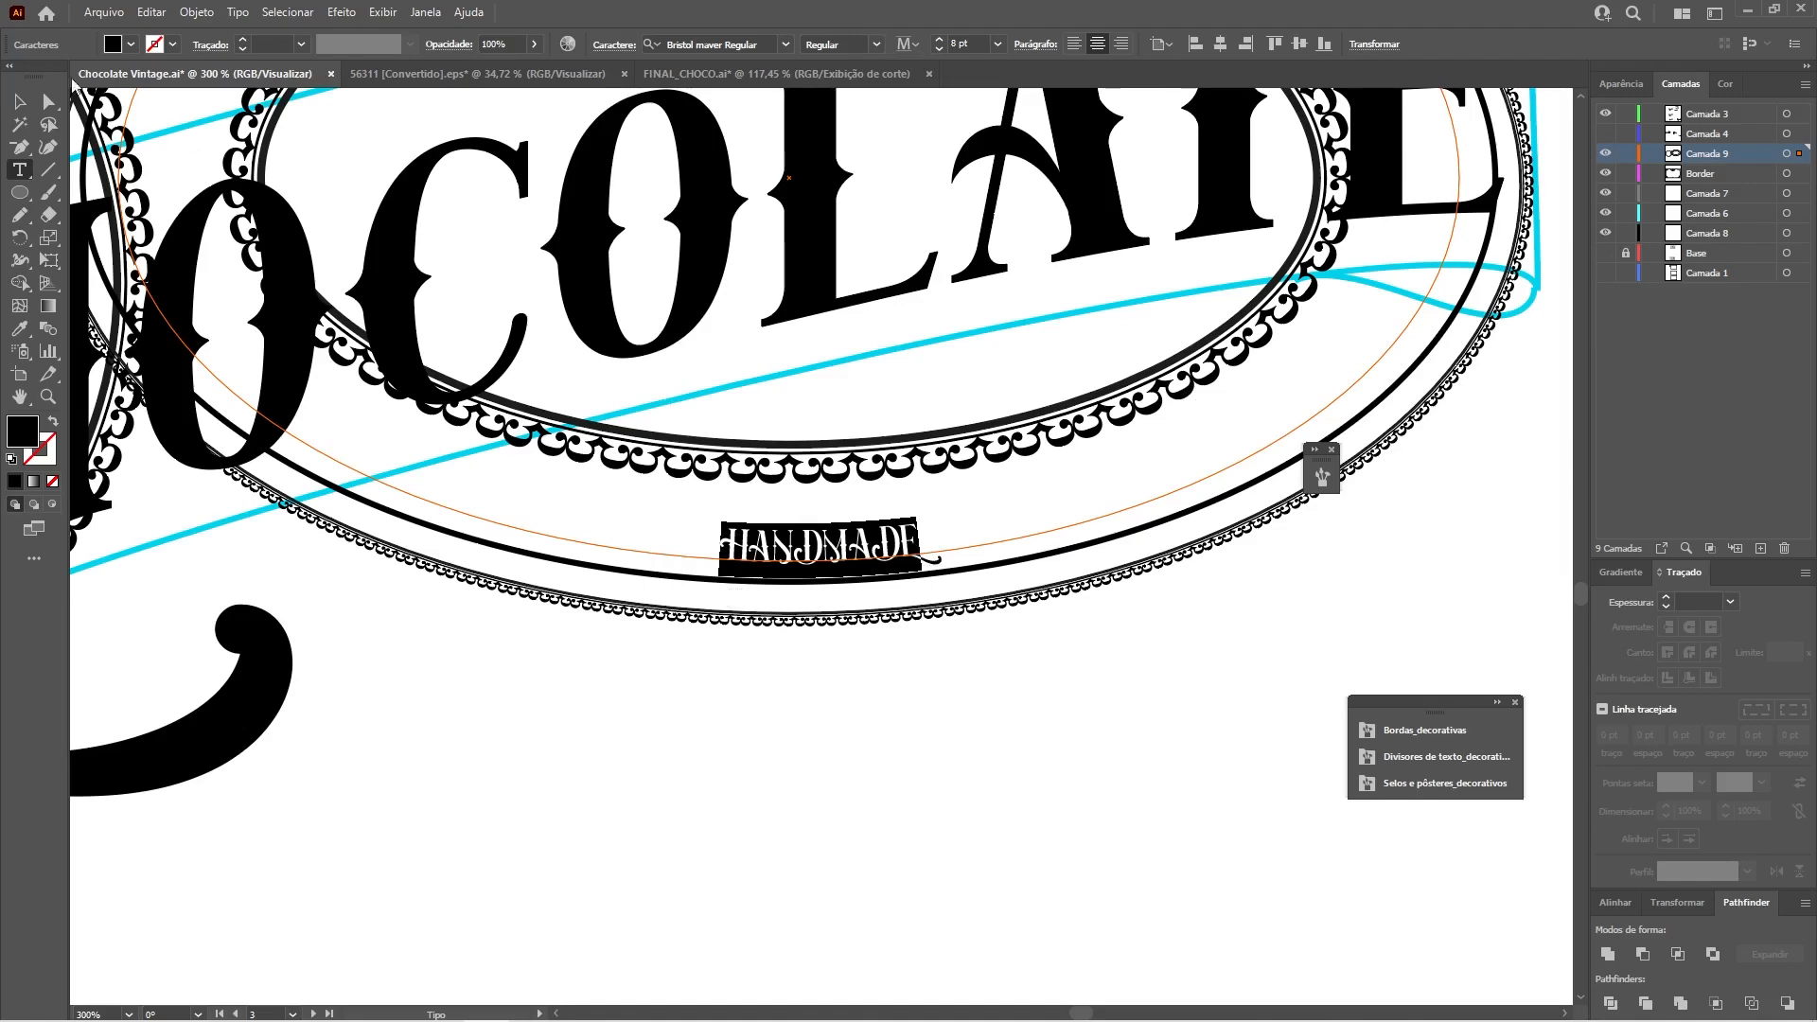
left_click(19, 102)
key("ctrl+minus")
key("ctrl+minus")
key("space")
left_click_drag(954, 666, 915, 586)
left_click(791, 766)
left_click_drag(807, 770, 900, 593)
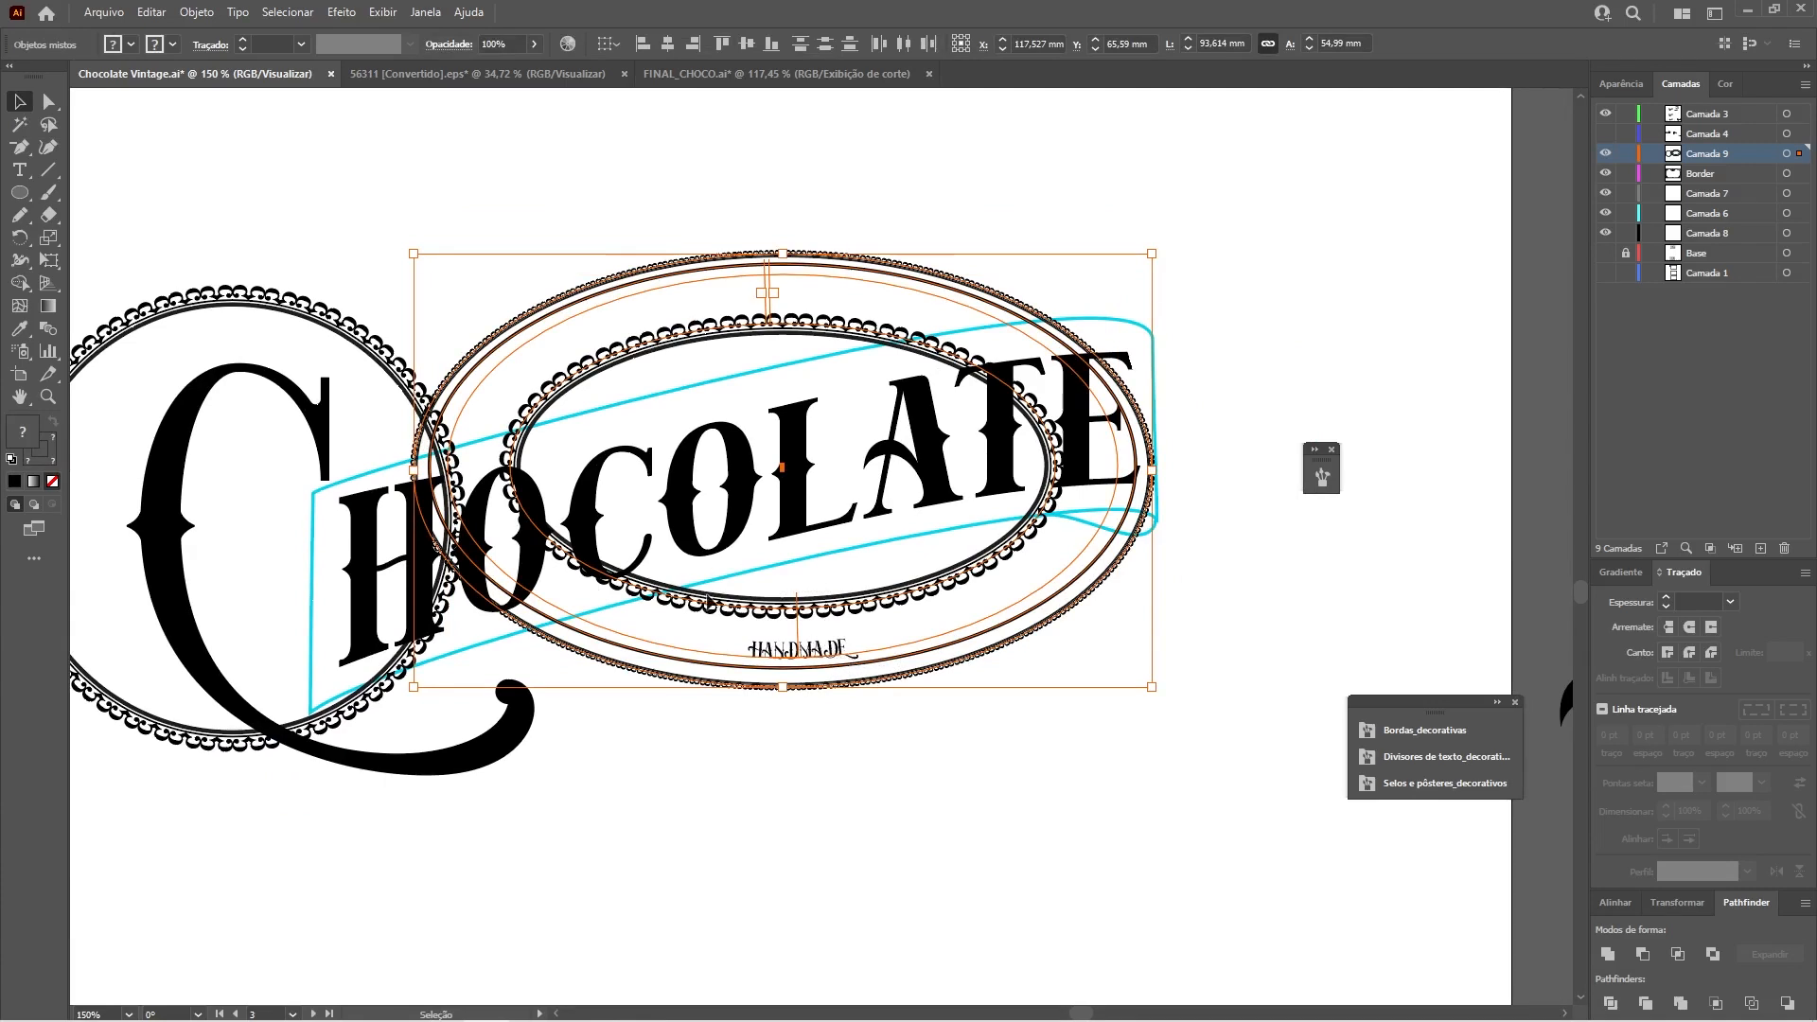
left_click(1145, 320)
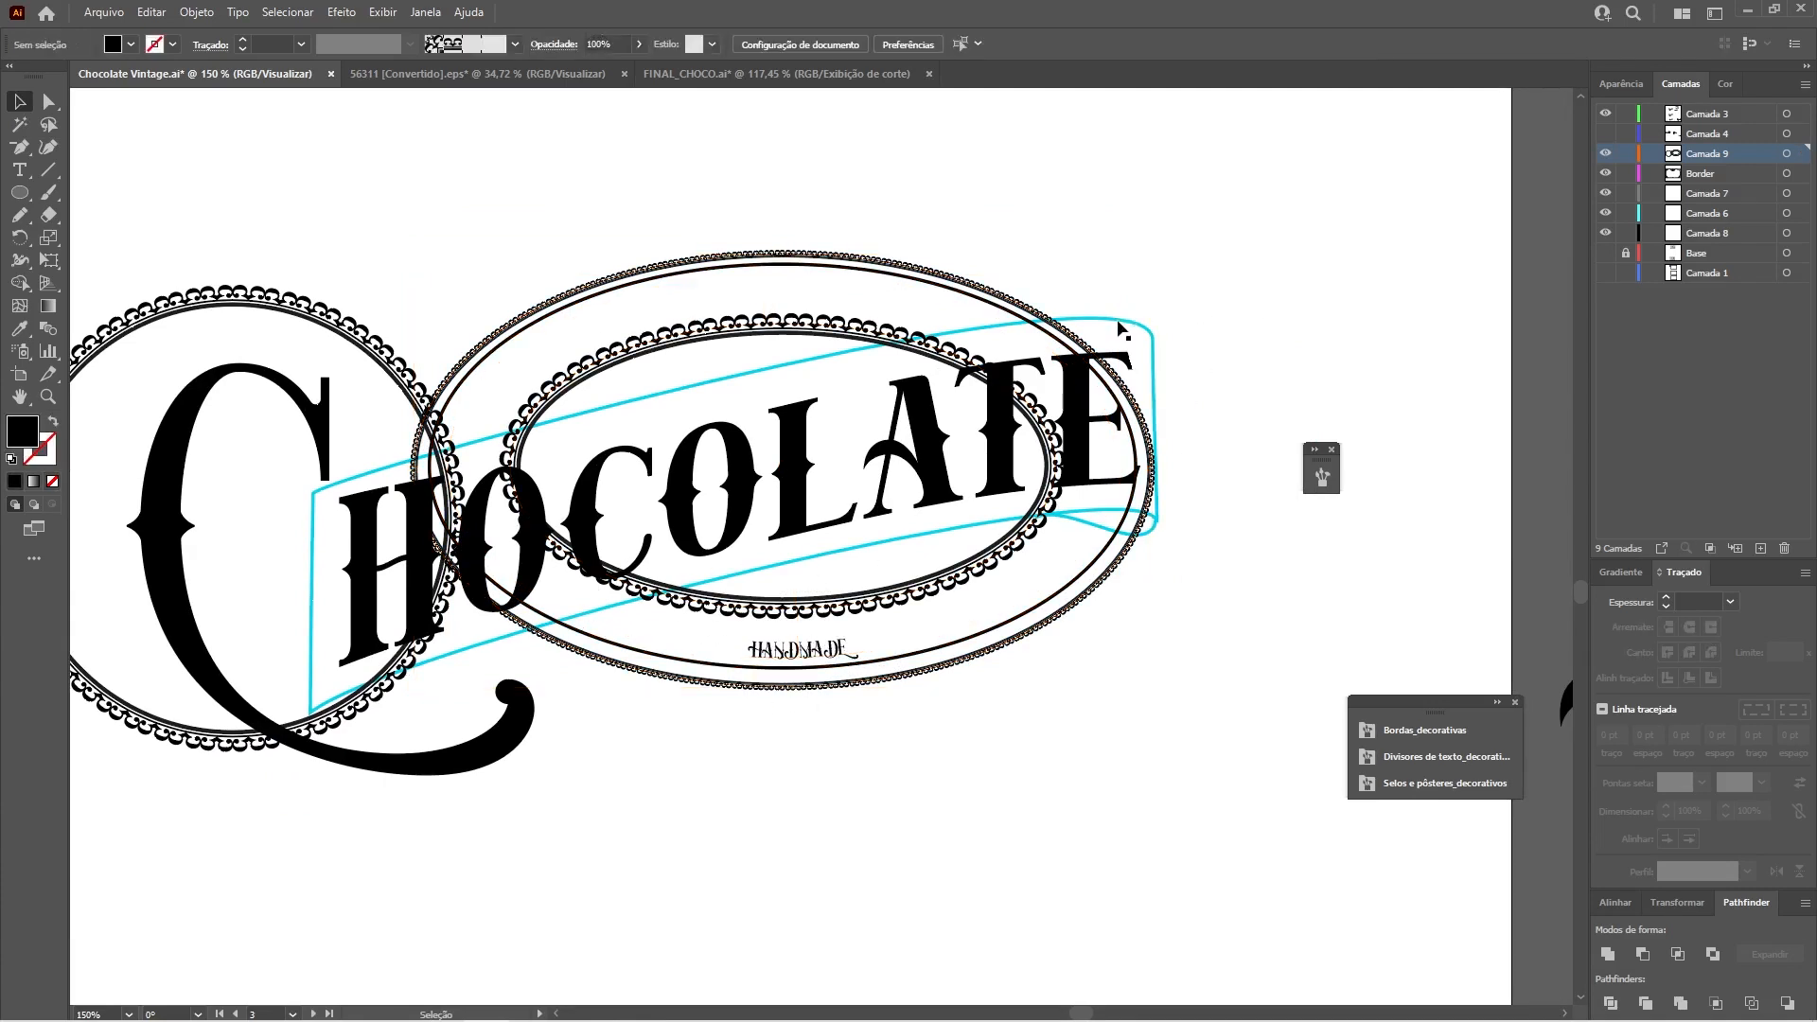
Bring the banner and the HOCOLATE lettering in front of the decorative ellipses.
left_click(1219, 434)
left_click(1080, 478)
left_click(1140, 324, "shift")
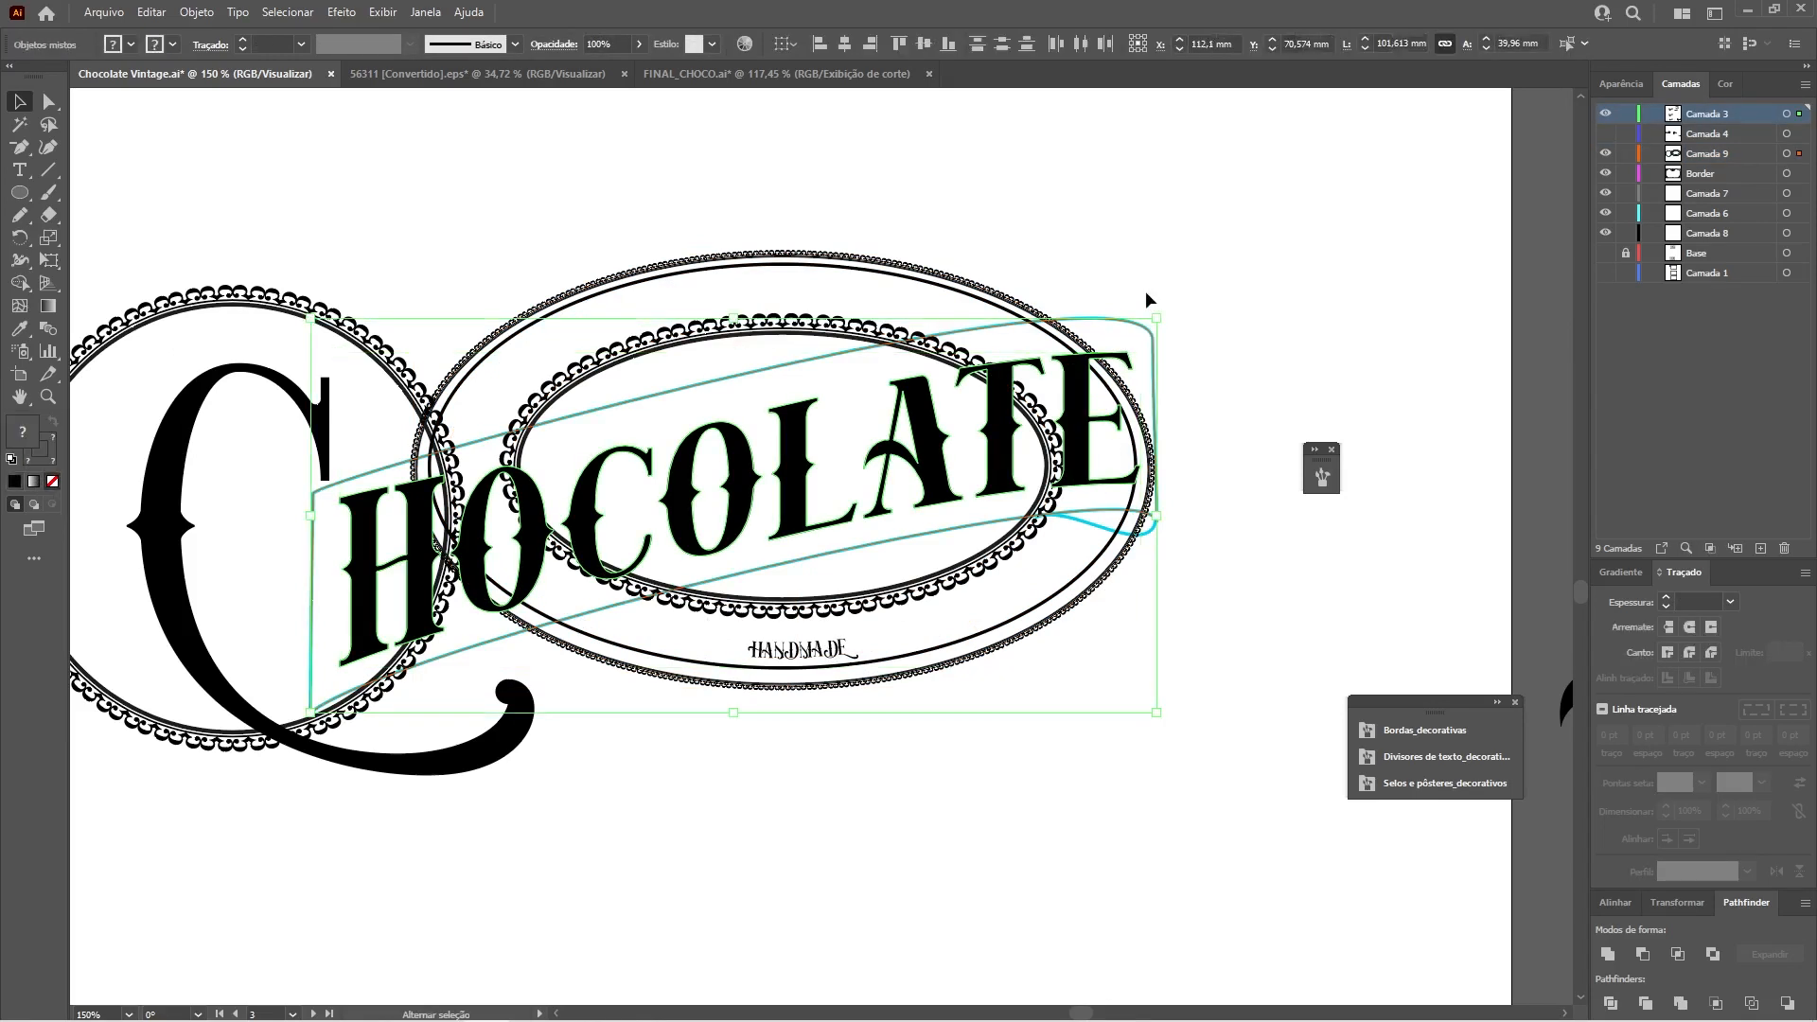
key("ctrl+shift+]")
left_click(1275, 259)
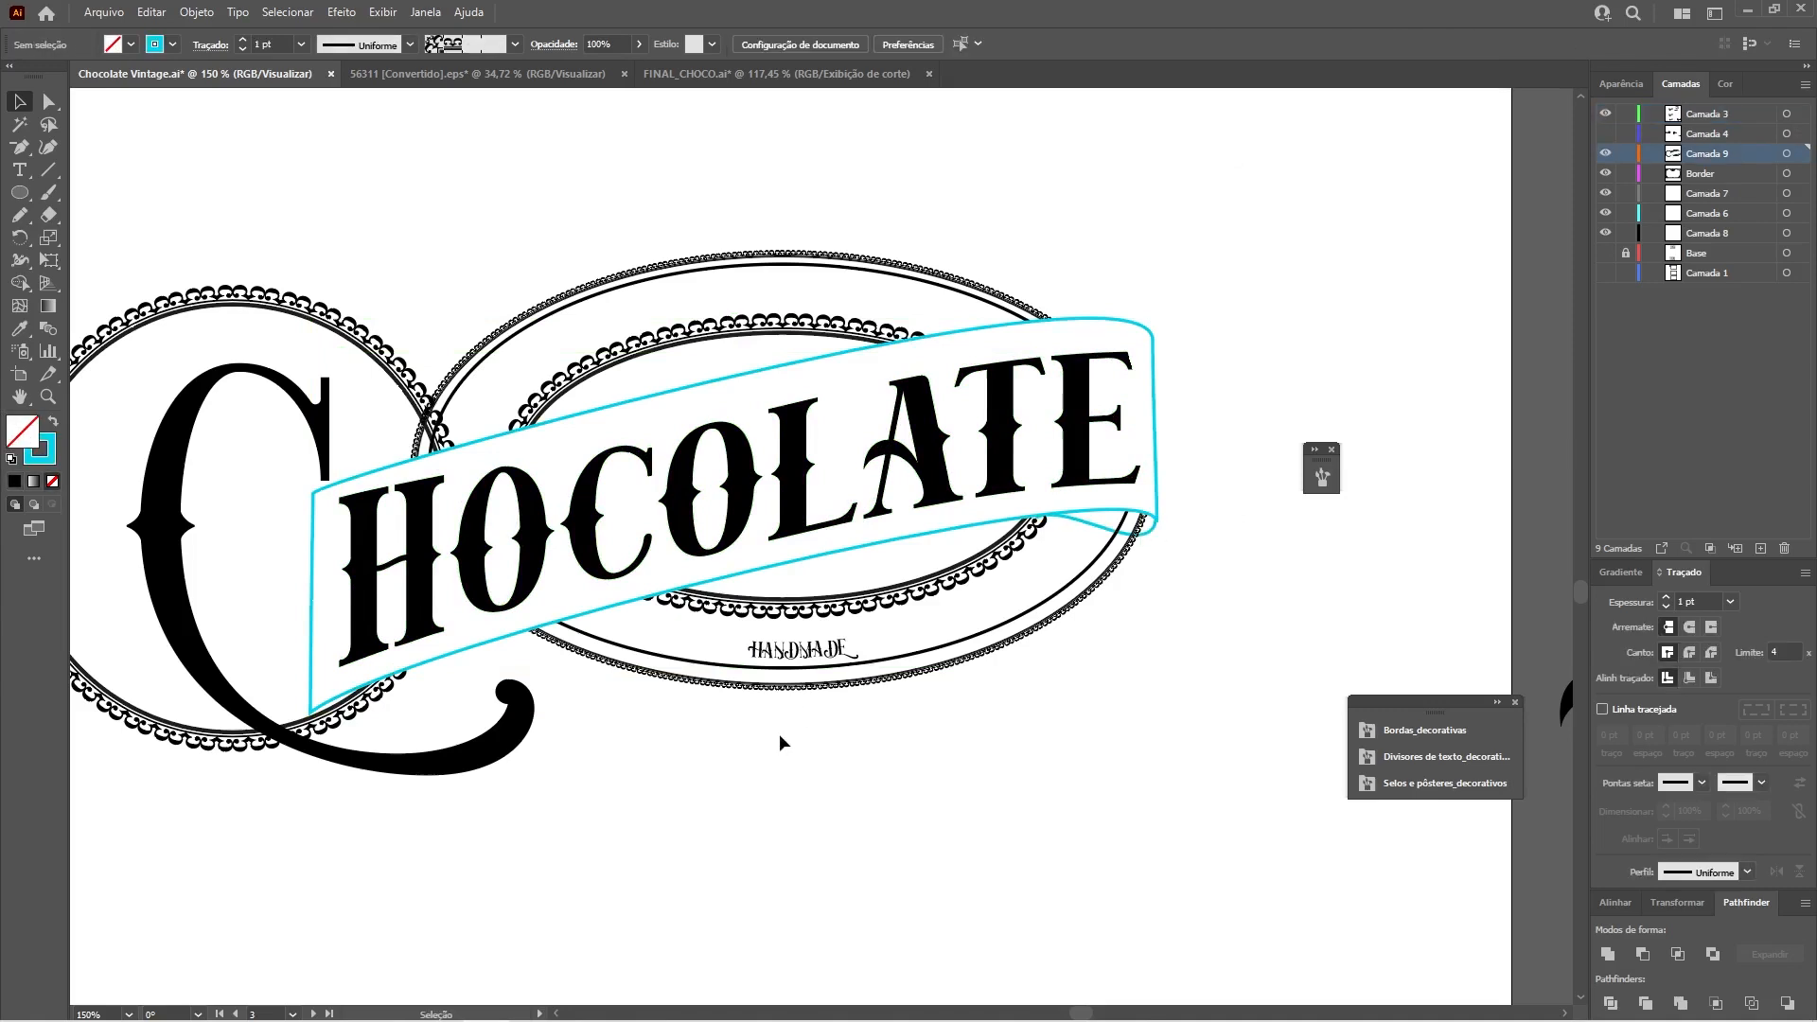
Expand the appearance of the decorative ellipses and HANDMADE text, and expand their objects, fills and strokes into shapes.
left_click(899, 663)
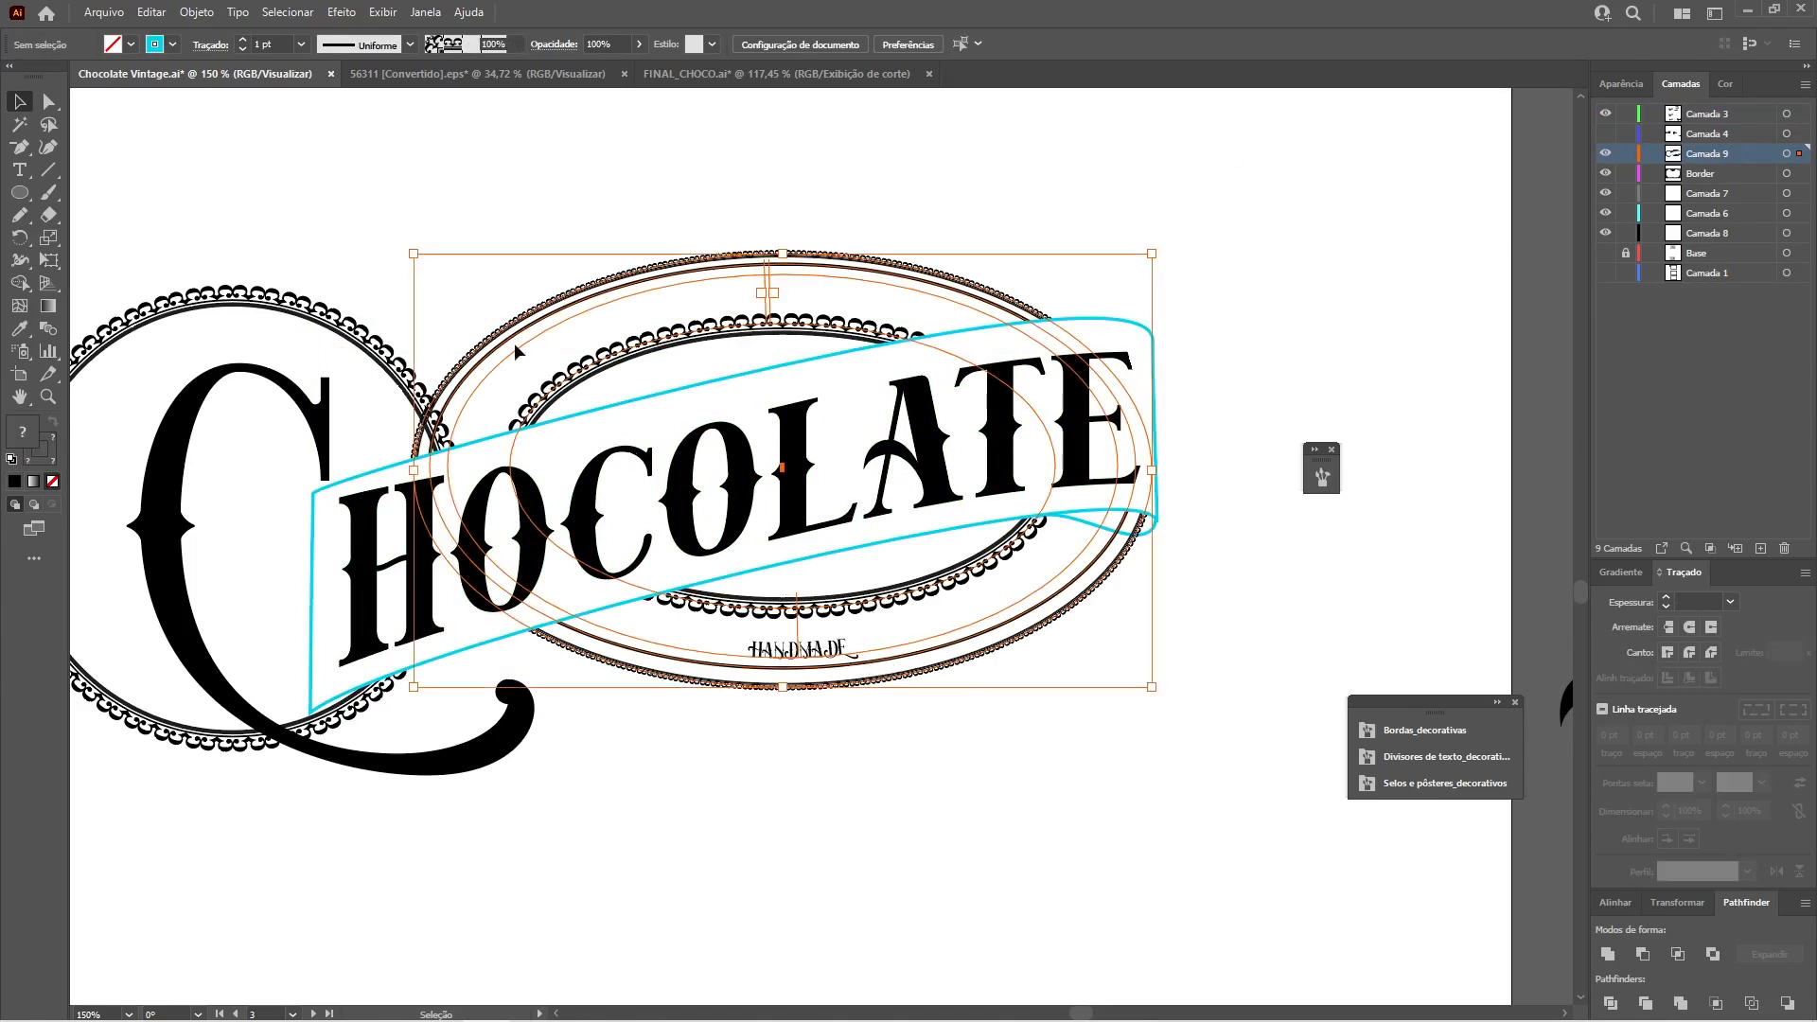
left_click(207, 13)
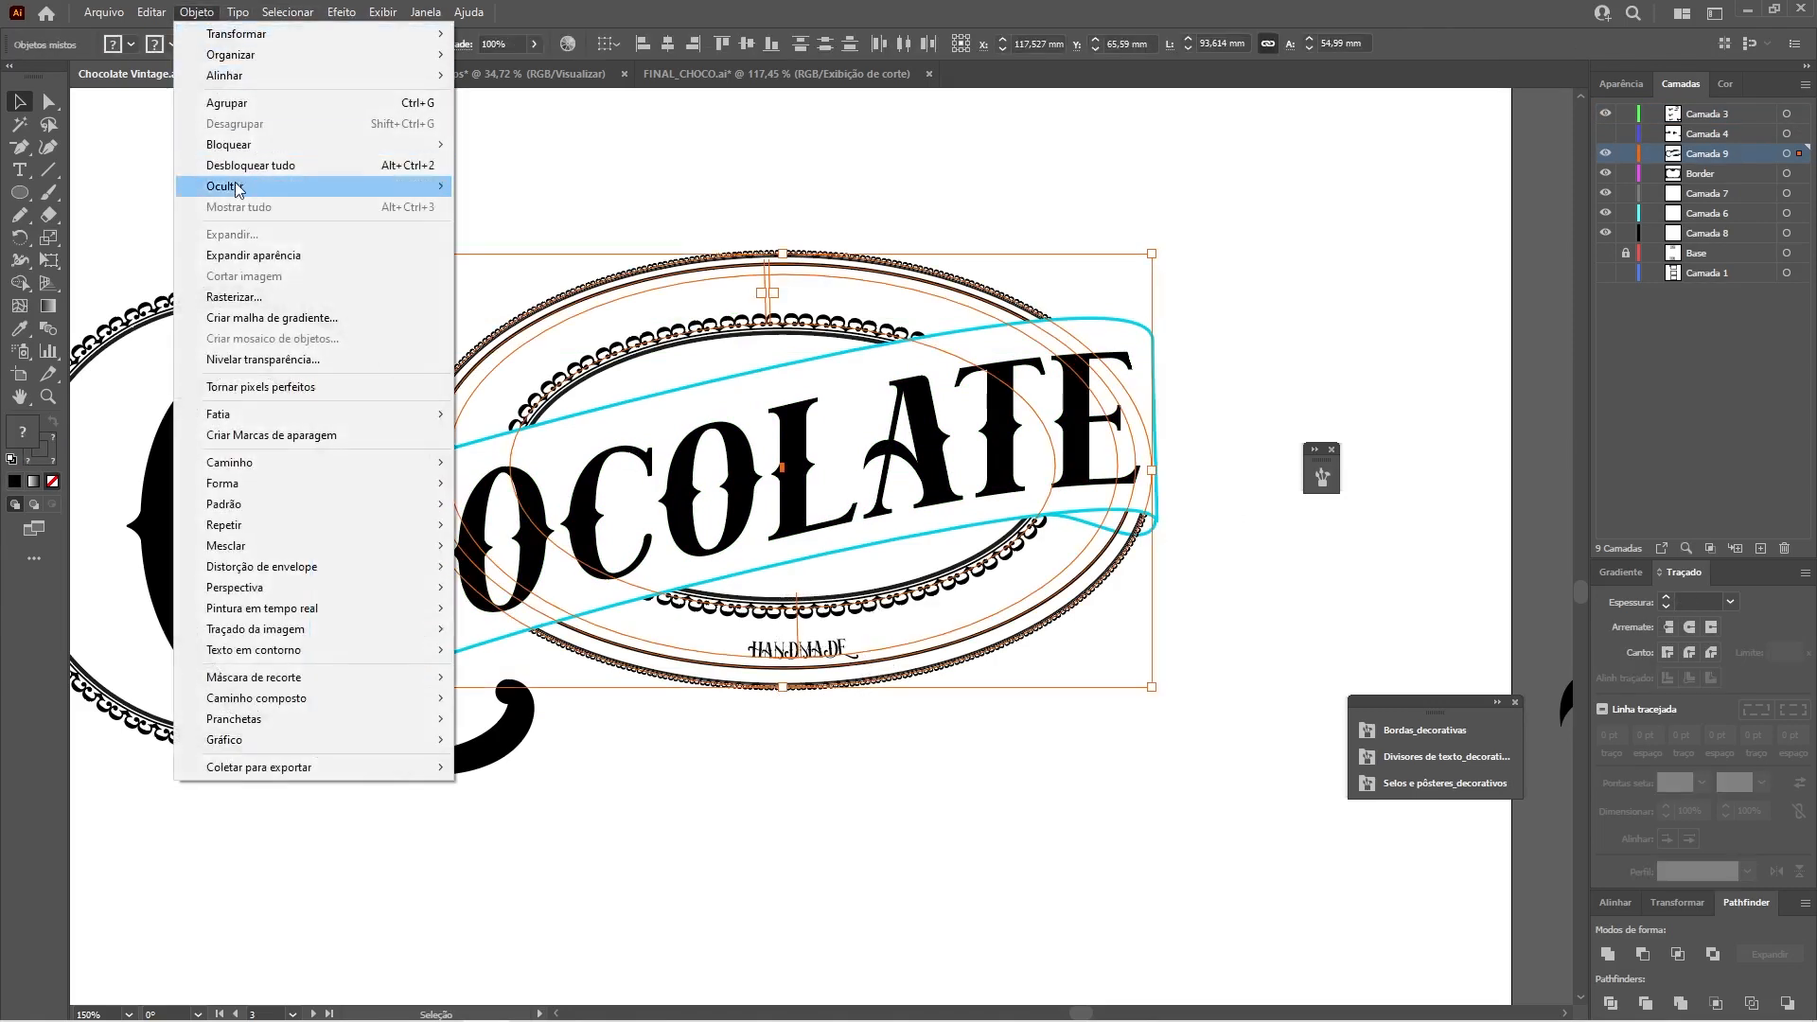
left_click(250, 256)
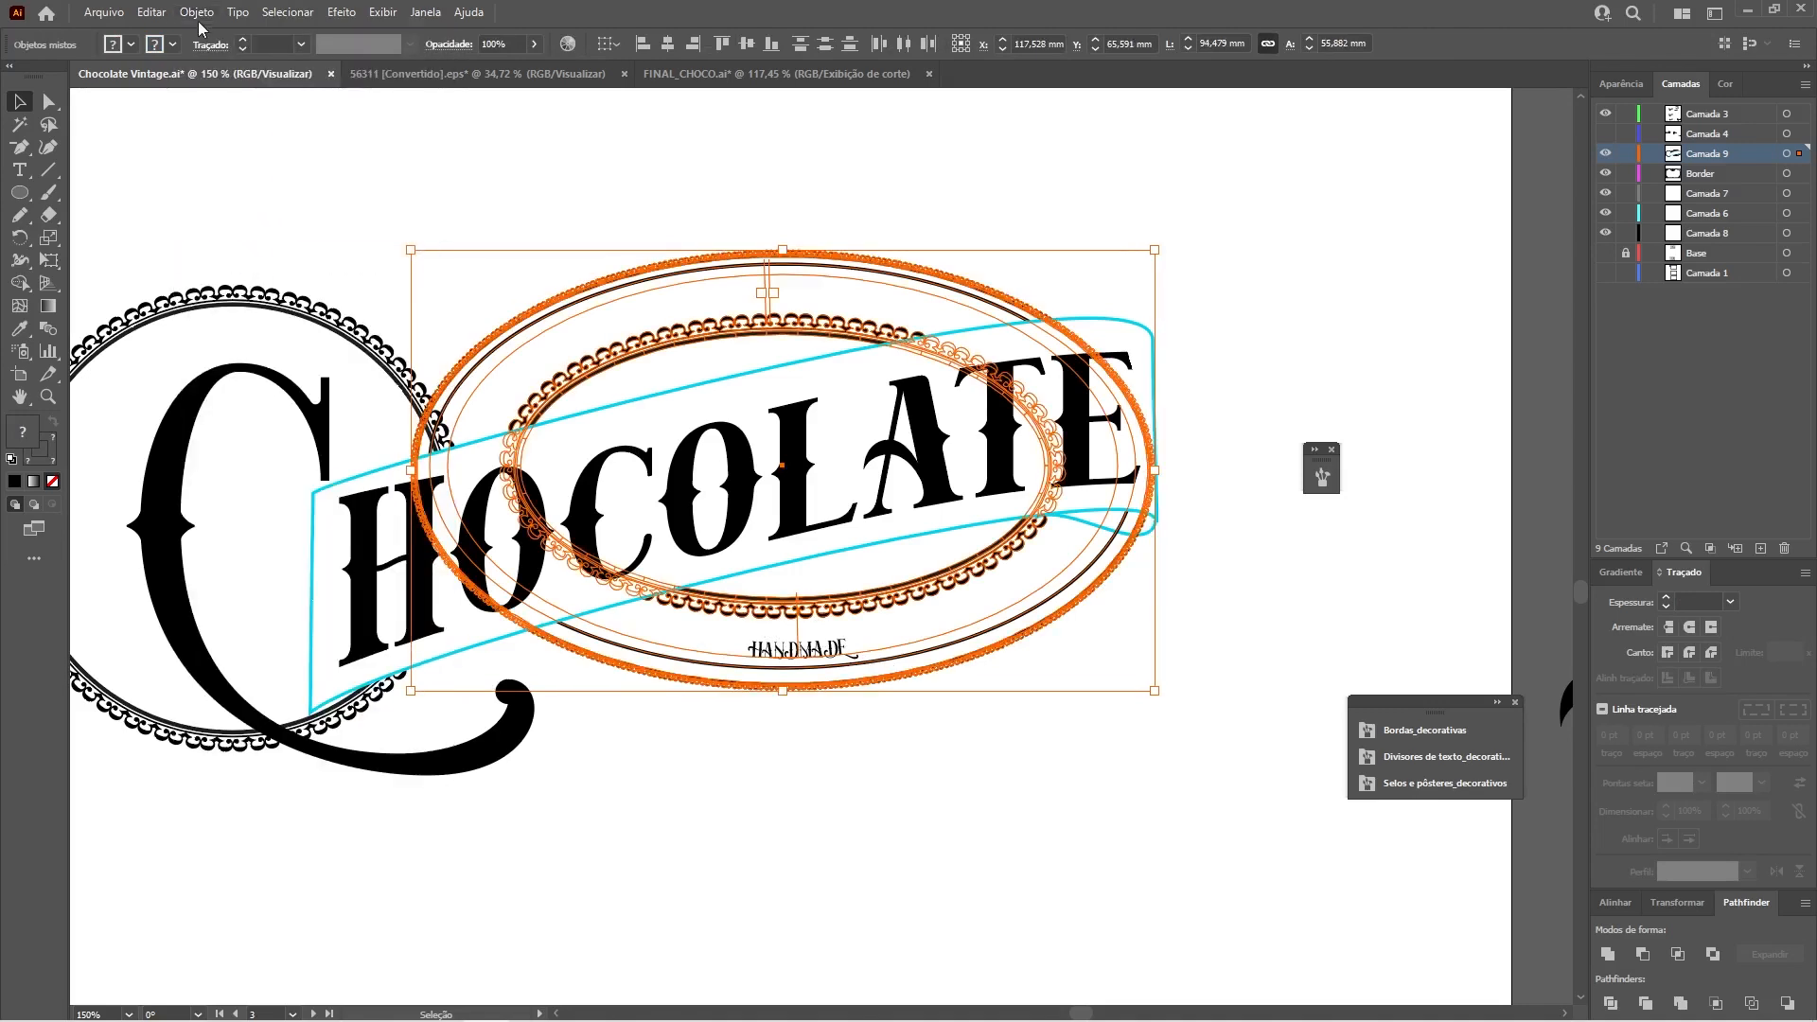
left_click(197, 12)
left_click(237, 238)
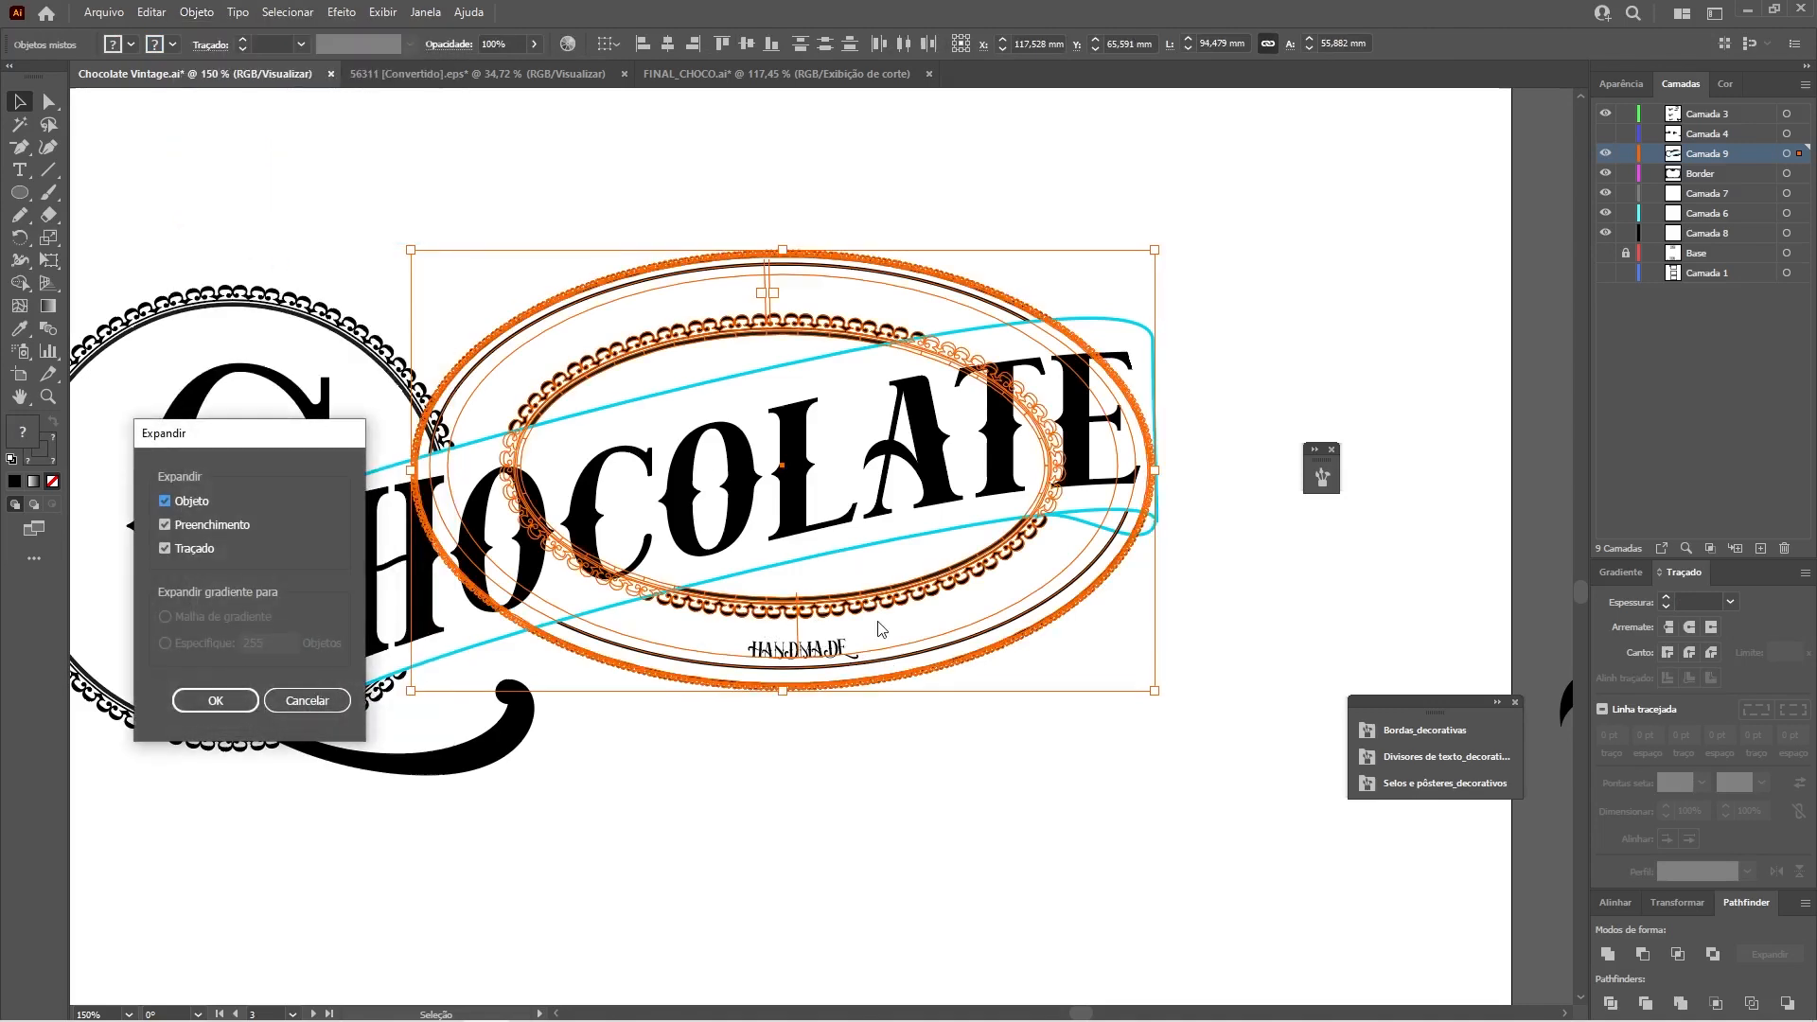
left_click(220, 700)
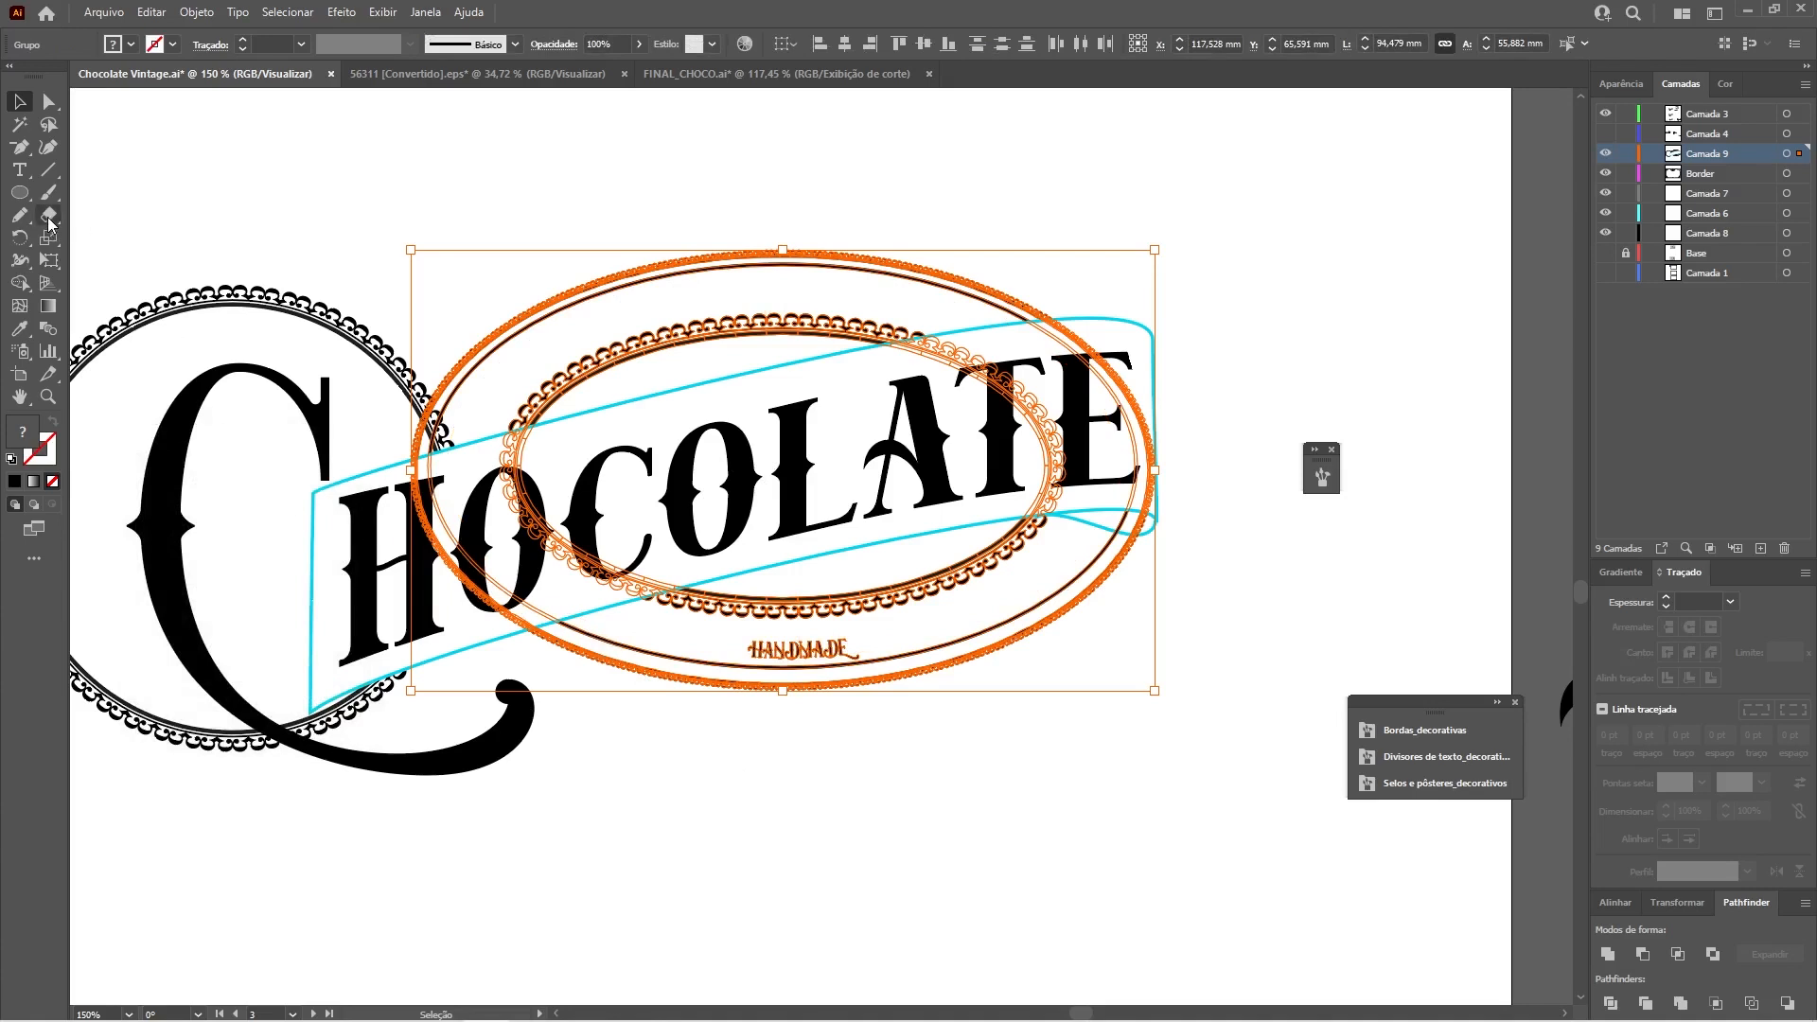
Erase the upper half of the expanded ellipses with an enlarged Eraser.
left_click(50, 218)
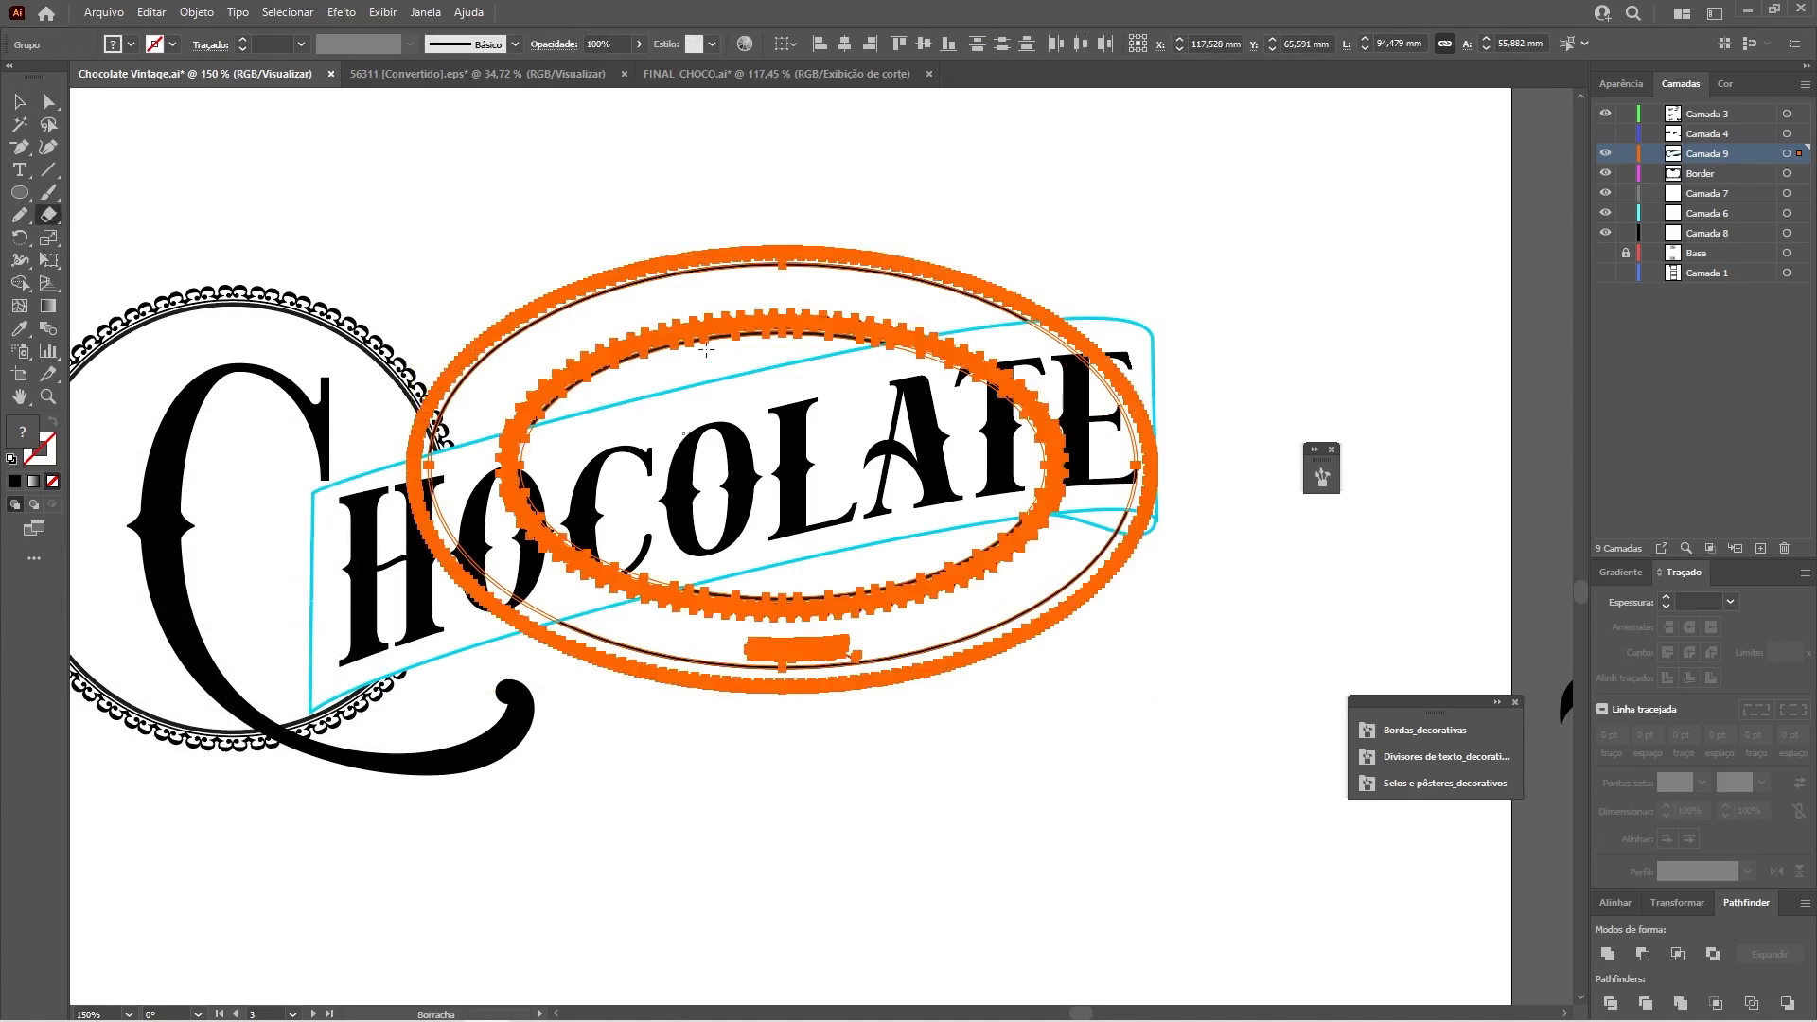
key("bracketright")
key("bracketright")
key("bracketright")
key("bracketright")
key("bracketright")
key("bracketright")
key("bracketright")
key("bracketright")
mouse_move(404, 190)
left_mouse_down()
mouse_move(773, 388)
mouse_move(1220, 471)
mouse_move(1222, 494)
left_mouse_up()
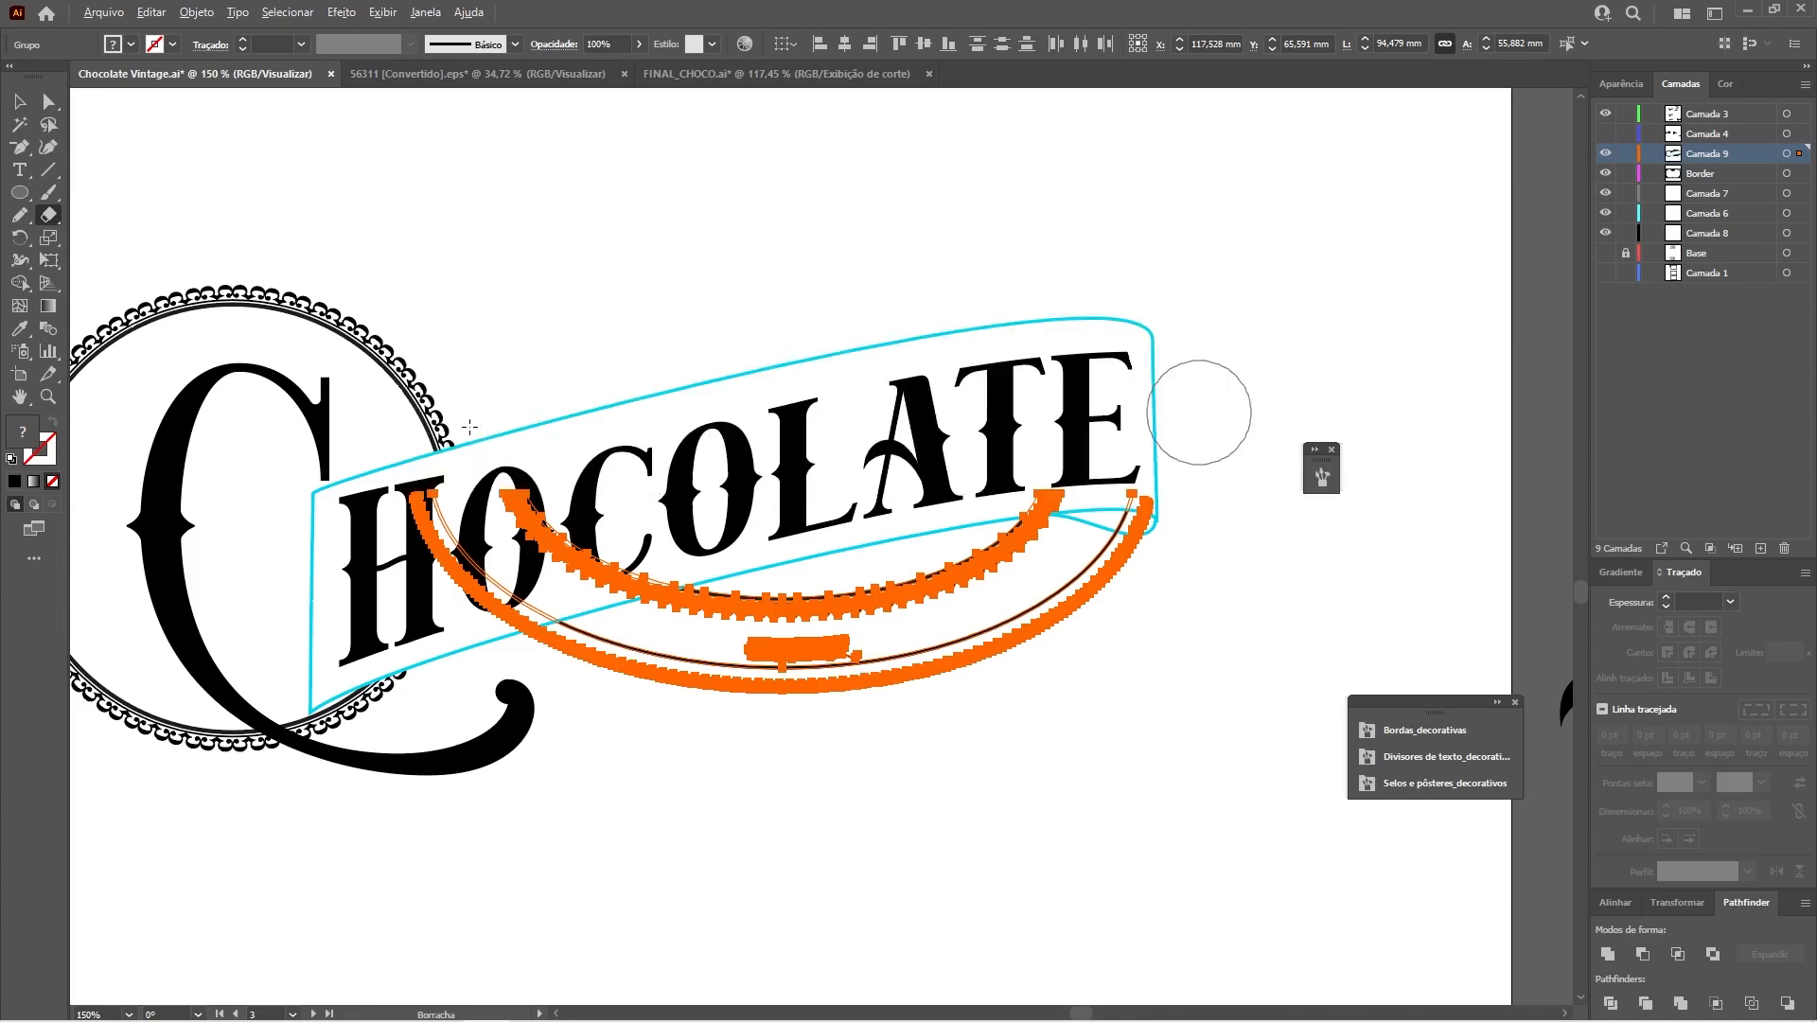
Erase the remaining ellipse parts that overlap the banner, keeping only the arcs below its lower edge.
mouse_move(315, 375)
left_mouse_down()
mouse_move(484, 539)
mouse_move(634, 602)
left_mouse_up()
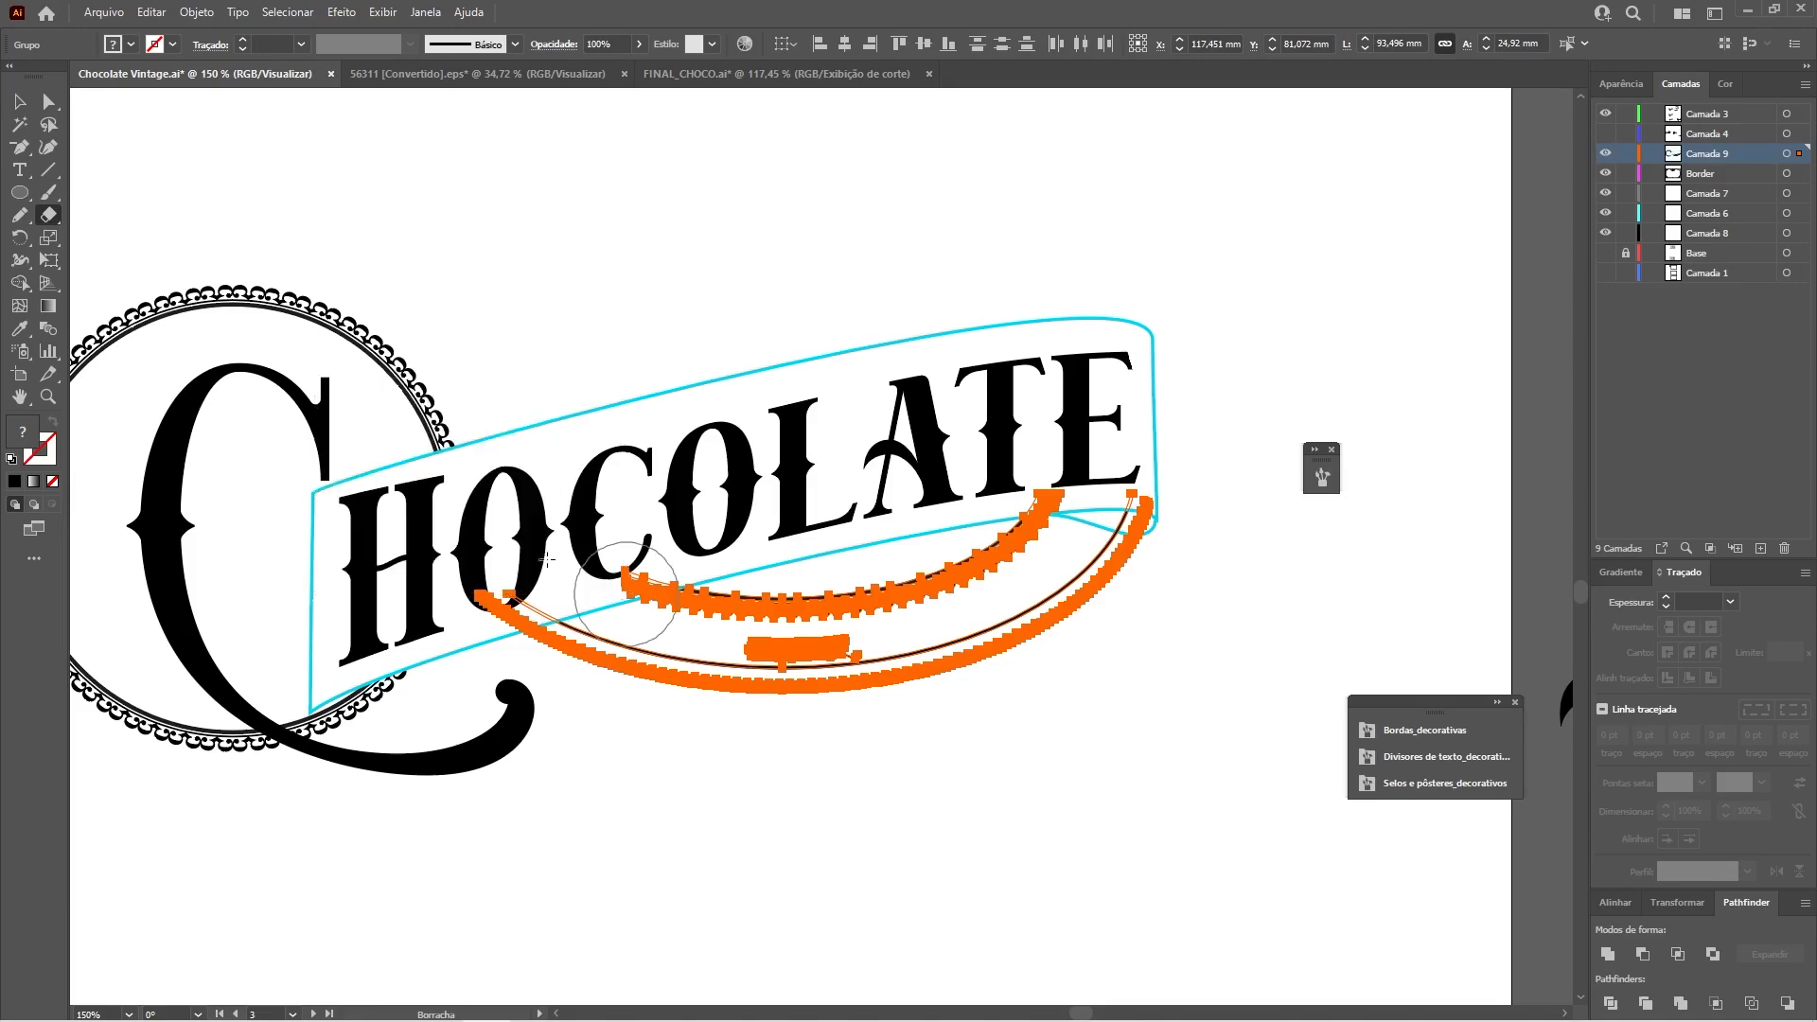
left_click_drag(458, 591, 672, 530)
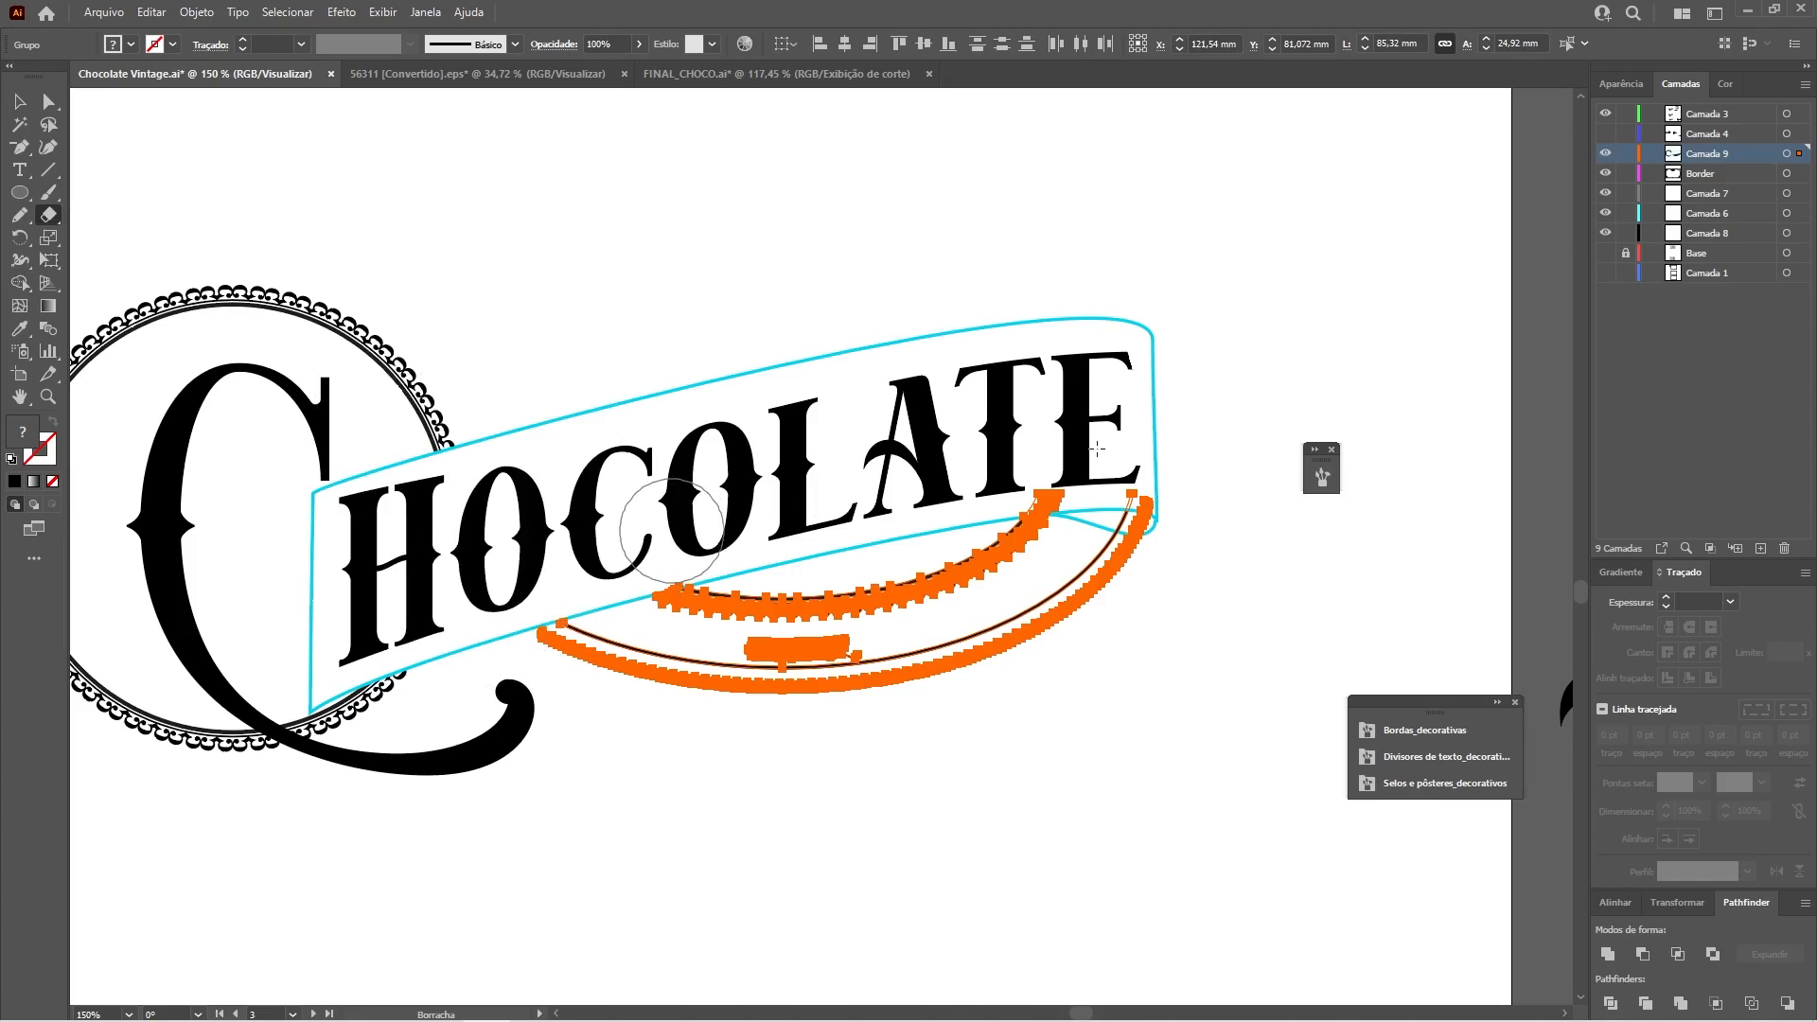
mouse_move(1033, 458)
left_mouse_down()
mouse_move(1006, 454)
mouse_move(1148, 456)
left_mouse_up()
key("a")
left_click(1278, 413)
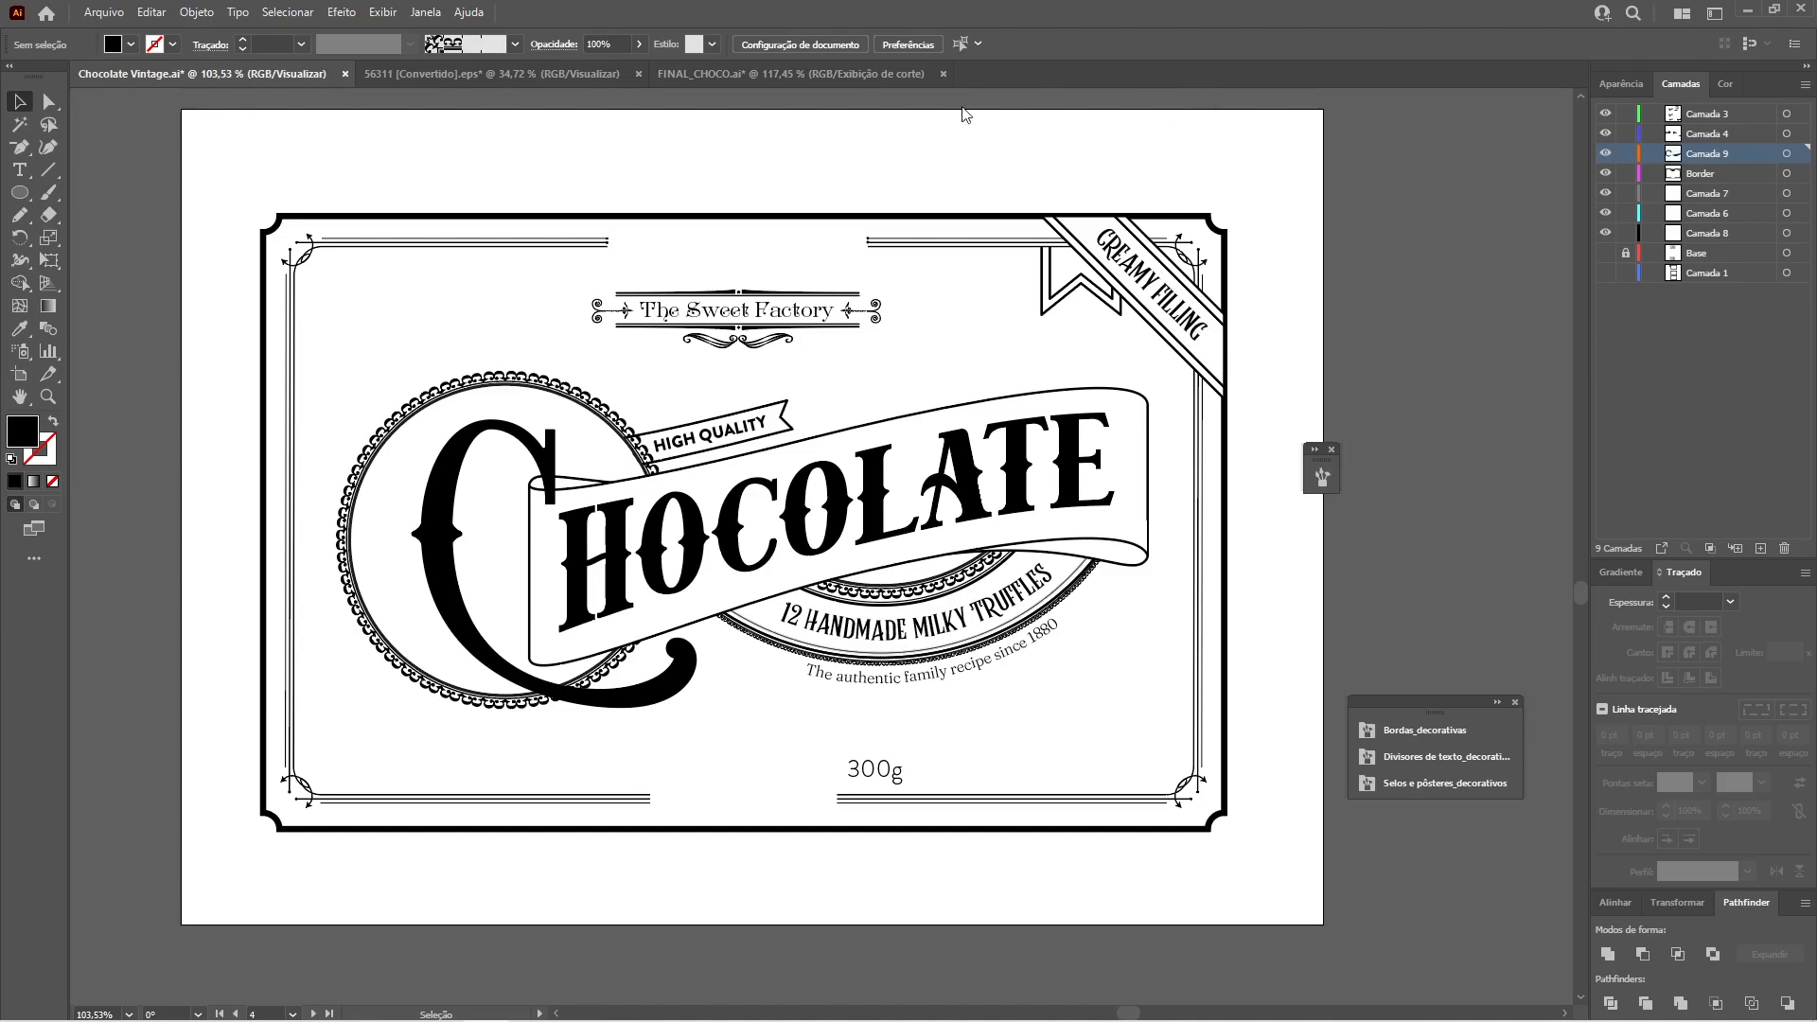
Close the two floating brush library panels covering the label artwork.
key("z")
left_click_drag(827, 566, 1052, 606)
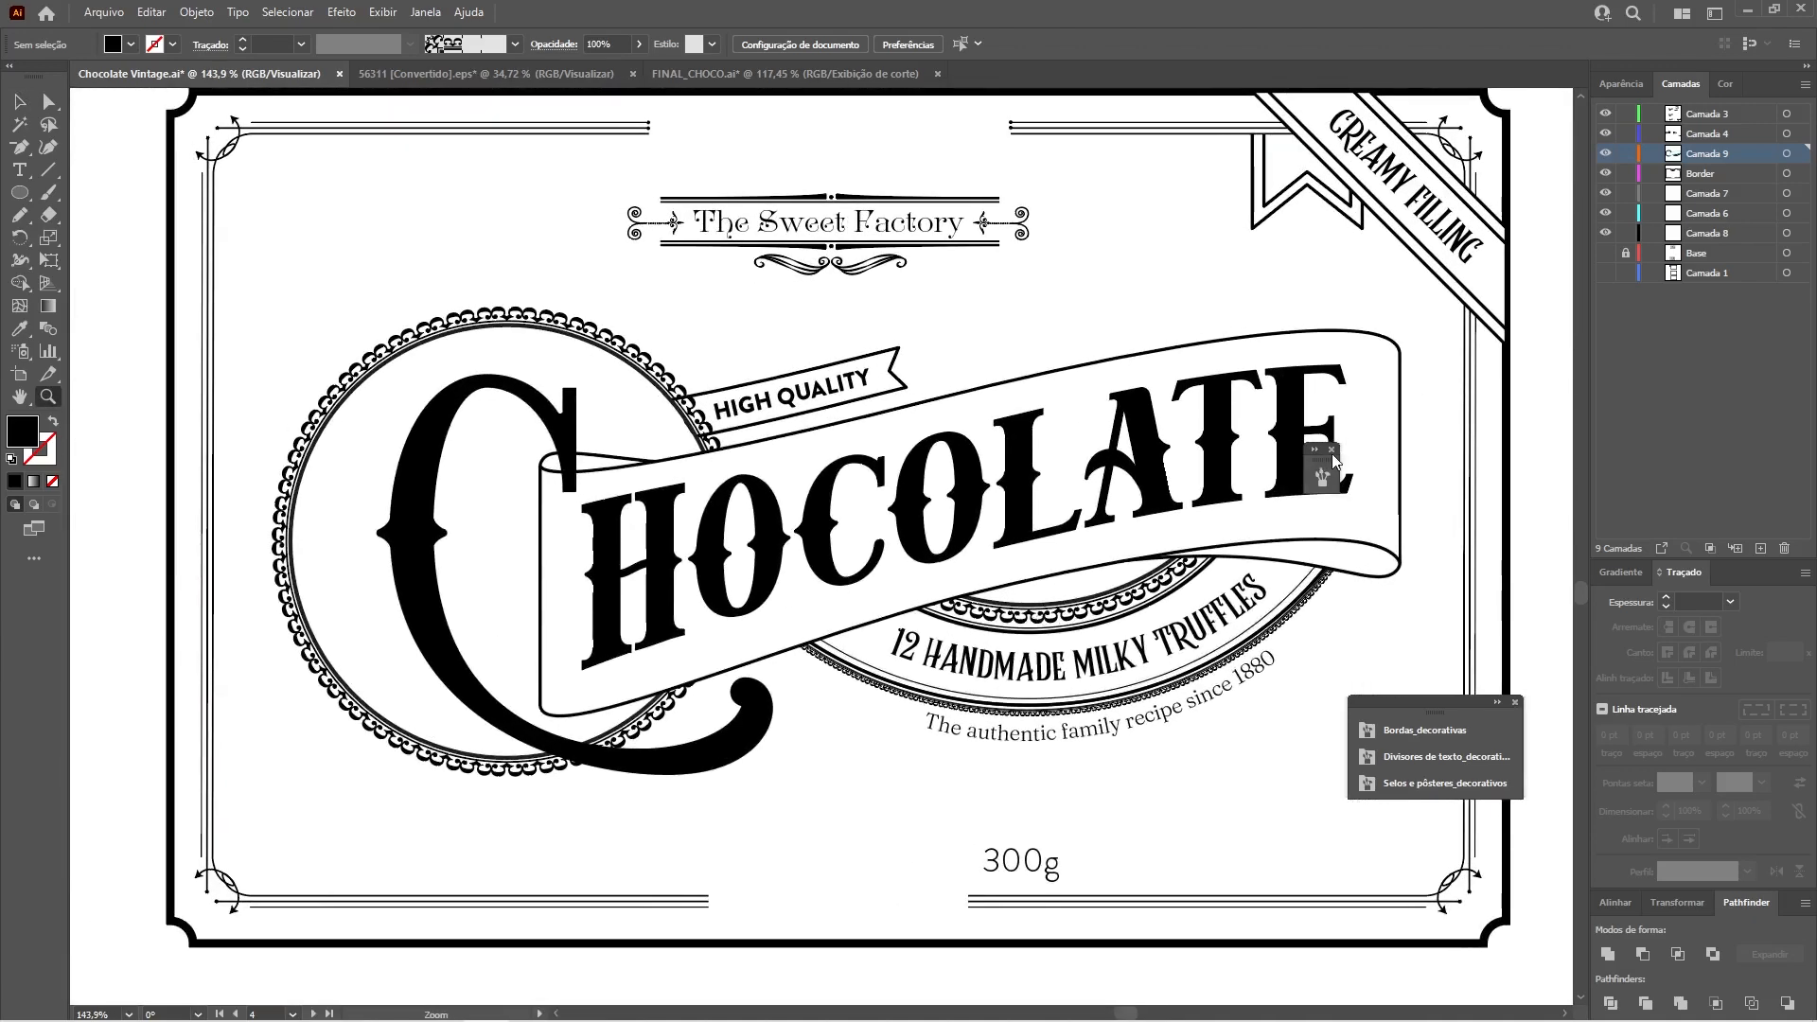
left_click(1332, 450)
left_click_drag(1422, 702, 1410, 439)
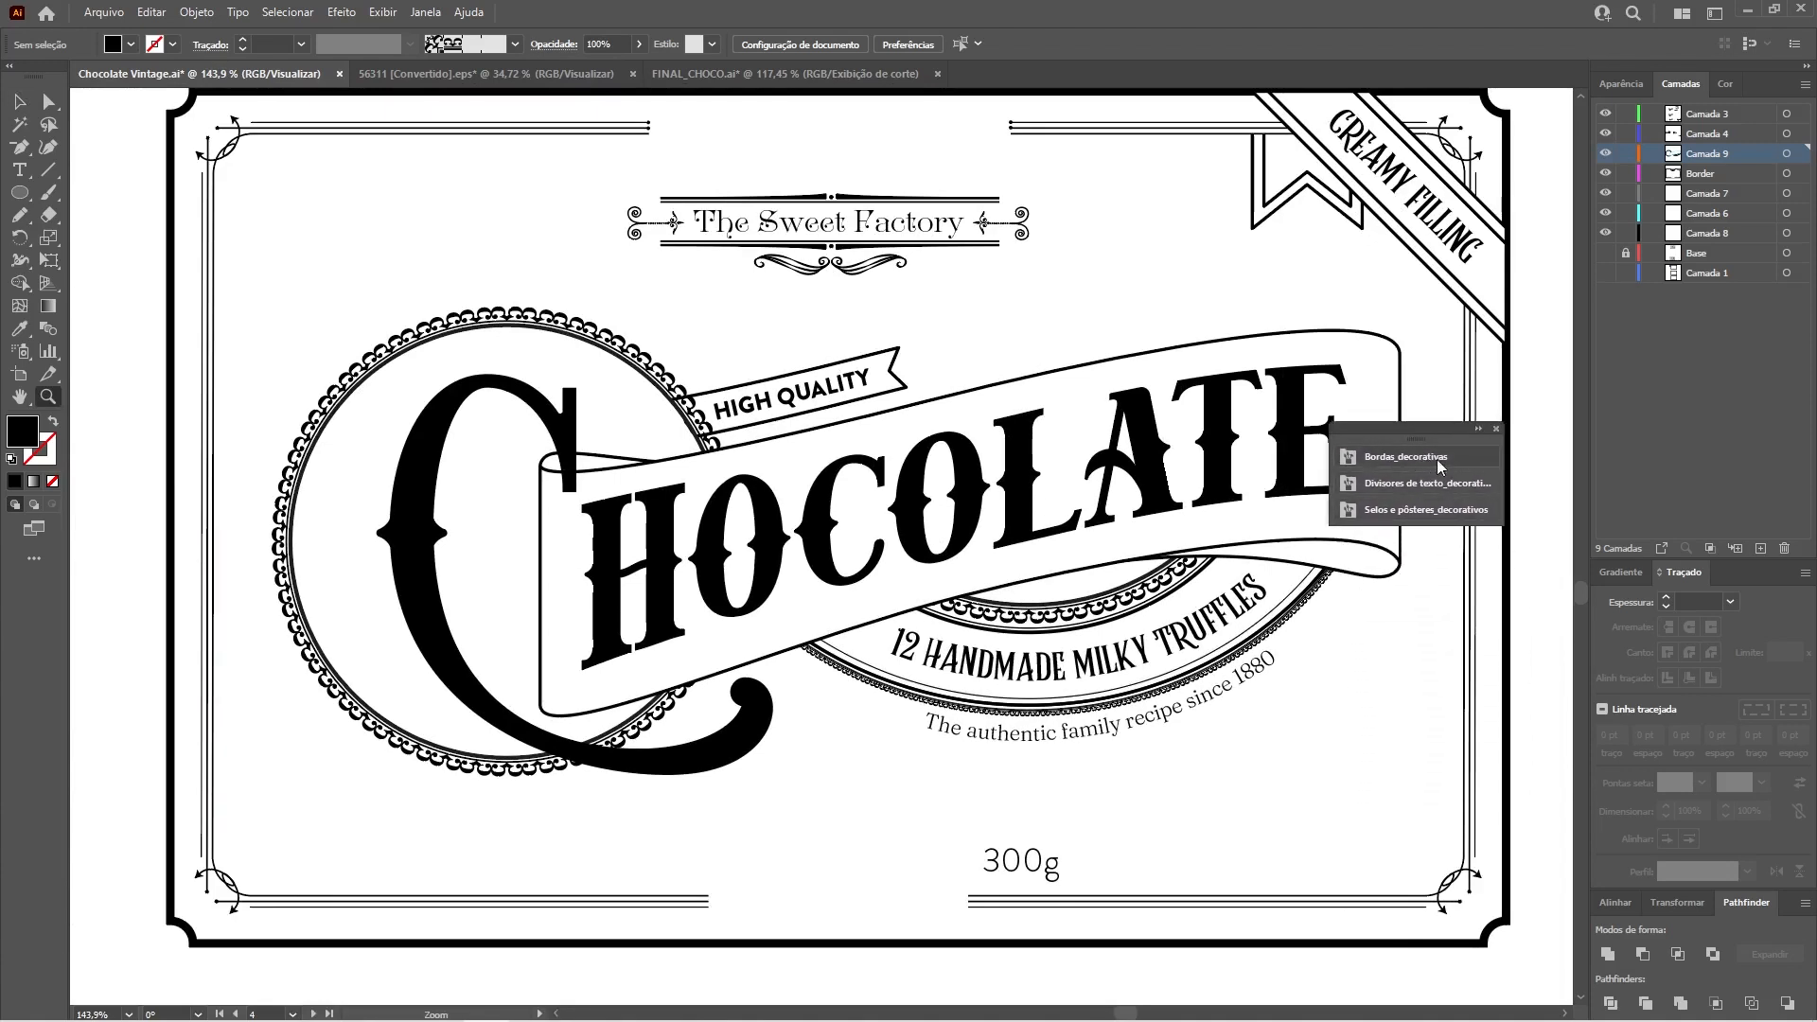
left_click(1495, 430)
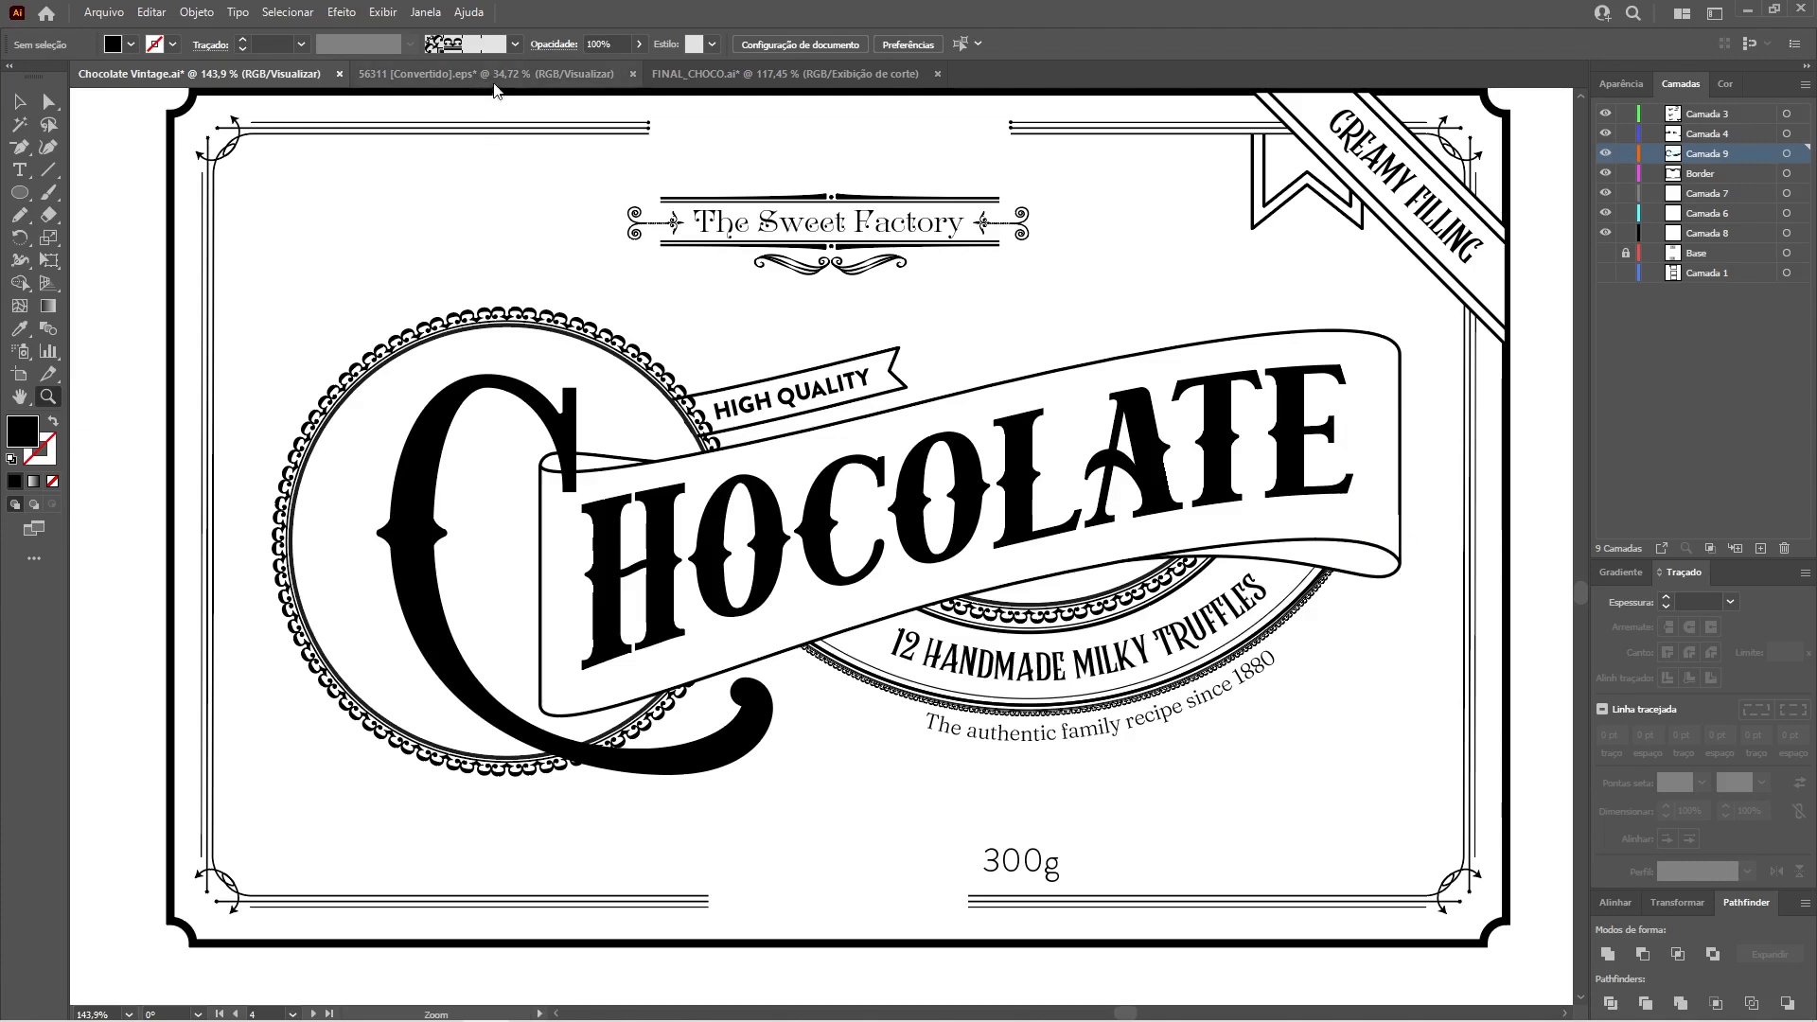
Switch to the 56311 ornament document and lock its dark background image.
left_click(542, 75)
left_click_drag(986, 549, 1106, 508)
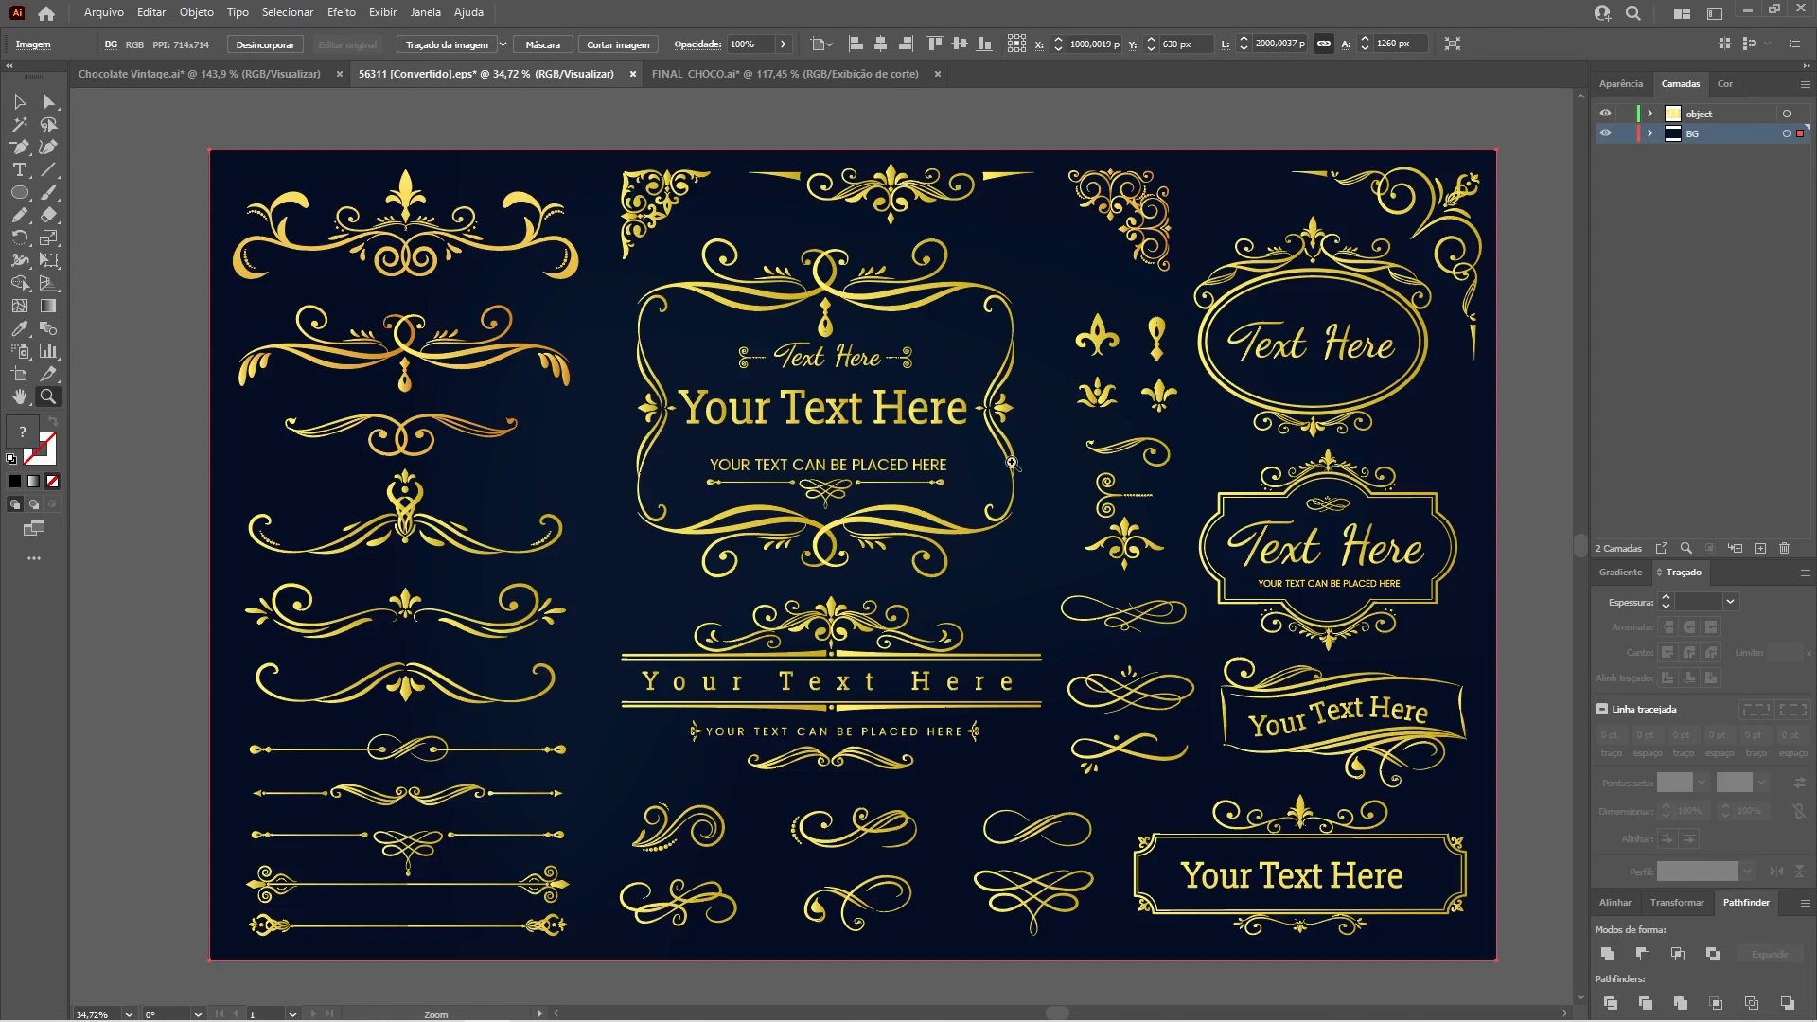
left_click(17, 104)
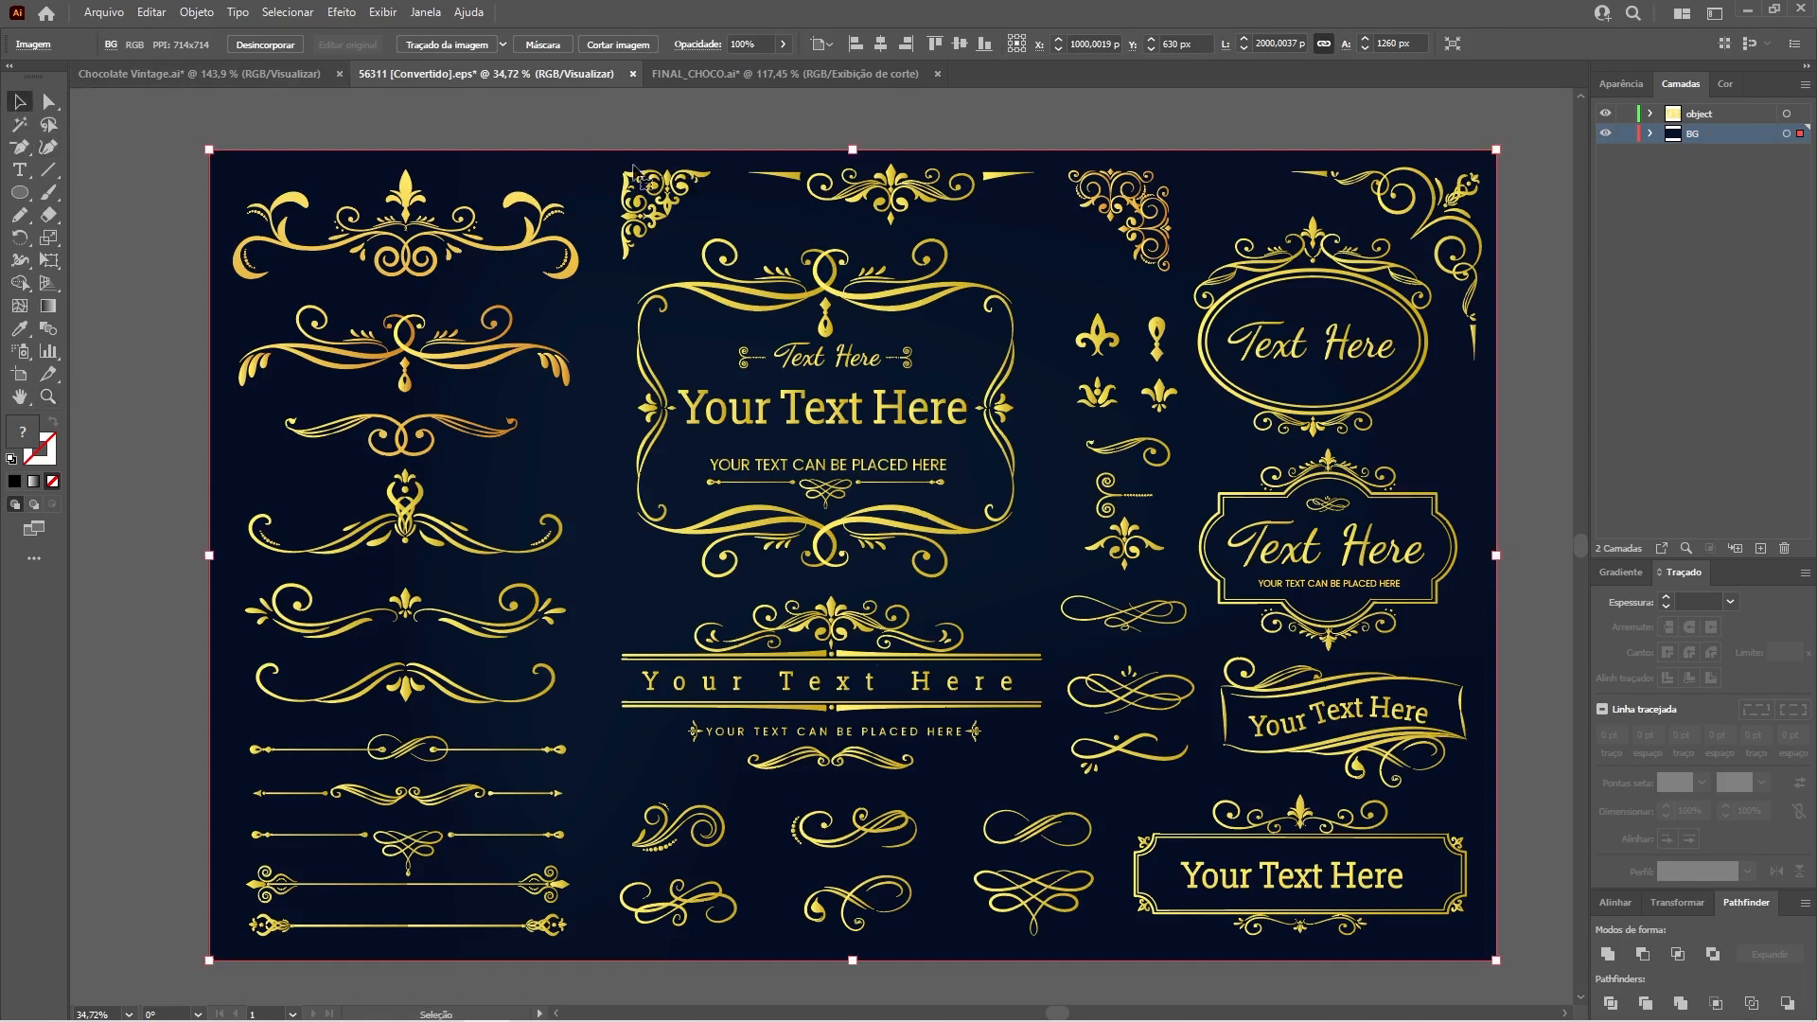
left_click(1331, 132)
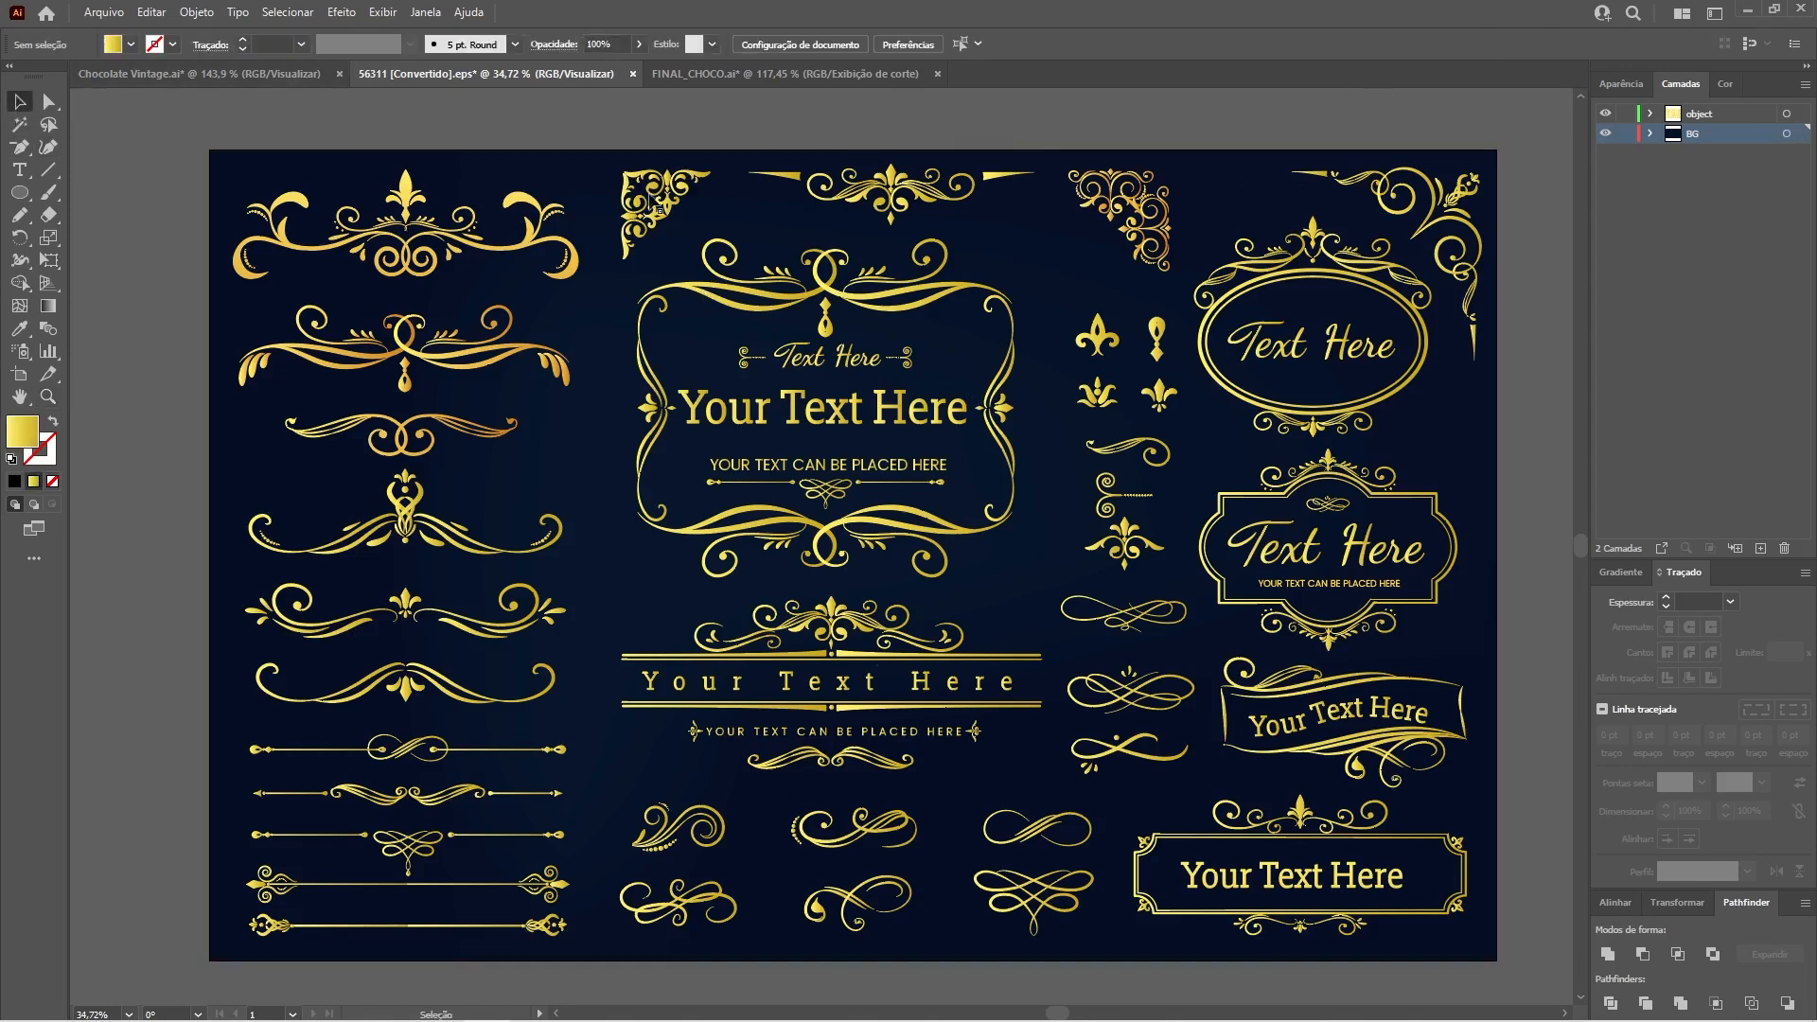
left_click(489, 180)
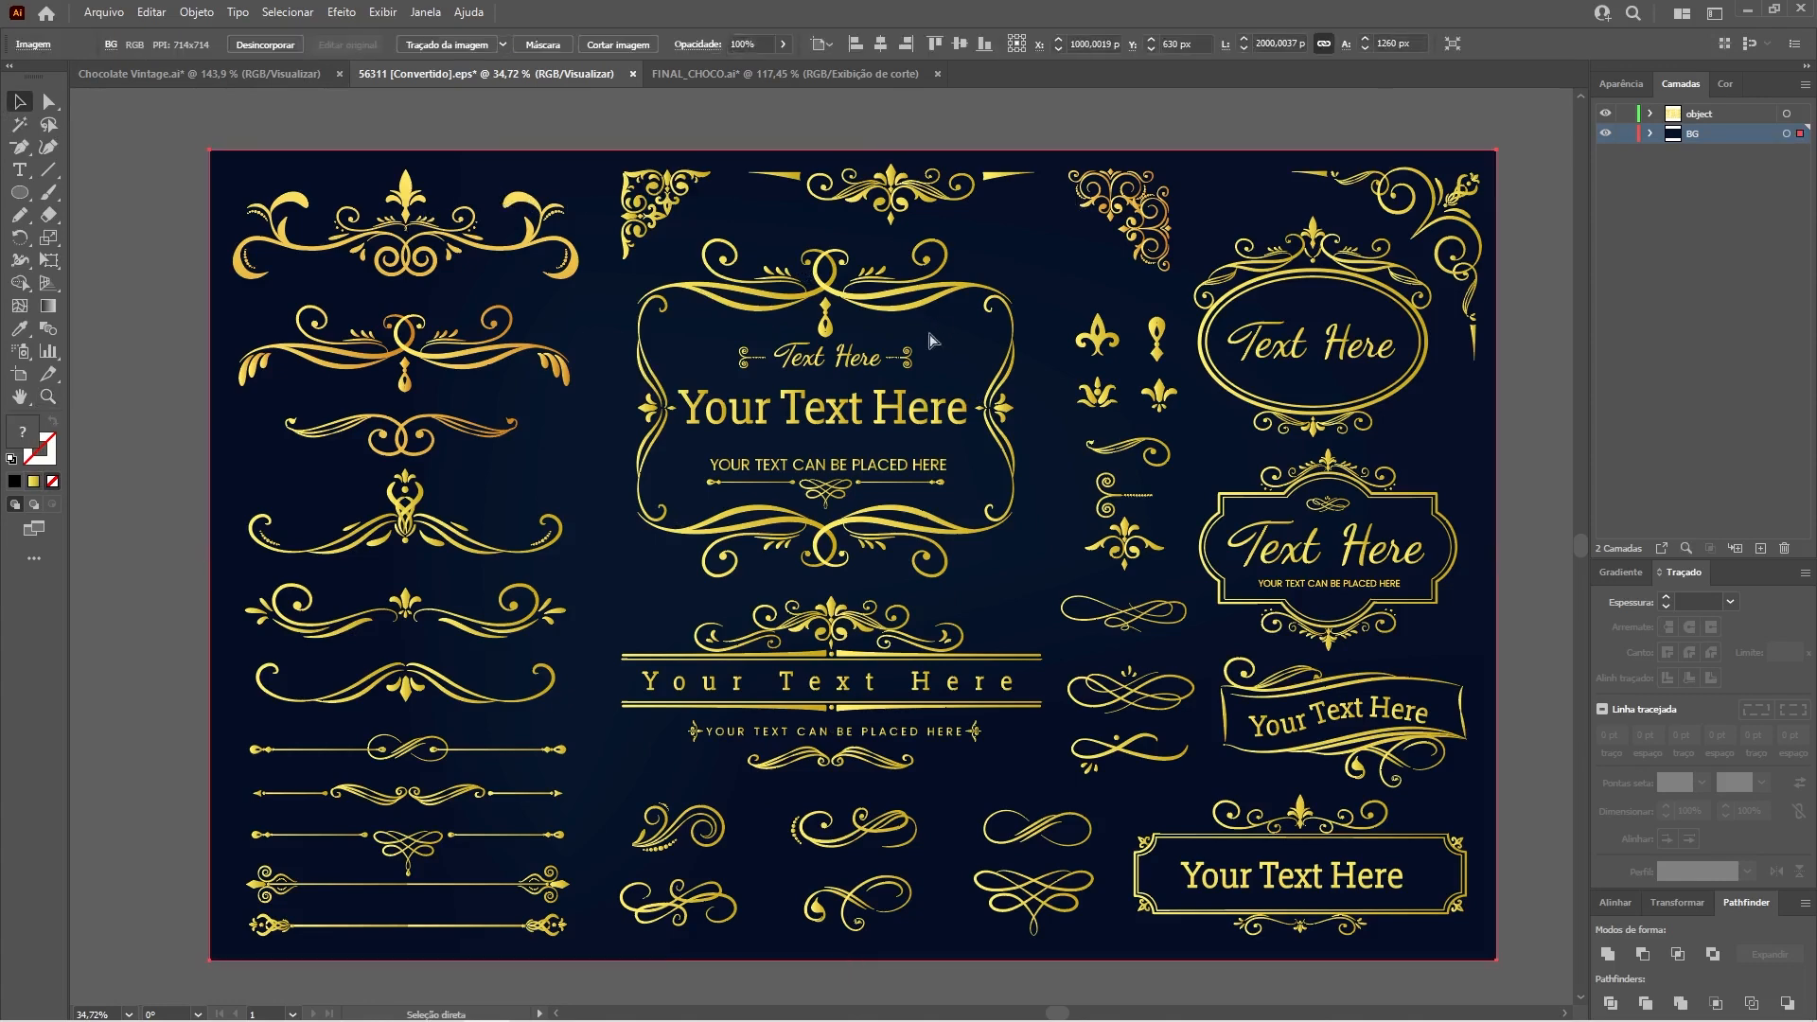
key("ctrl+2")
Copy the column of small ornaments into the Chocolate Vintage document, recolour them black (000000) and scale them down beside the artboard.
left_click_drag(1069, 309, 1189, 577)
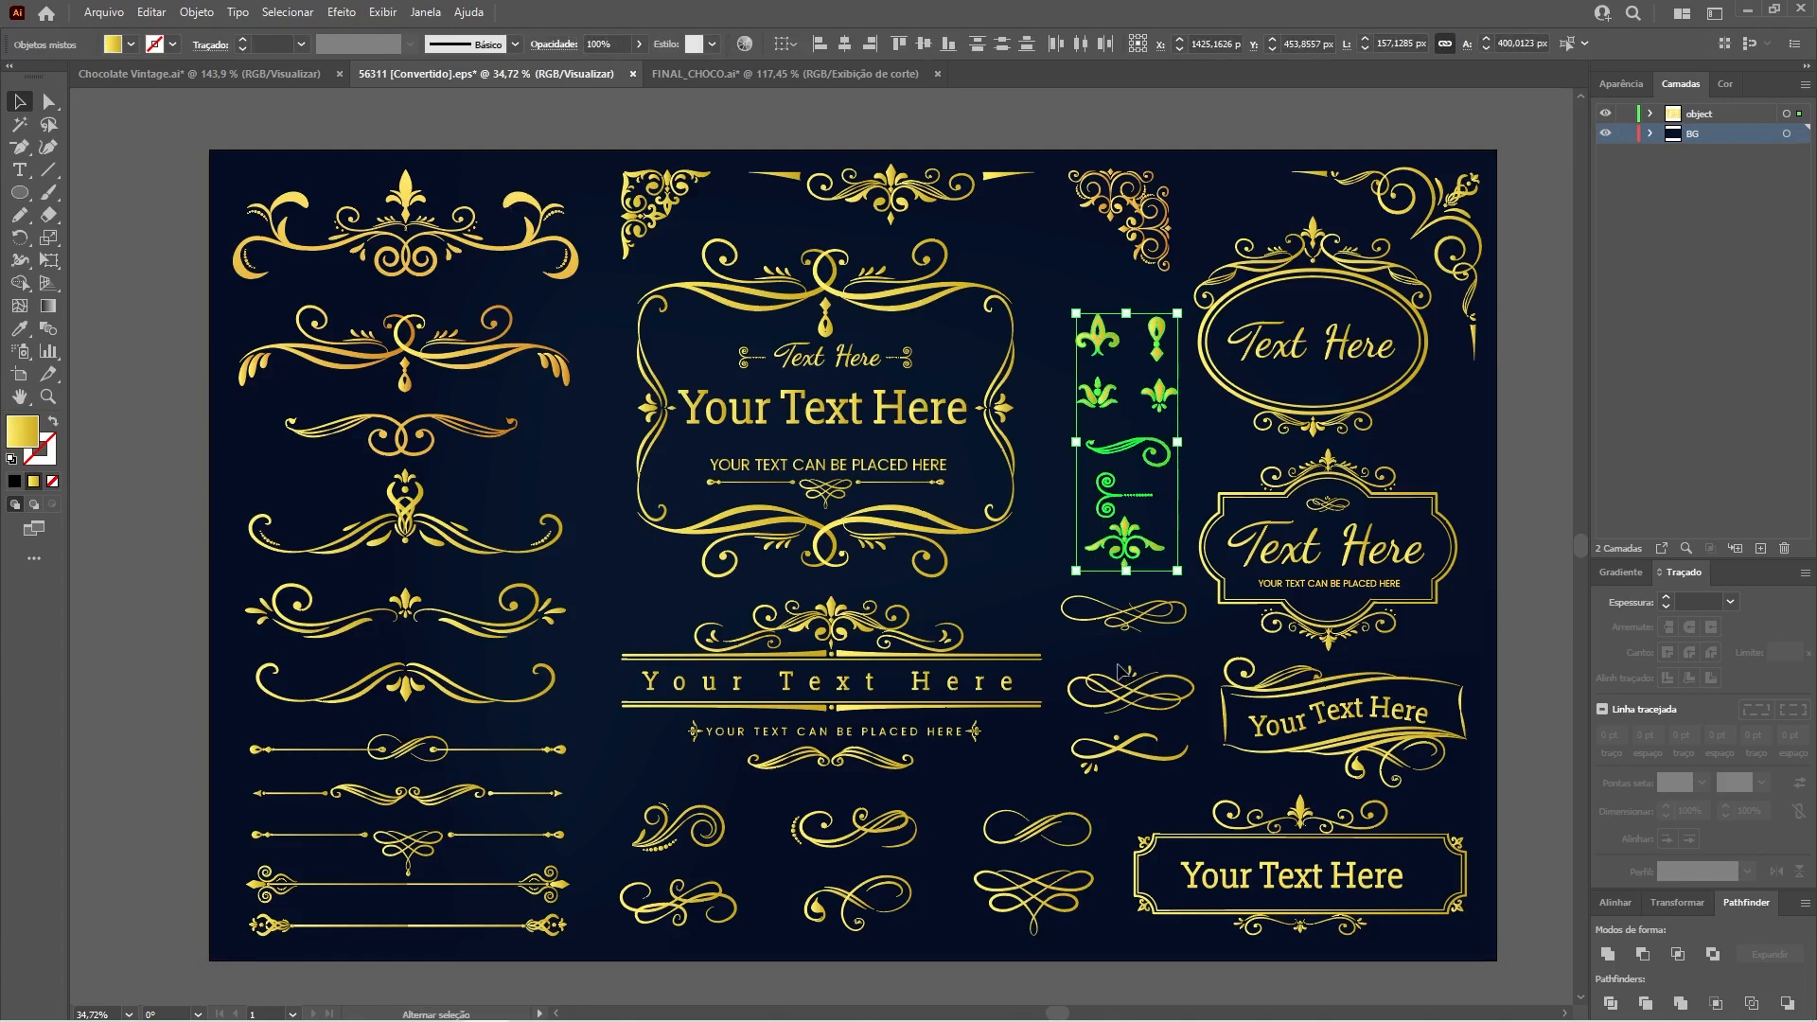
left_click(1147, 708, "shift")
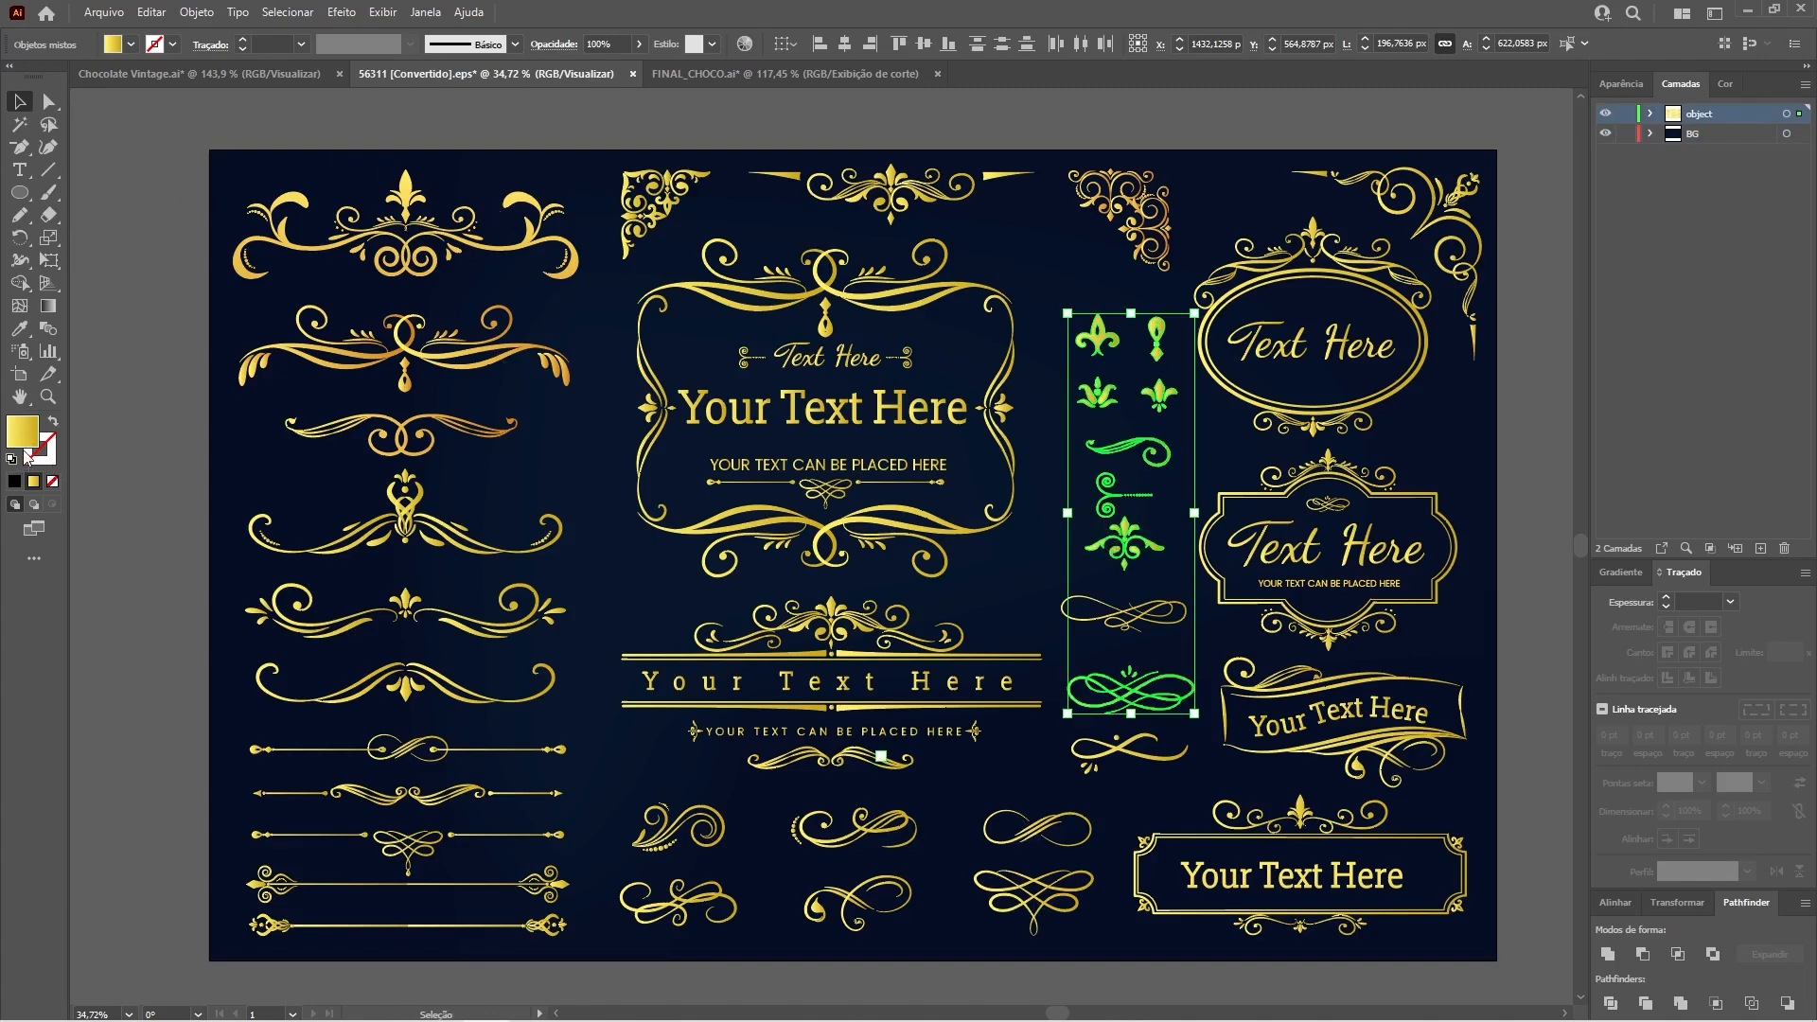
left_click(216, 77)
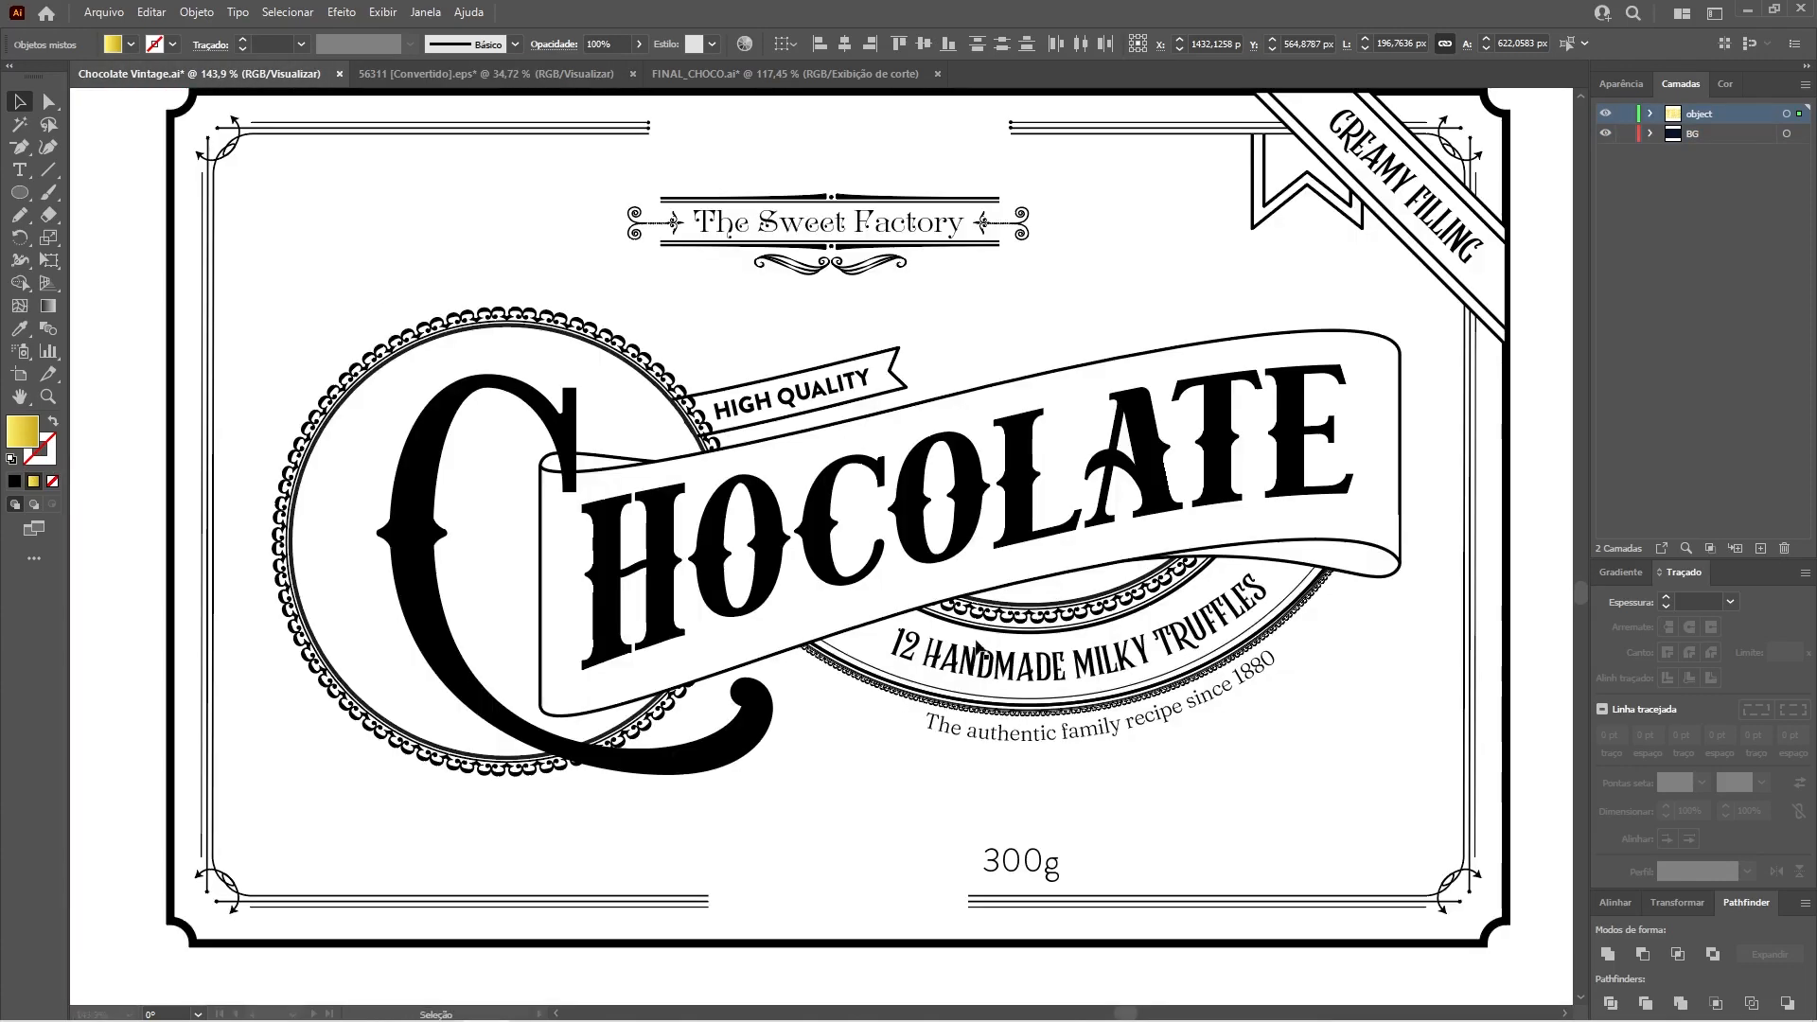
key("ctrl+1")
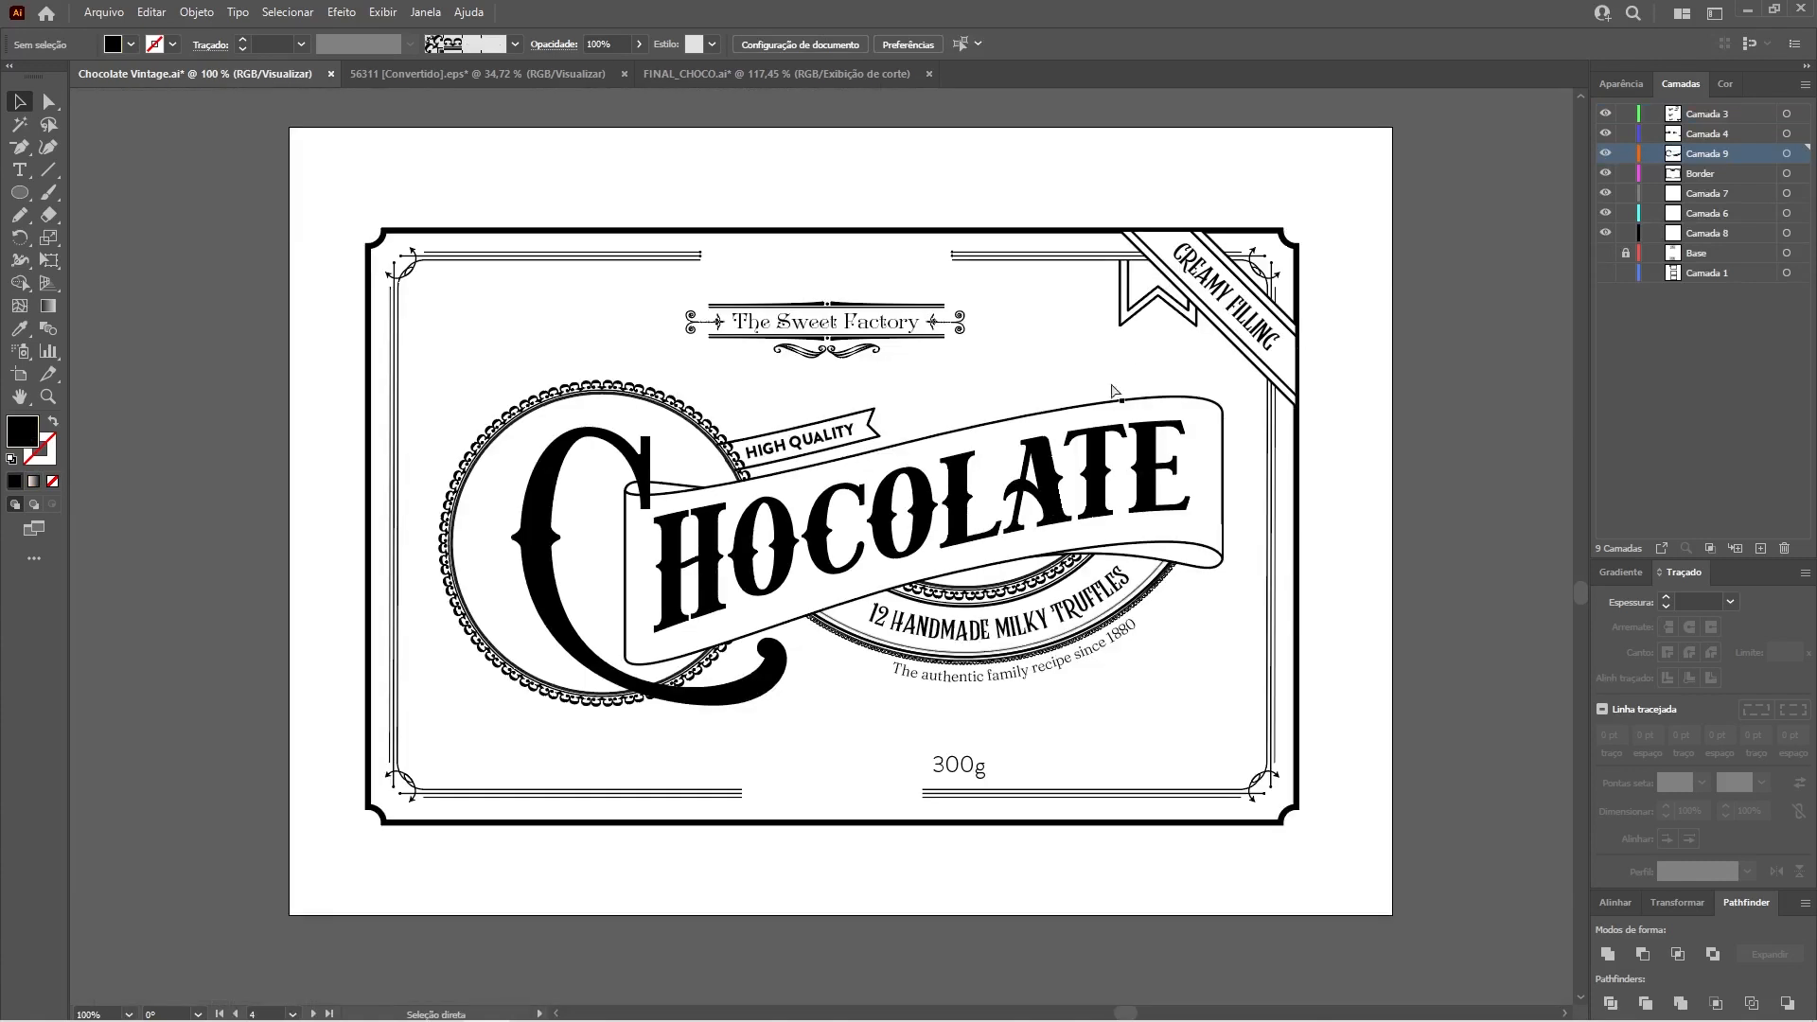
key("ctrl+v")
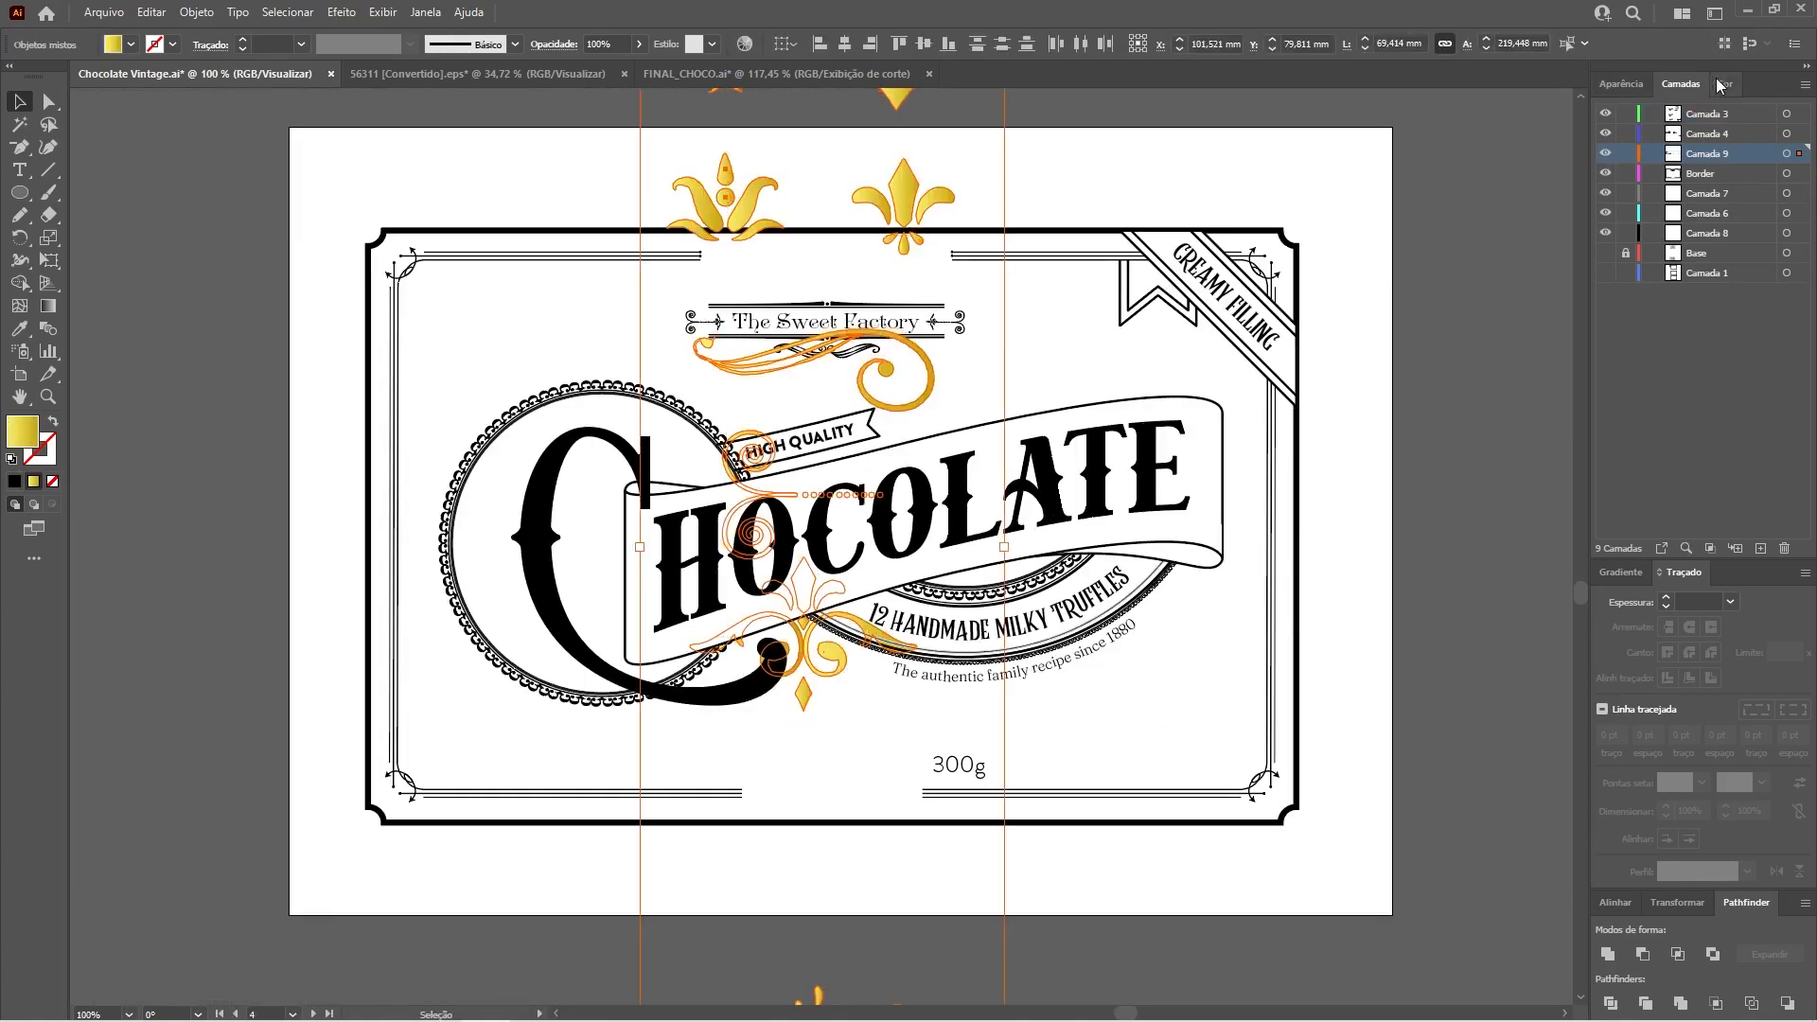
left_click(1725, 84)
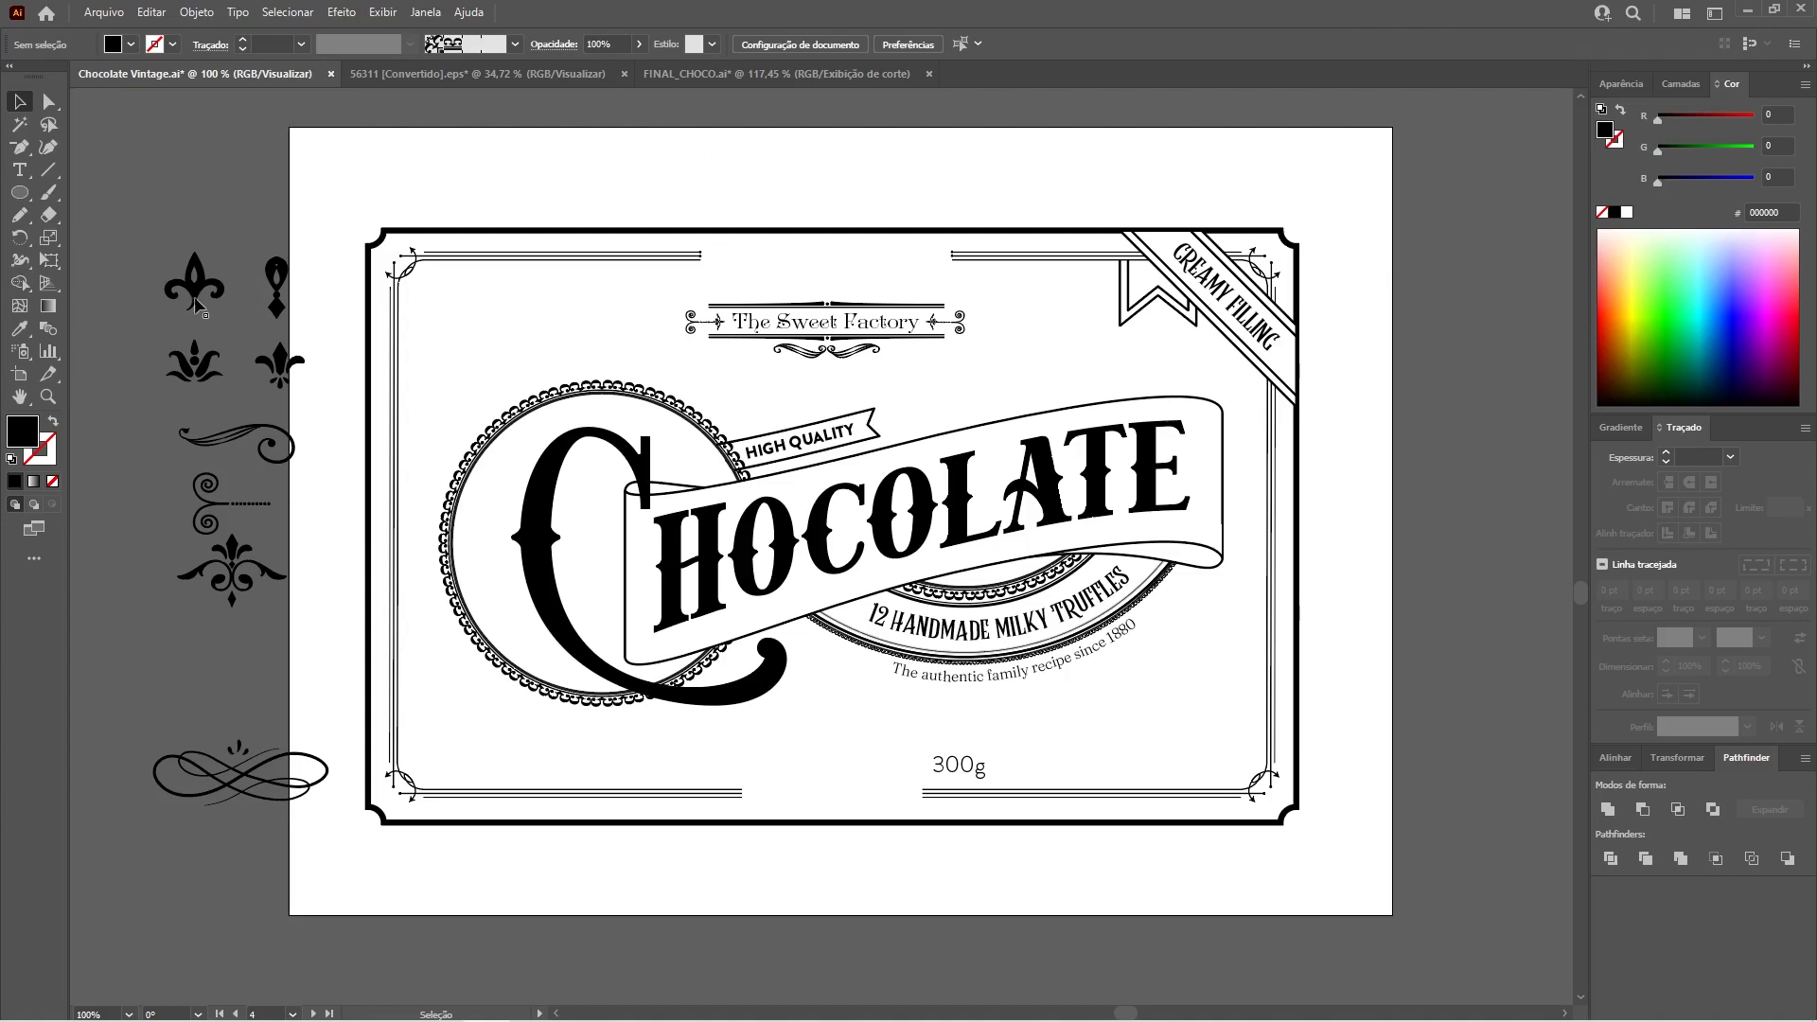
Place the fleur-de-lis above the C's circle at about 8.3 mm wide, with the small curl scaled and rotated beside it.
left_click_drag(199, 304, 594, 369)
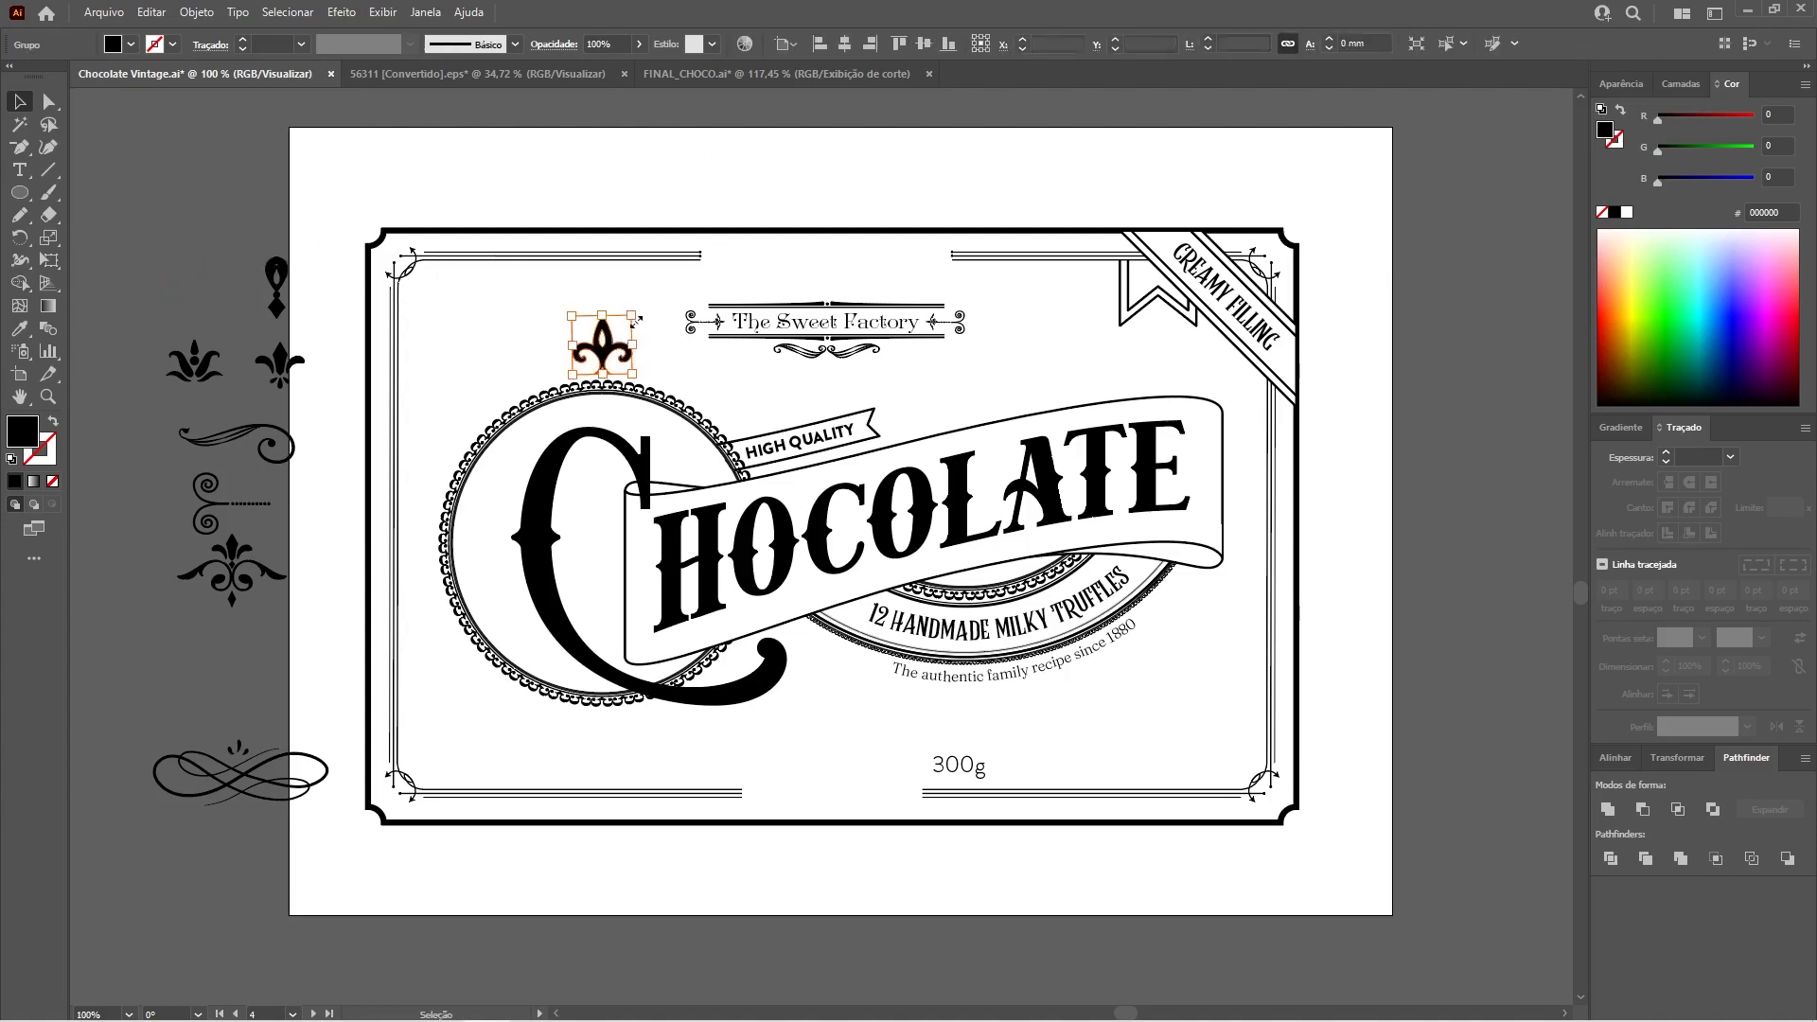
left_click(594, 204)
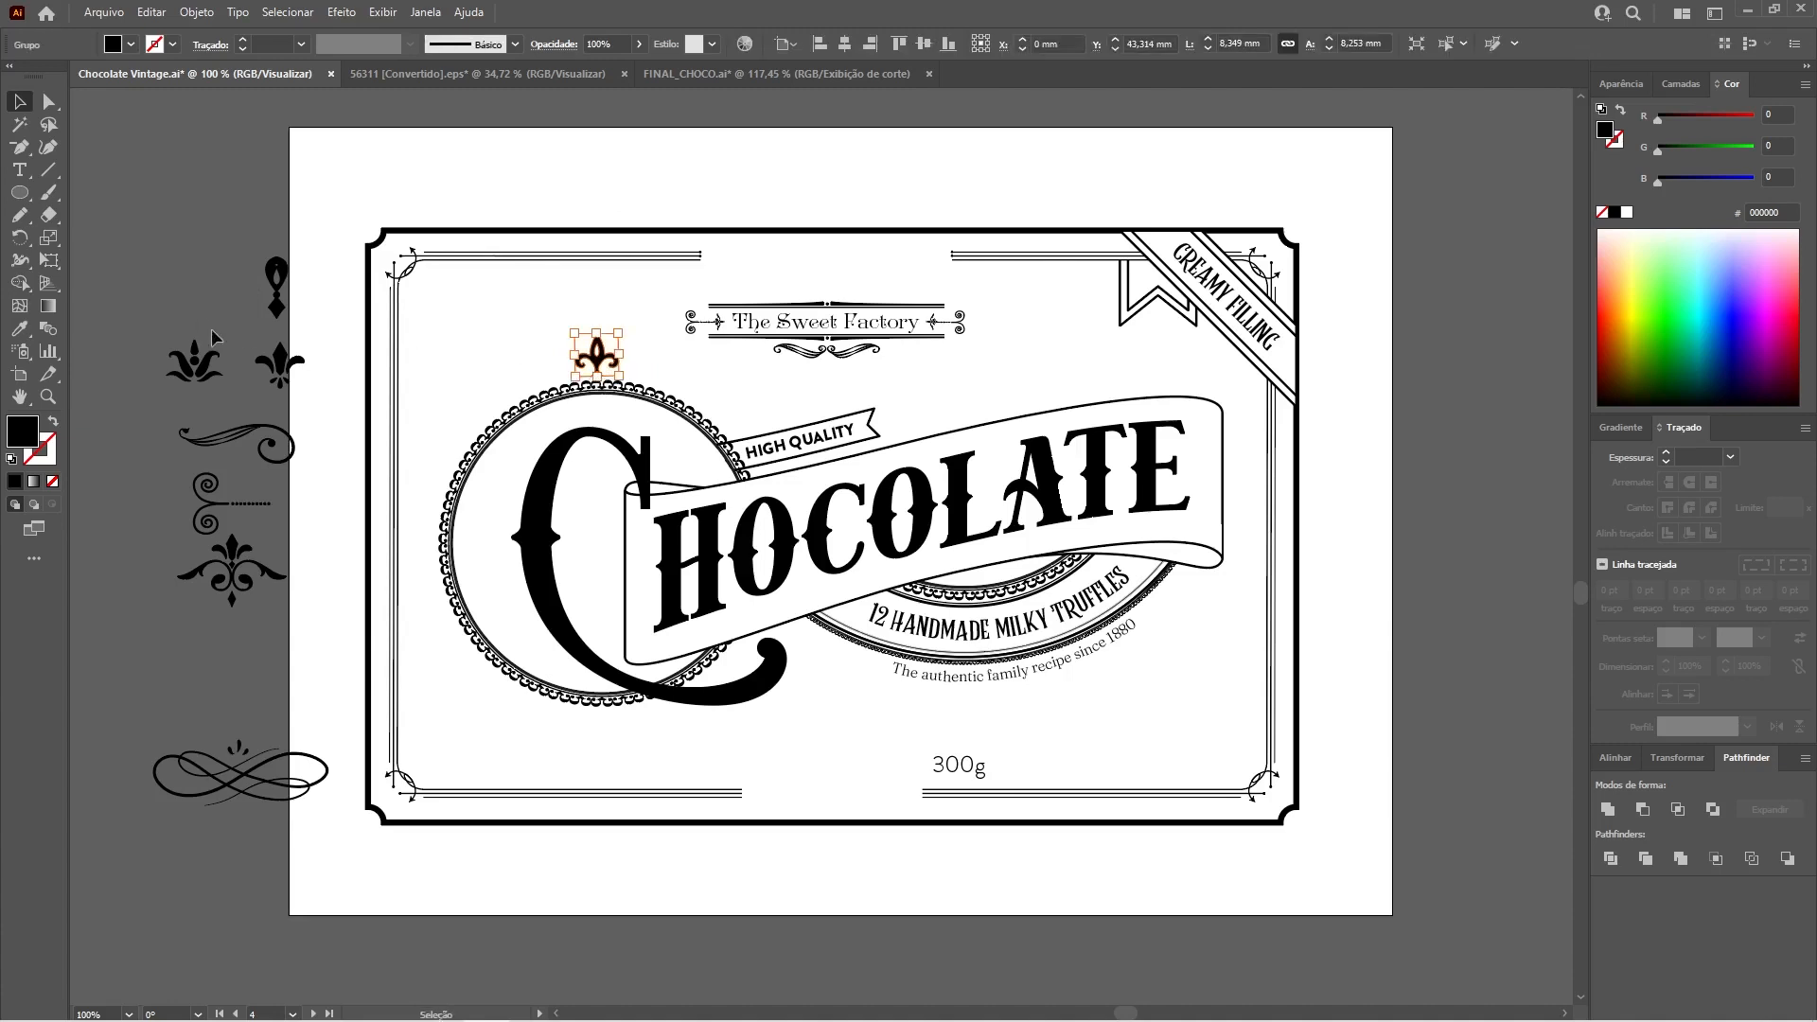
left_click_drag(275, 445, 698, 365)
key("e")
key("v")
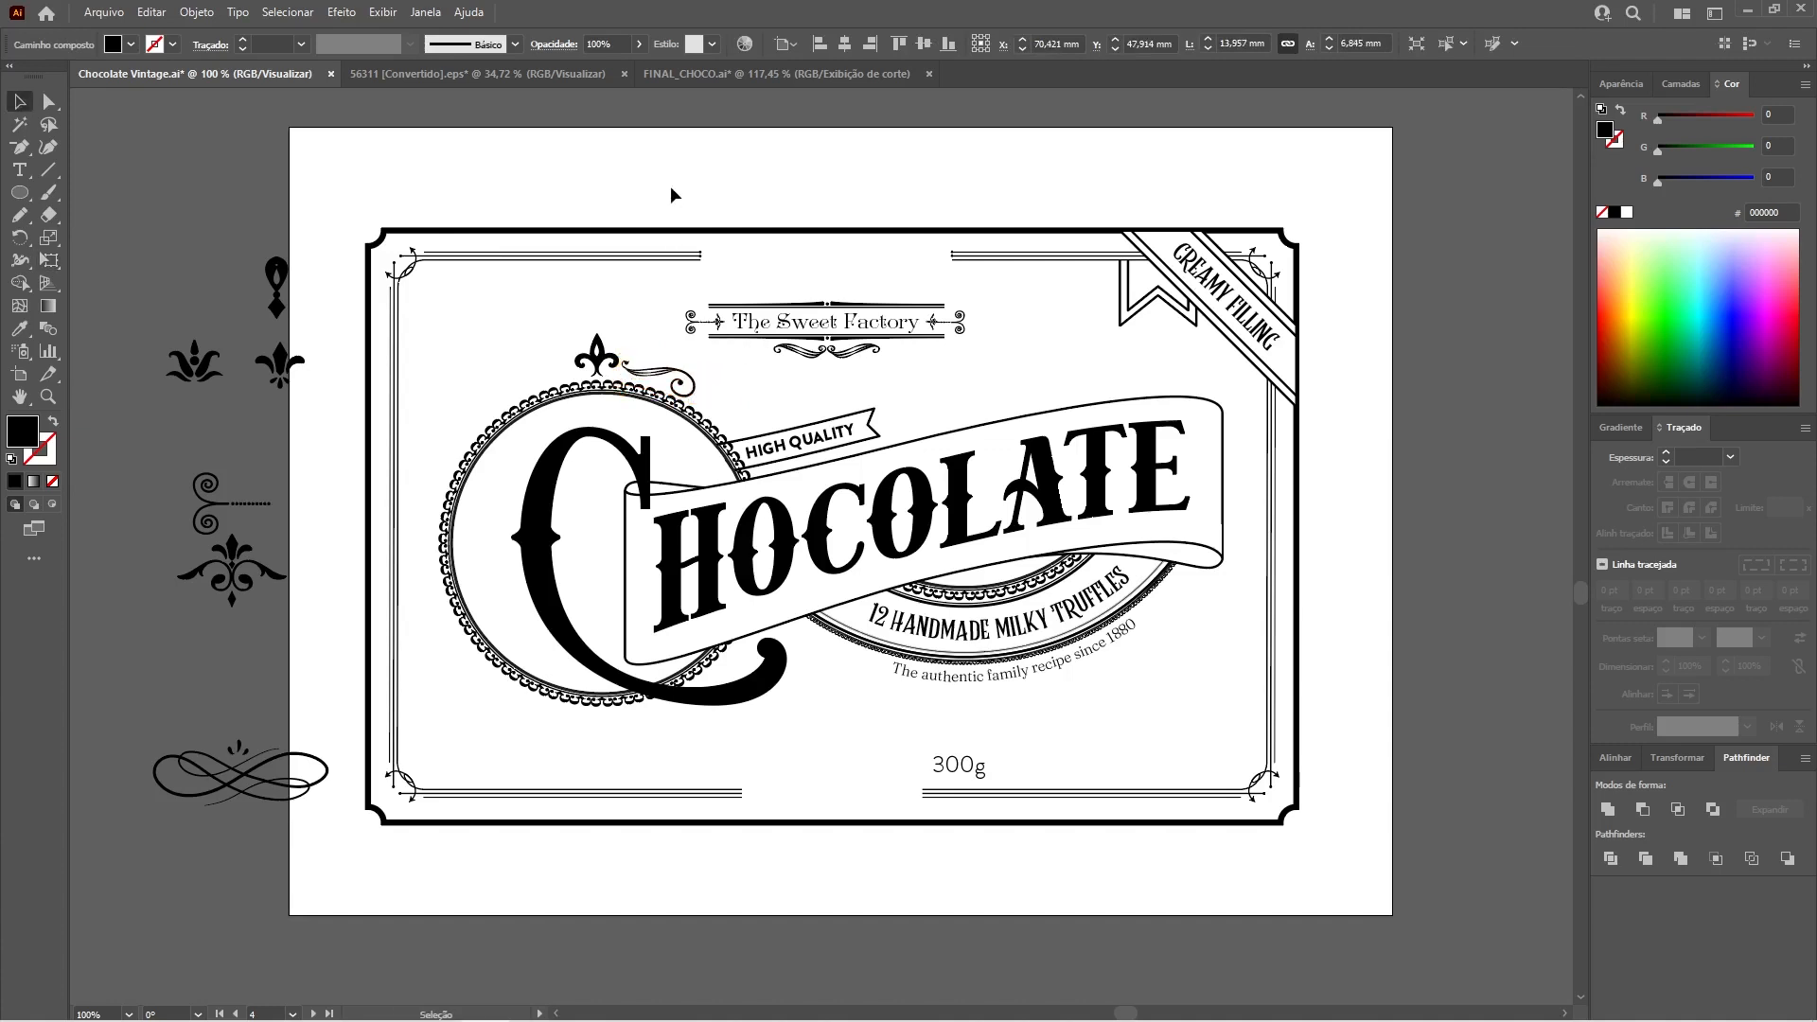
left_click(669, 190)
Duplicate the curl, mirror it horizontally and place the copy on the opposite side of the fleur-de-lis.
left_click_drag(669, 374, 482, 377, "alt")
left_click(1693, 757)
left_click(1805, 744)
left_click(1699, 805)
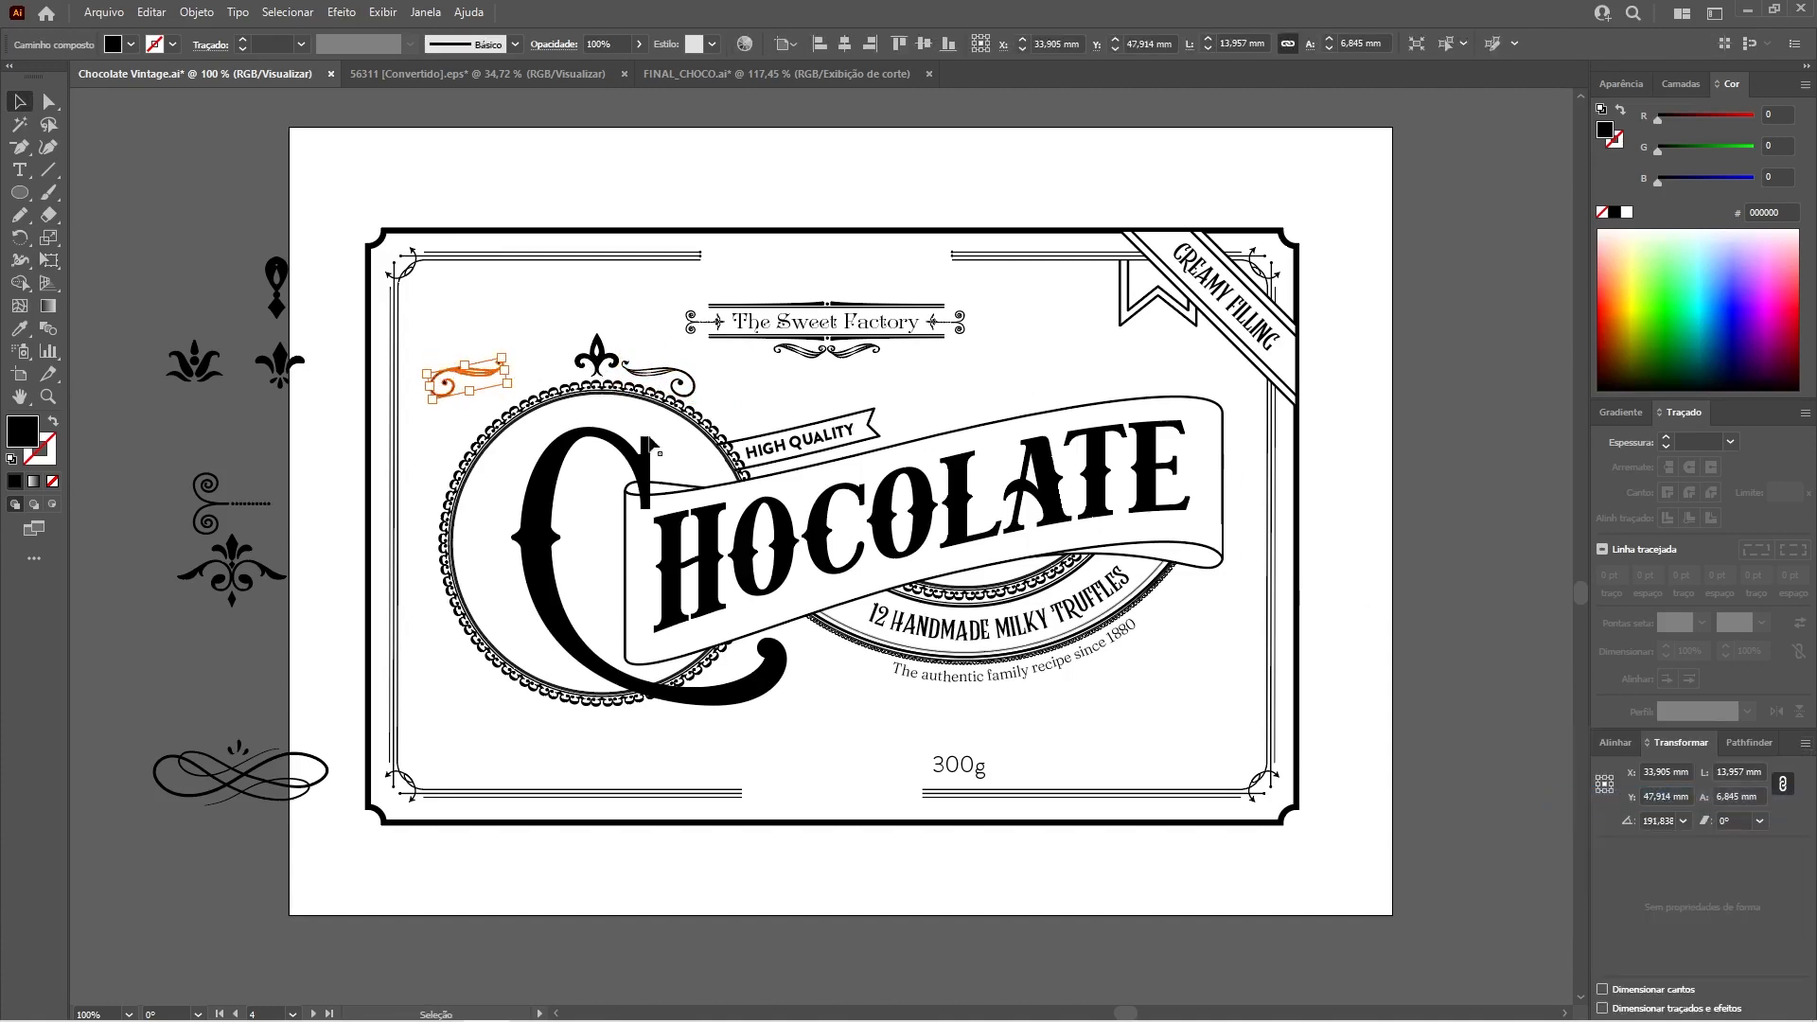
left_click_drag(483, 376, 554, 375)
left_click(502, 189)
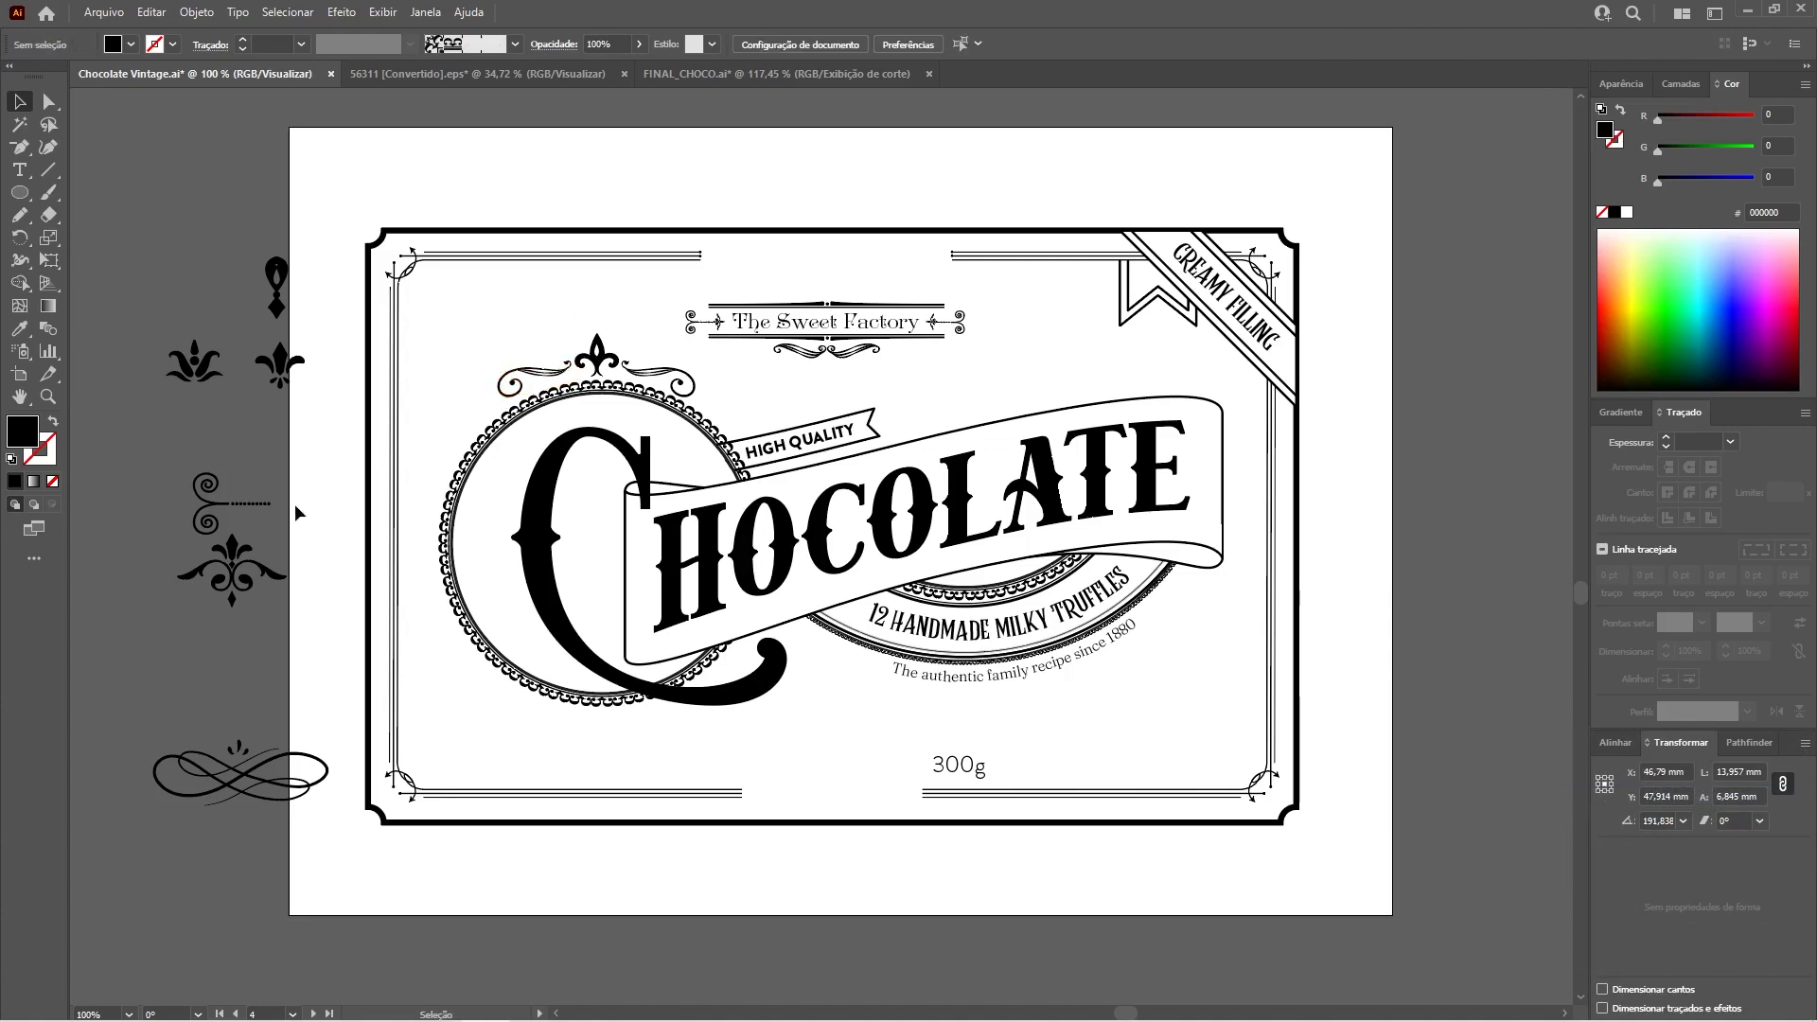
Rotate the looped flourish upright, scale it down and place it inside the circle beside the C's outer curve.
left_click_drag(230, 594, 256, 652)
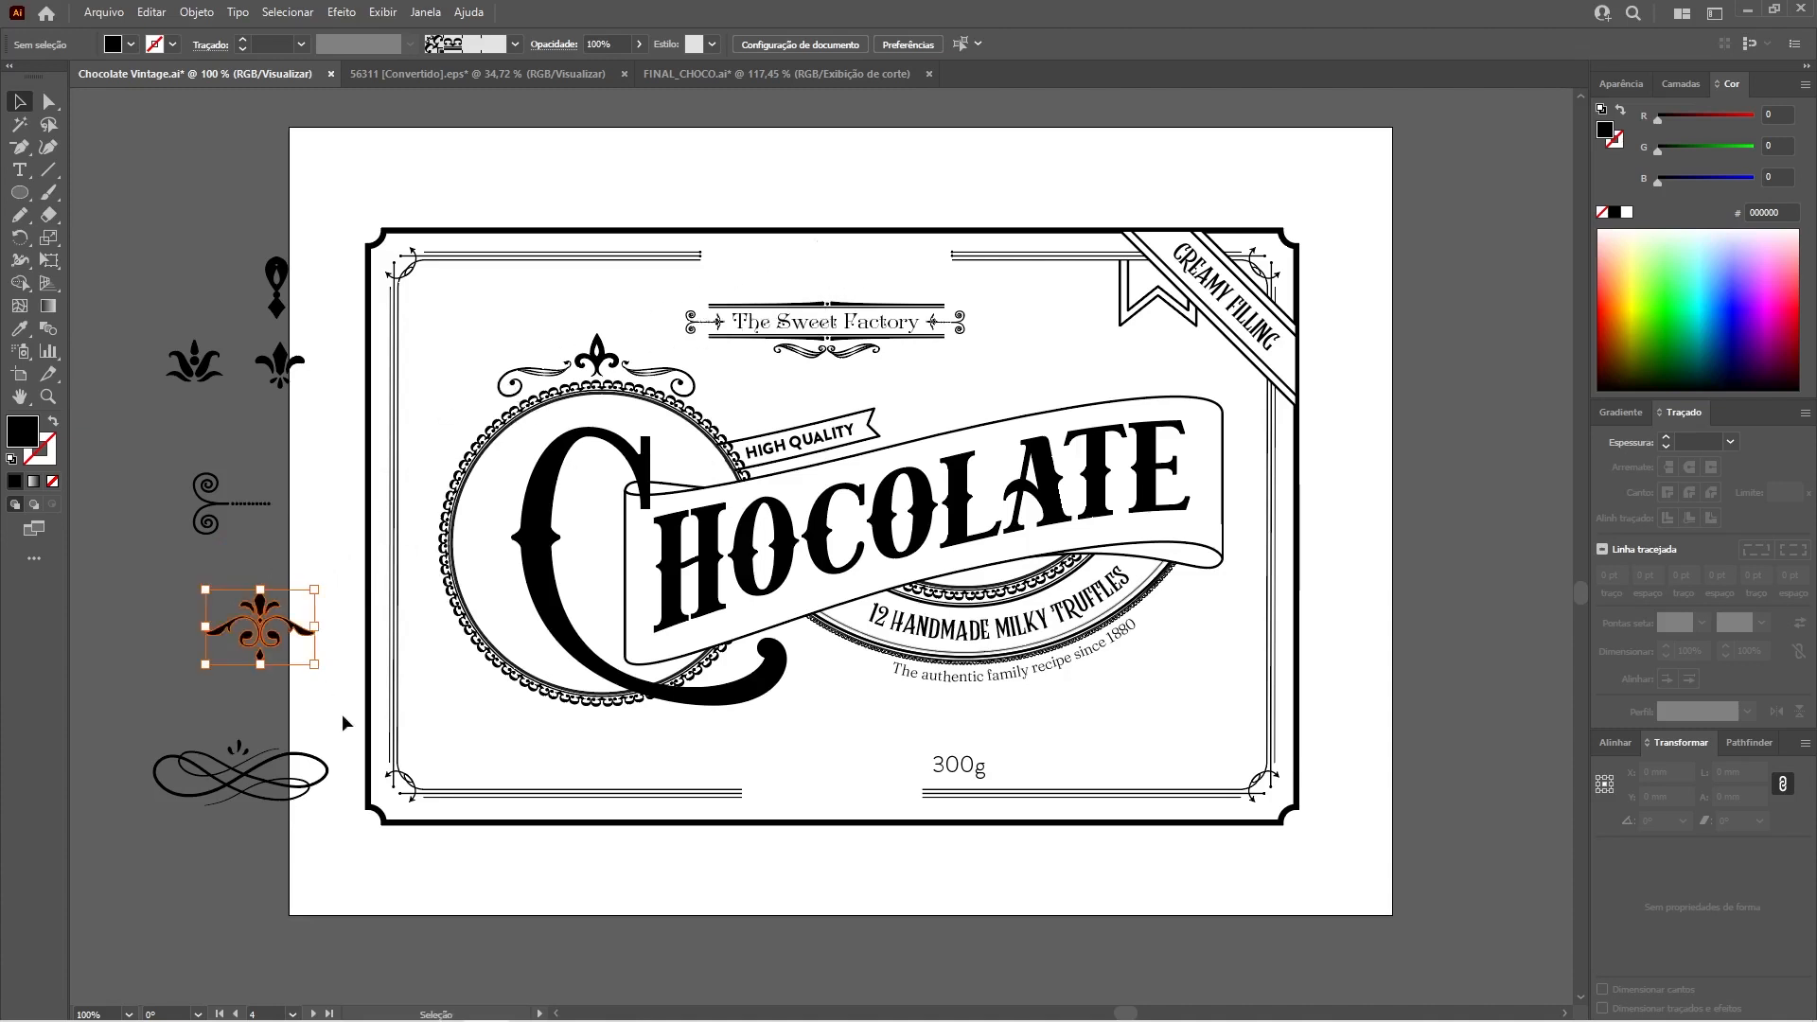
left_click(322, 766)
mouse_move(328, 742)
left_mouse_down()
mouse_move(299, 758)
mouse_move(299, 736)
left_mouse_up()
left_click_drag(268, 712, 144, 729)
key("v")
left_click(370, 825)
left_click_drag(214, 812, 487, 562)
left_click_drag(461, 467, 492, 538)
left_click(350, 439)
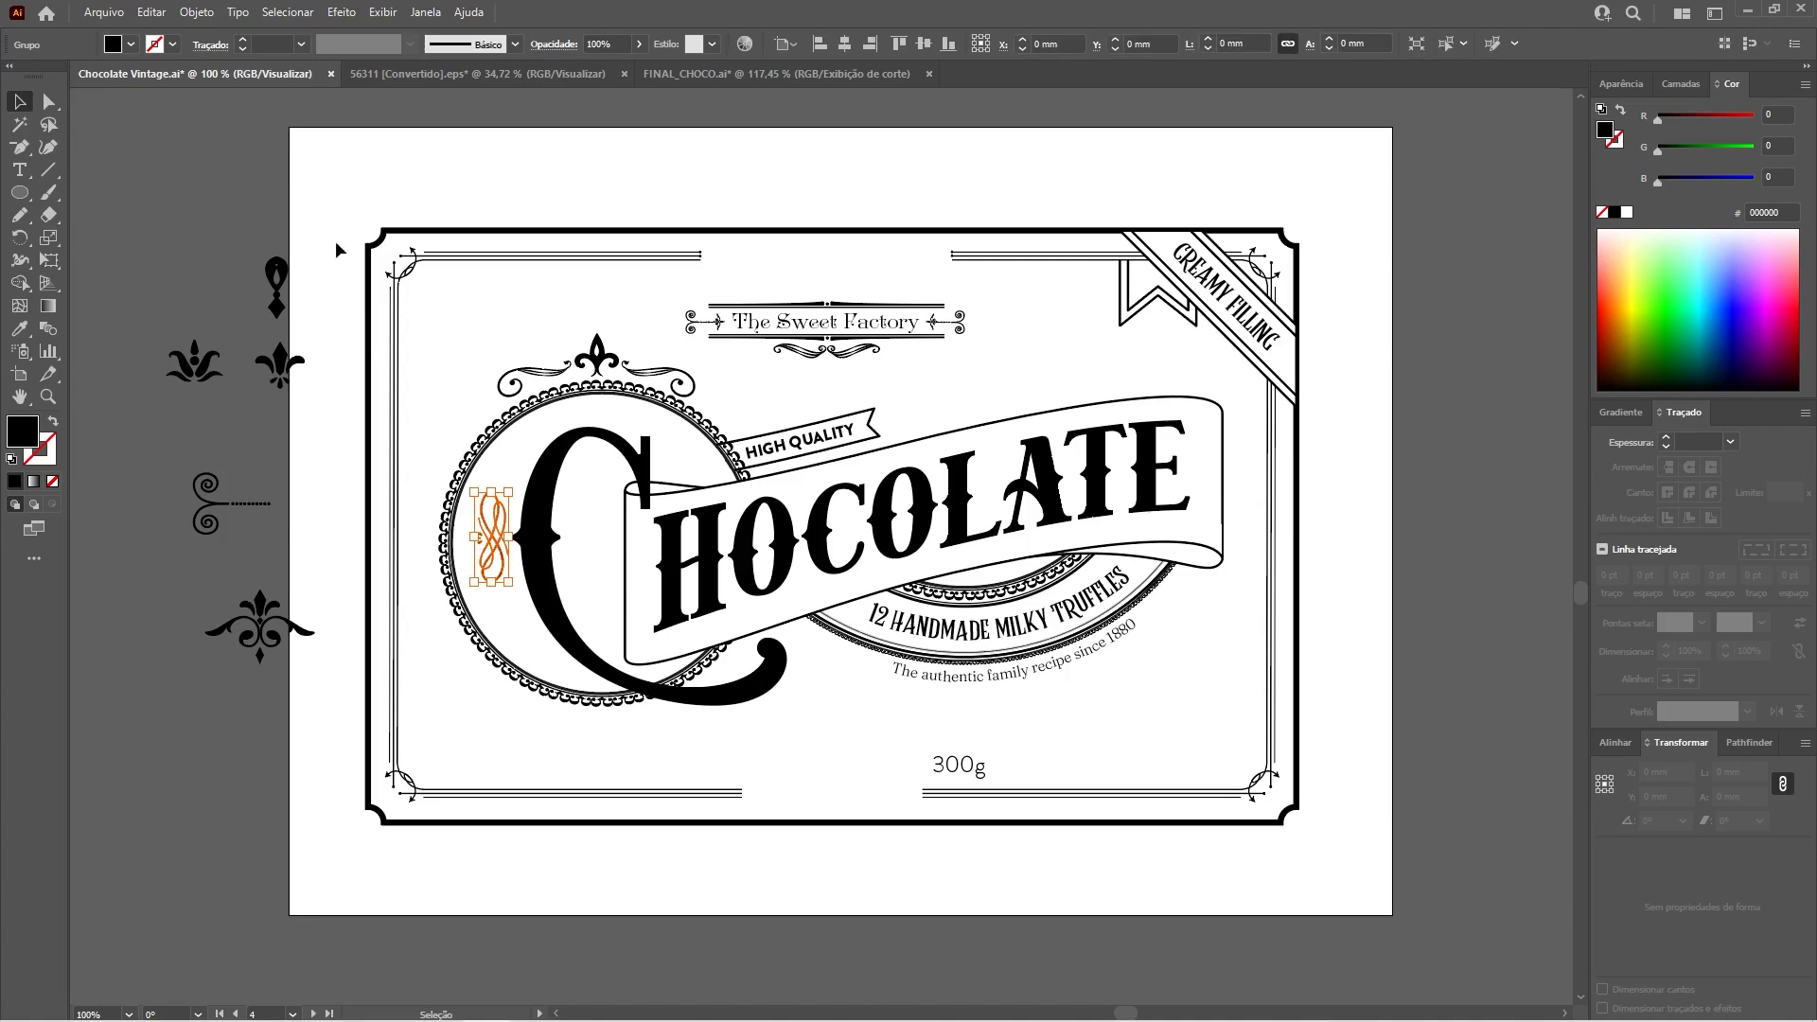
Copy the ornate "Your Text Here" frame from the 56311 document into the Chocolate Vintage document.
left_click(596, 76)
left_click(718, 653)
left_click_drag(633, 629, 952, 701)
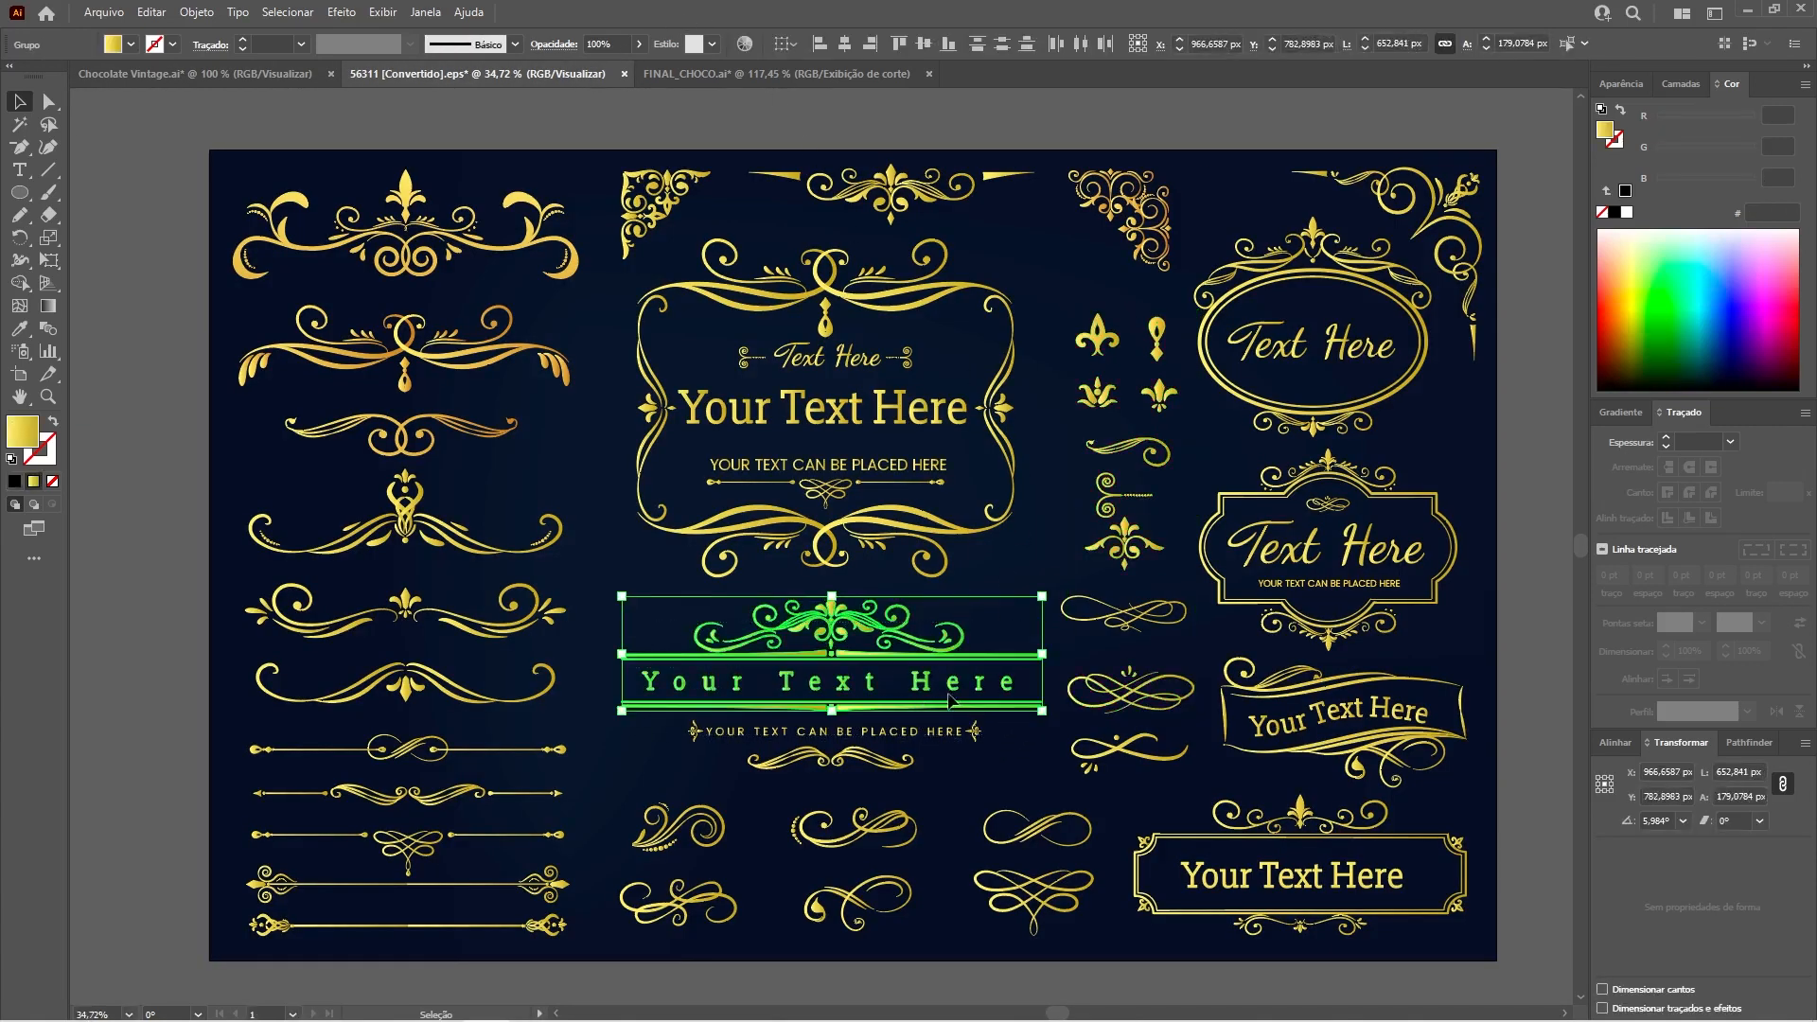
left_click(254, 76)
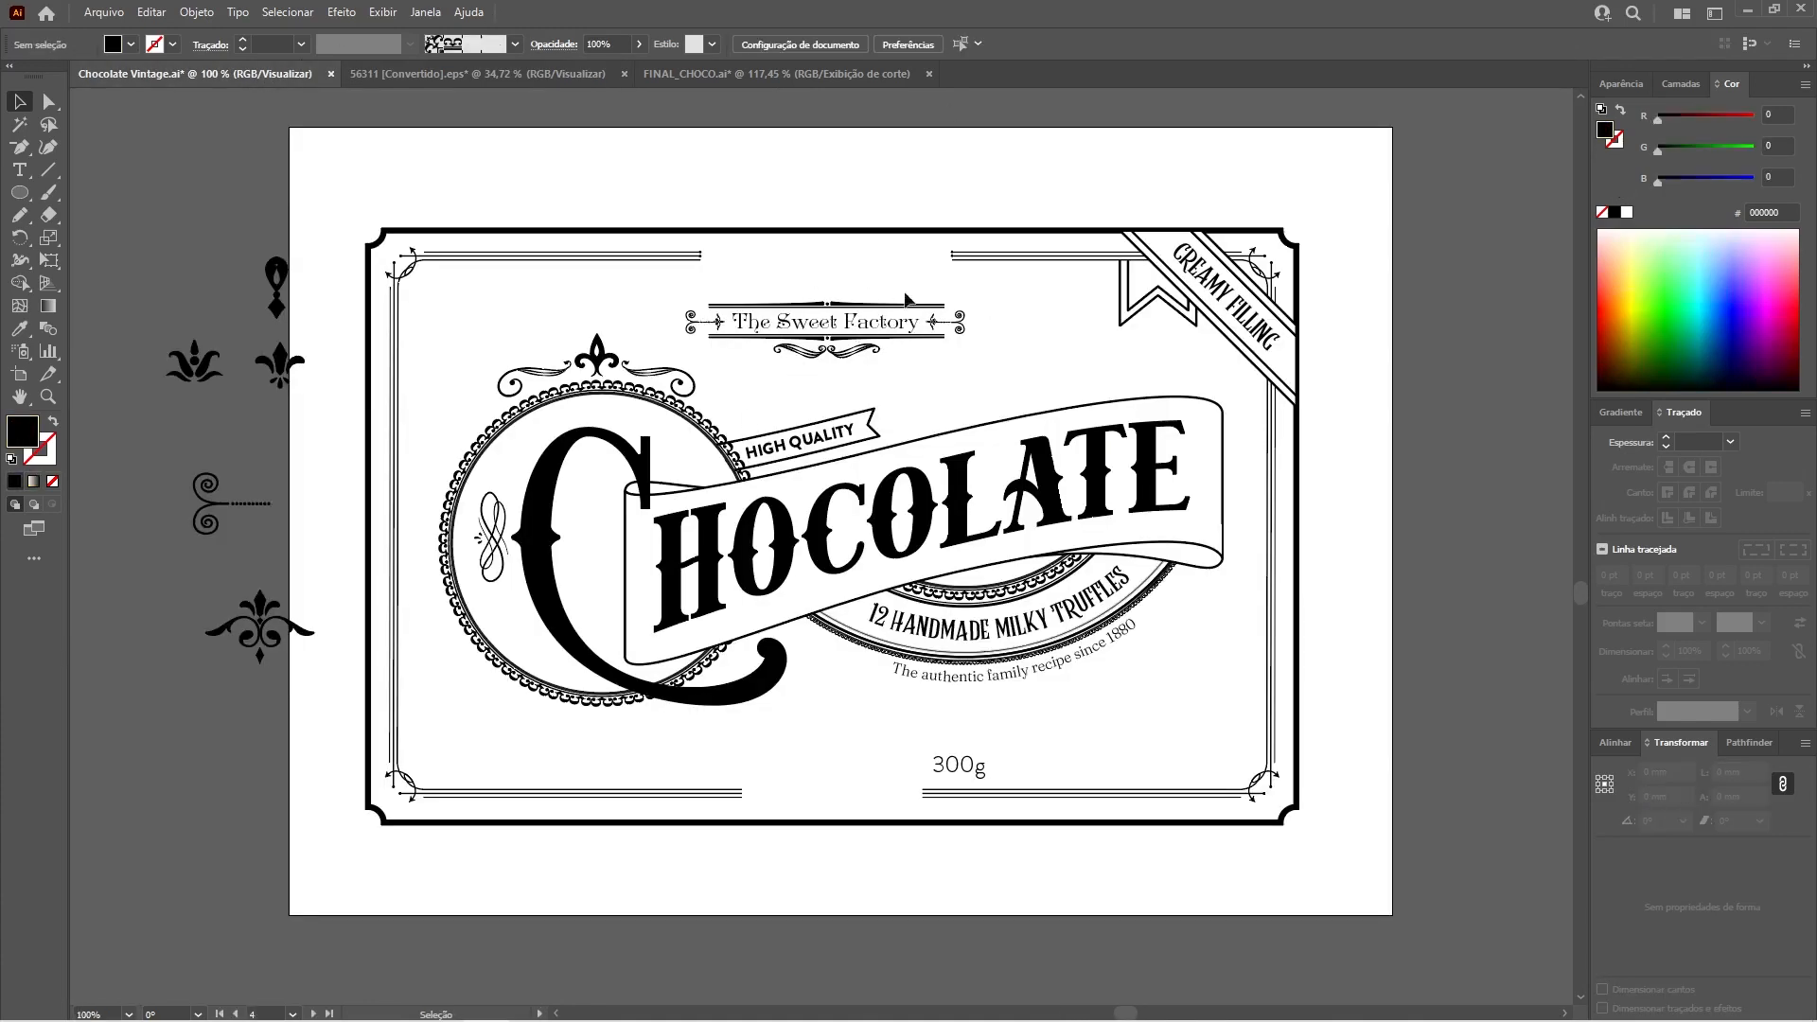
key("ctrl+v")
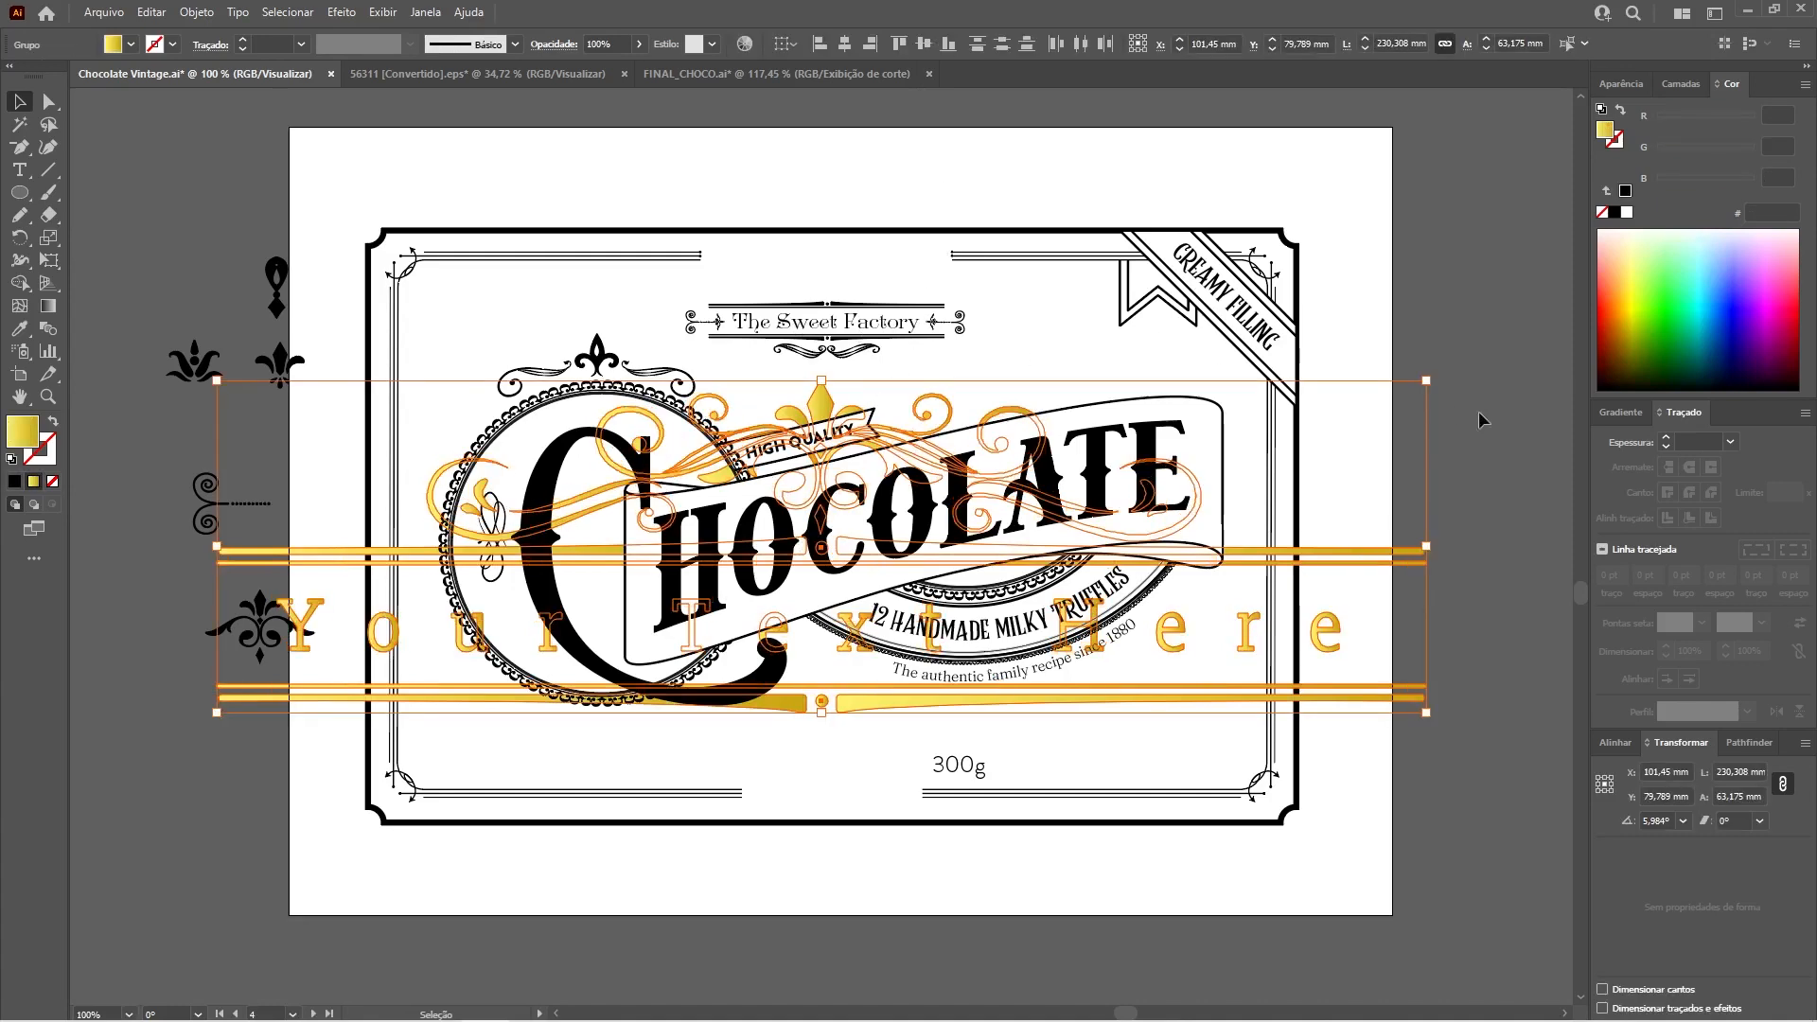
Scale the pasted frame to about 45 mm wide, recolour it black (000000) and move it below the label's lower right corner.
left_click_drag(1427, 380, 609, 604)
left_click_drag(491, 659, 1418, 883)
left_click(1625, 191)
left_click_drag(1550, 830, 1396, 871)
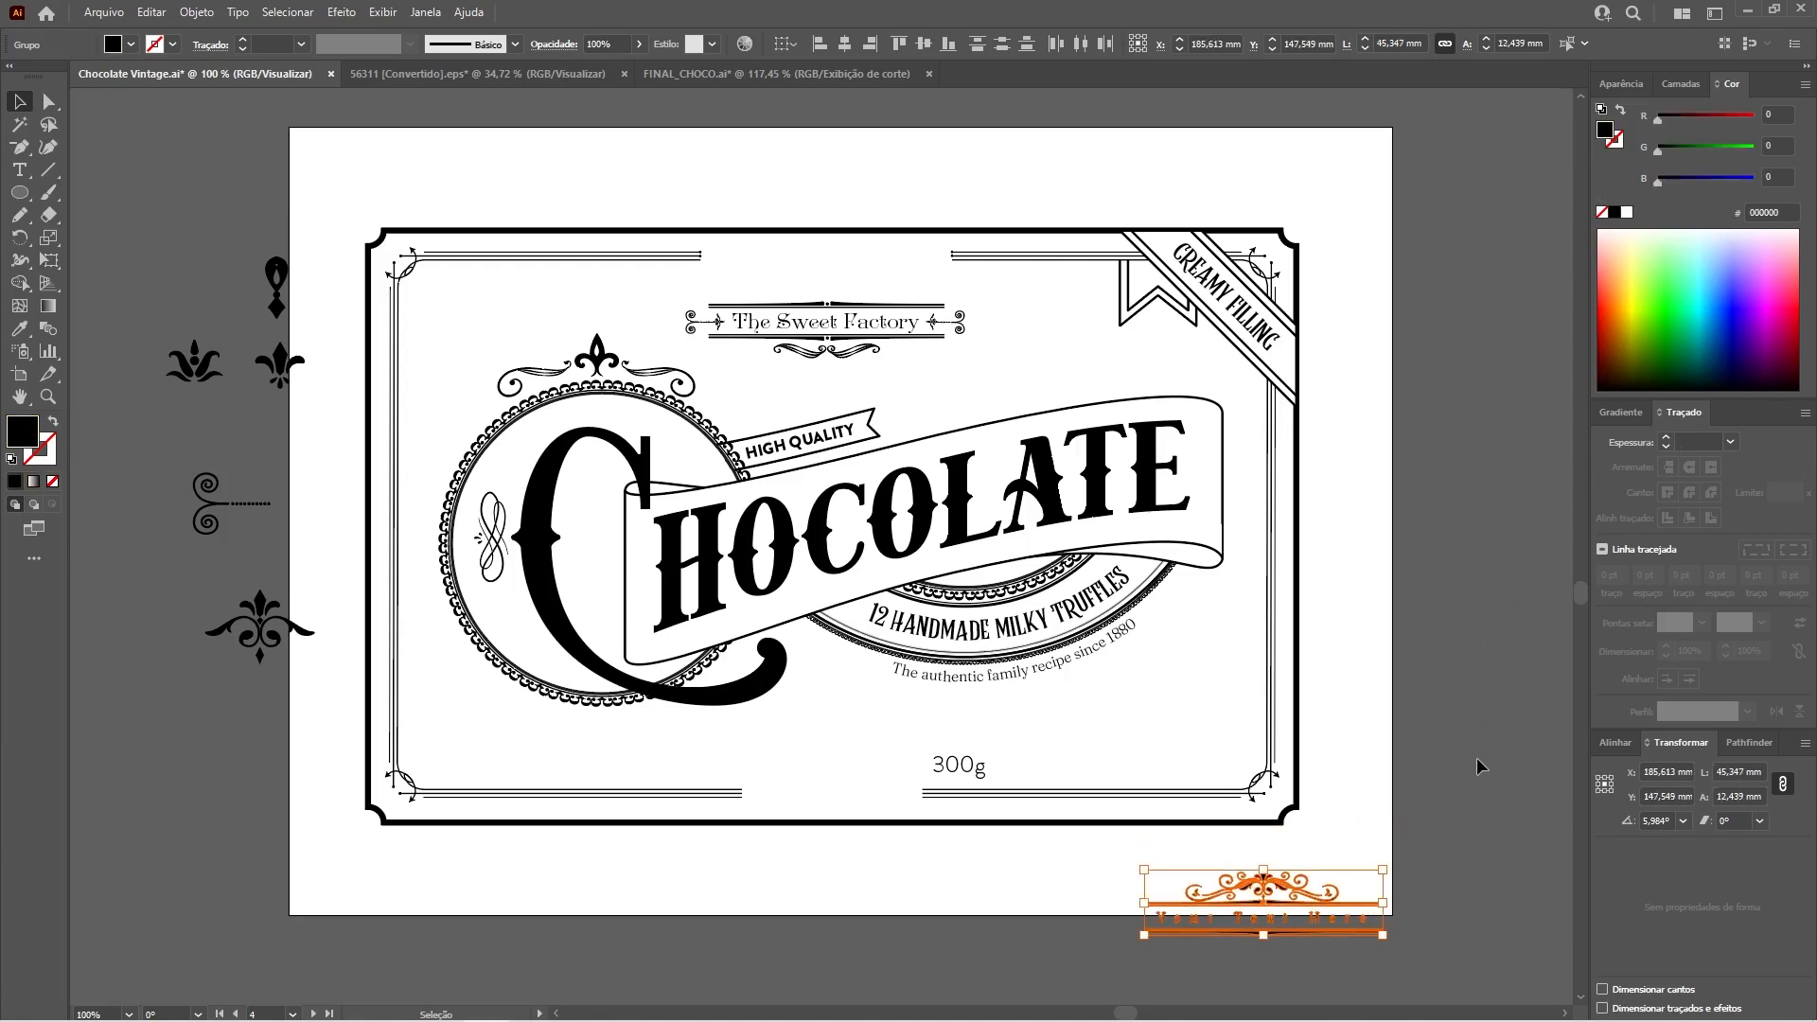
Separate the scroll ornament from the "Your Text Here" frame and centre it above The Sweet Factory heading.
left_click(1420, 840)
left_click_drag(1264, 890, 994, 830)
left_click(1026, 840)
left_click_drag(863, 836, 829, 282)
left_click(866, 212)
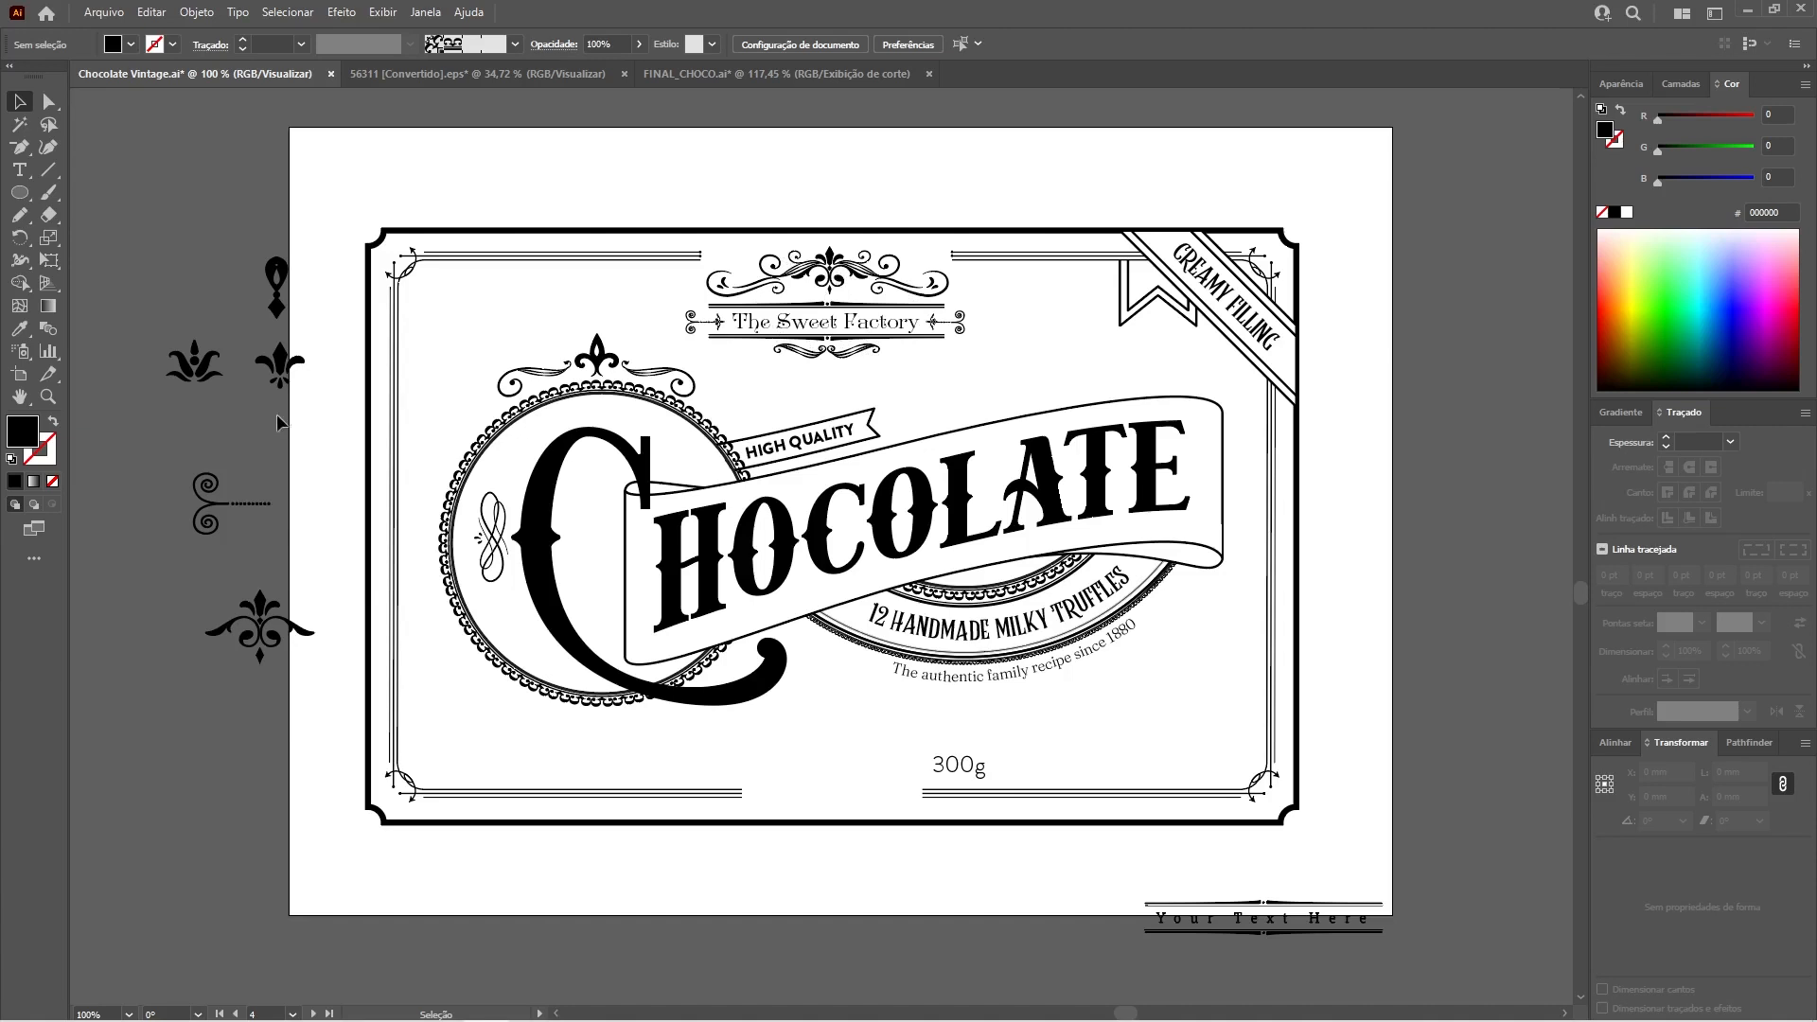
Try the scroll ornament with the dotted line beside The Sweet Factory heading.
left_click_drag(215, 541, 665, 312)
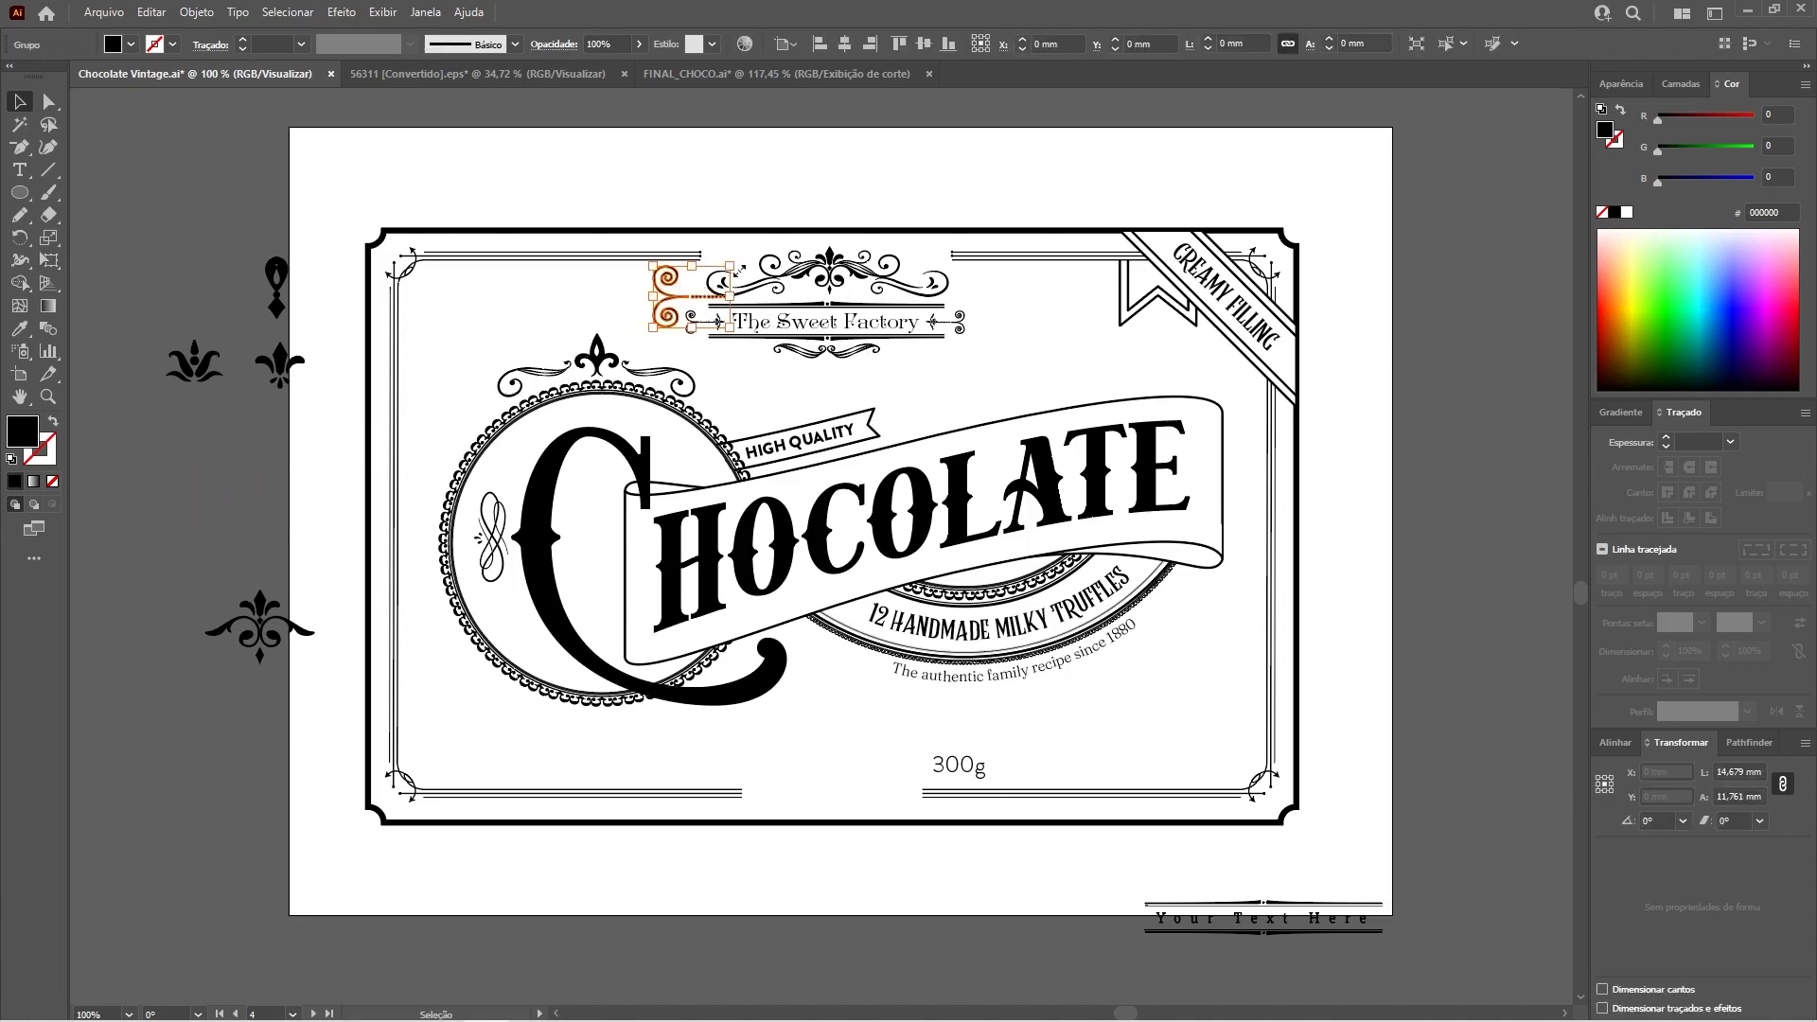
key("ctrl+z")
left_click(825, 169)
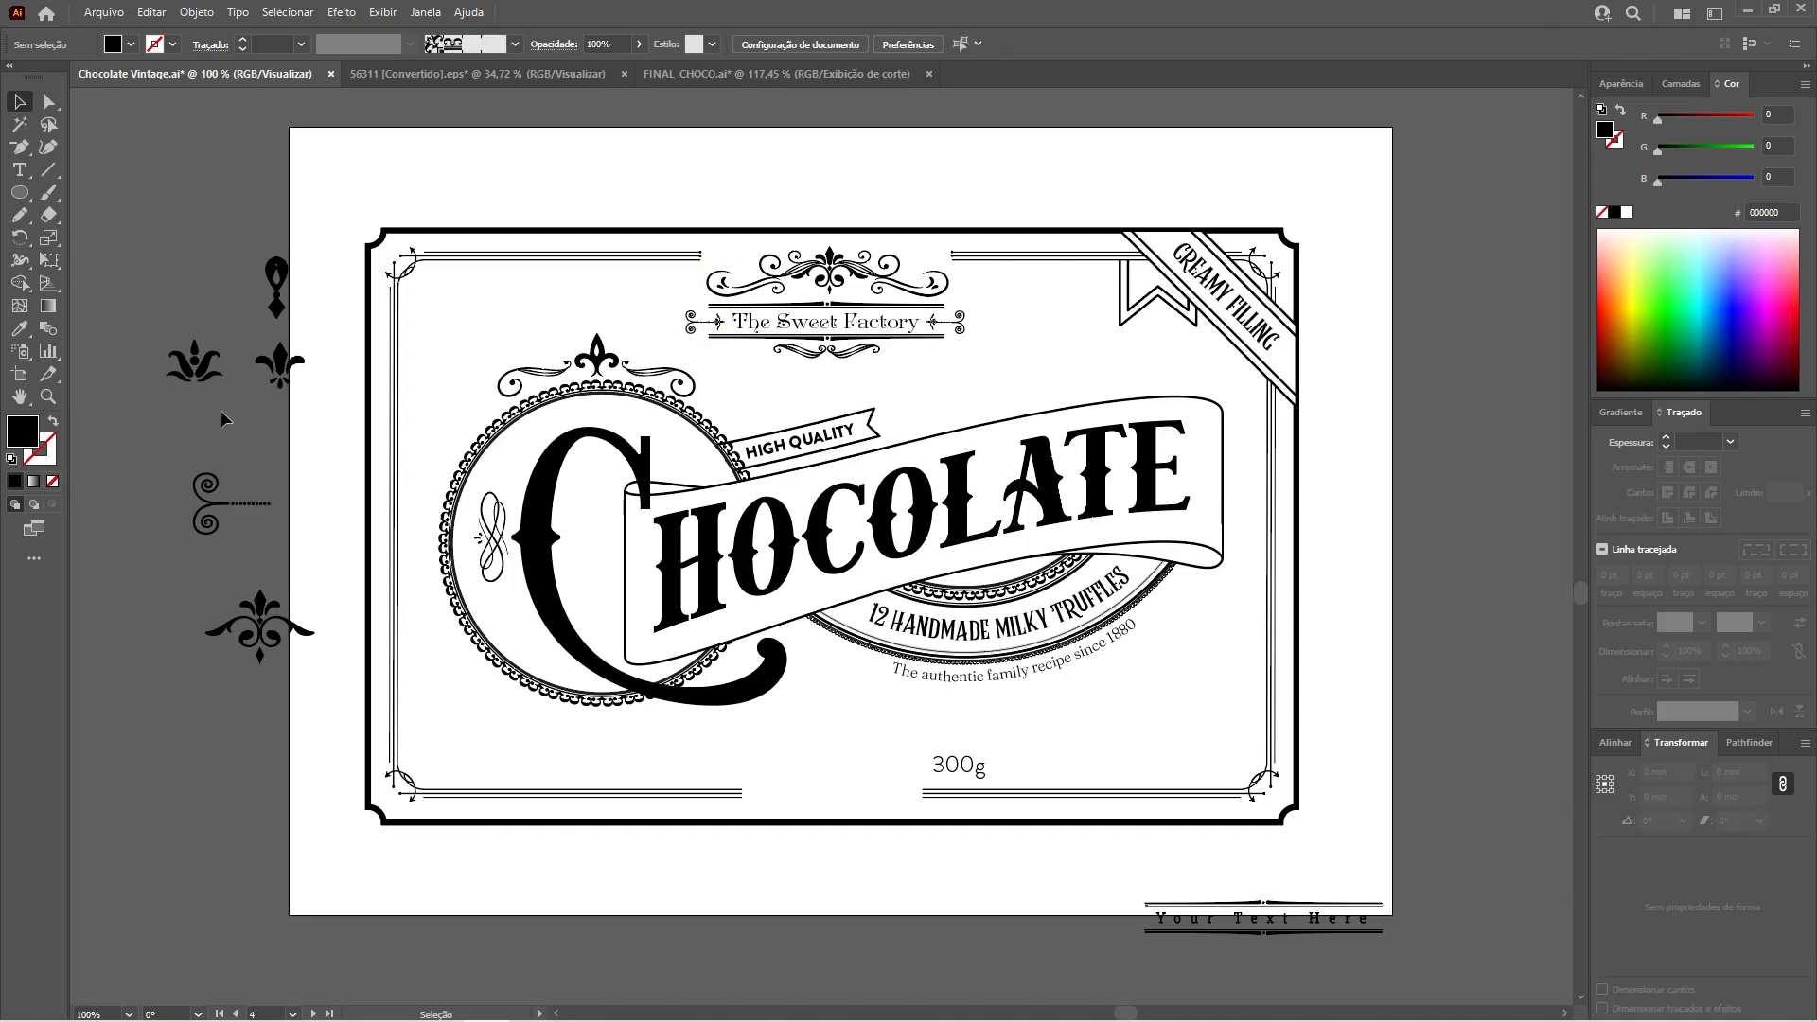
Copy the corner flourish with curling scrolls from the 56311 document into the Chocolate Vintage document.
left_click(414, 76)
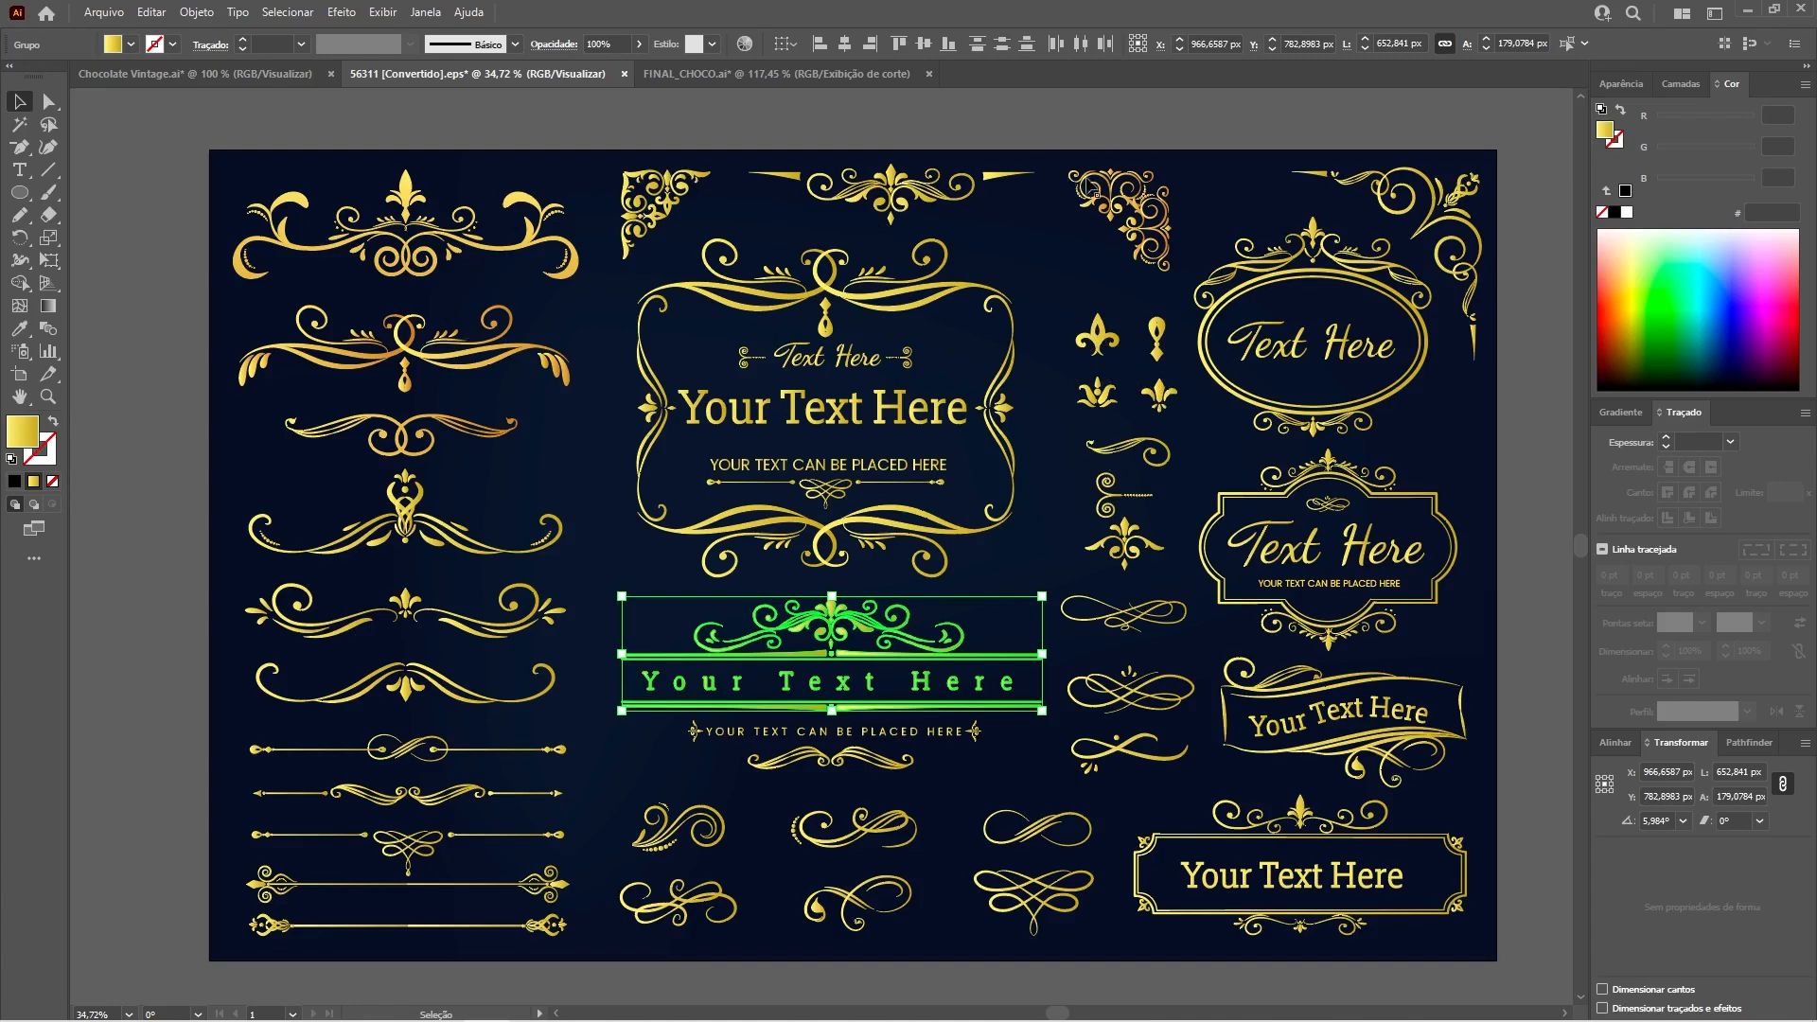
left_click(1393, 151)
key("a")
key("v")
left_click(266, 77)
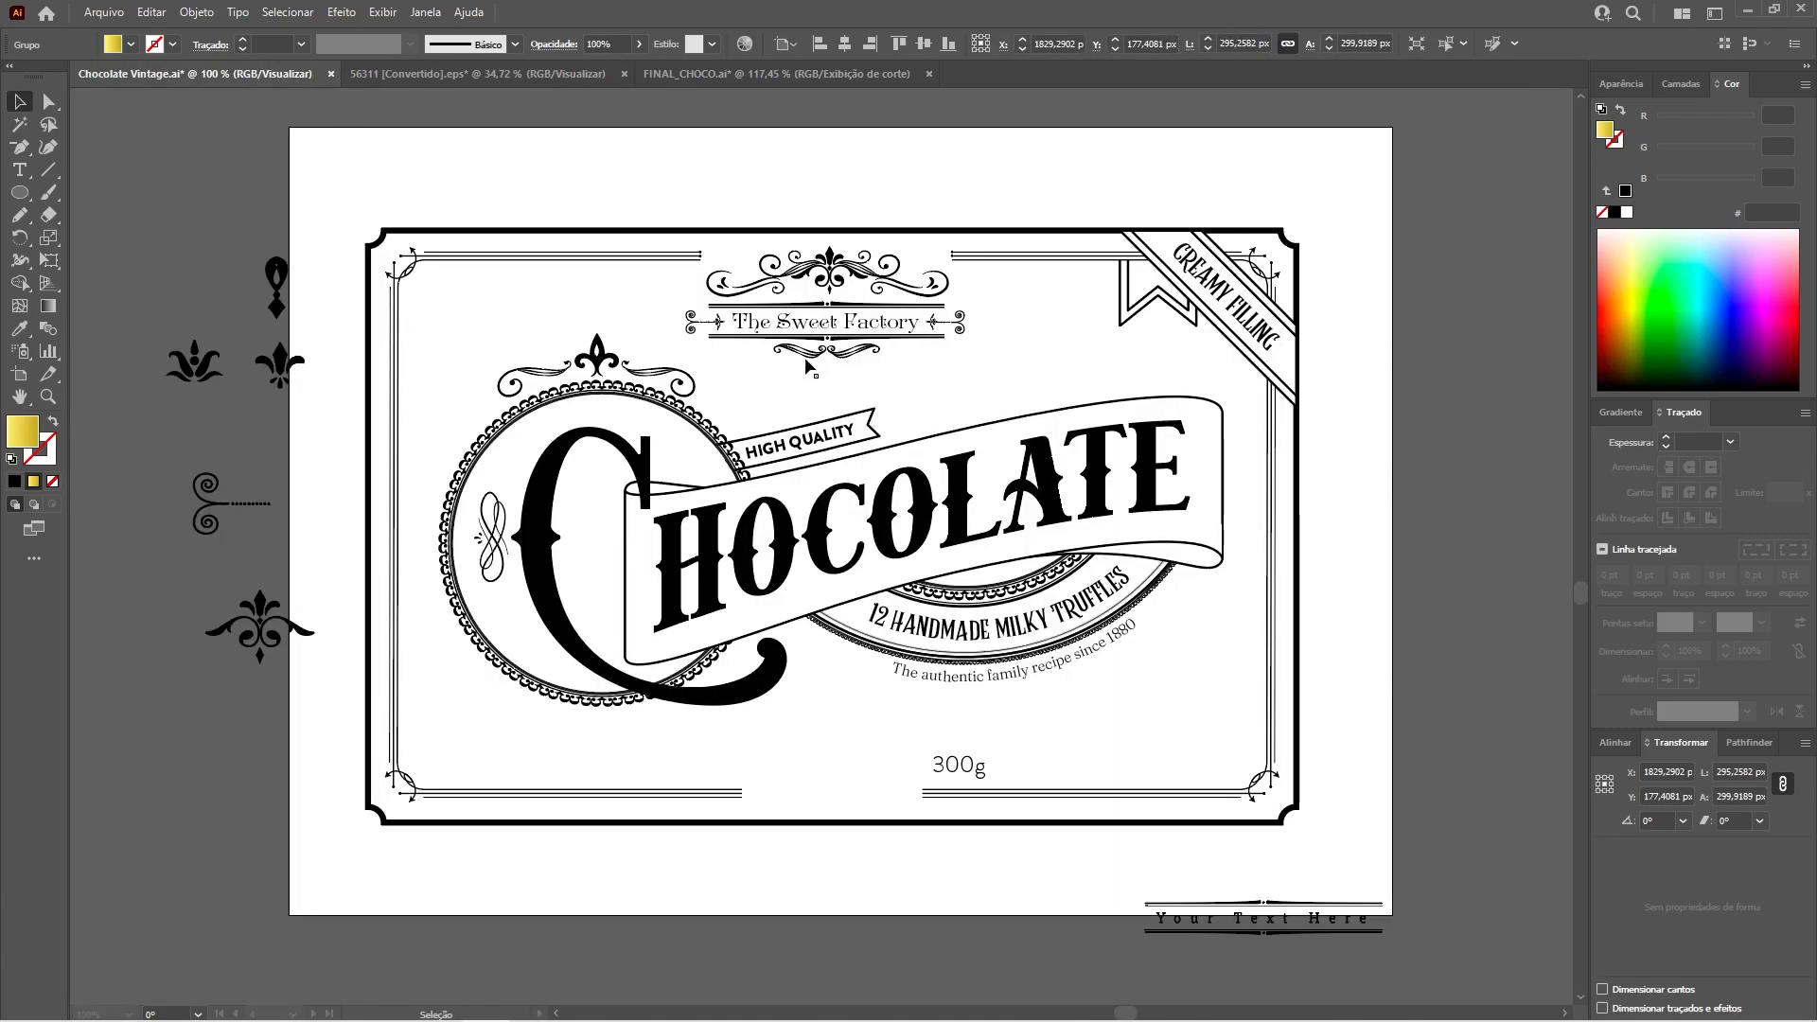
key("ctrl+v")
Scale down the pasted corner flourish, recolour it black (000000), and orient and place it inside the label border's upper left corner.
left_click_drag(1098, 263, 793, 660)
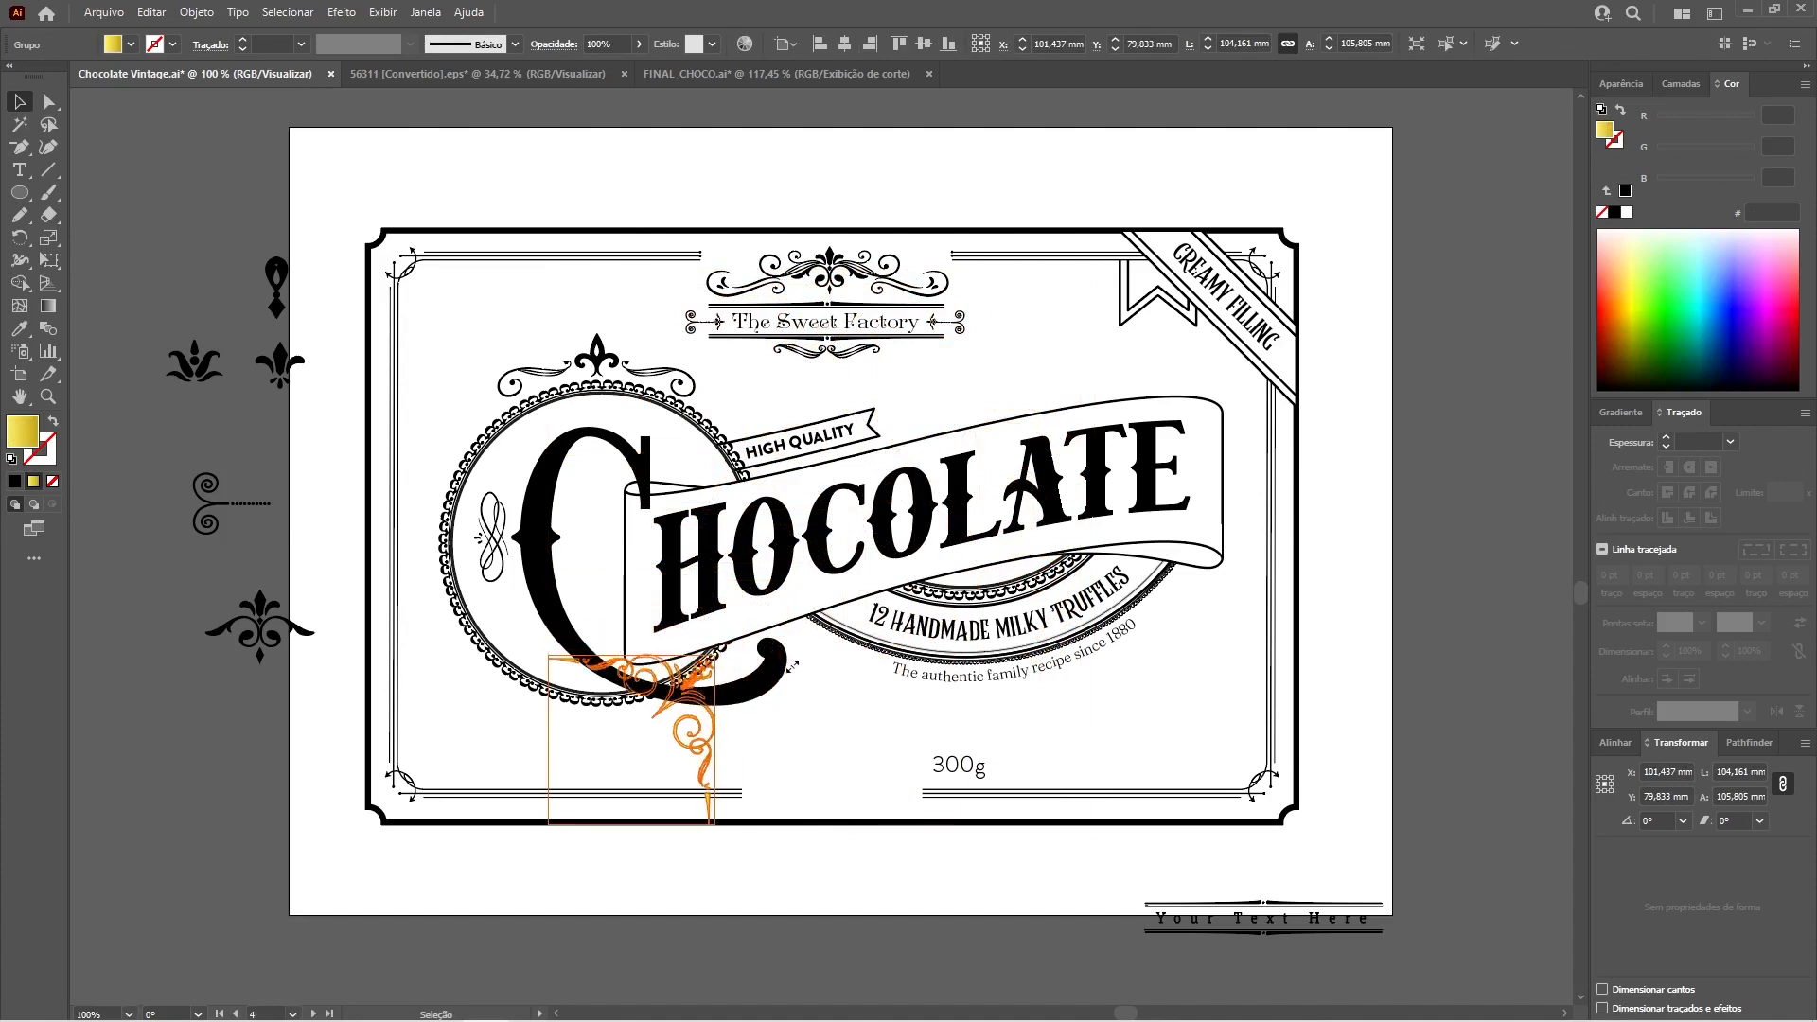
key("e")
left_click_drag(534, 828, 457, 322)
key("v")
left_click(395, 501)
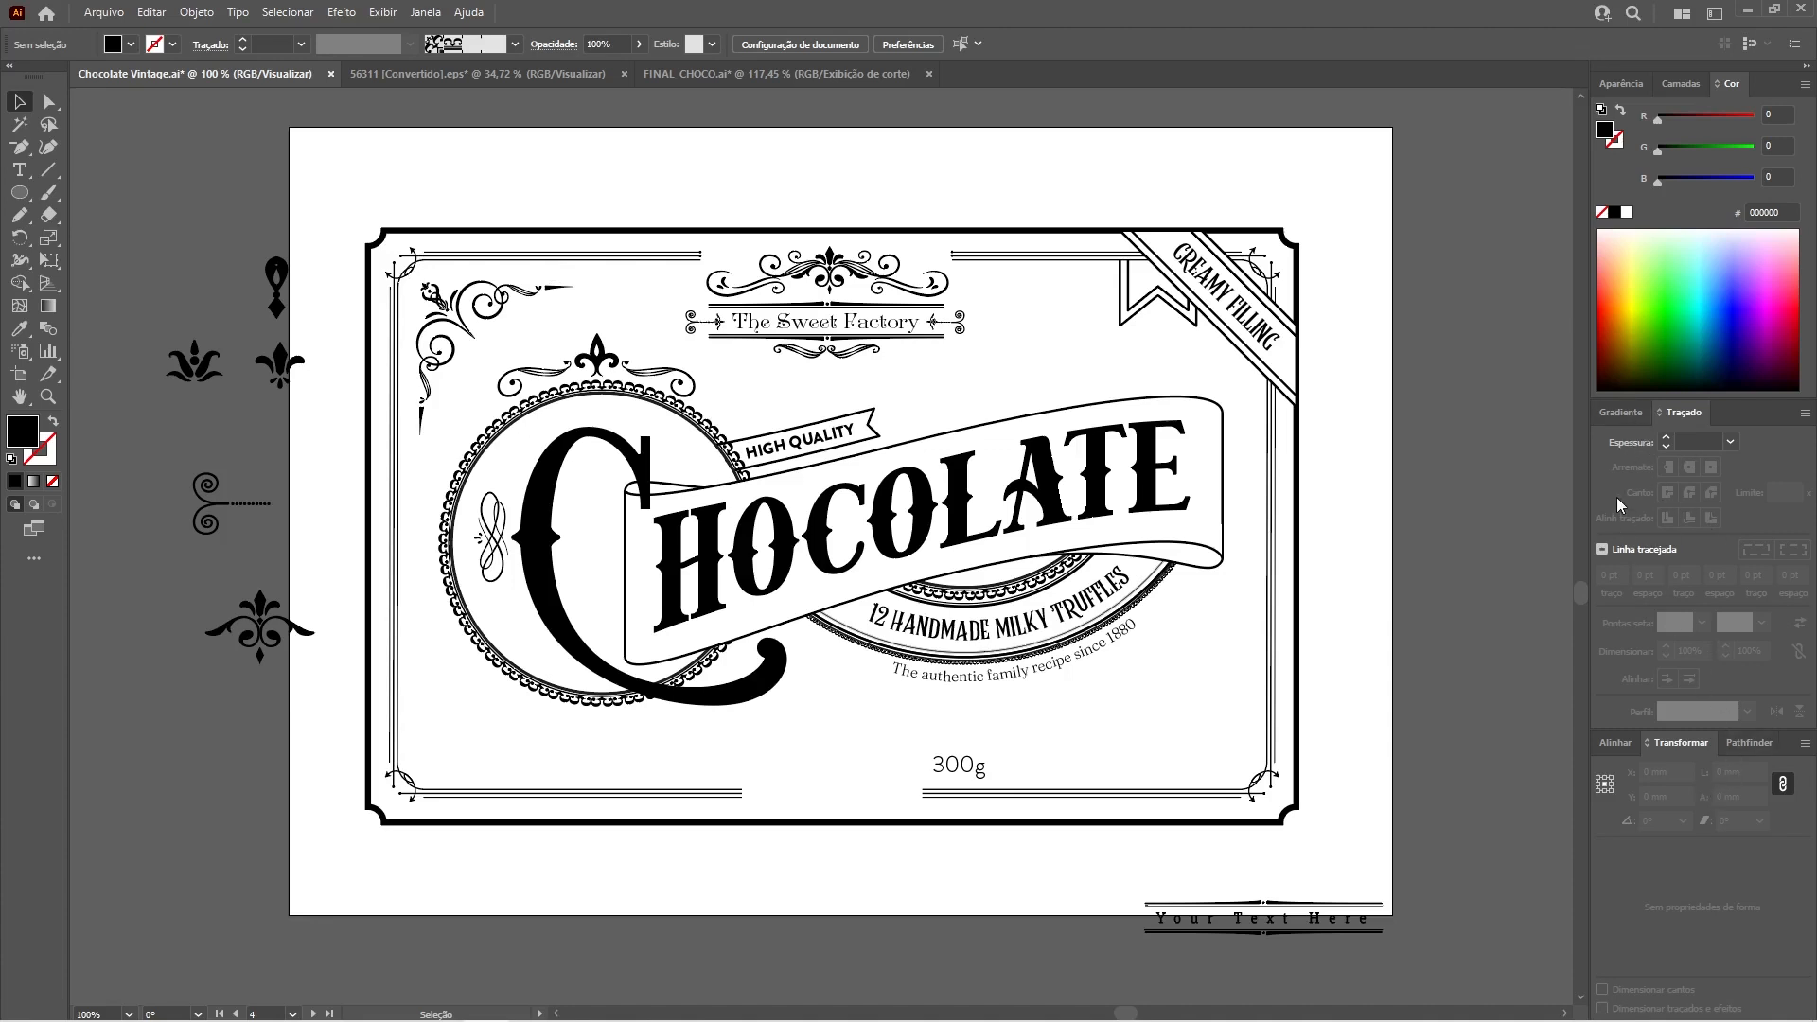
Apply the orange looped-end line brush to the vertical line and place a horizontal copy along the artboard's upper edge.
key("F5")
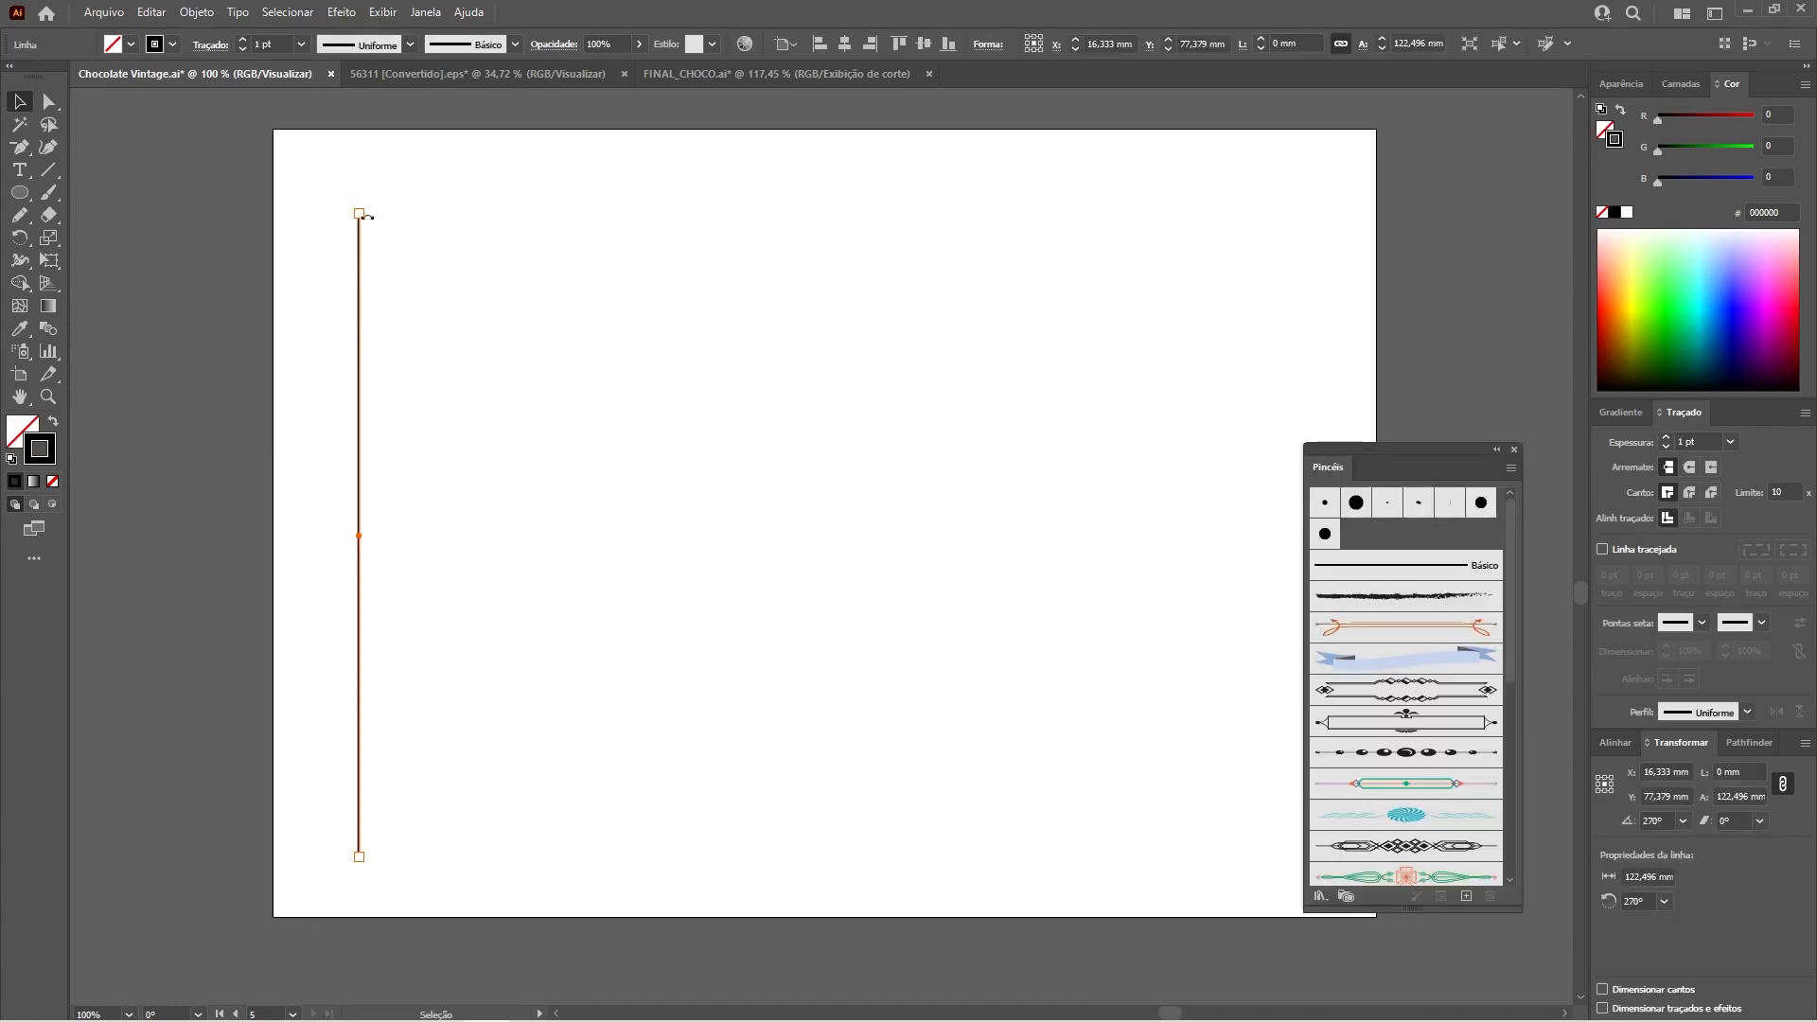
left_click(1431, 636)
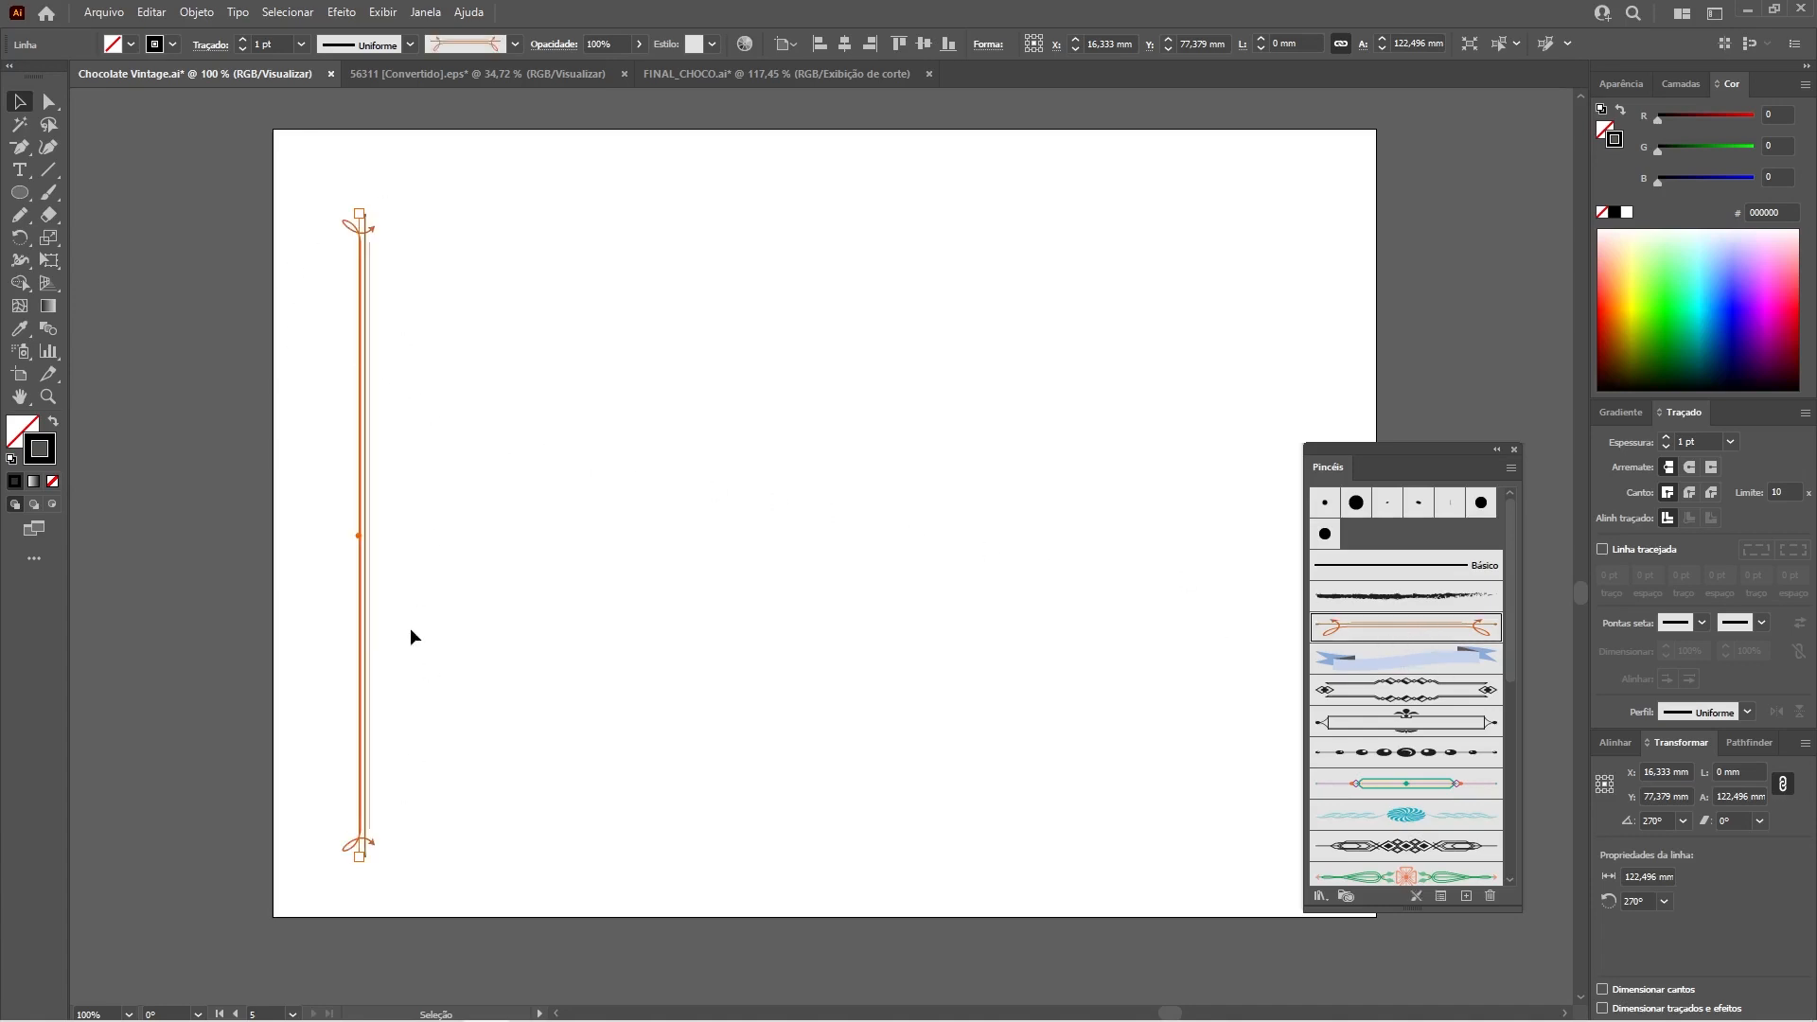
key("e")
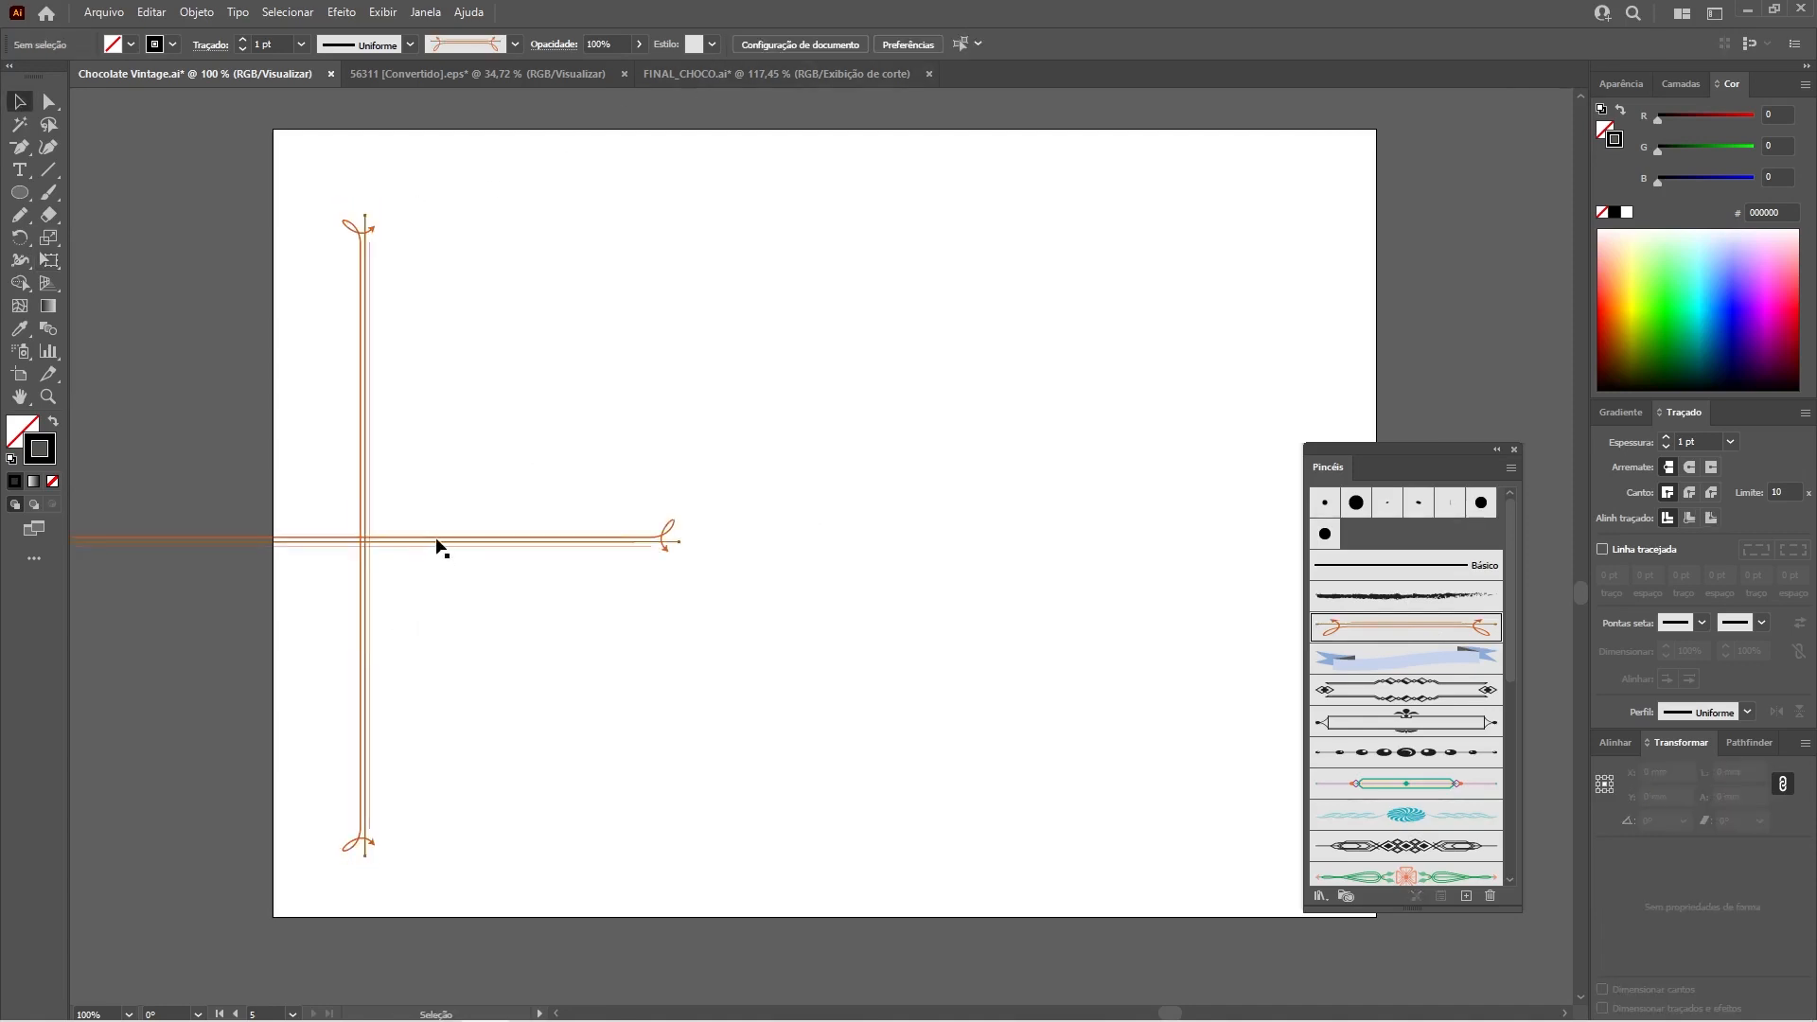
left_click_drag(436, 538, 761, 219)
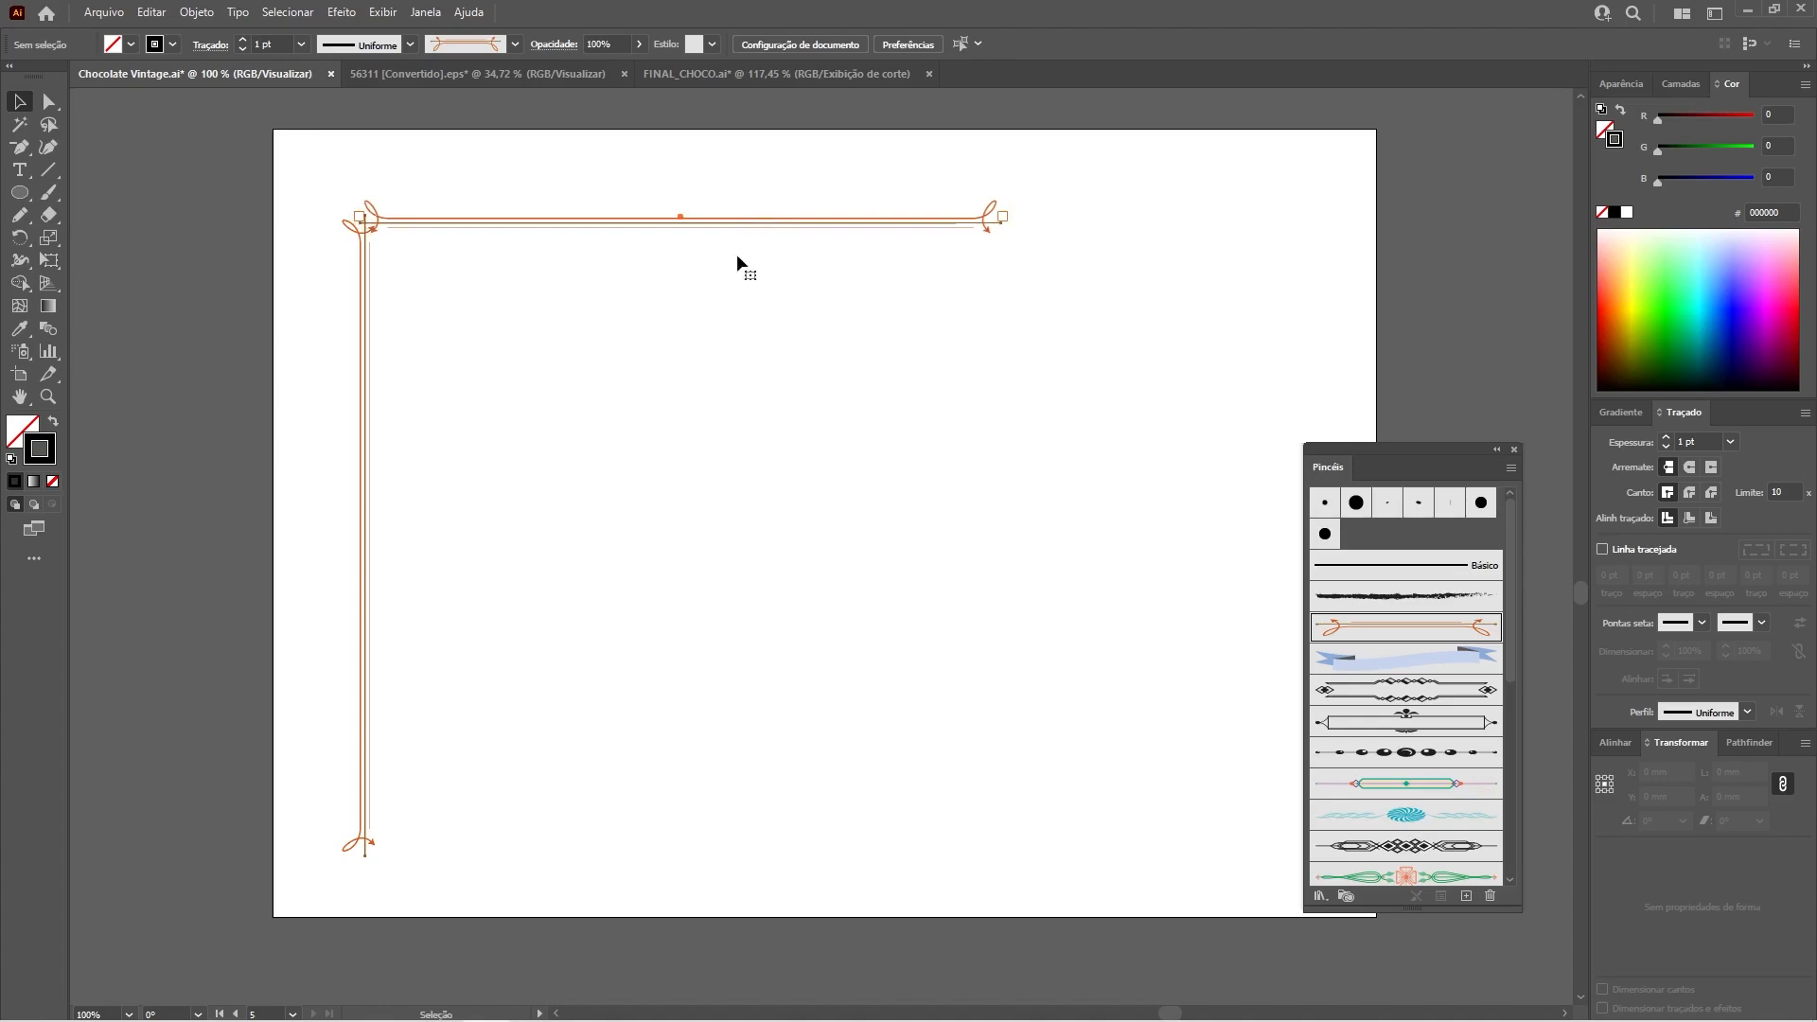
Examine how the triple-line border meets at the label's upper right corner.
left_click_drag(467, 440, 1152, 426)
left_click_drag(843, 413, 1079, 414)
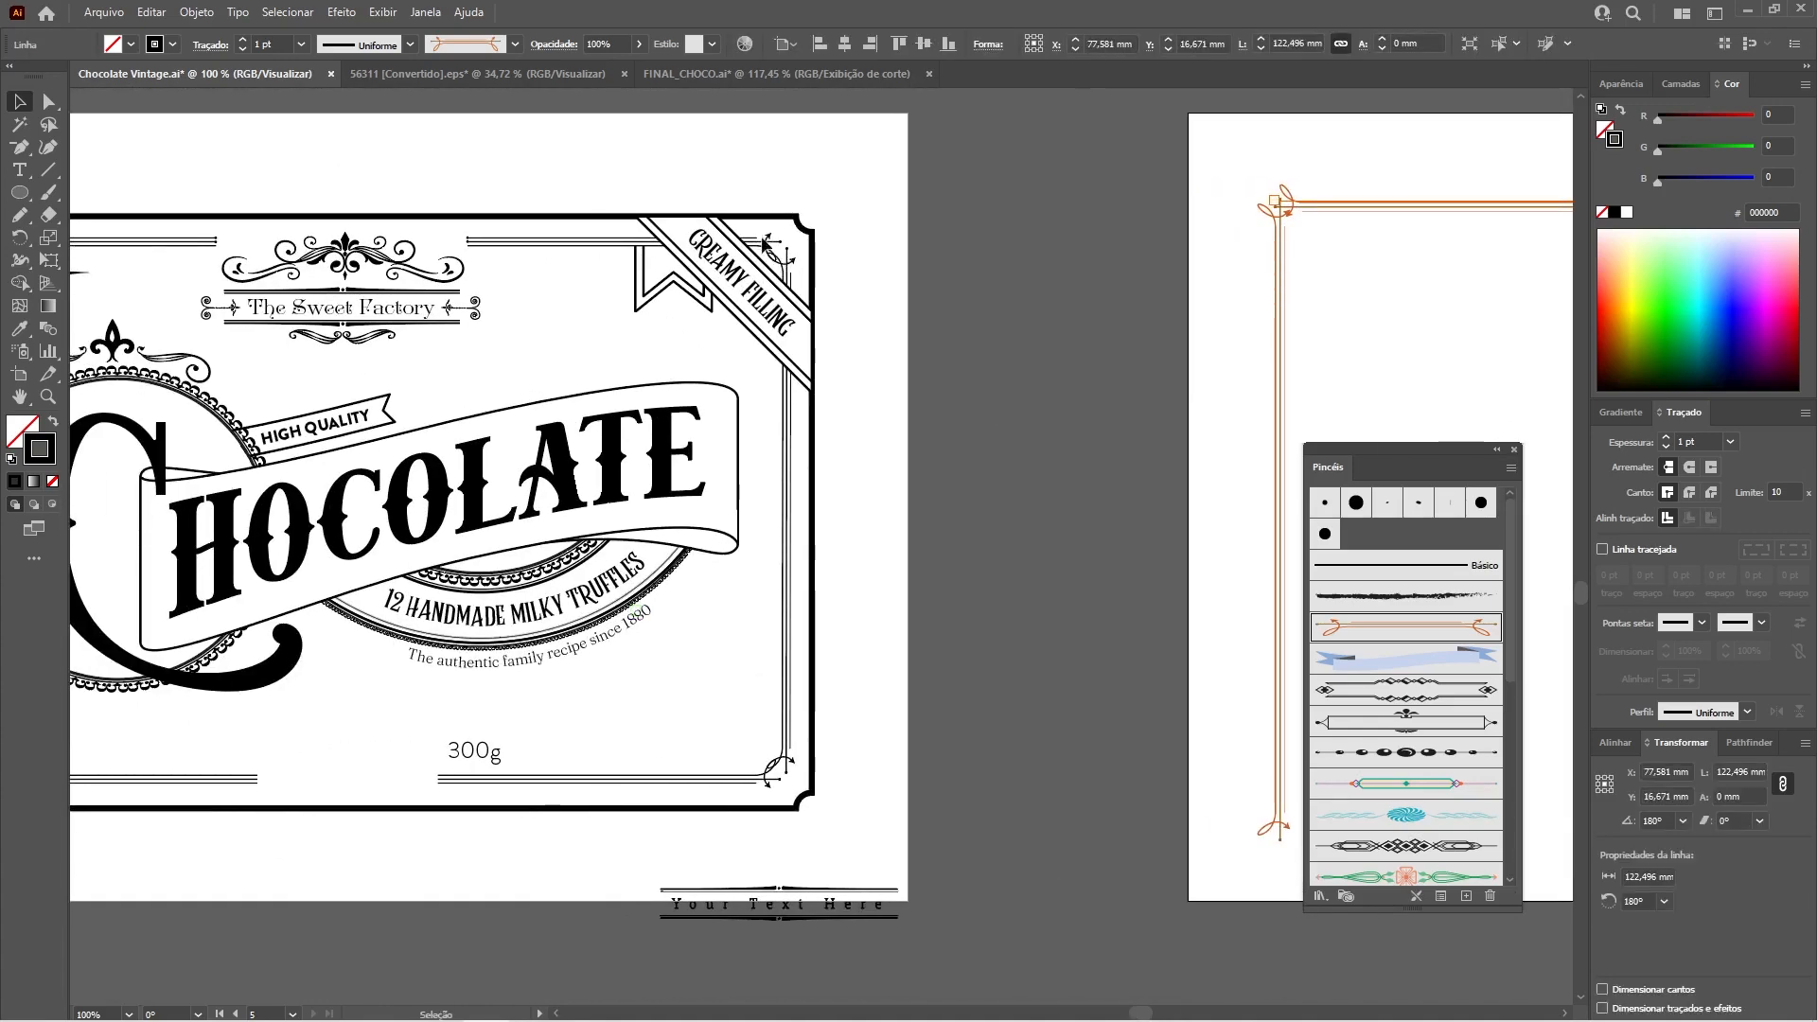
key("z")
left_click_drag(782, 257, 500, 274)
key("ctrl+1")
left_click_drag(967, 434, 791, 242)
left_click_drag(828, 437, 803, 324)
Delete the two brushed lines from the empty artboard.
key("v")
left_click_drag(243, 211, 411, 280)
key("Delete")
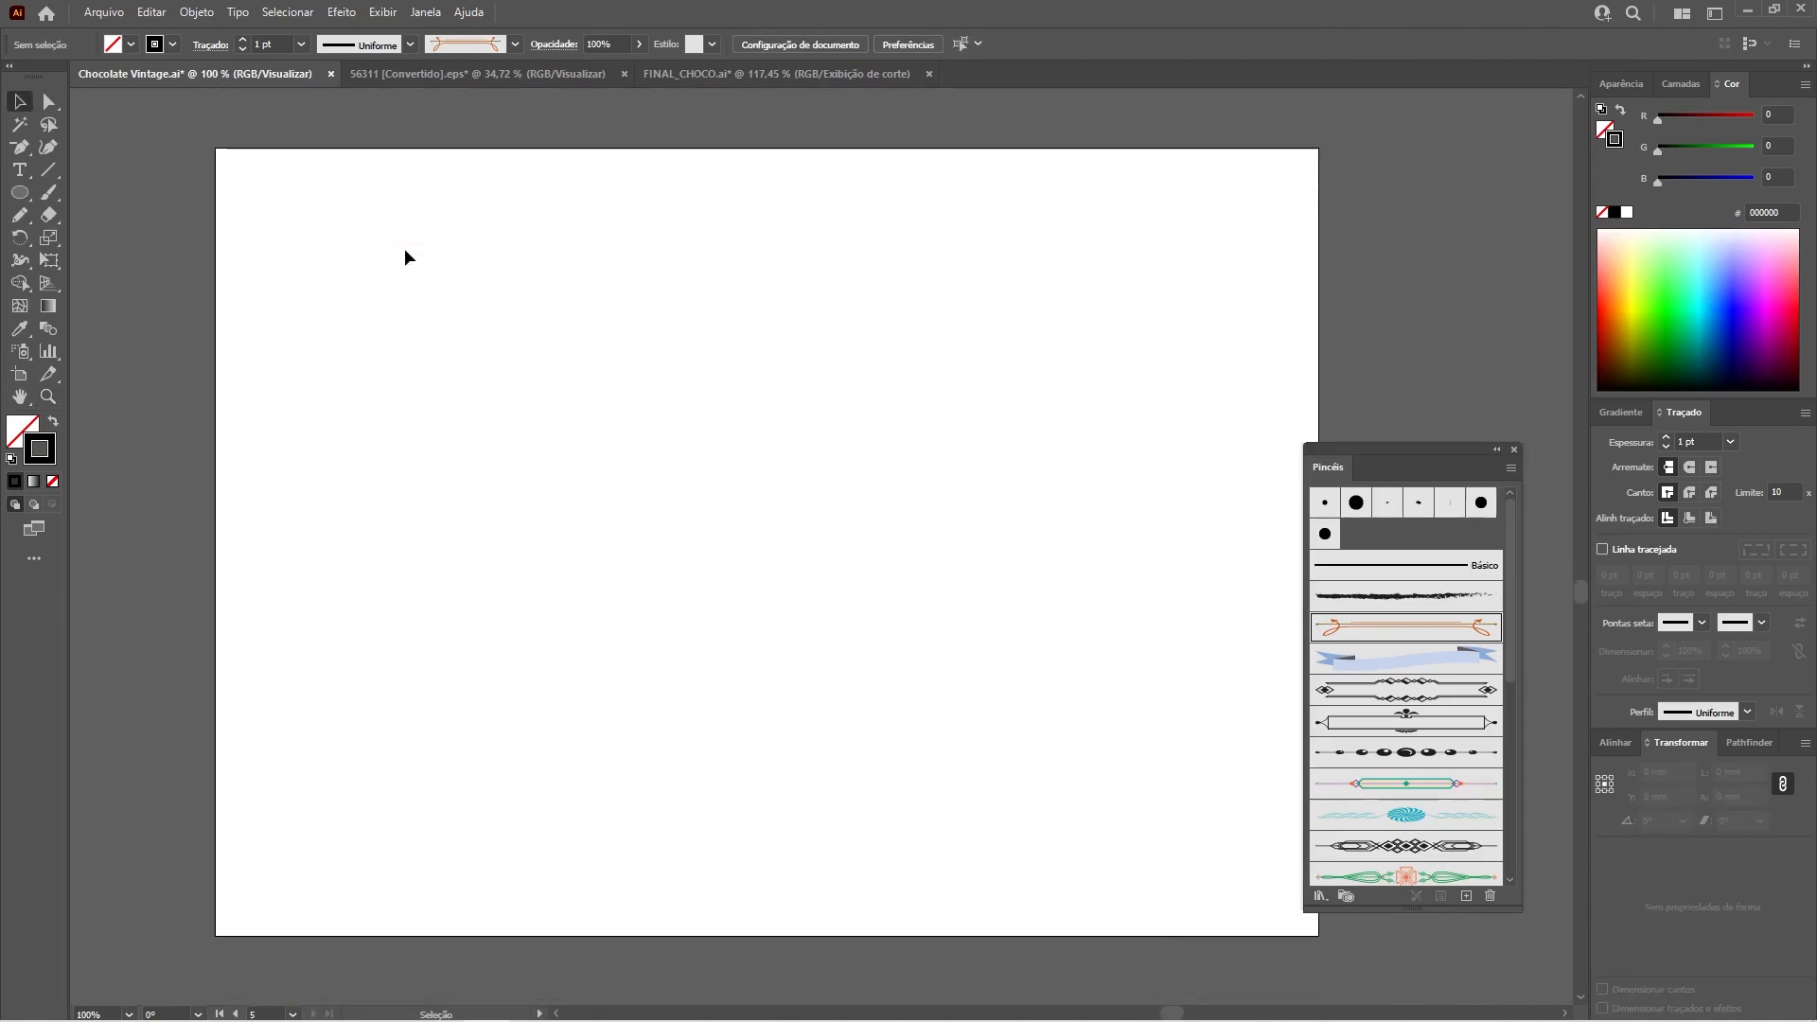
Draw a rectangle about 163 by 108 mm on the empty artboard with the orange looped-end brush as its stroke.
key("m")
mouse_move(322, 262)
left_mouse_down()
mouse_move(621, 417)
mouse_move(1190, 852)
left_mouse_up()
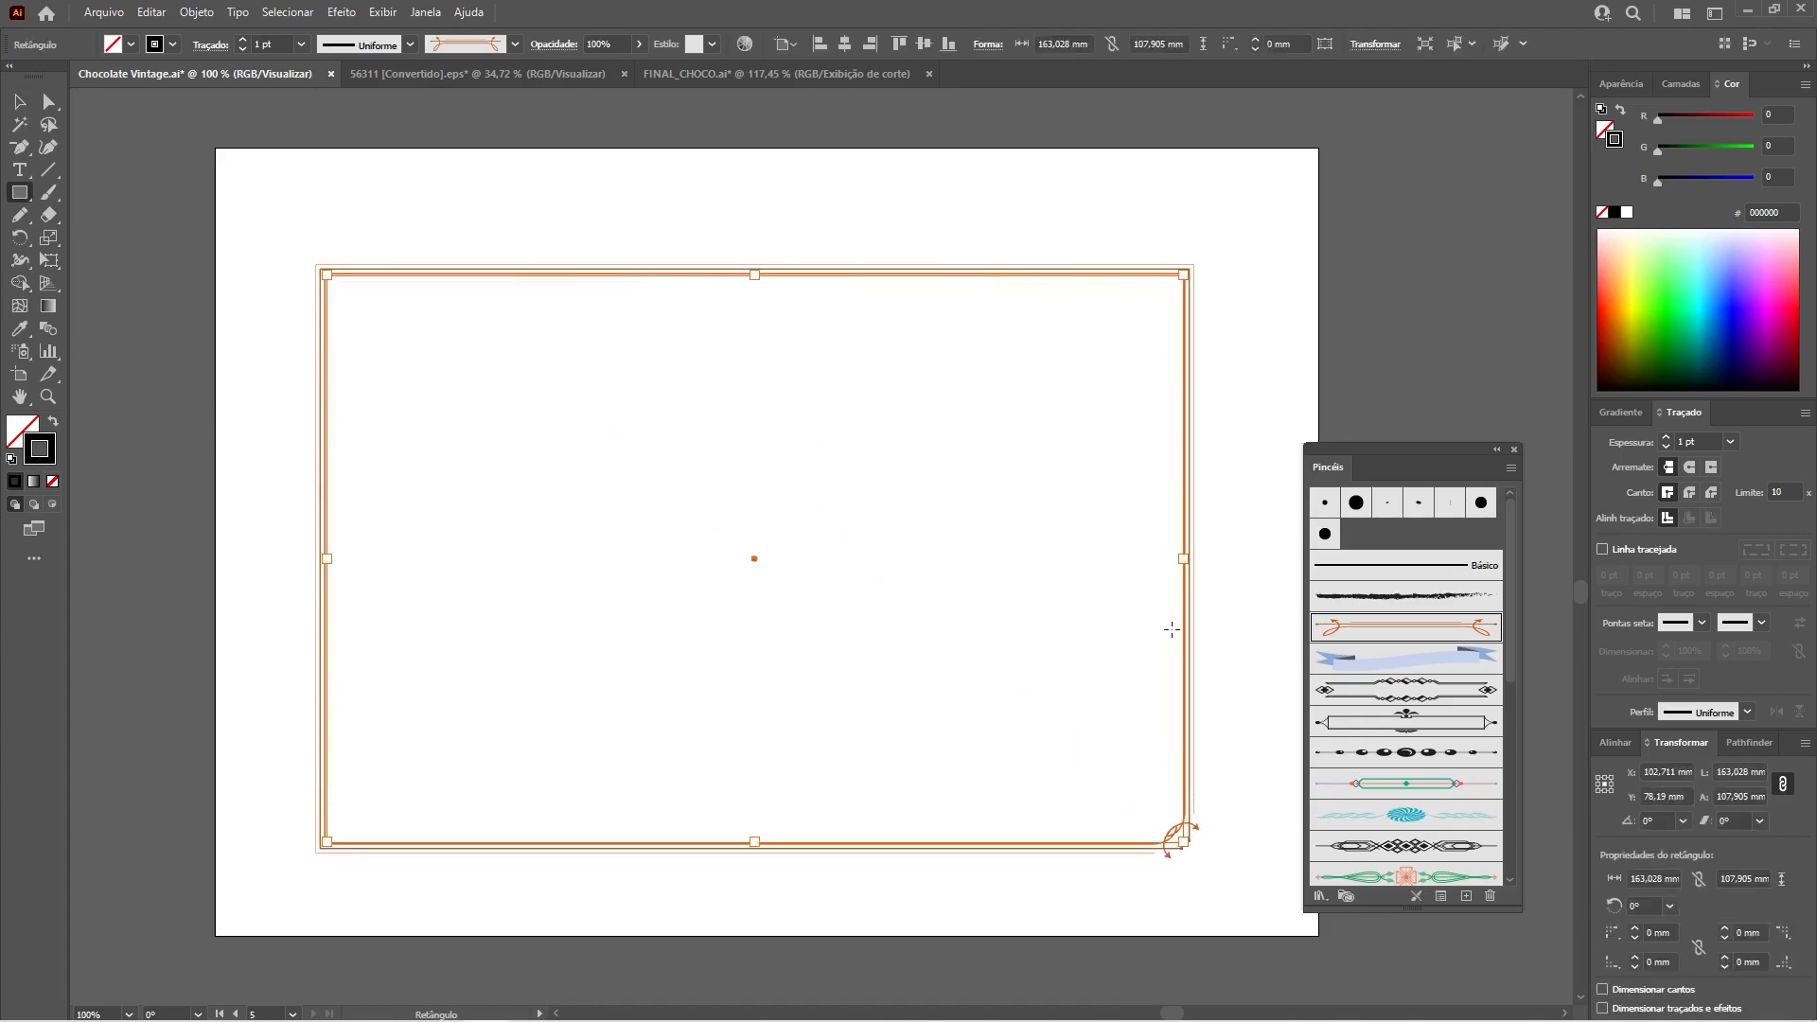
key("v")
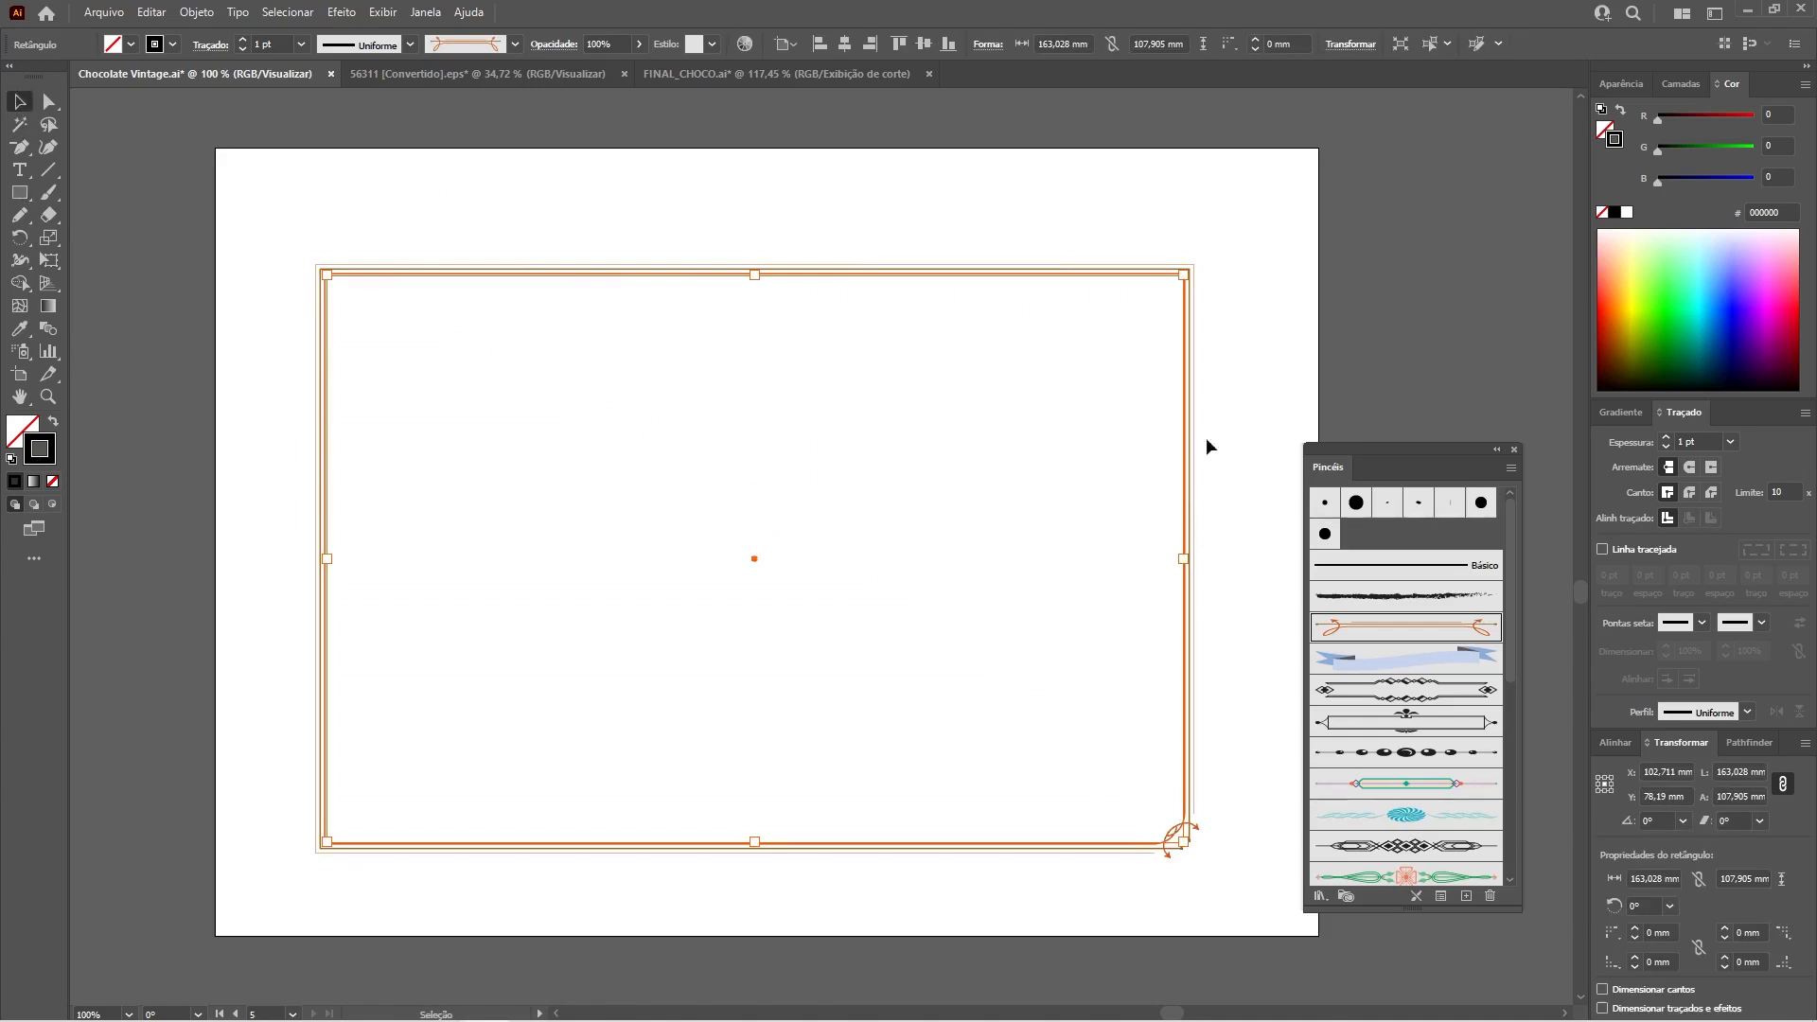
Cut the rectangle's path at its two upper corner anchor points.
key("a")
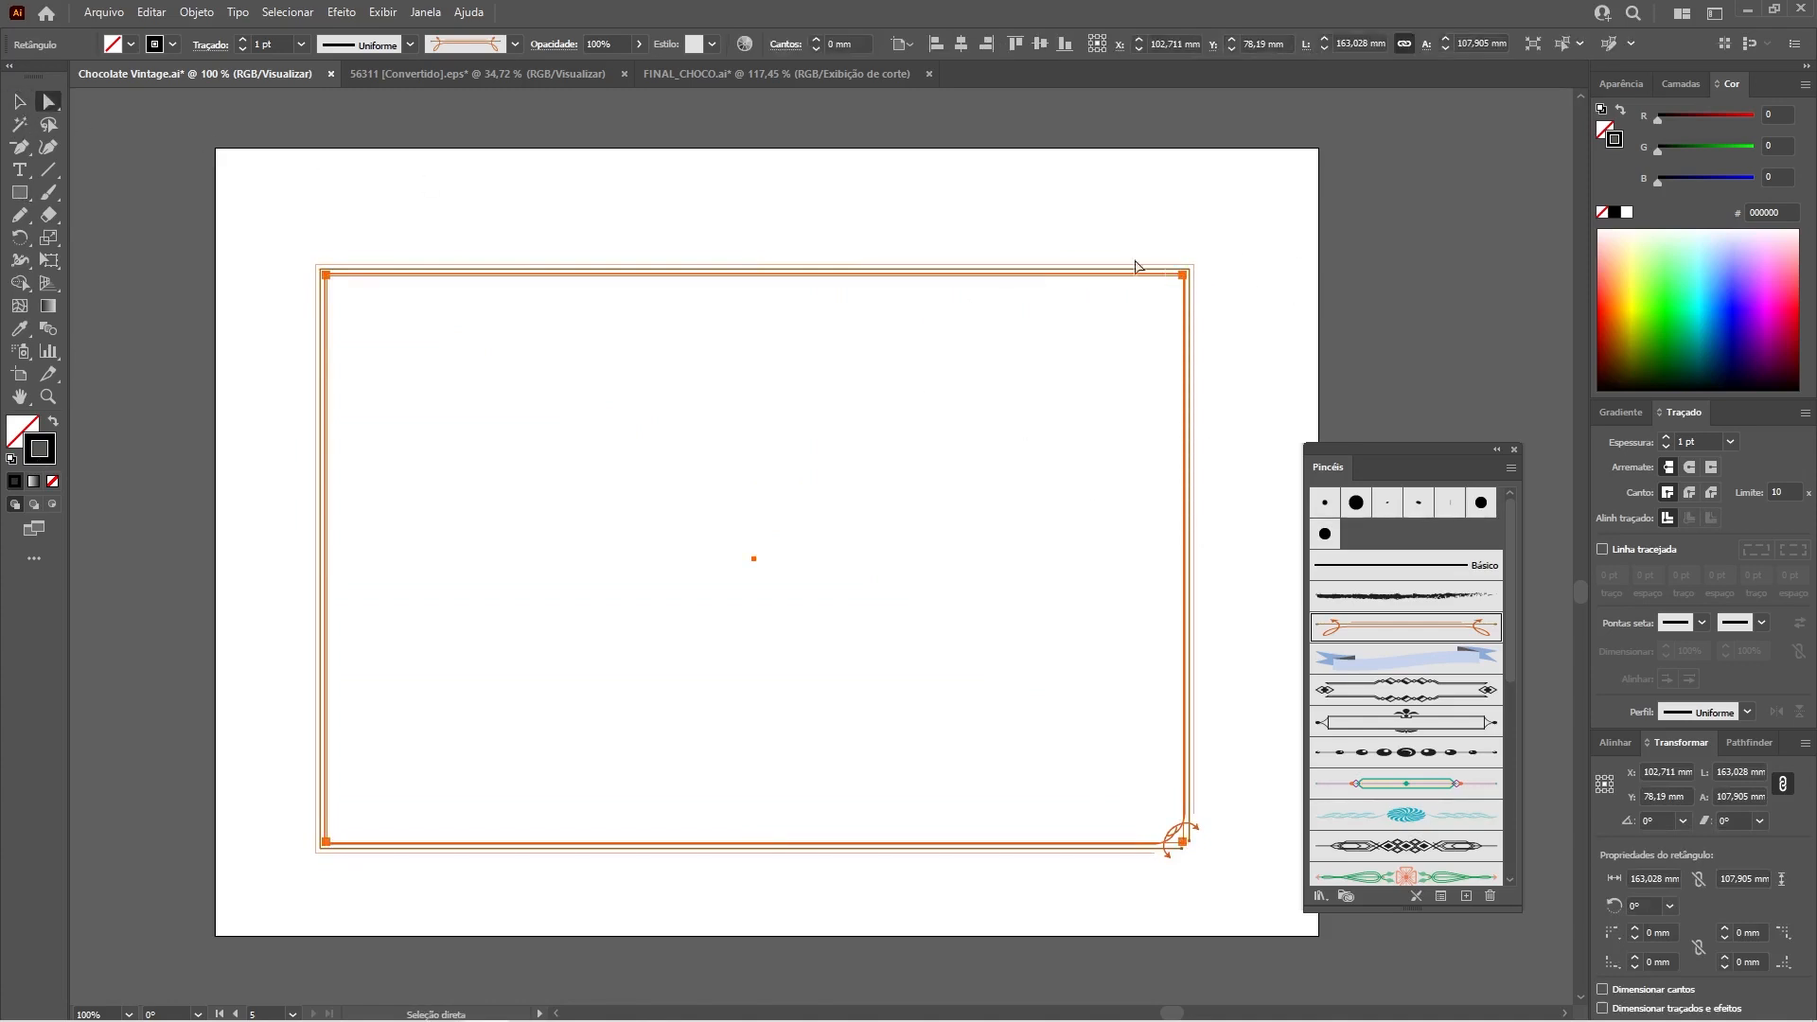
left_click(1183, 276)
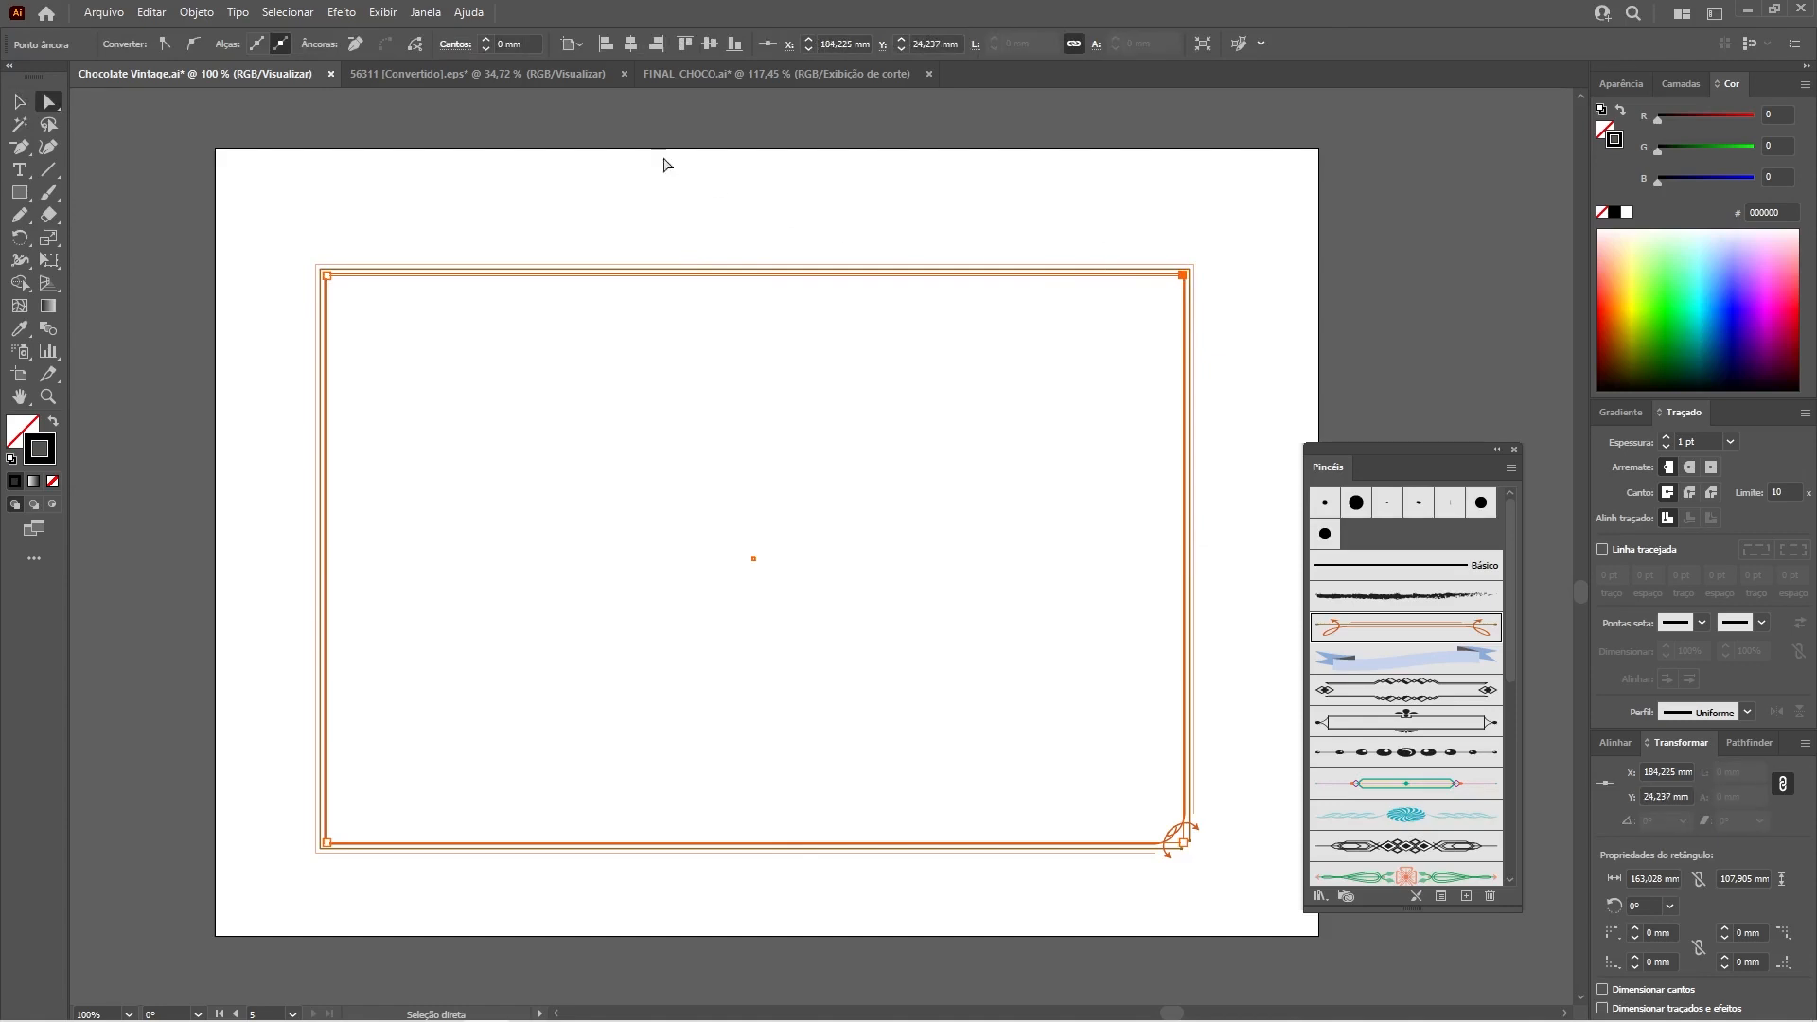
left_click(356, 44)
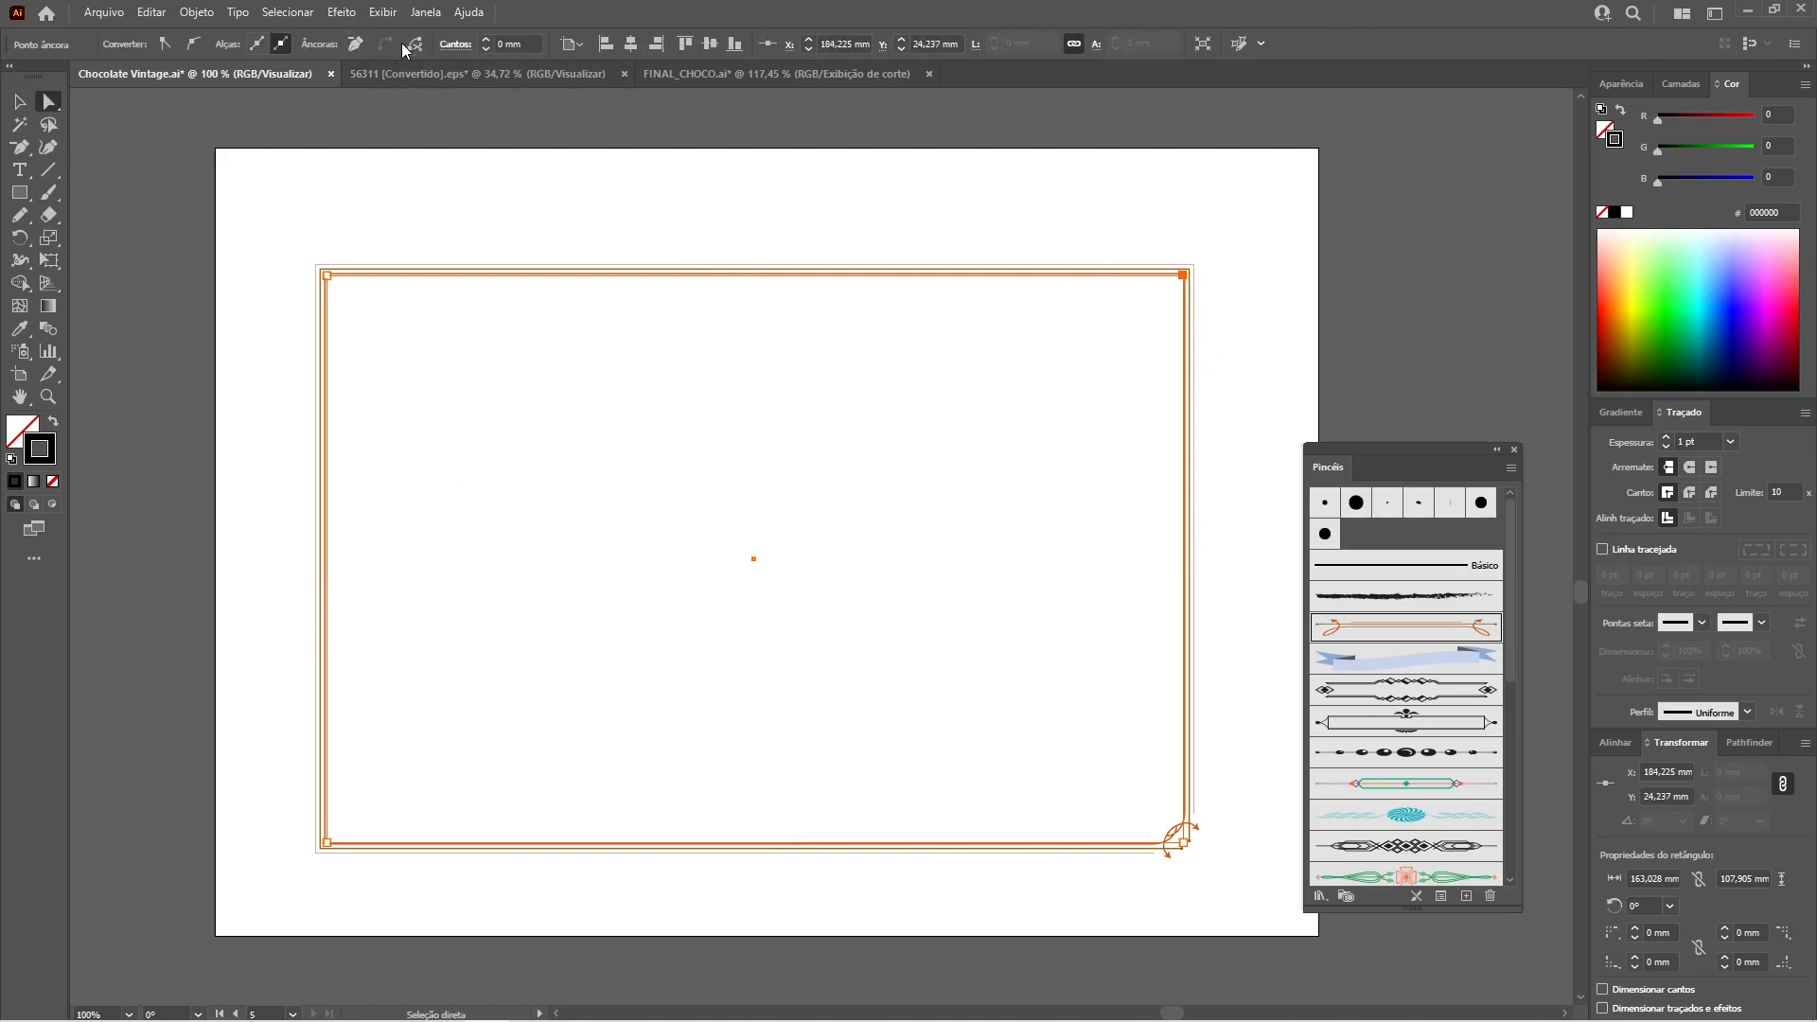
left_click(860, 198)
left_click(324, 277)
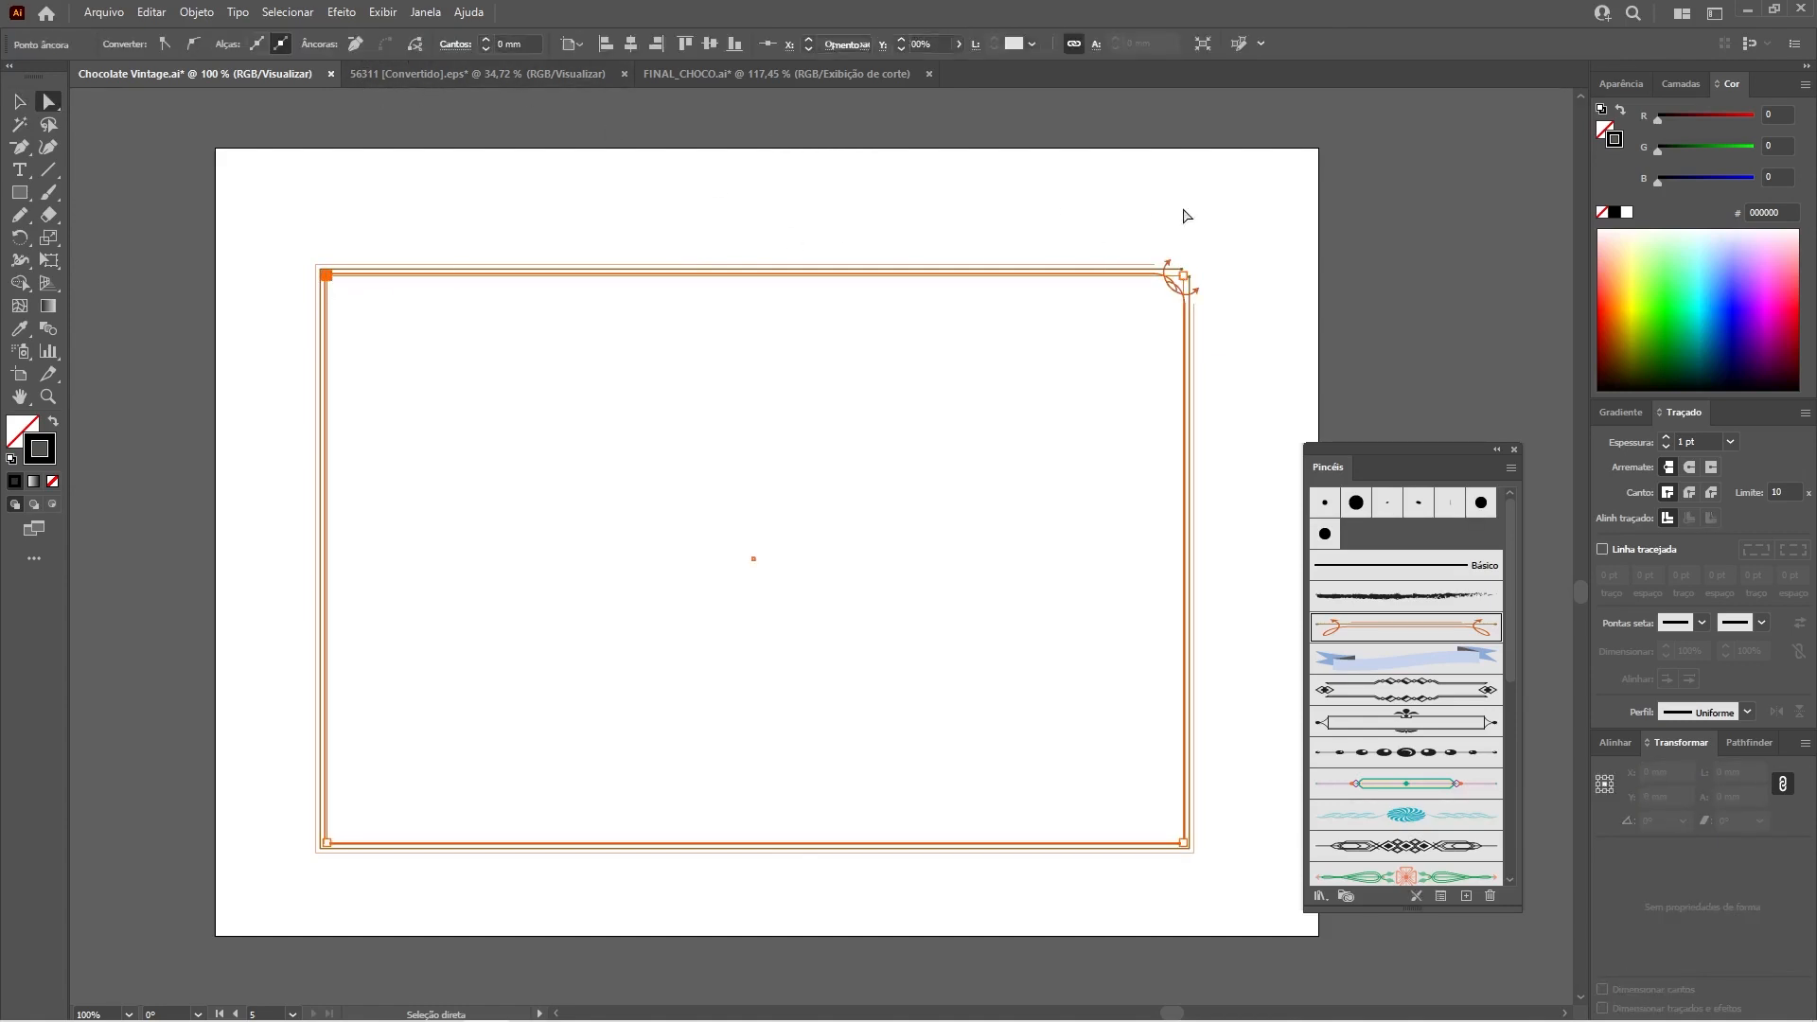
left_click(414, 44)
left_click(491, 685)
Cut the rectangle's path at its two lower corner anchor points.
left_click(327, 843)
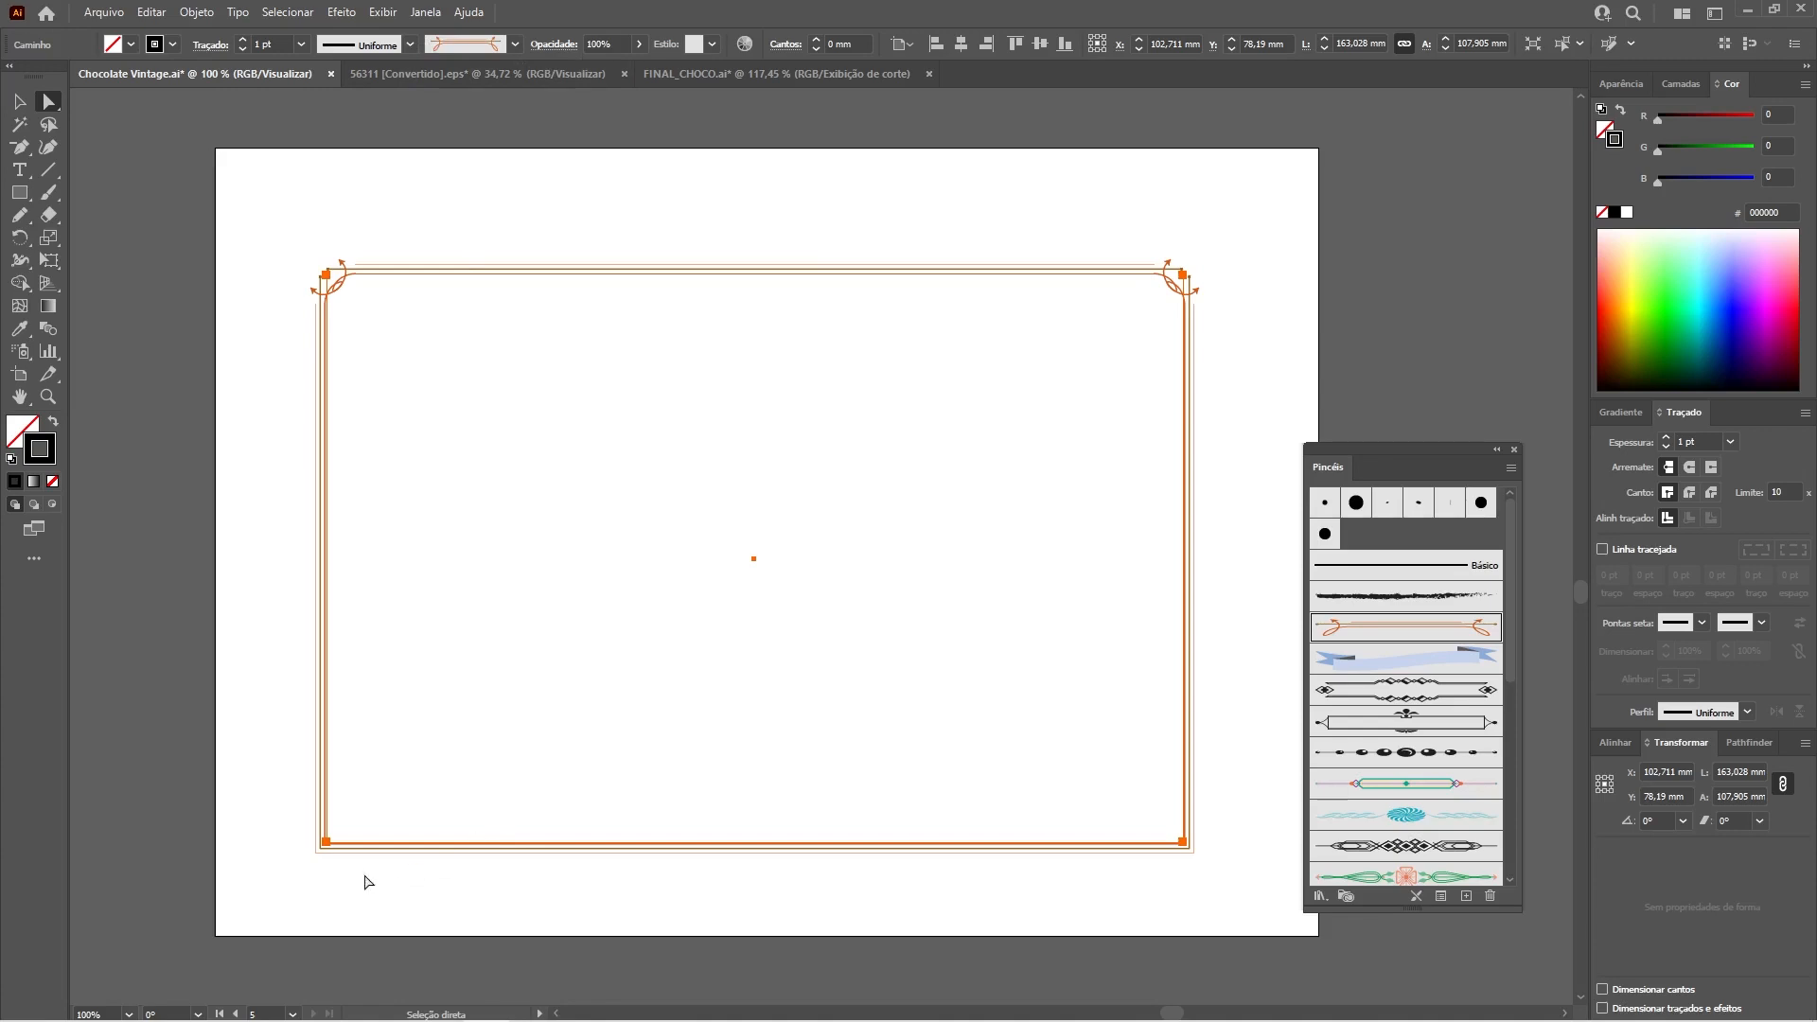
left_click(327, 844)
left_click(414, 45)
left_click(439, 618)
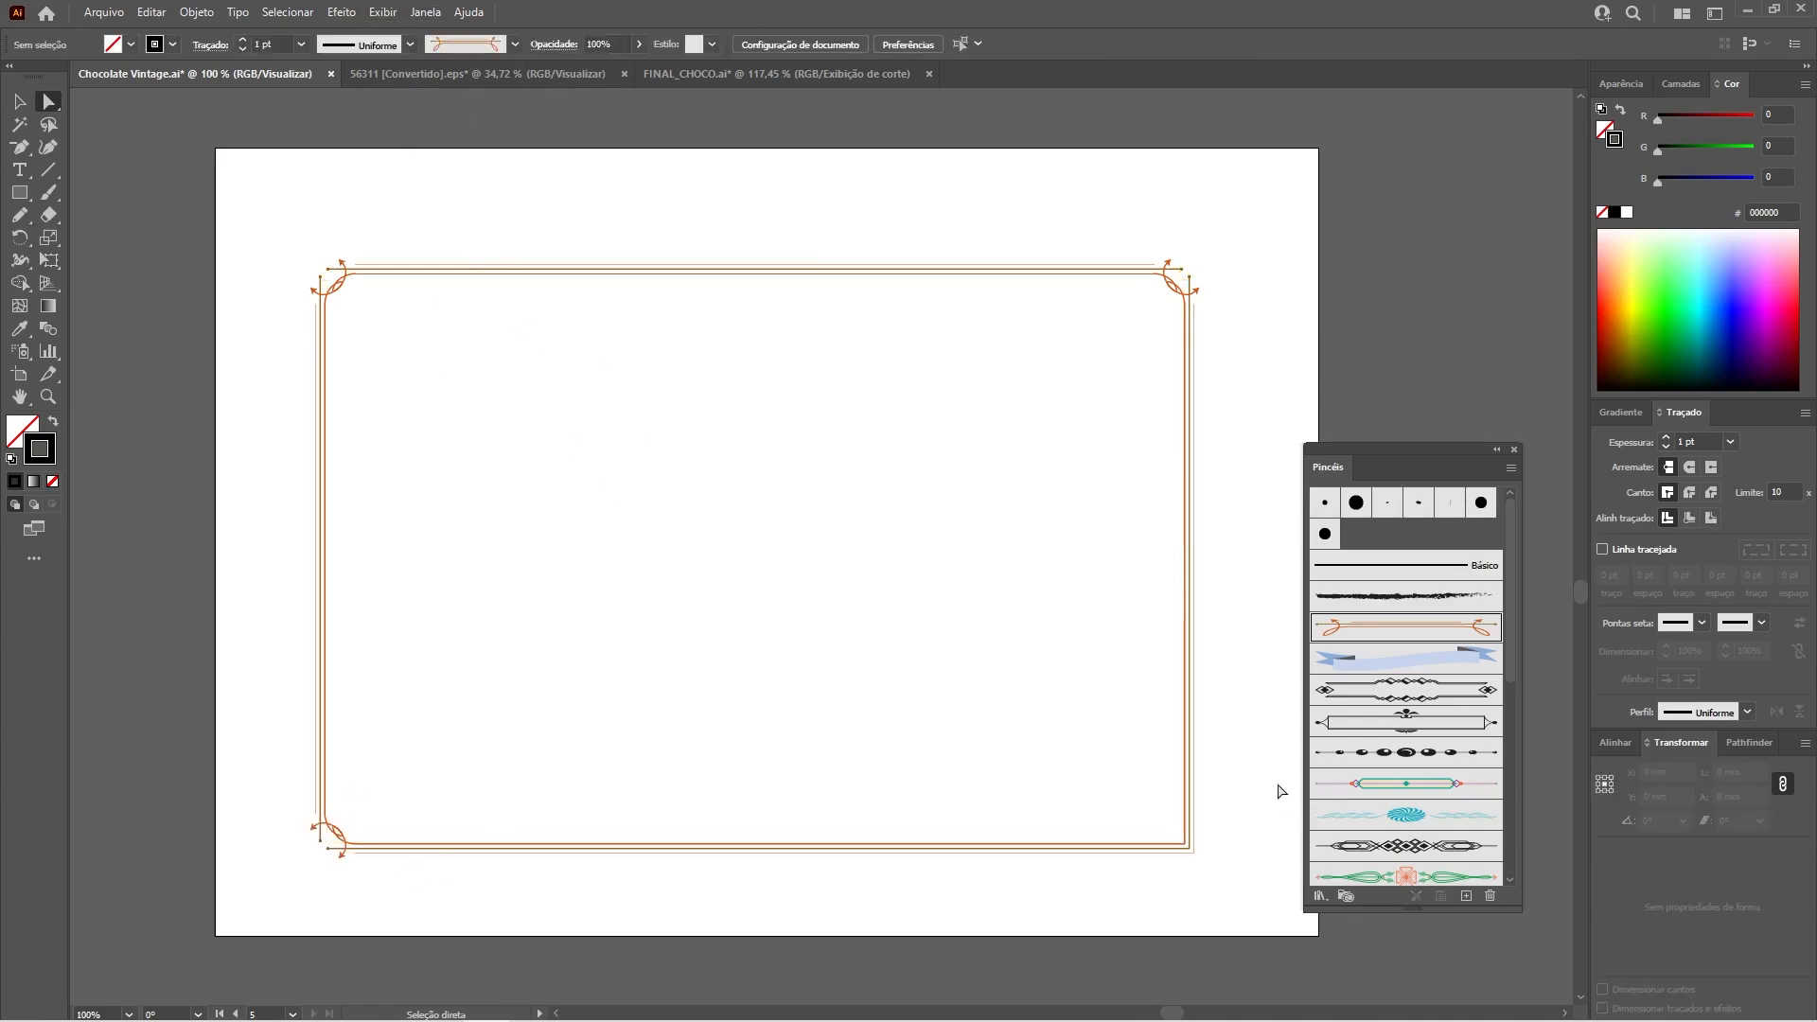
key("v")
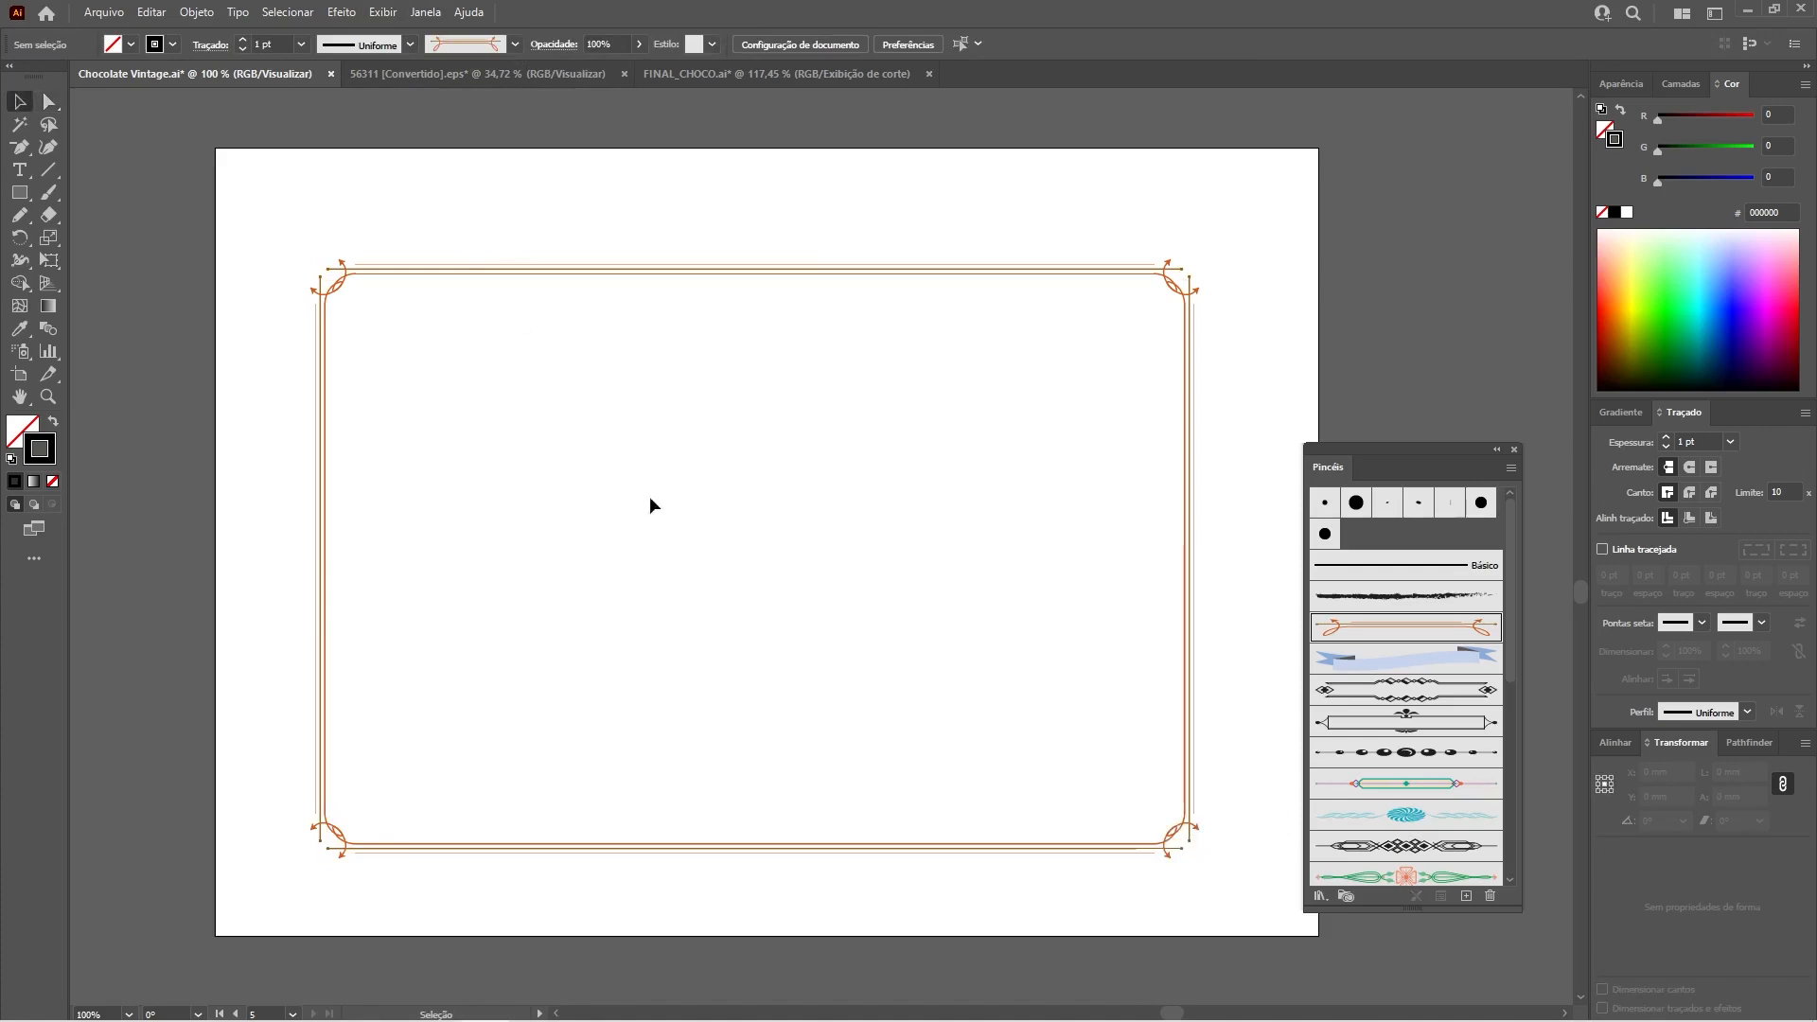
Expand the appearance of the four brushed frame lines, including both their fill and stroke.
left_click_drag(254, 214, 1231, 913)
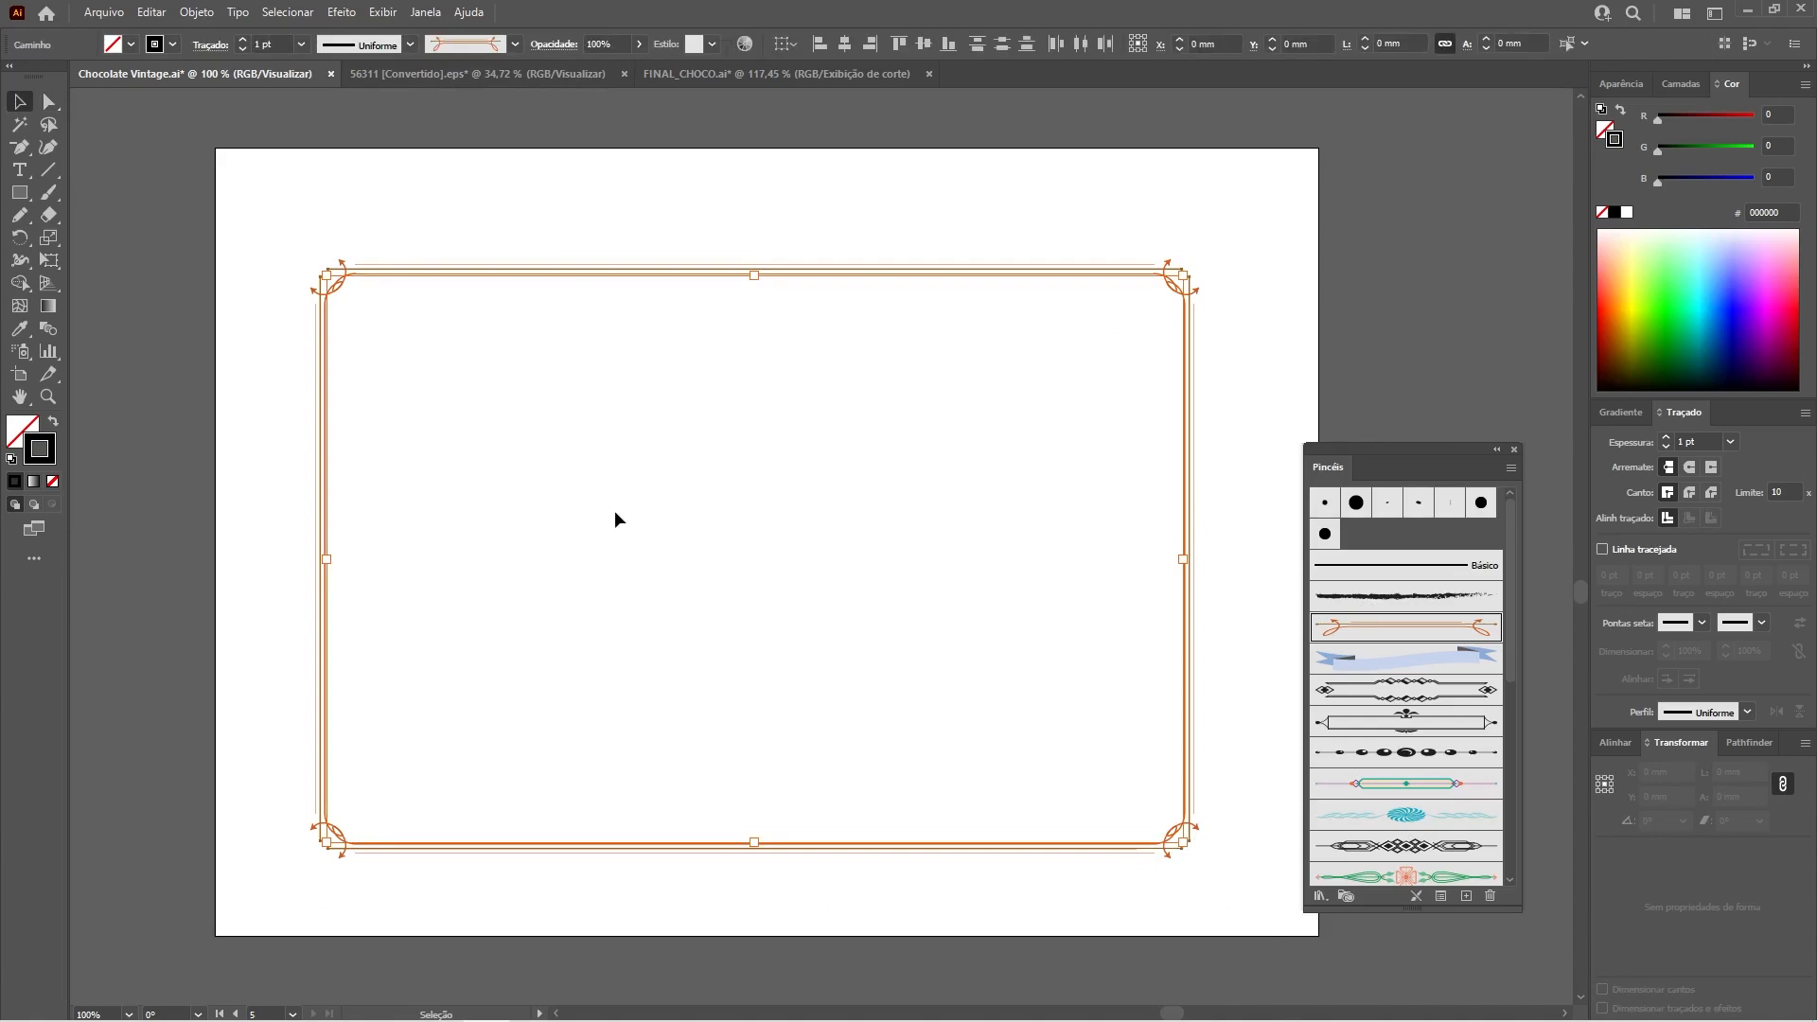
left_click(196, 12)
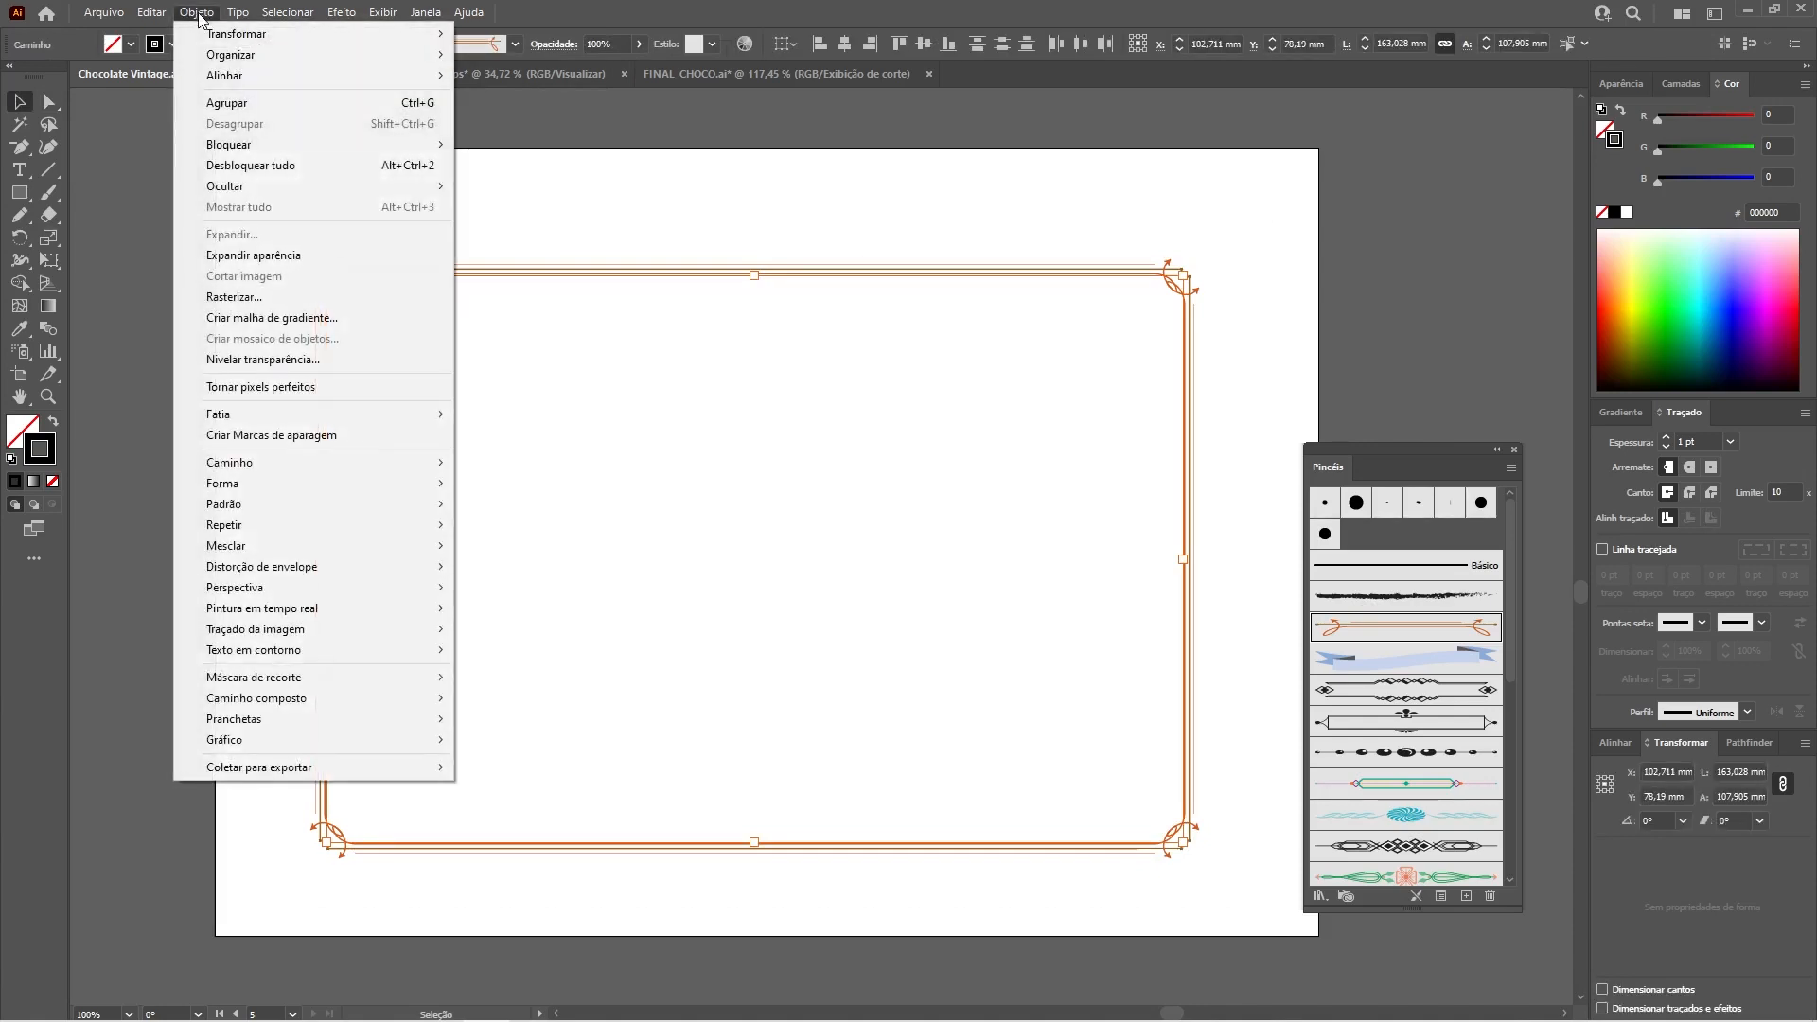
left_click(286, 256)
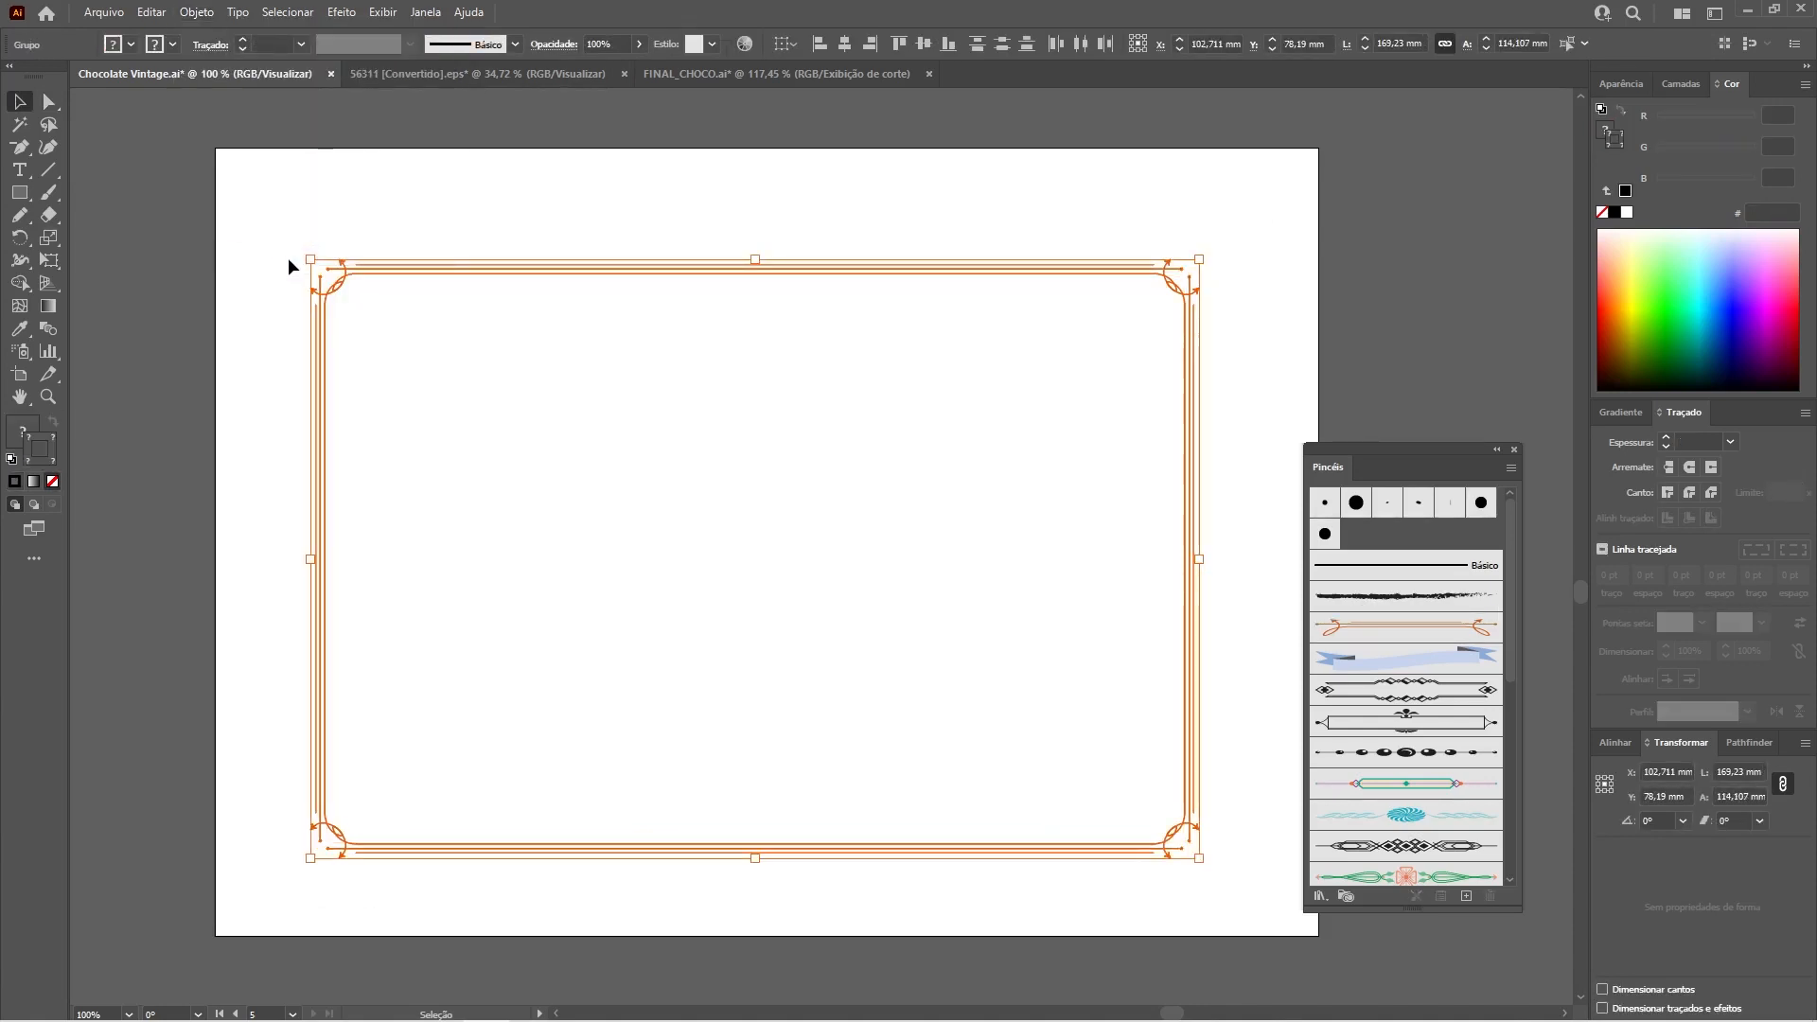
left_click(196, 12)
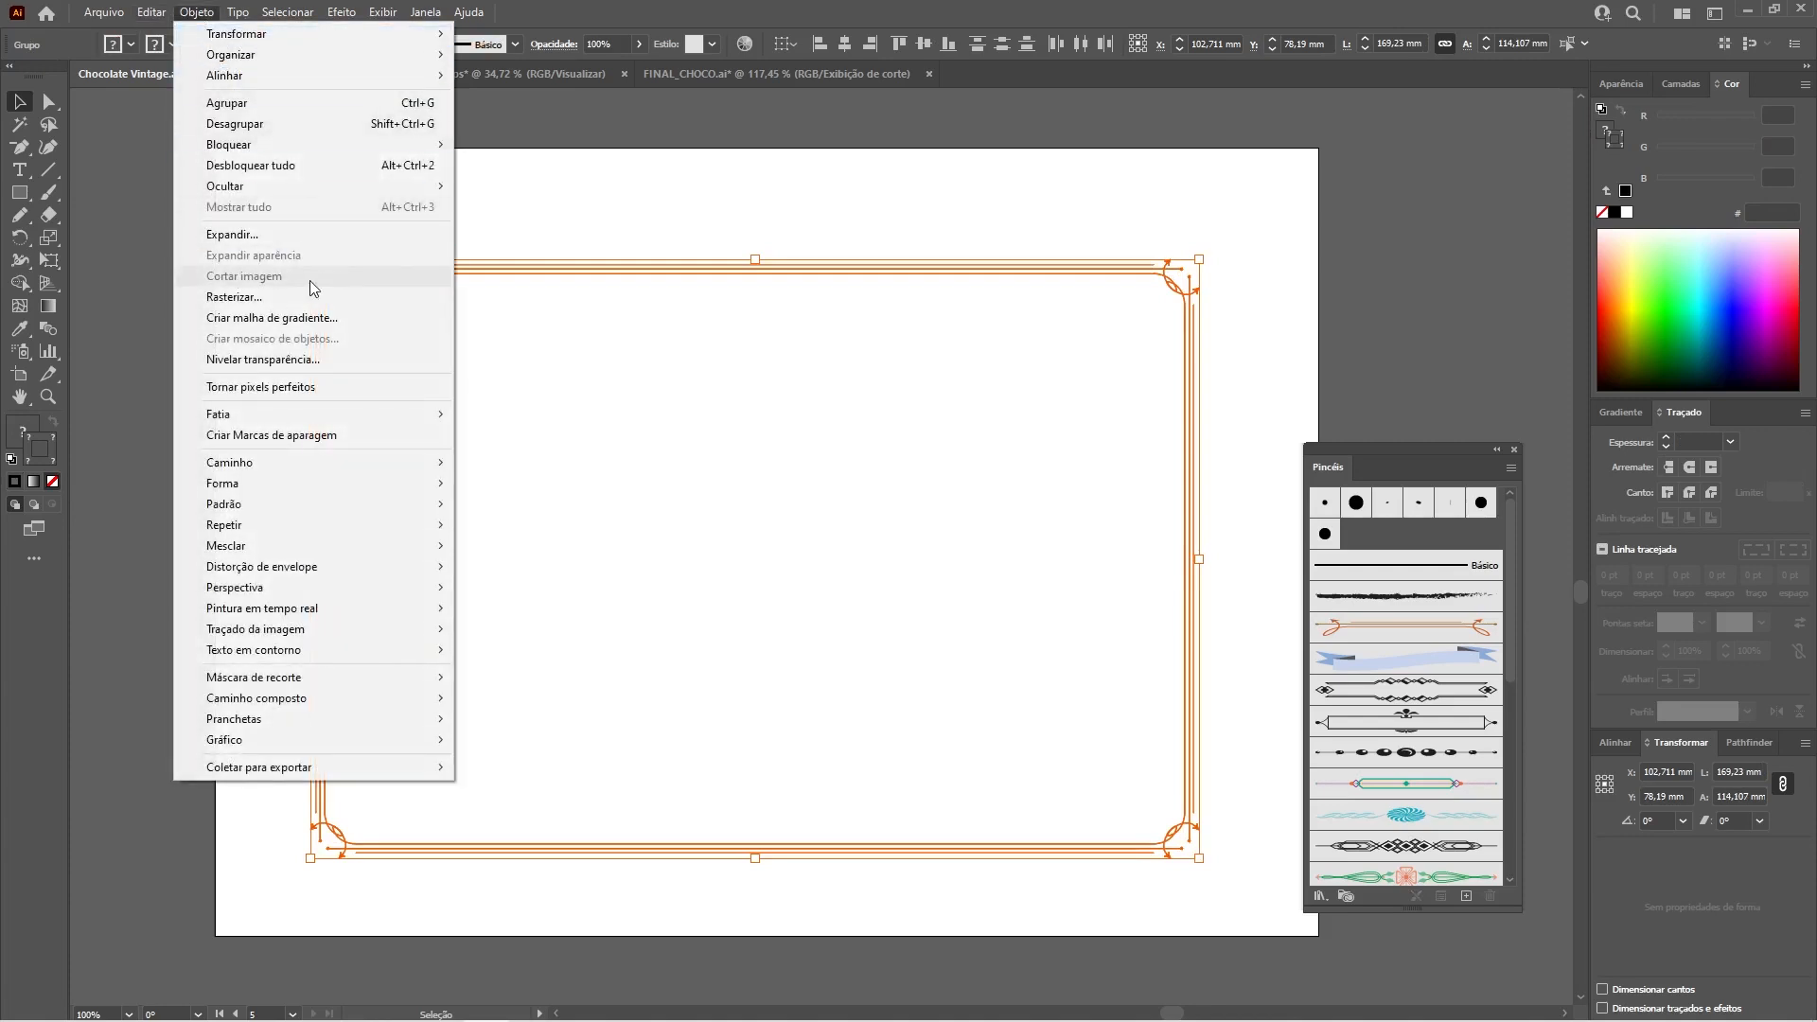
left_click(276, 243)
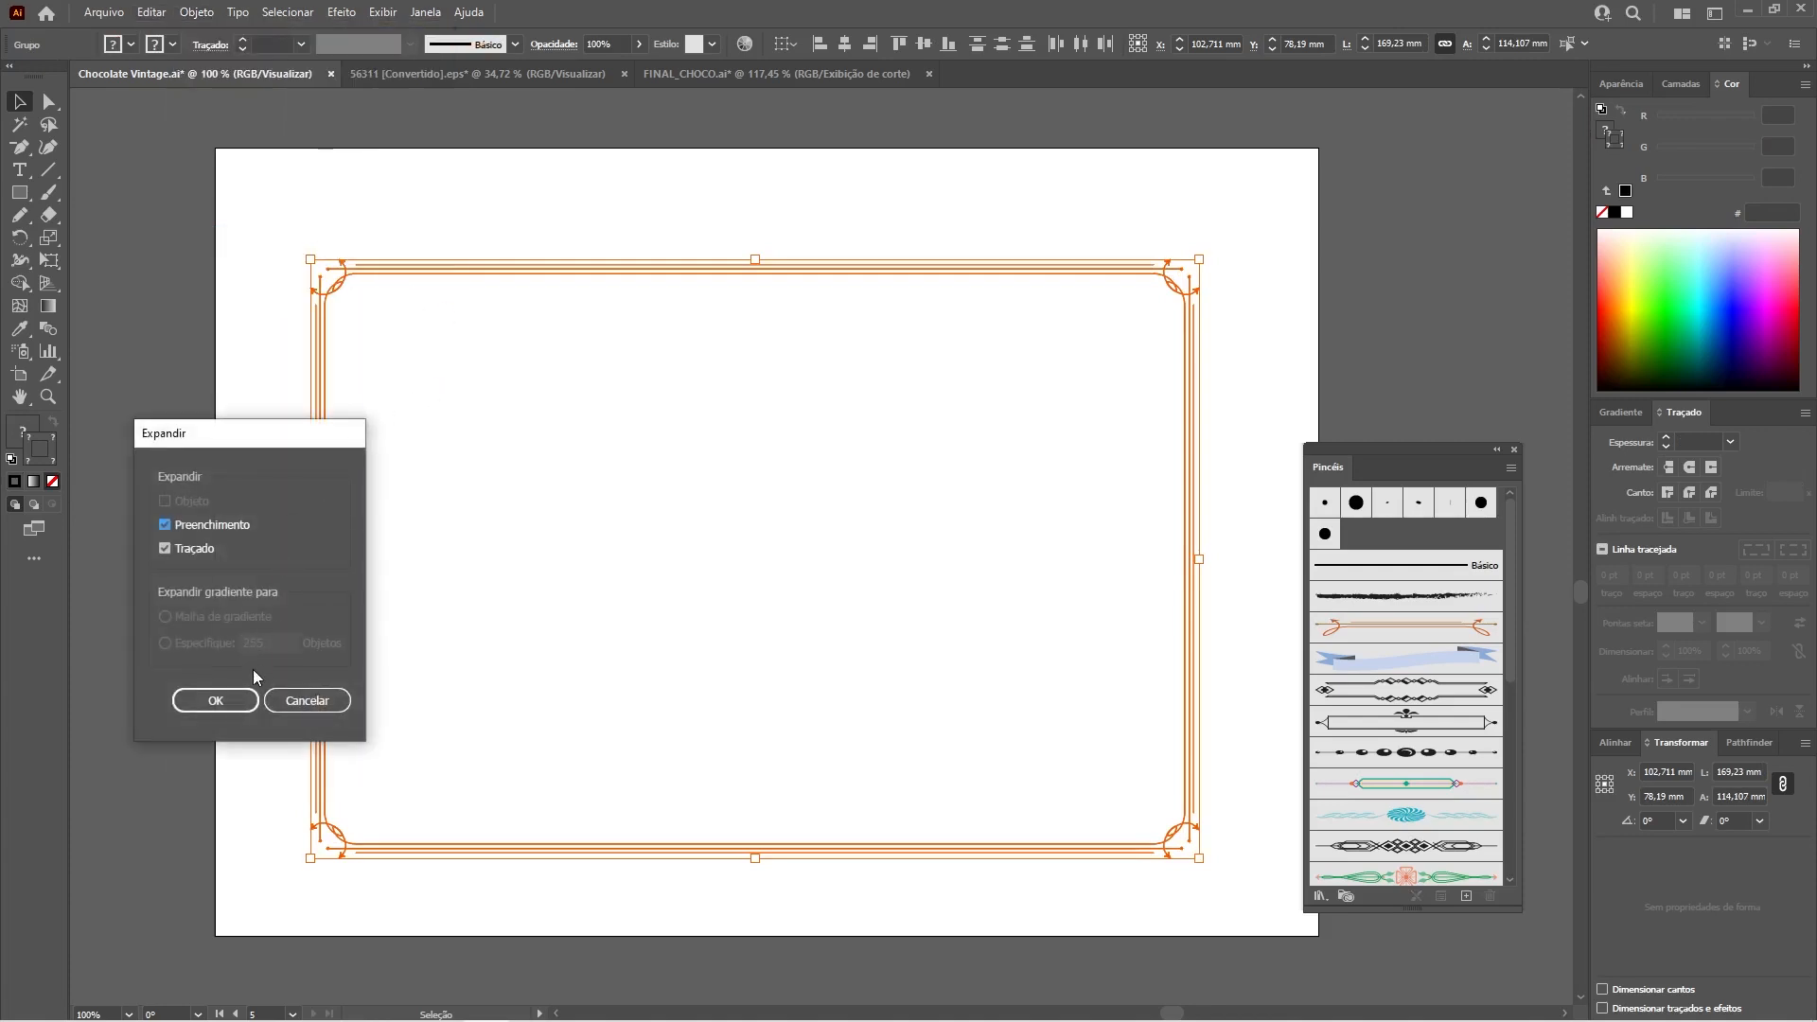
left_click(215, 700)
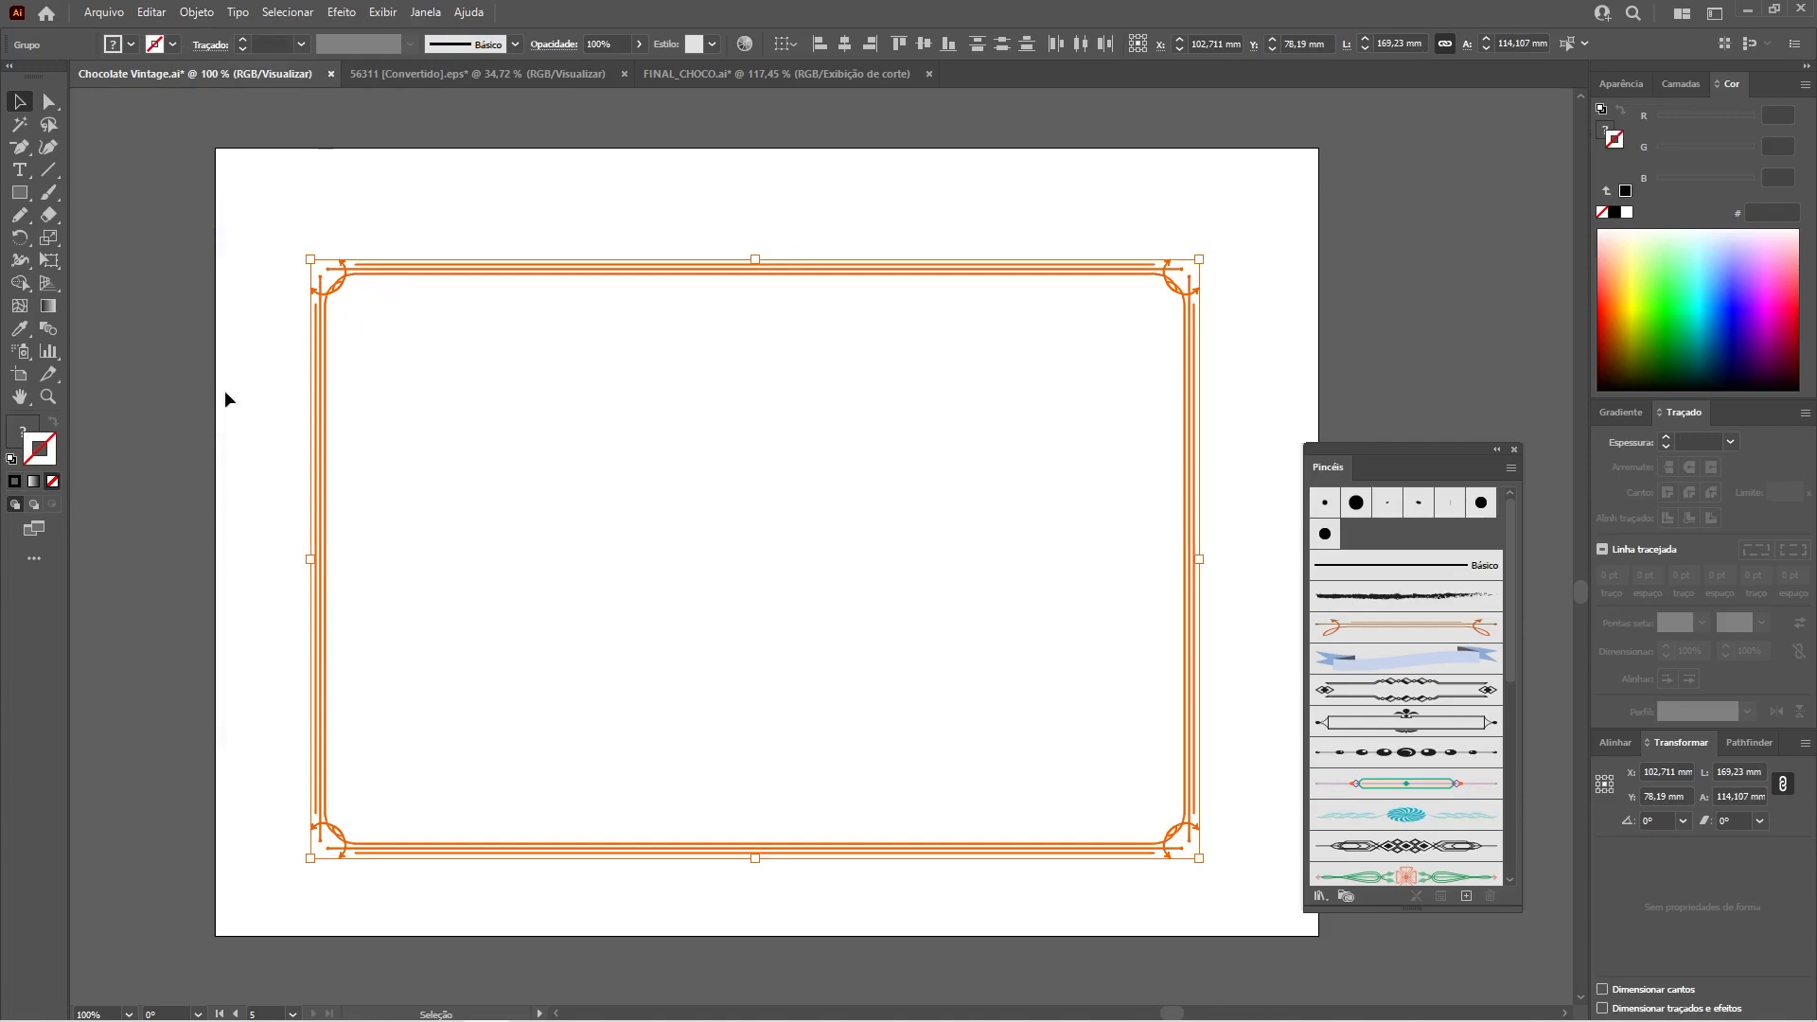
Fill the expanded frame with magenta (FF0EFB) and deselect it.
left_click(21, 435)
left_click(1775, 302)
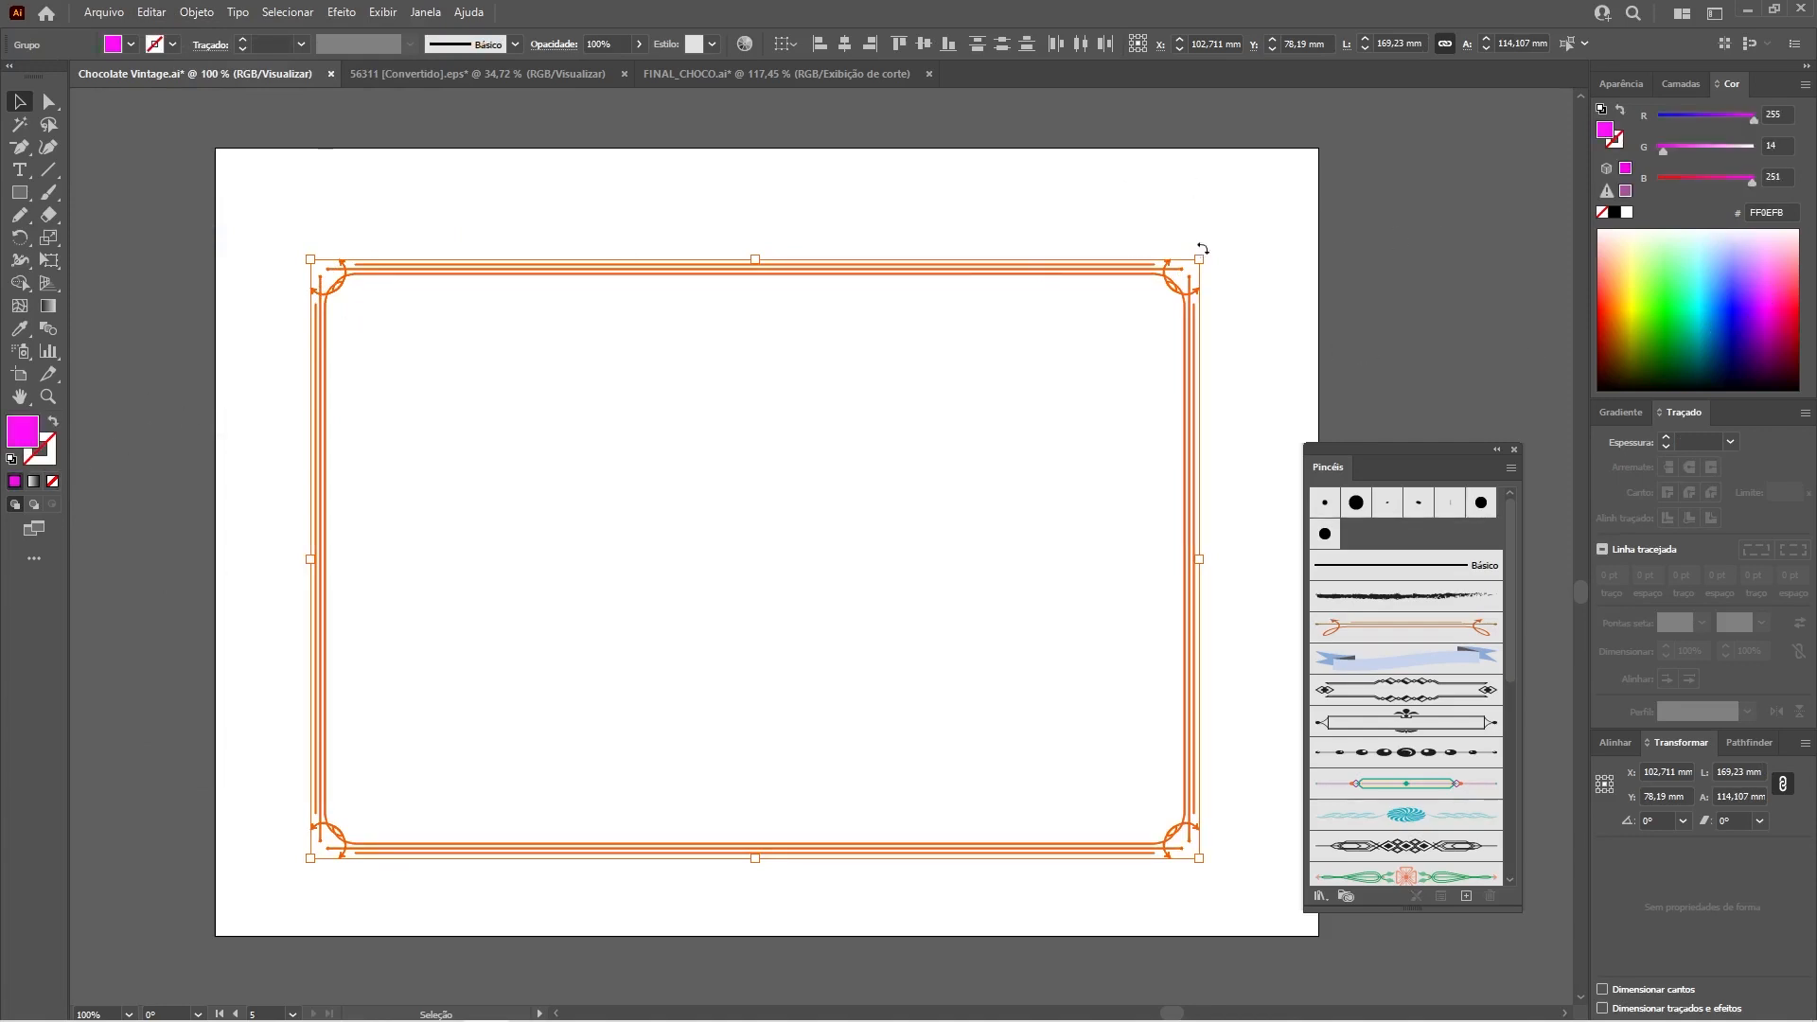
left_click(1308, 208)
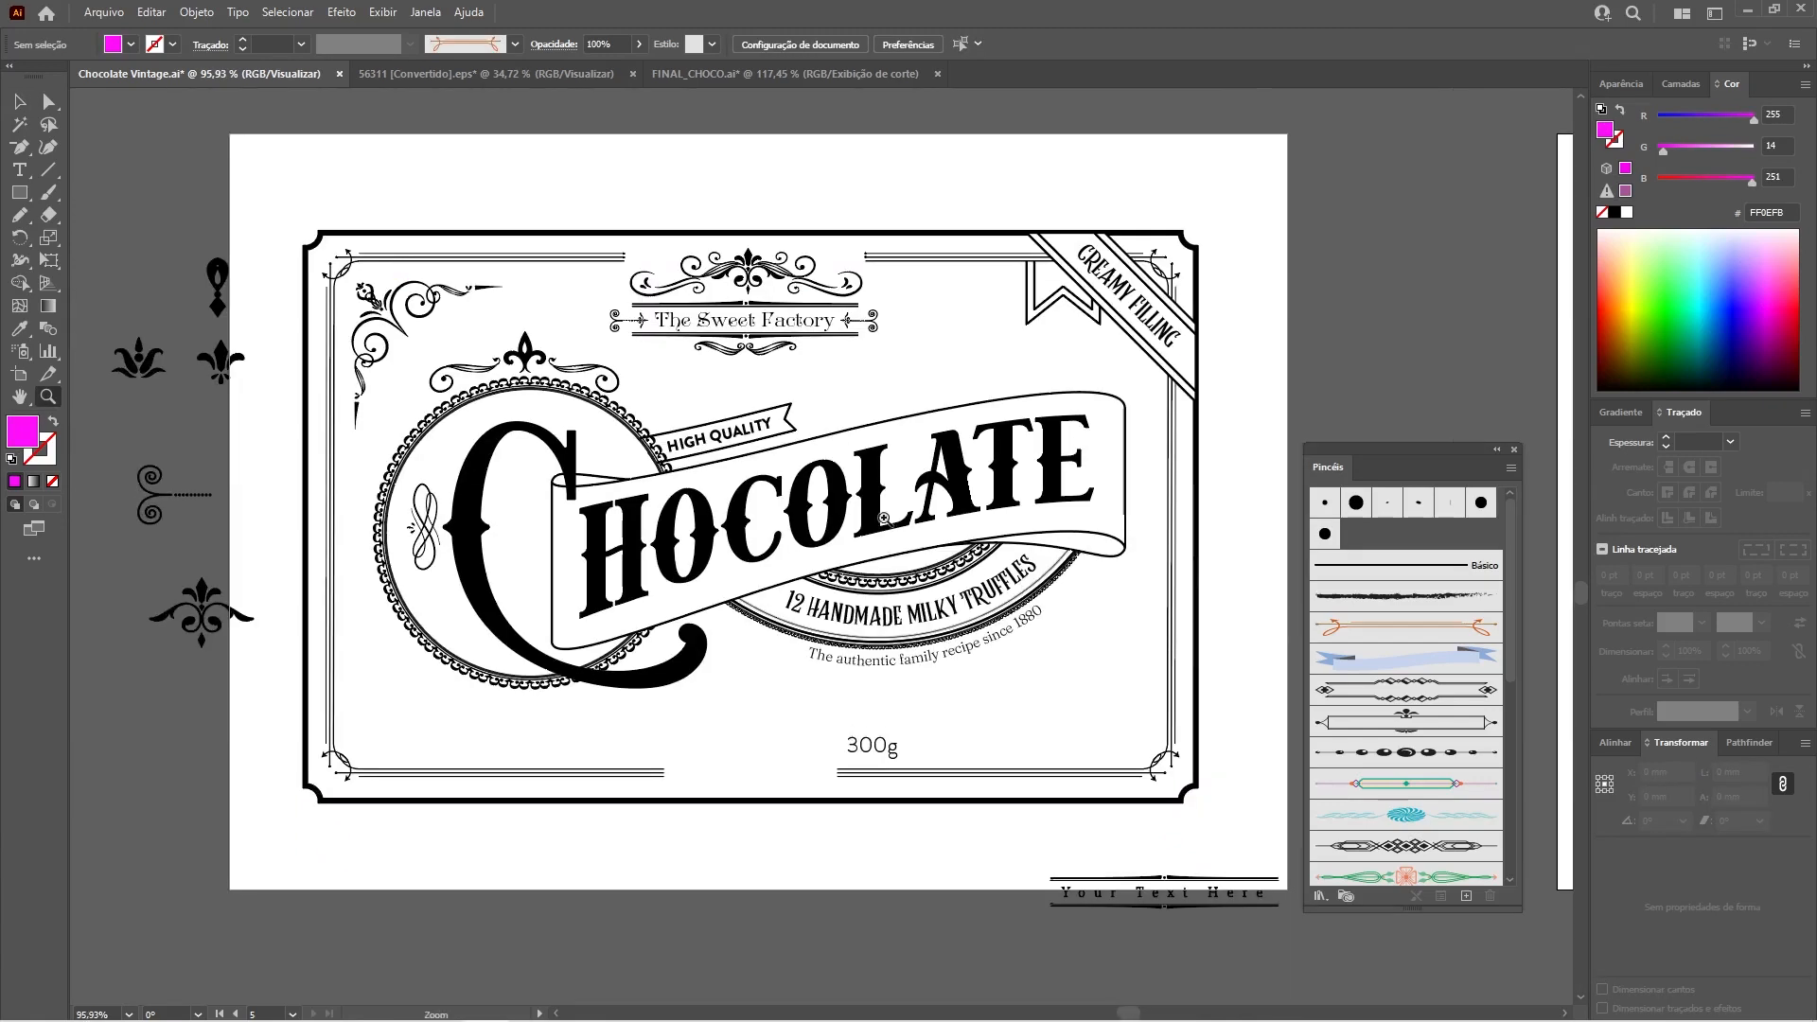
Switch to the FINAL_CHOCO document and examine the finished label's ornaments with the panels hidden.
left_click(701, 74)
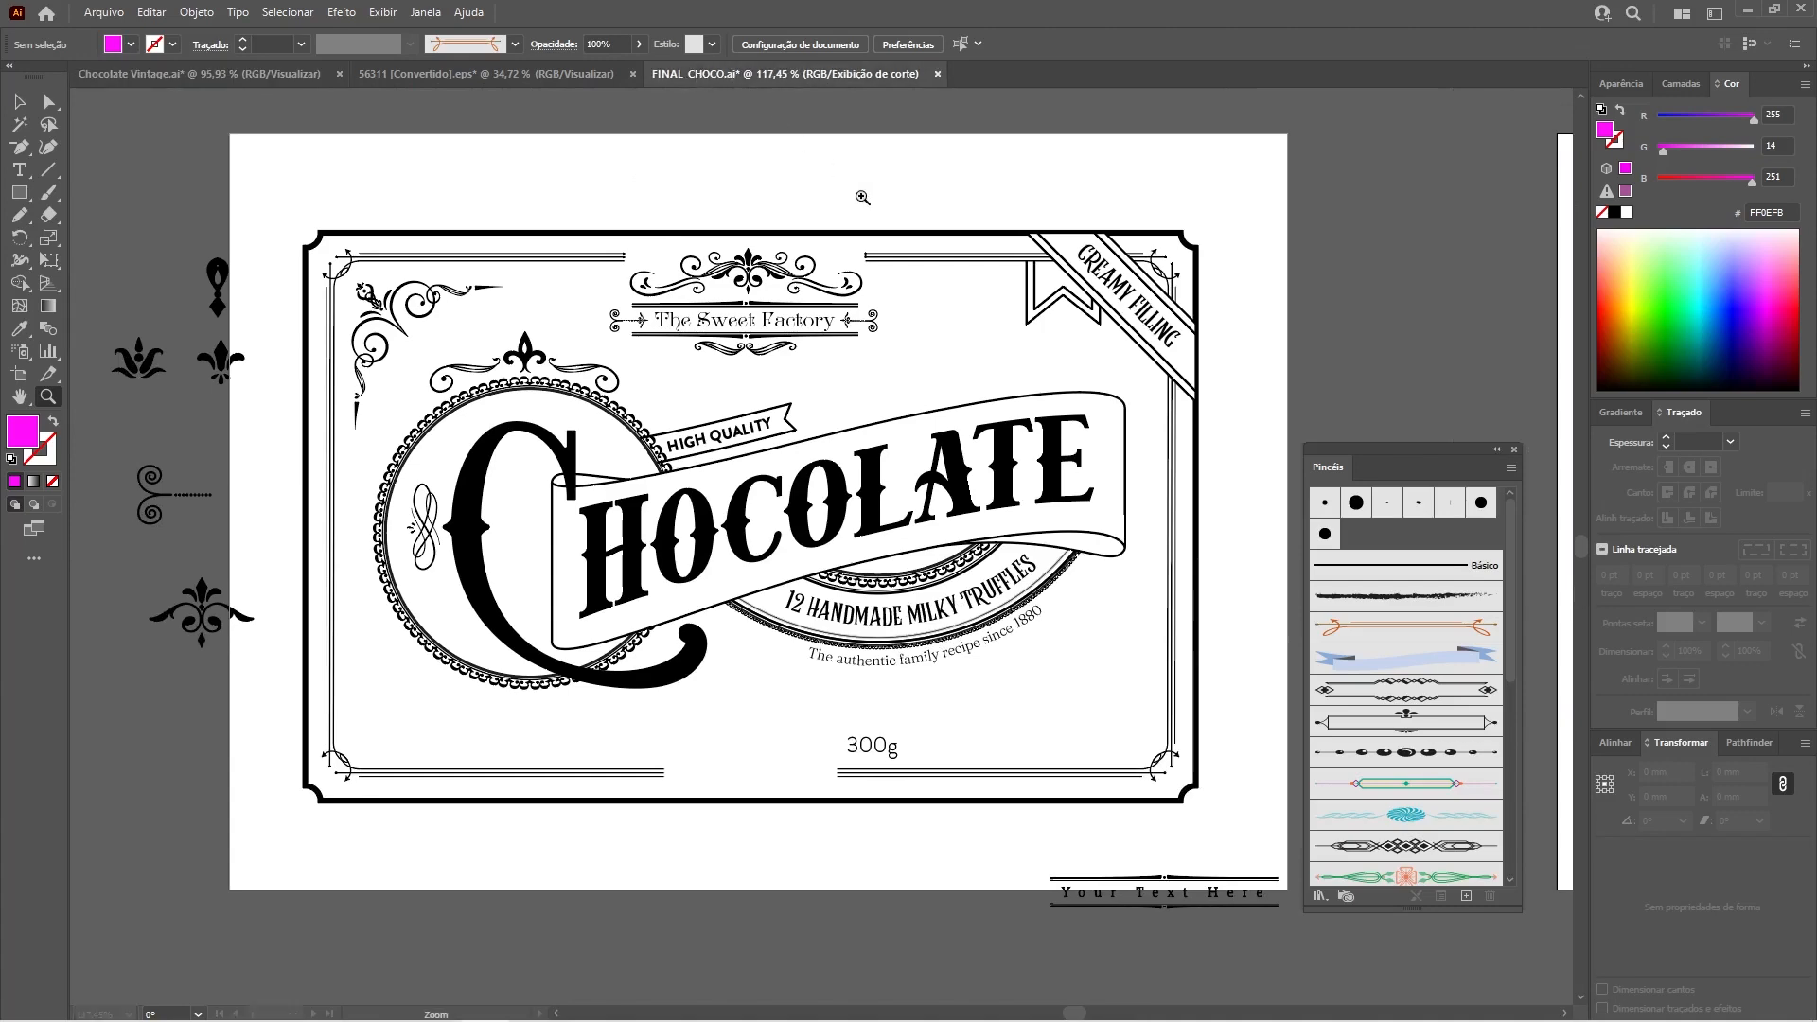
key("Tab")
key("space")
left_click_drag(1066, 648, 1091, 659)
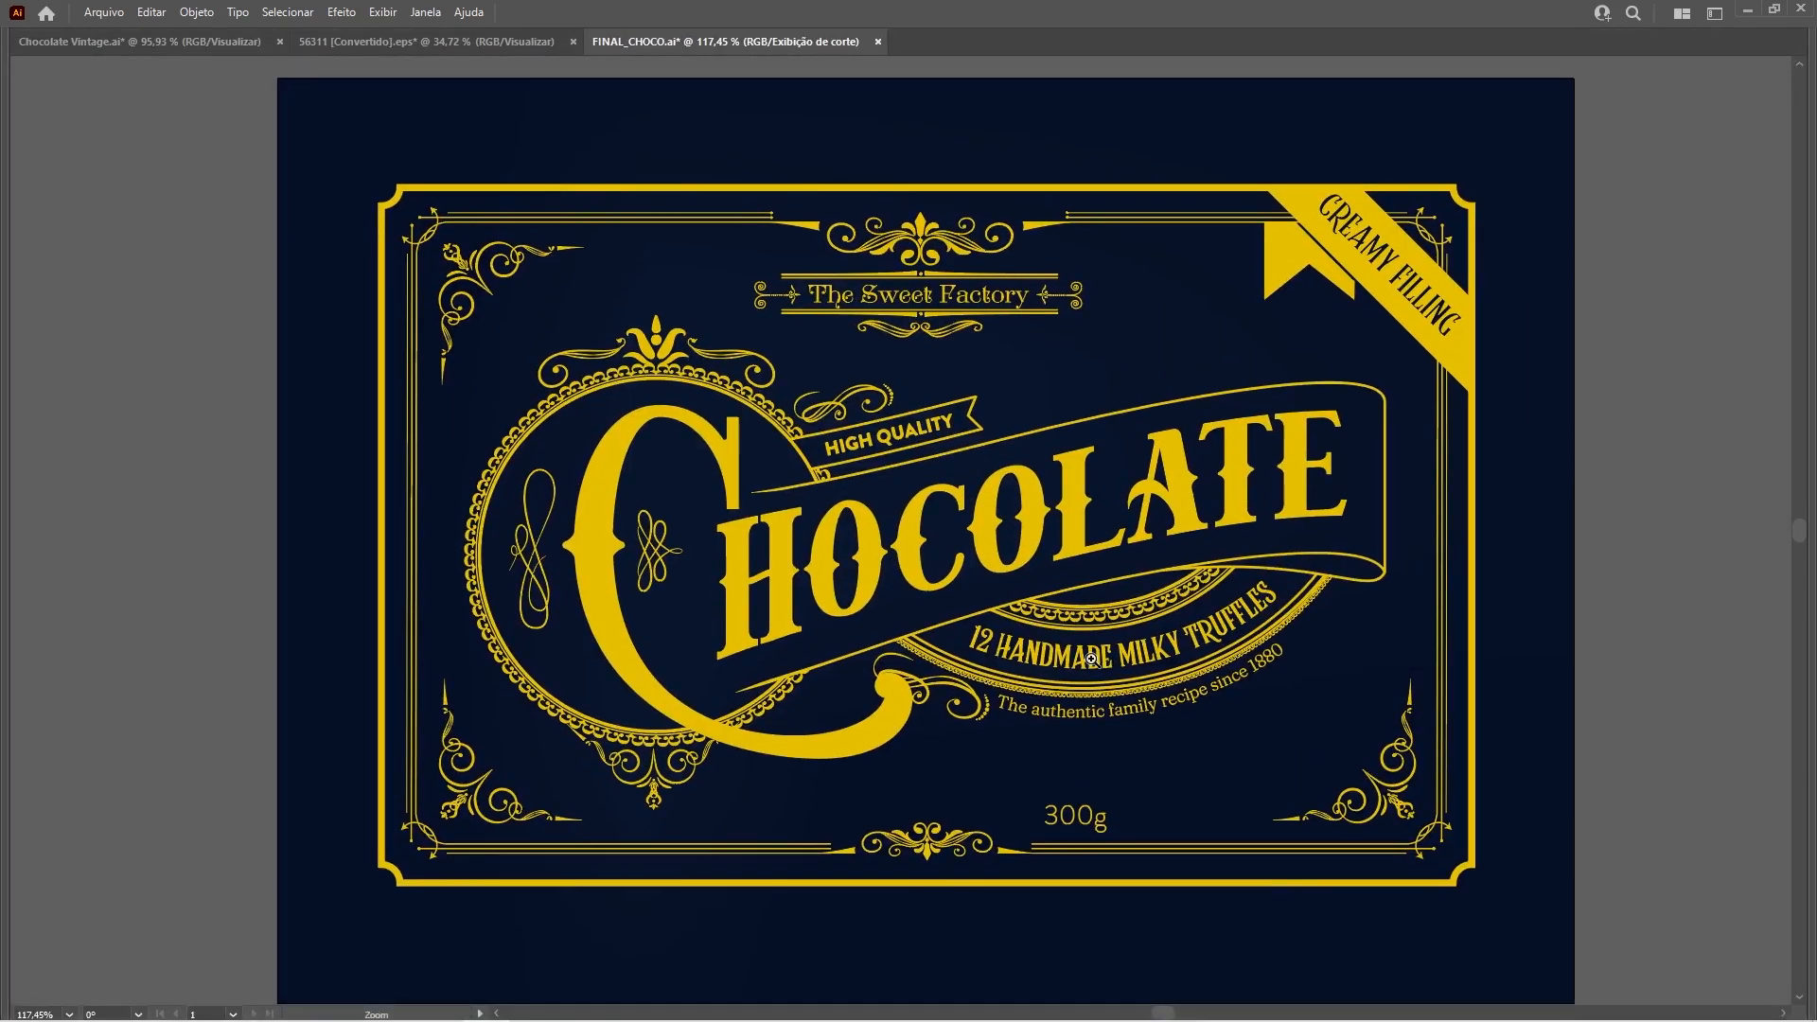